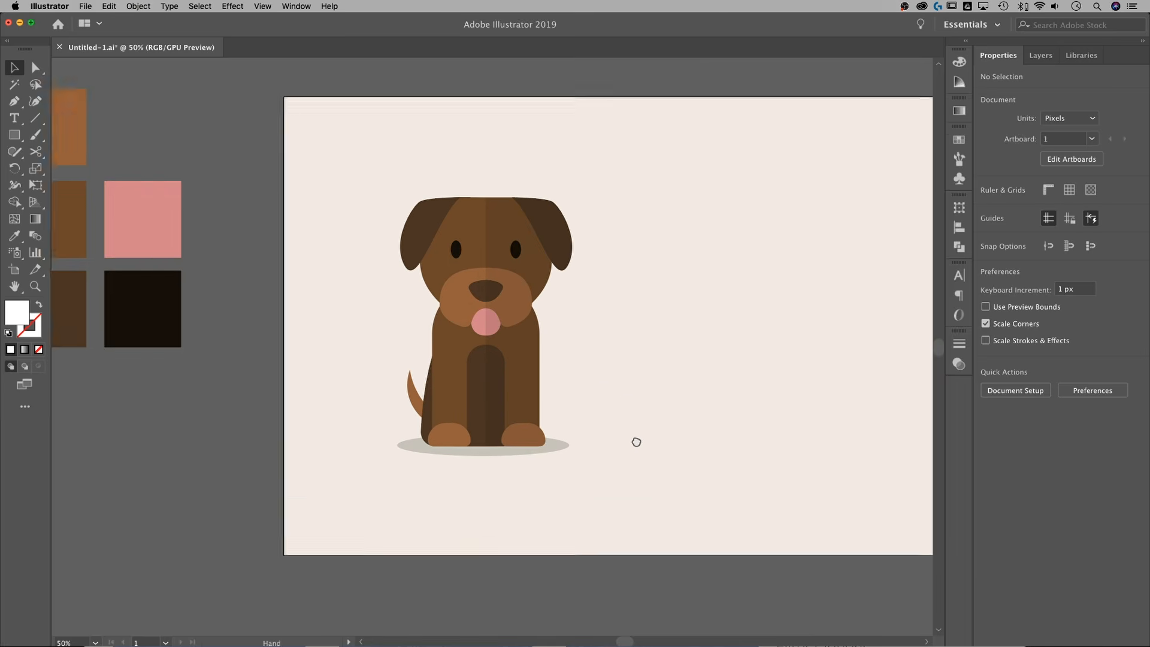
# Draw a closed, rounded half-head shape with the Pen tool beside the reference dog, about 224 px wide and 241 px high.
pyautogui.moveTo(650, 286); pyautogui.dragTo(483, 324)
pyautogui.press('super+equal')
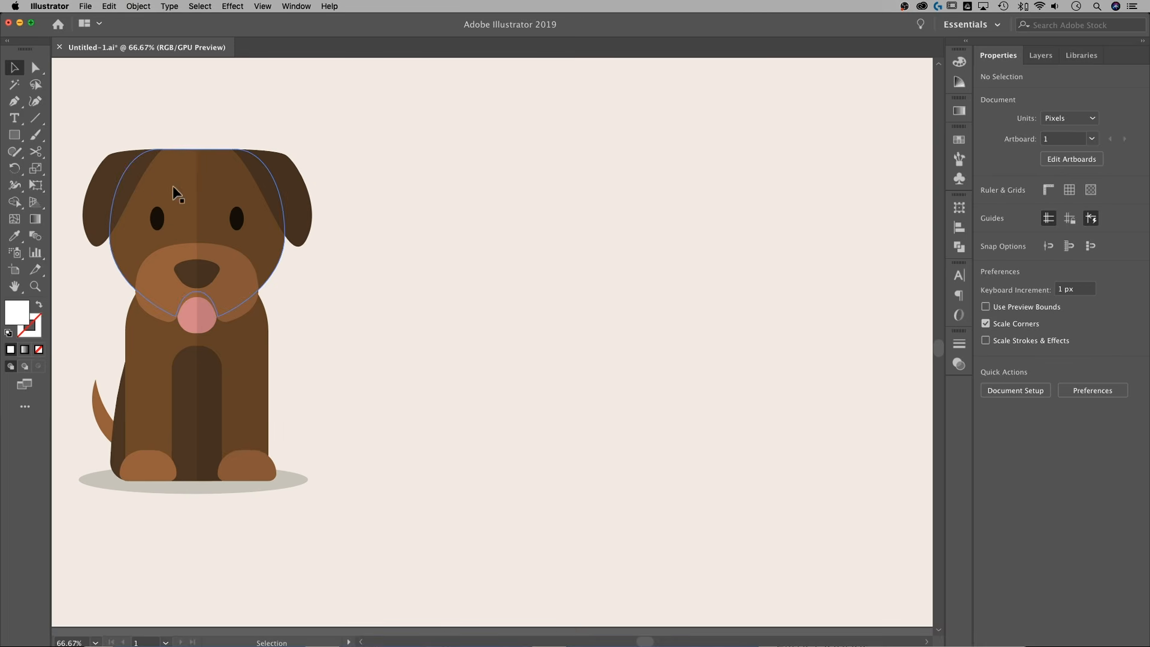
pyautogui.click(15, 104)
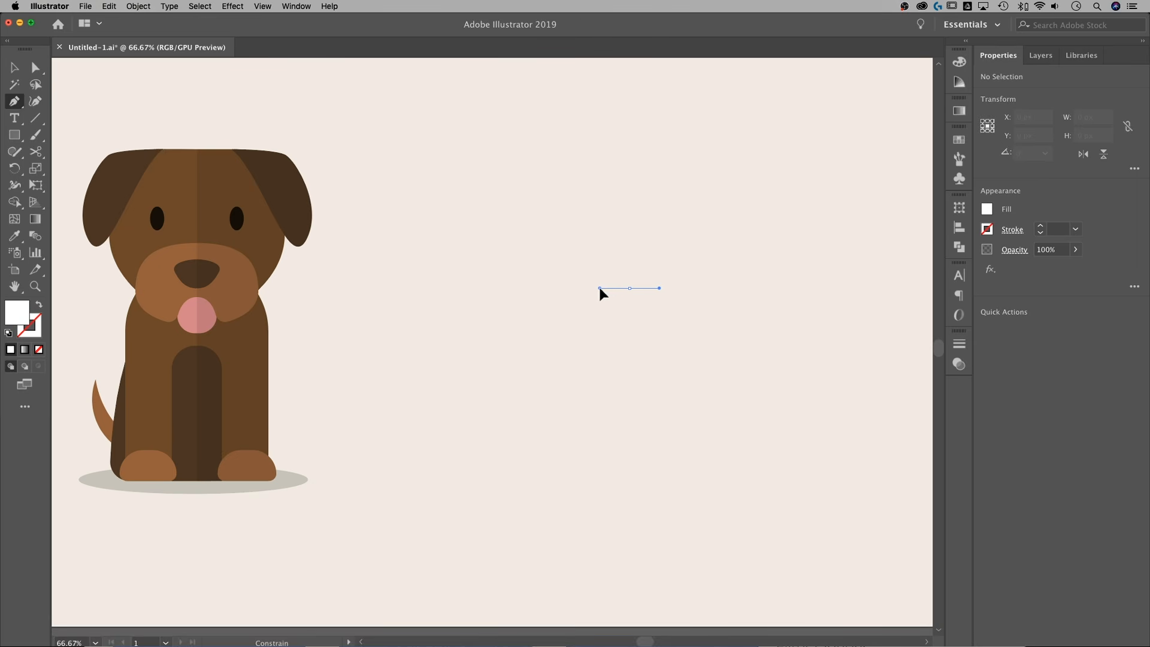
pyautogui.moveTo(611, 288); pyautogui.dragTo(539, 290)
pyautogui.moveTo(594, 289)
pyautogui.mouseDown()
pyautogui.moveTo(566, 288)
pyautogui.moveTo(577, 290)
pyautogui.mouseUp()
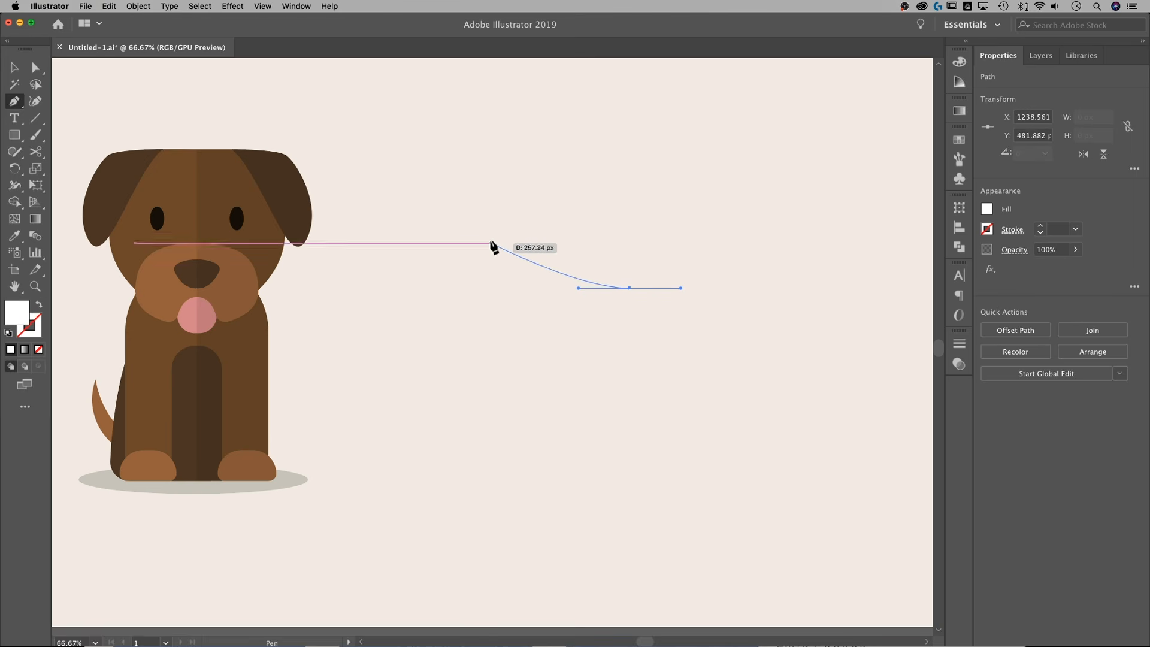
pyautogui.click(502, 218)
pyautogui.moveTo(502, 217); pyautogui.dragTo(503, 174)
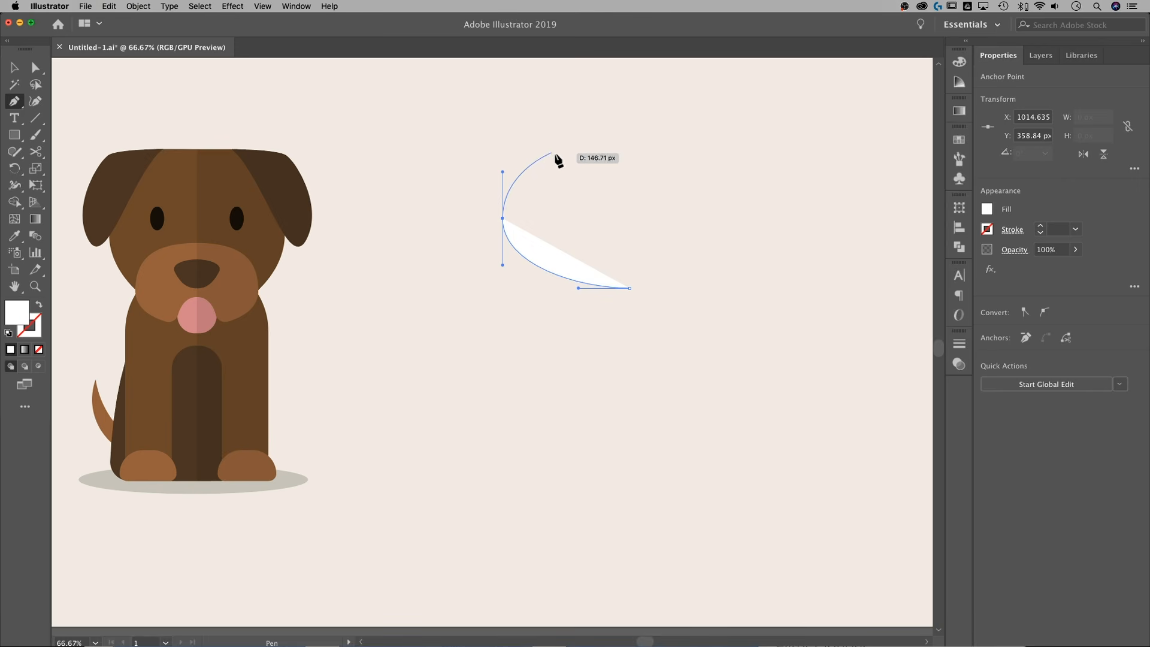
pyautogui.moveTo(629, 153); pyautogui.dragTo(713, 152)
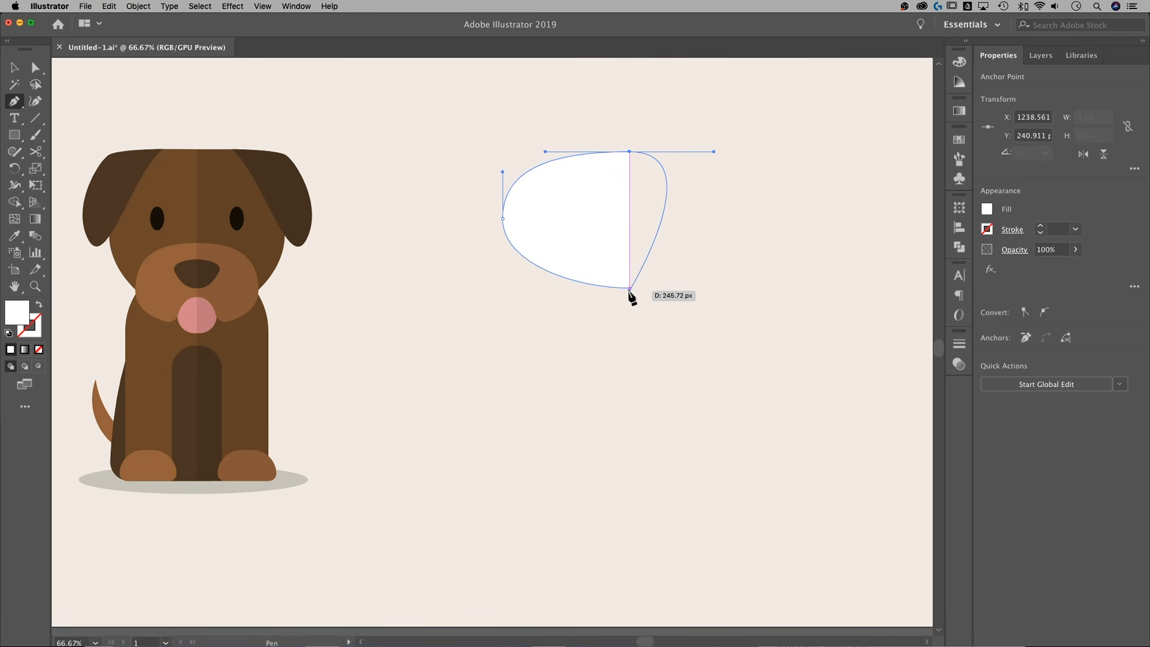
pyautogui.moveTo(630, 288); pyautogui.dragTo(680, 289)
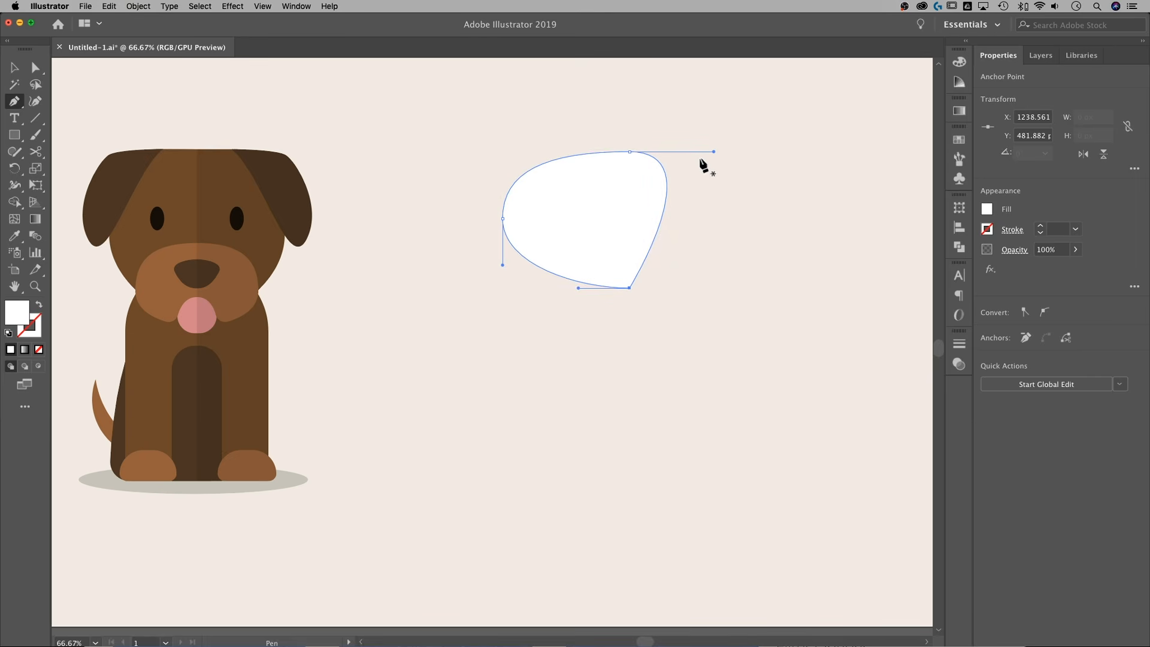
# Retract the top anchor's outgoing handle so the half-head shape's closing edge is a straight vertical line.
pyautogui.press('alt')
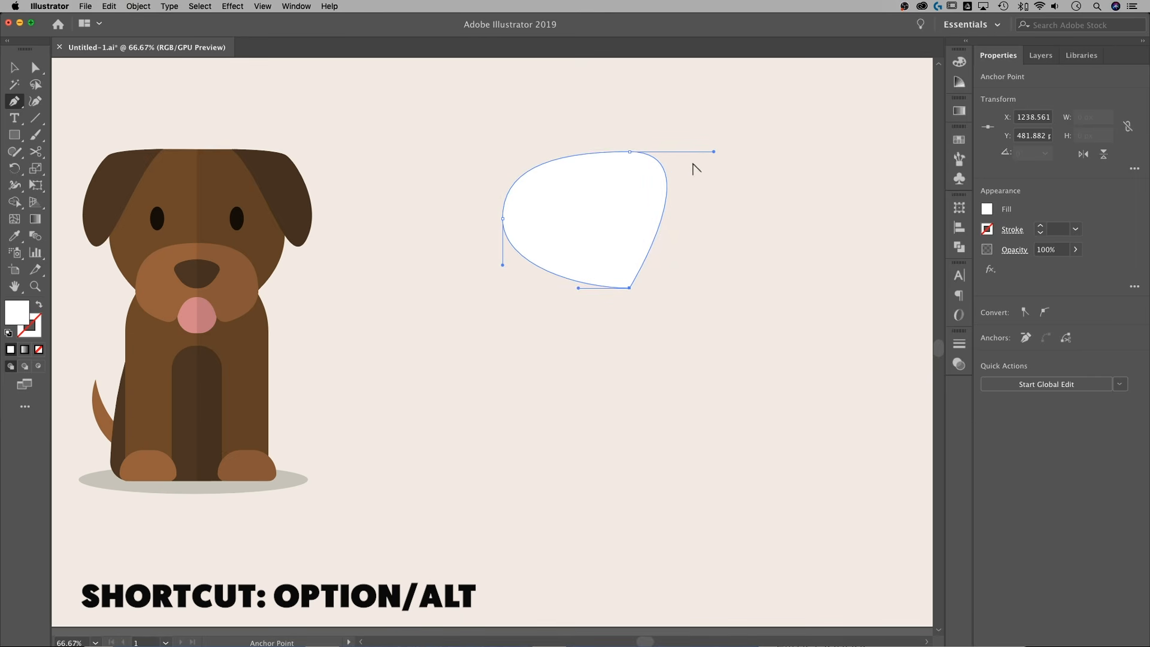
pyautogui.moveTo(712, 152); pyautogui.dragTo(630, 155)
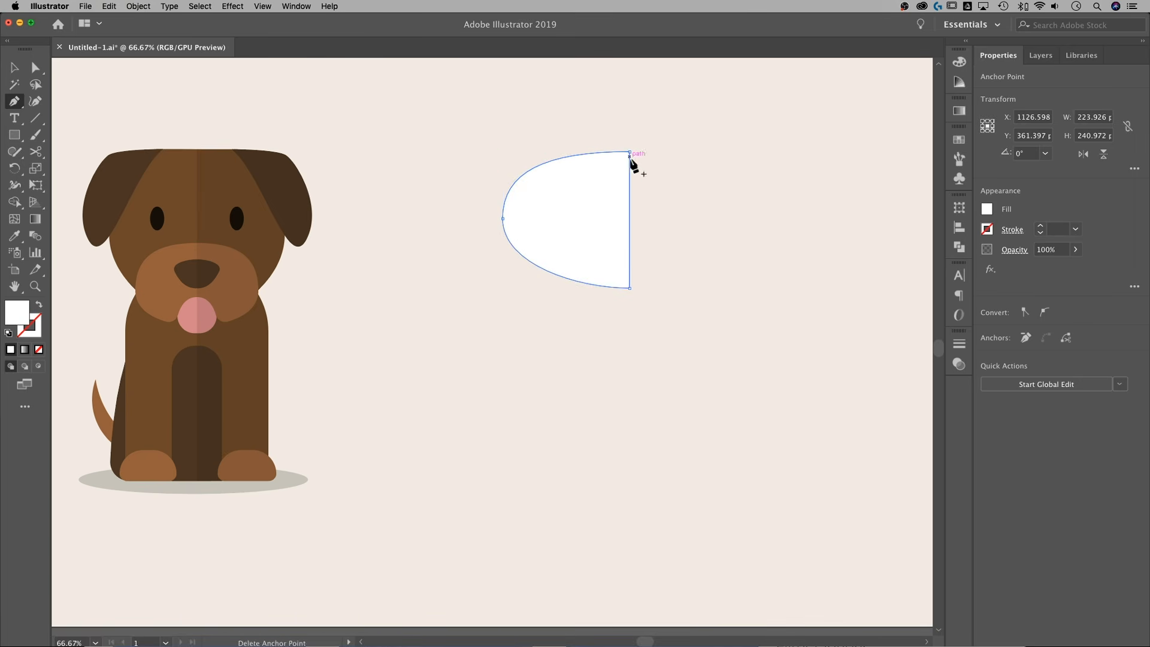
pyautogui.press('v')
pyautogui.click(677, 230)
# Duplicate the half-head shape, flip the copy horizontally, and align its straight edge with the original's.
pyautogui.click(606, 201)
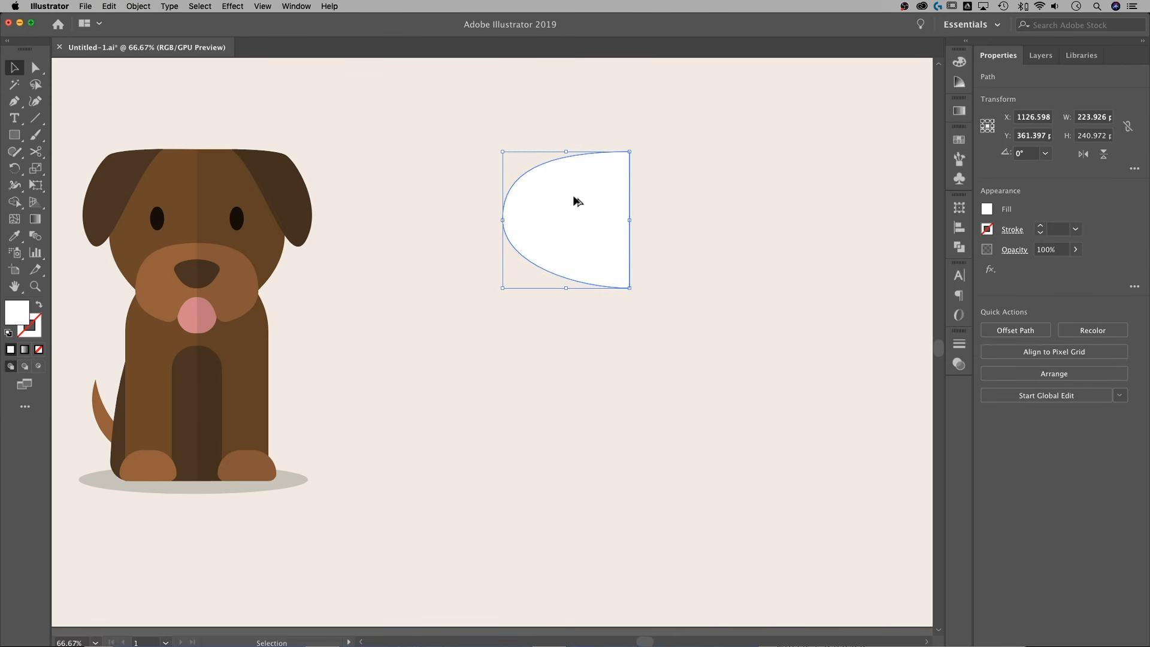
pyautogui.moveTo(574, 198); pyautogui.dragTo(688, 201)
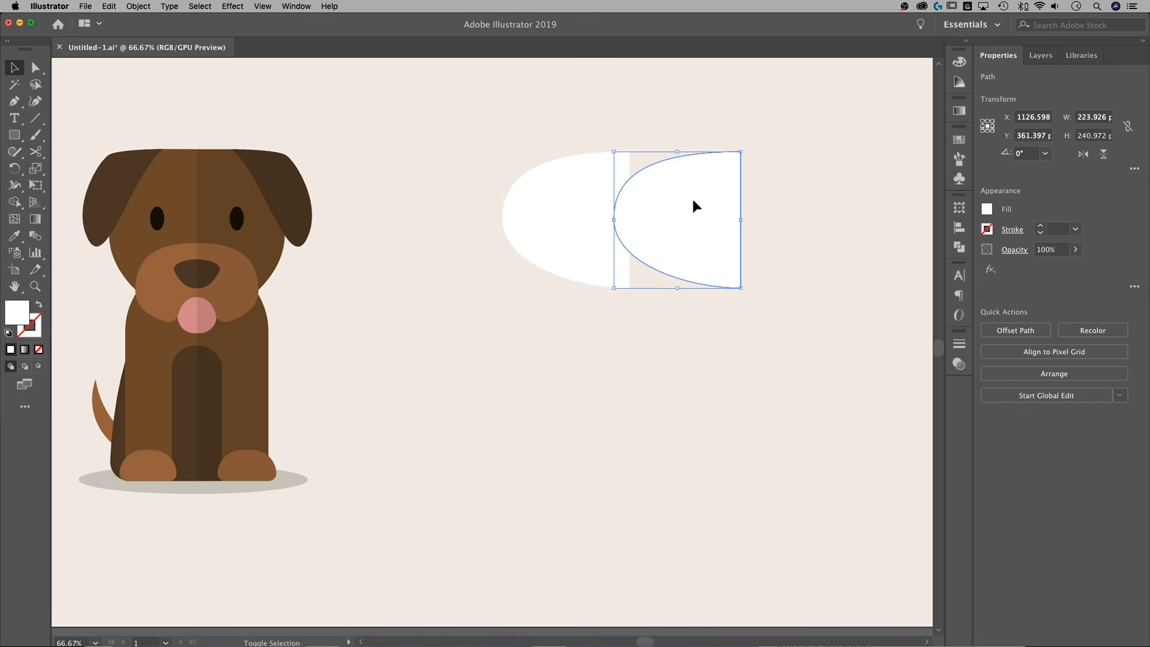
pyautogui.click(1083, 155)
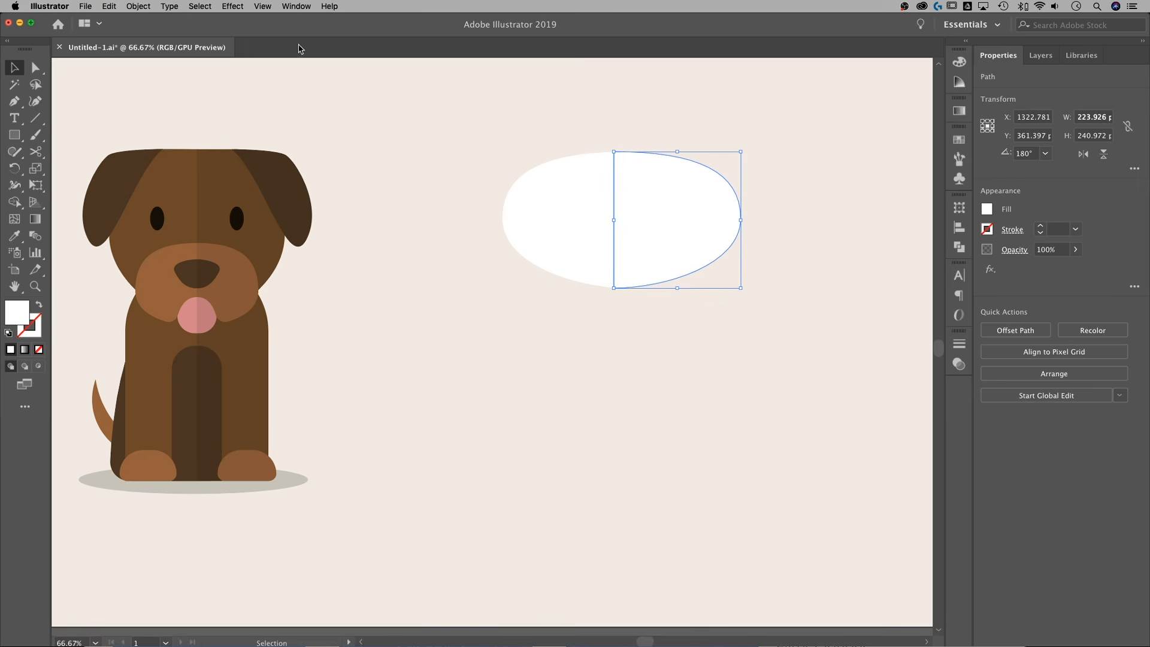
pyautogui.click(138, 7)
pyautogui.moveTo(141, 24)
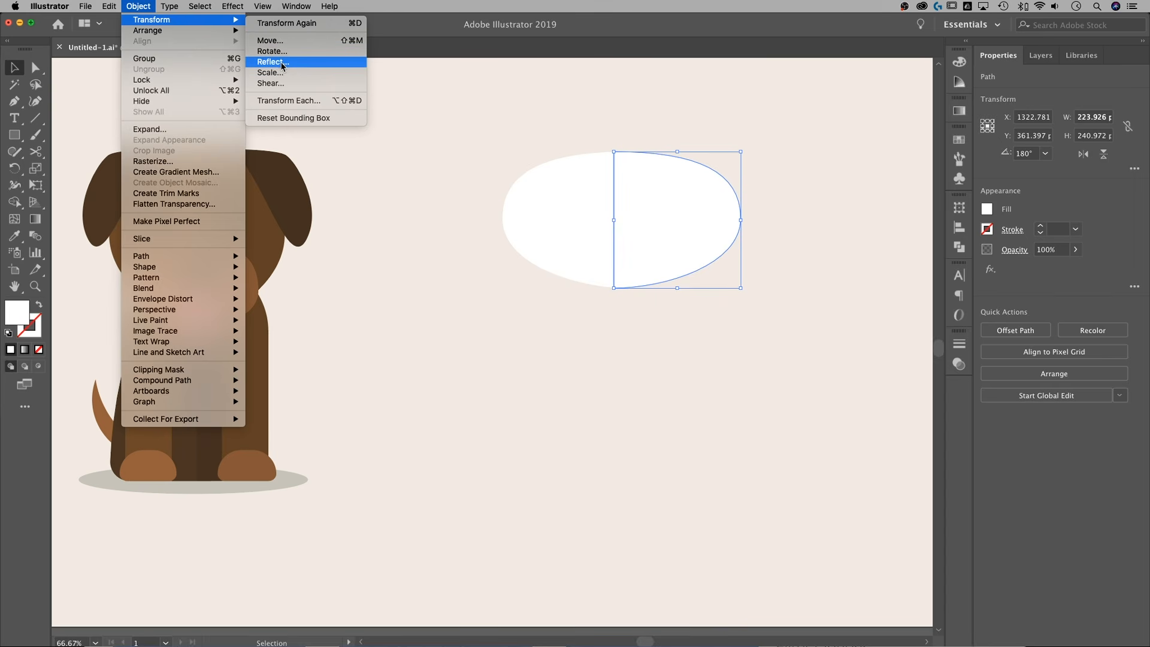
pyautogui.click(681, 215)
pyautogui.moveTo(695, 208)
pyautogui.mouseDown()
pyautogui.moveTo(731, 207)
pyautogui.moveTo(688, 195)
pyautogui.mouseUp()
# Merge the two half-head shapes into one with the Shape Builder tool.
pyautogui.moveTo(799, 139); pyautogui.dragTo(560, 243)
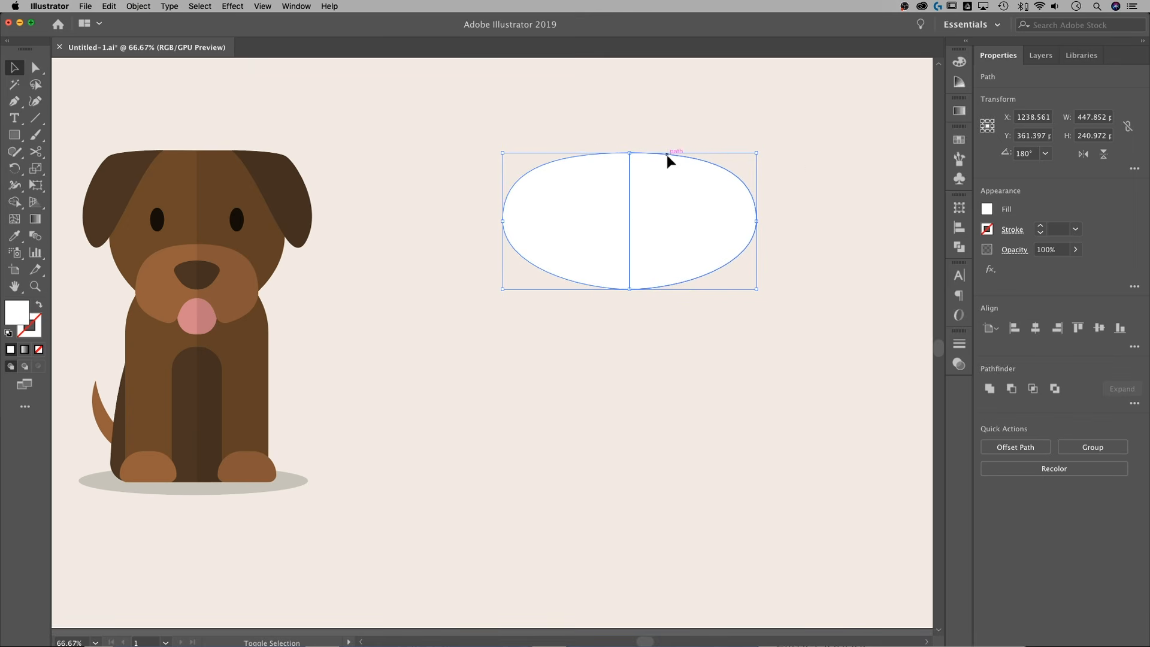
pyautogui.hotkey('shift', 'm')
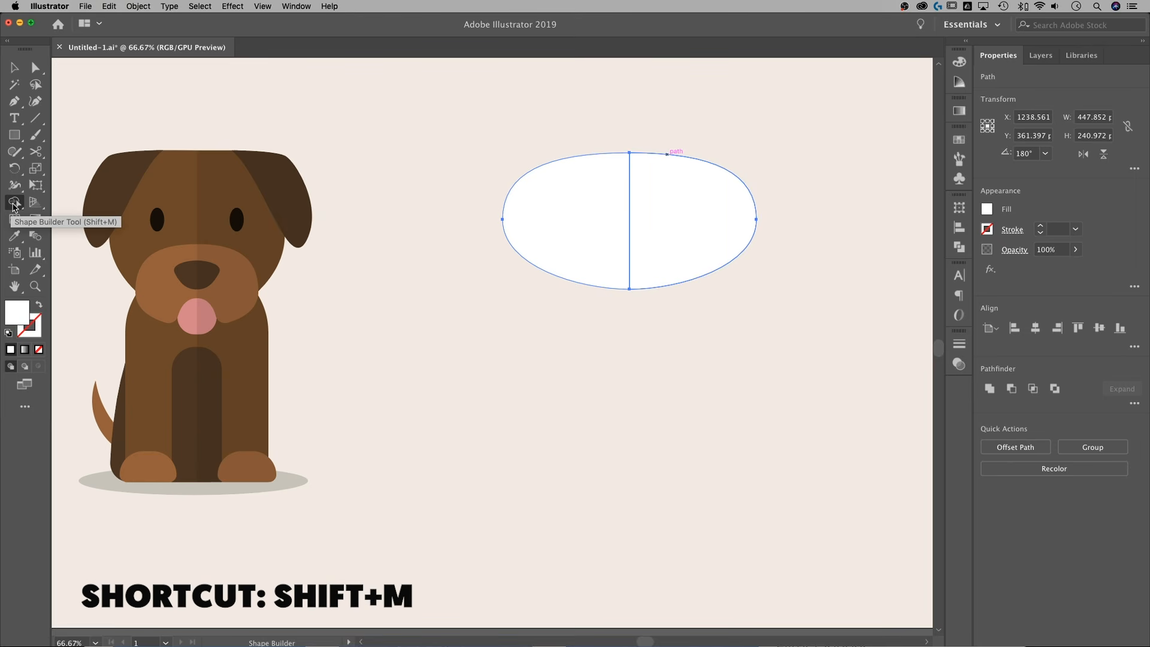
pyautogui.moveTo(472, 199); pyautogui.dragTo(782, 192)
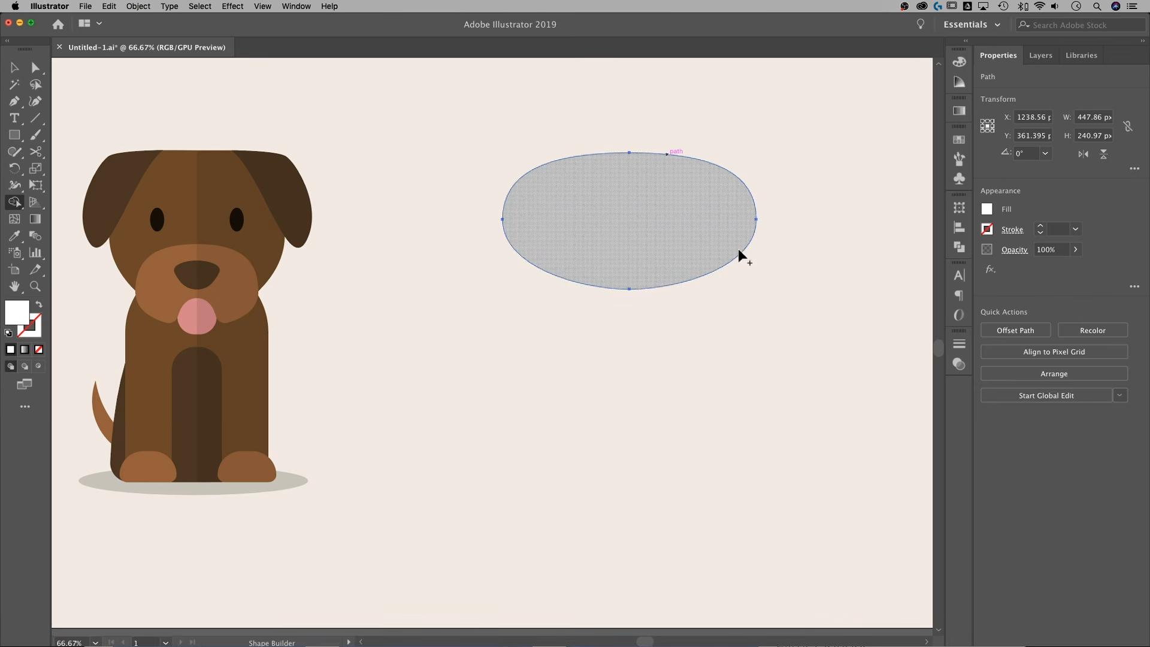
pyautogui.press('v')
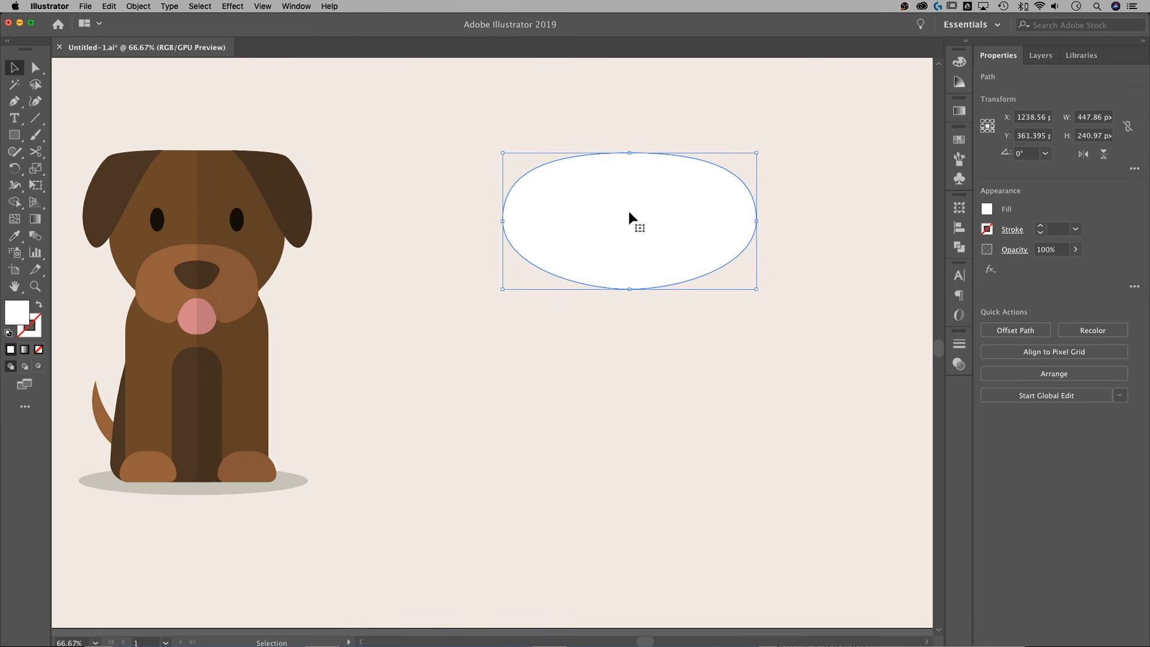
# Narrow the merged head shape to about 308 px wide, keeping its height.
pyautogui.moveTo(757, 221); pyautogui.dragTo(680, 225)
pyautogui.moveTo(593, 291); pyautogui.dragTo(593, 292)
pyautogui.moveTo(627, 218); pyautogui.dragTo(631, 219)
pyautogui.click(769, 179)
# Fill the head shape with the medium brown swatch from the colour palette beside the artboard using the Eyedropper.
pyautogui.click(607, 209)
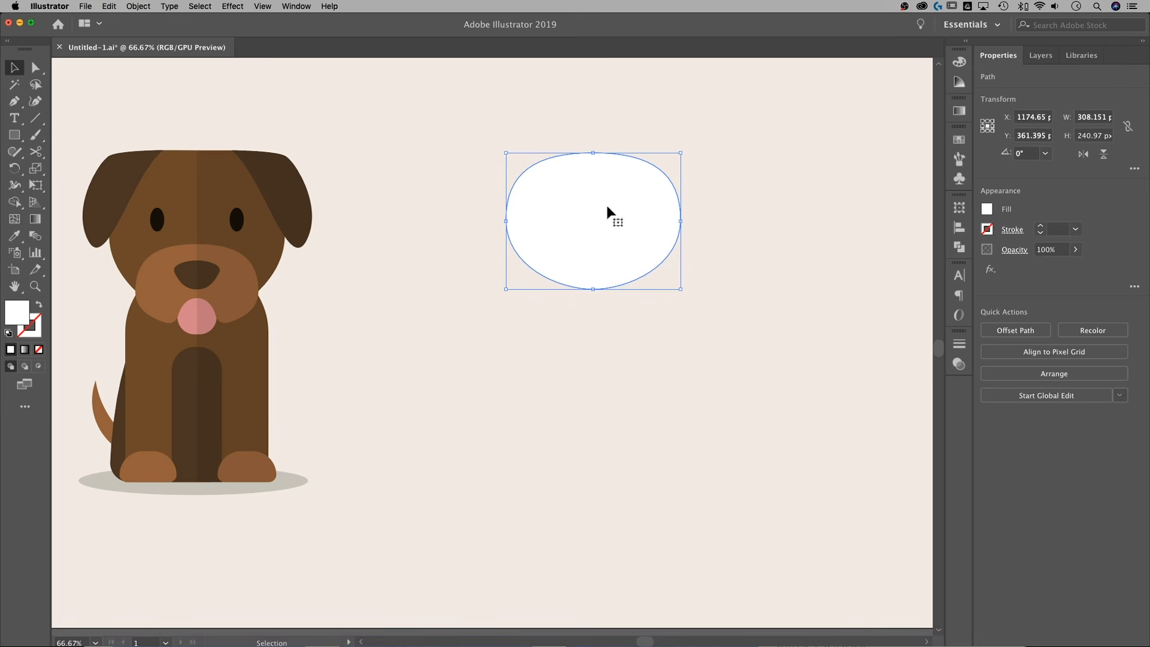
pyautogui.press('super+minus')
pyautogui.moveTo(366, 278); pyautogui.dragTo(721, 218)
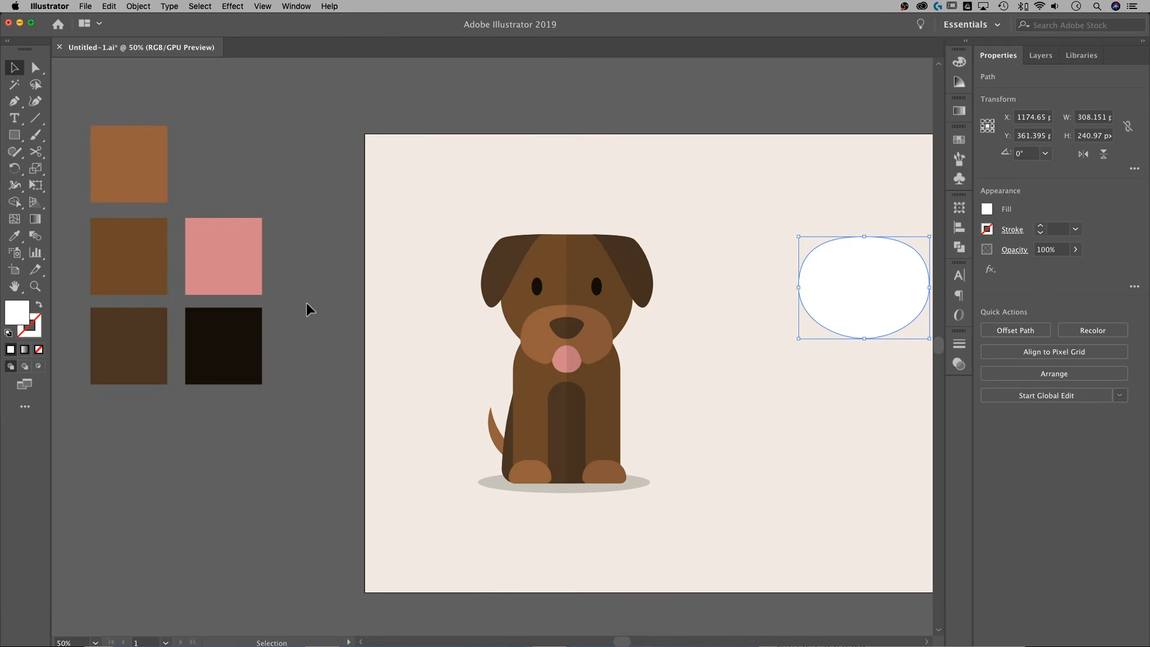
pyautogui.press('i')
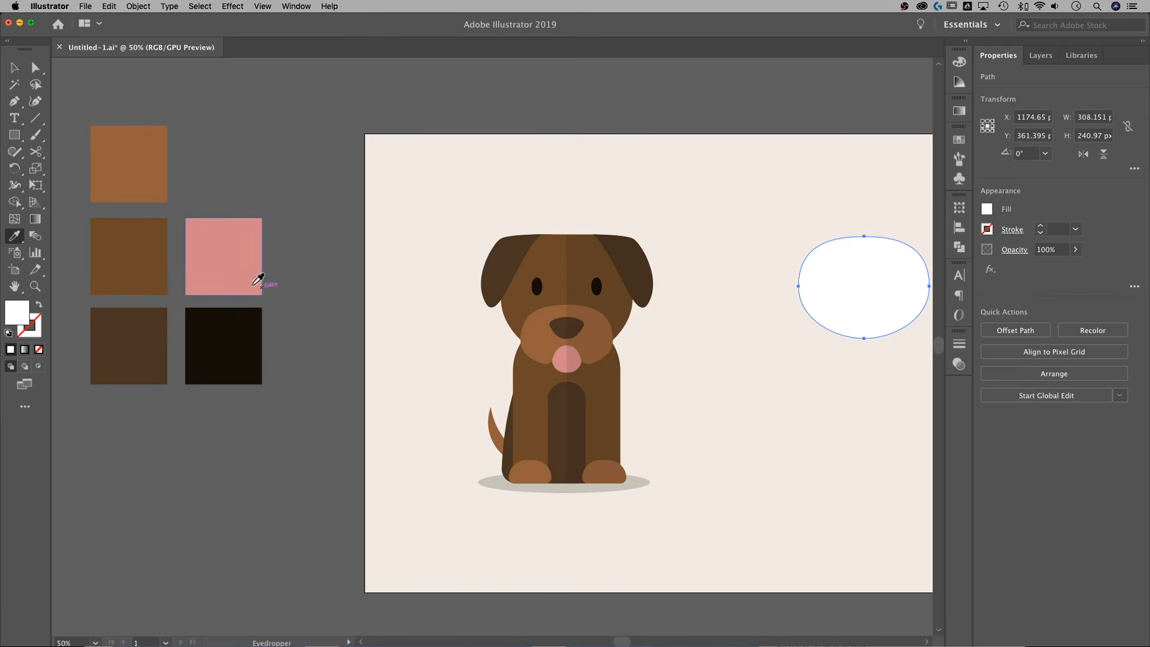
pyautogui.click(151, 262)
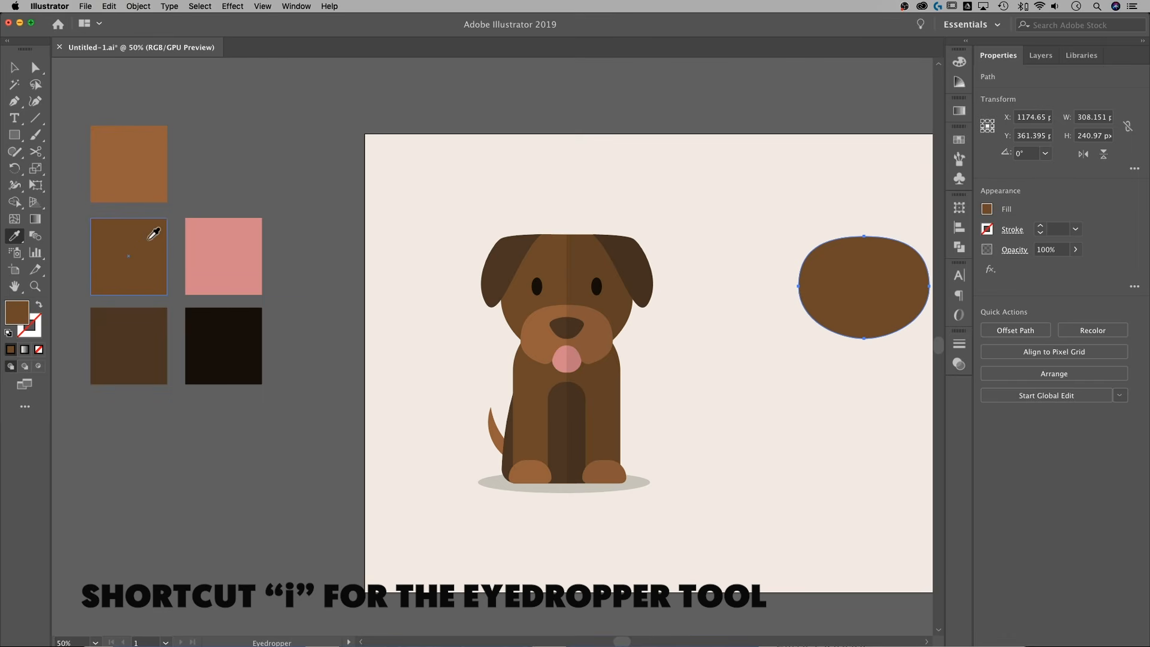
pyautogui.press('v')
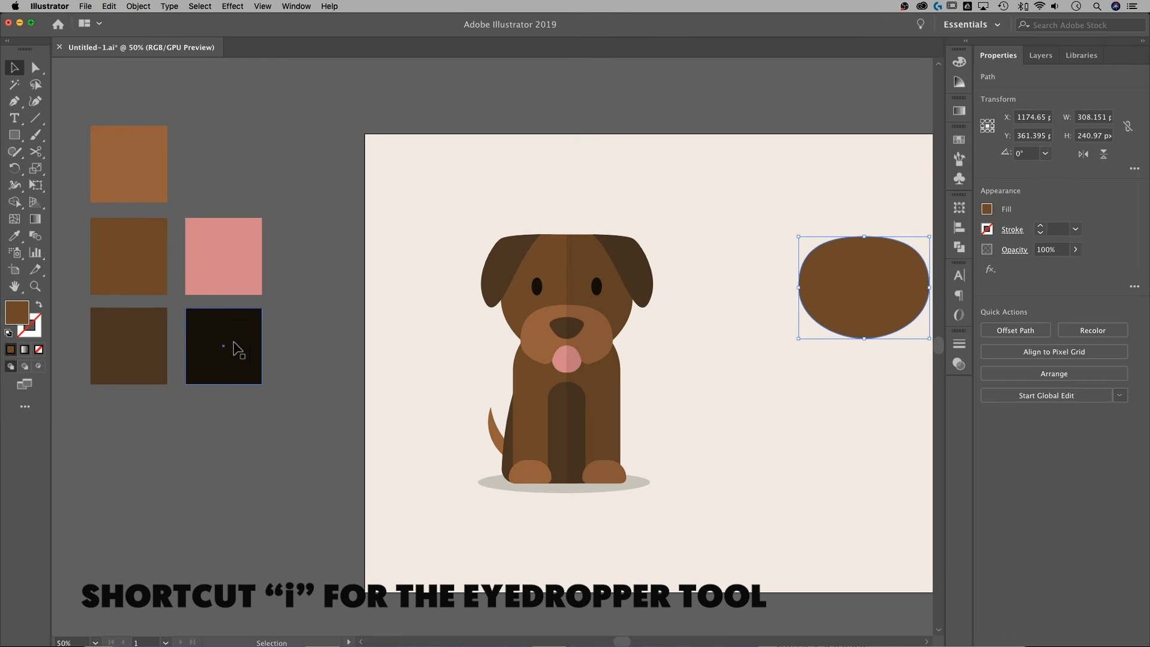
pyautogui.click(314, 300)
# Copy the head shape over its lower part and scale the copy proportionally to about 177 × 139 px for the muzzle.
pyautogui.moveTo(583, 192); pyautogui.dragTo(319, 194)
pyautogui.press('super+equal')
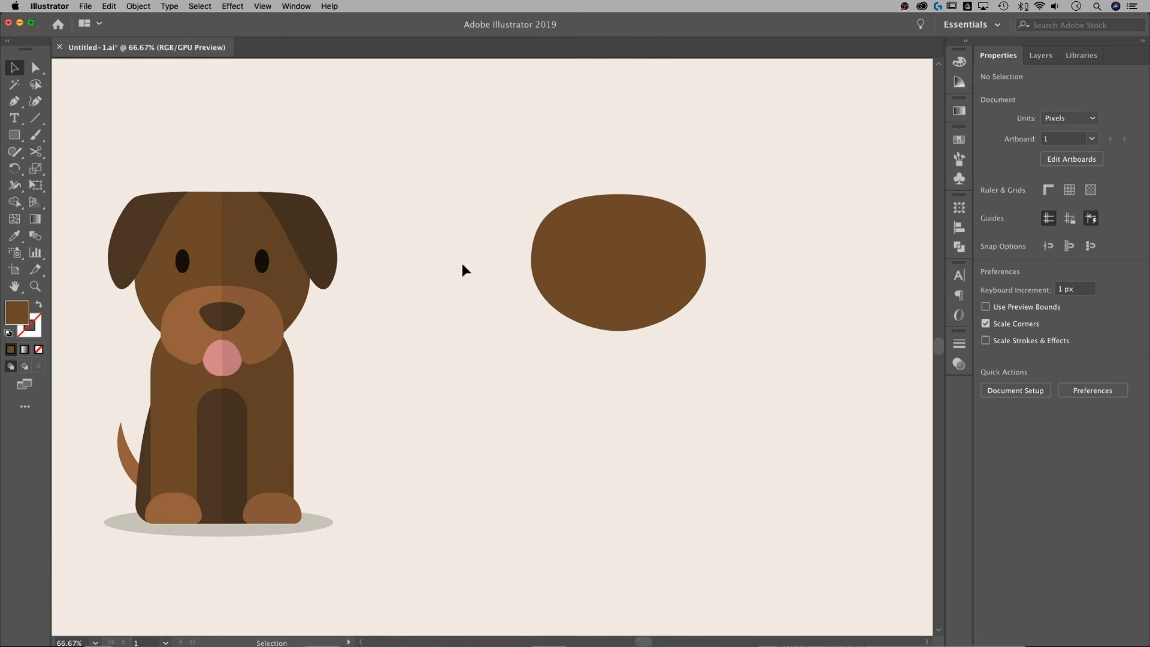
pyautogui.click(616, 247)
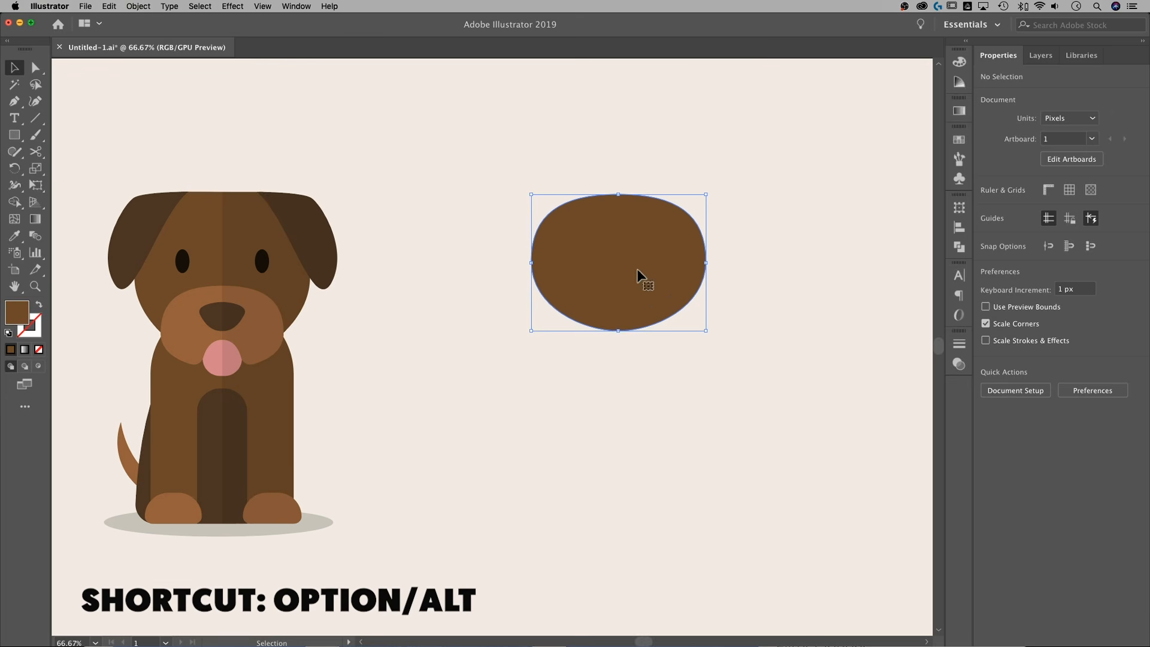
pyautogui.moveTo(646, 261); pyautogui.dragTo(671, 331)
# Fill the muzzle shape with the light brown of the reference dog's muzzle using the Eyedropper.
pyautogui.press('i')
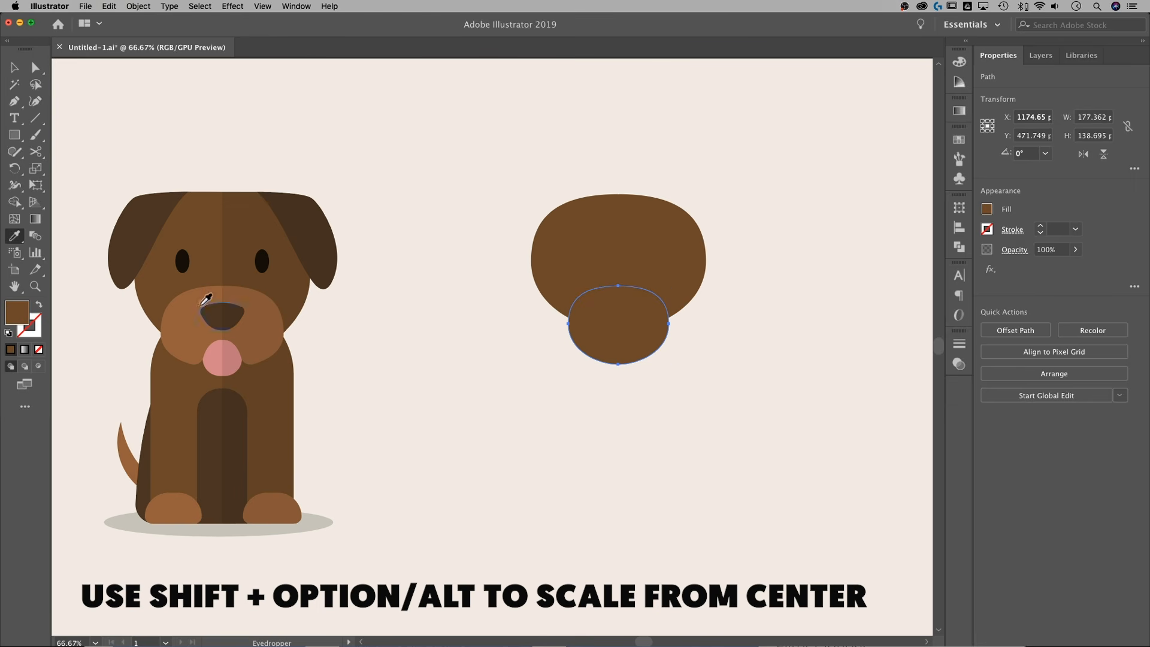
pyautogui.click(184, 309)
pyautogui.press('v')
pyautogui.click(577, 365)
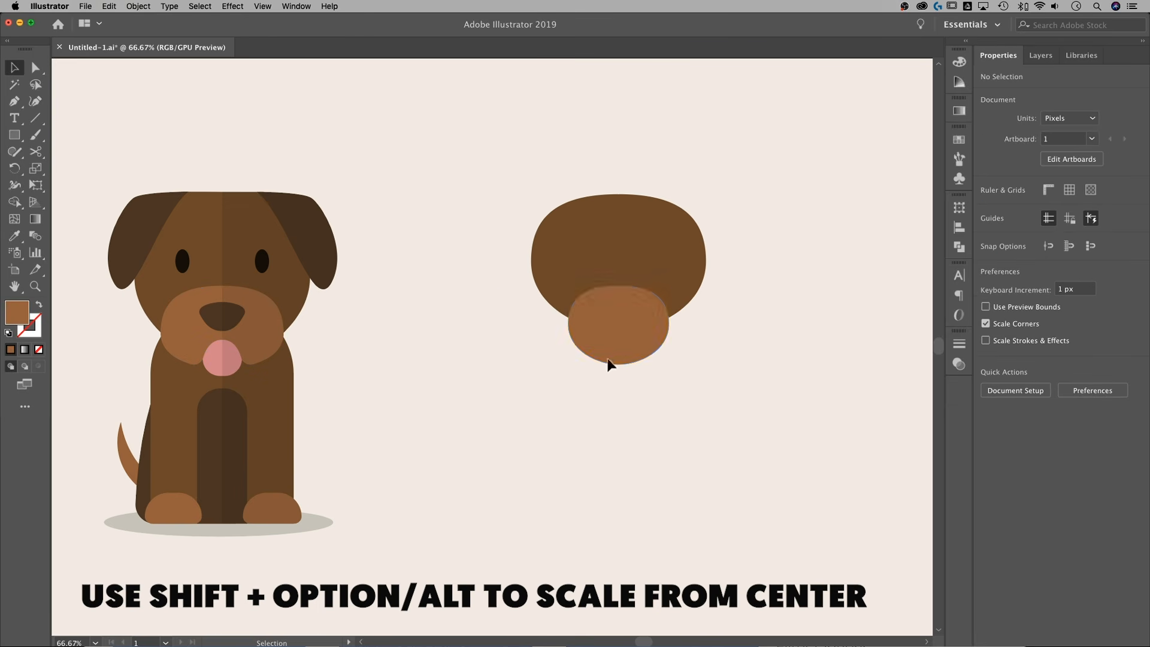
# Raise the muzzle and widen it to about 217 px, then lengthen both side anchors' upper handles to square off its upper corners.
pyautogui.moveTo(638, 331); pyautogui.dragTo(681, 312)
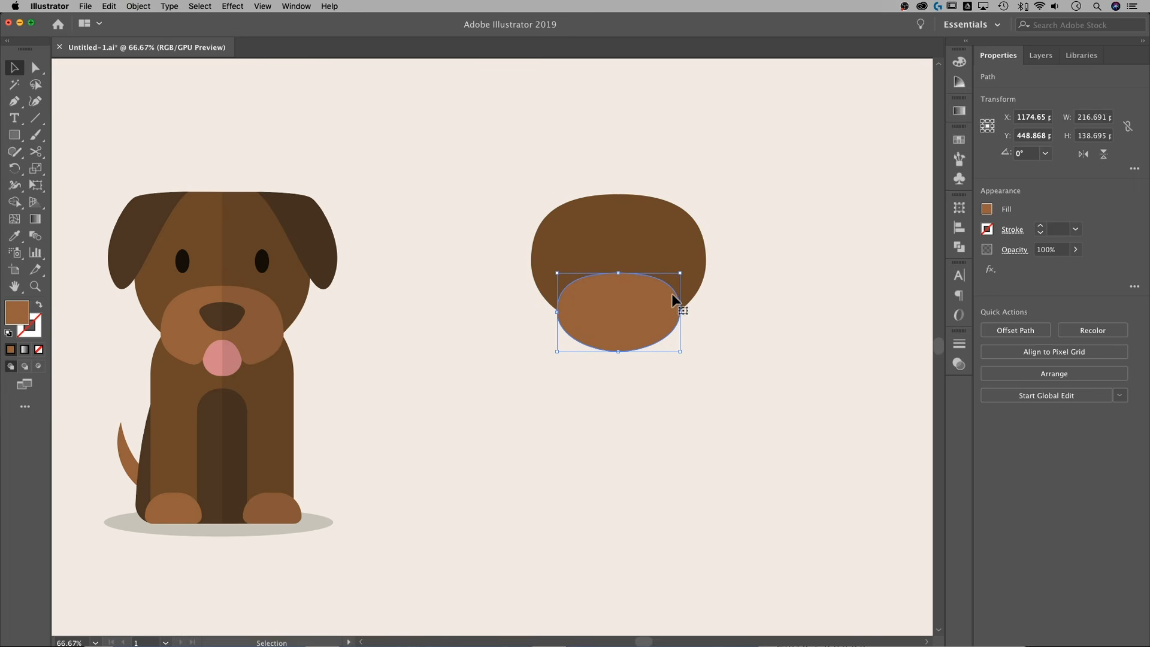
pyautogui.press('a')
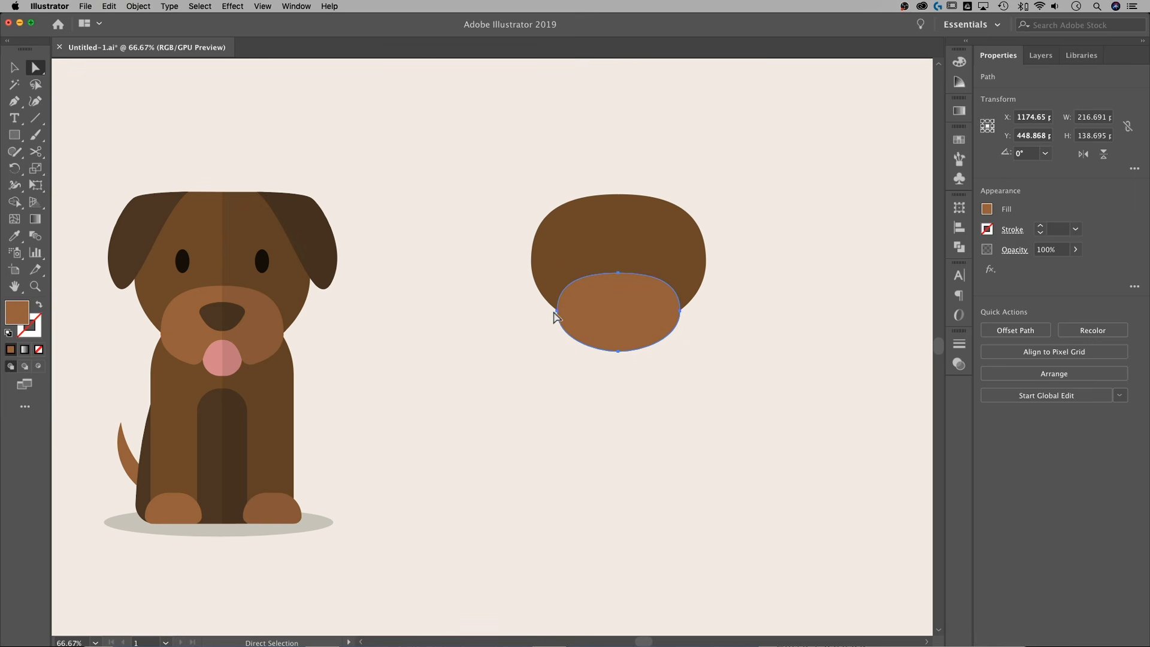
pyautogui.click(557, 311)
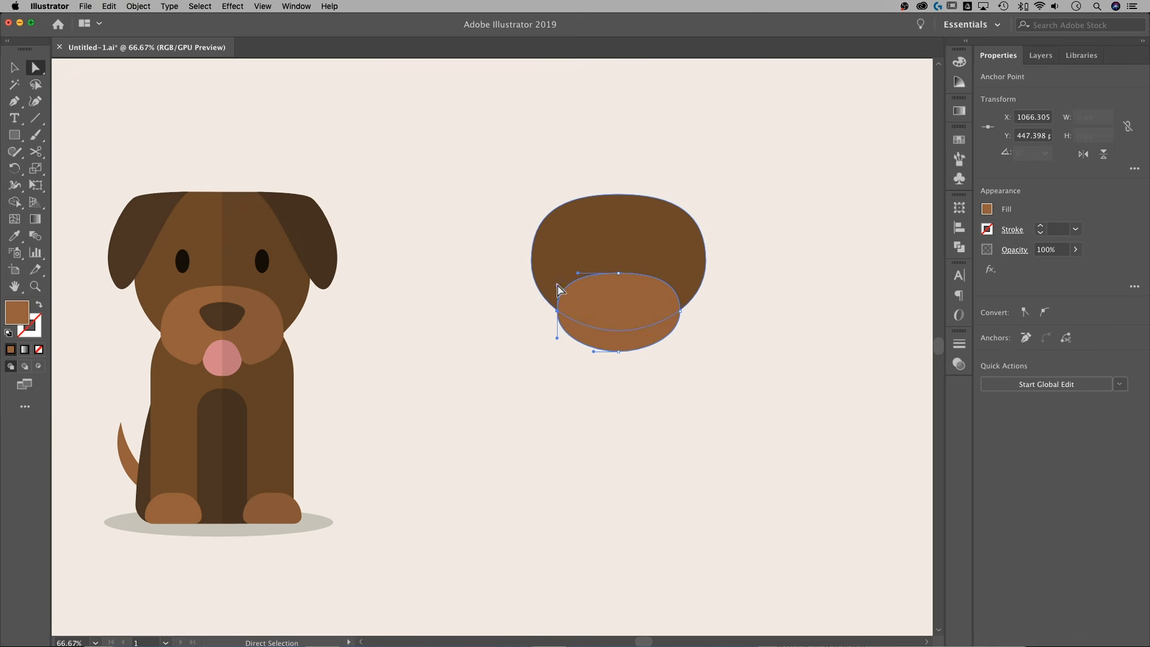
pyautogui.moveTo(557, 286); pyautogui.dragTo(557, 281)
pyautogui.click(680, 310)
pyautogui.moveTo(680, 286); pyautogui.dragTo(678, 275)
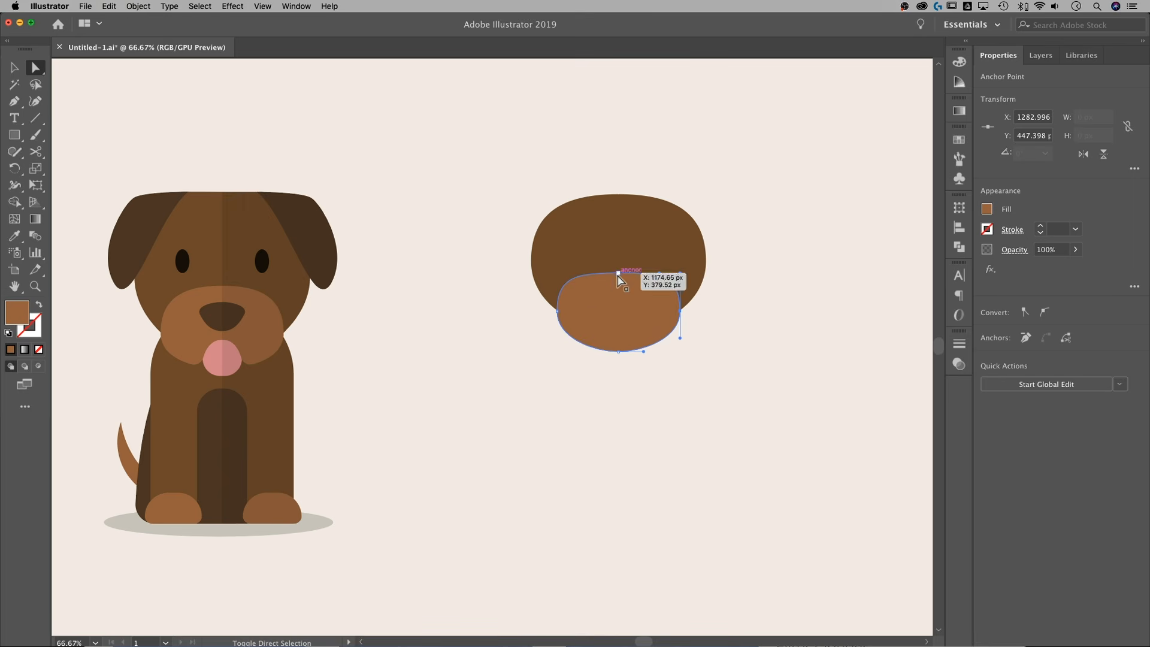
pyautogui.moveTo(557, 310); pyautogui.dragTo(557, 273)
# Check that Smart Guides are on, and narrow the muzzle symmetrically to about 207 px wide.
pyautogui.click(264, 5)
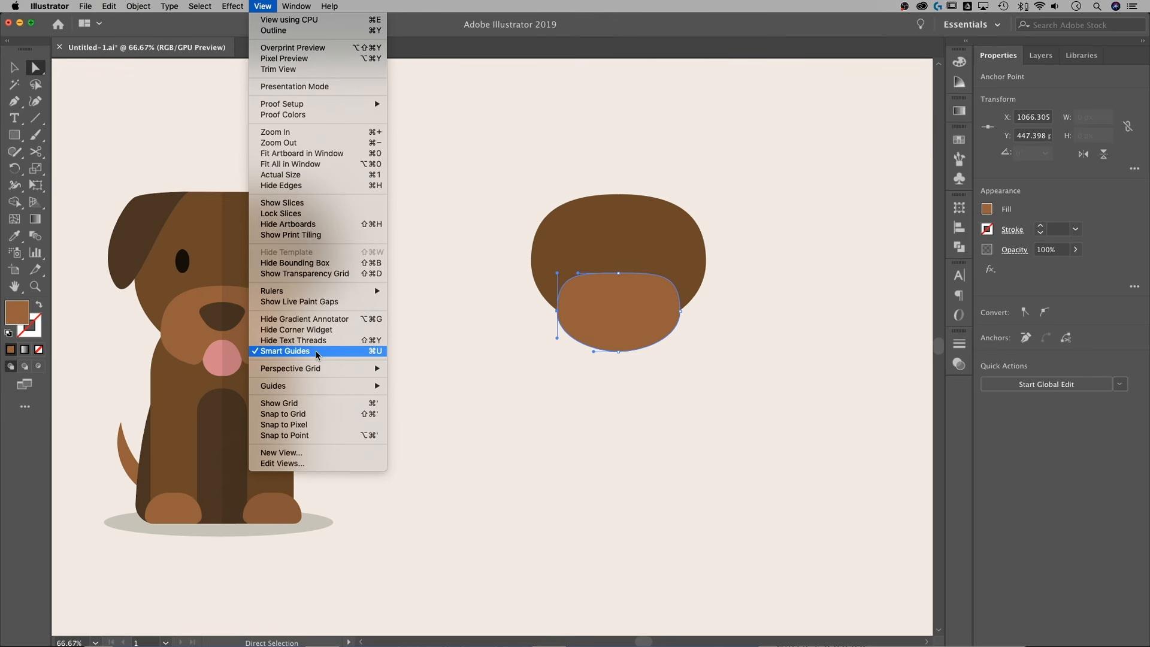
pyautogui.click(717, 181)
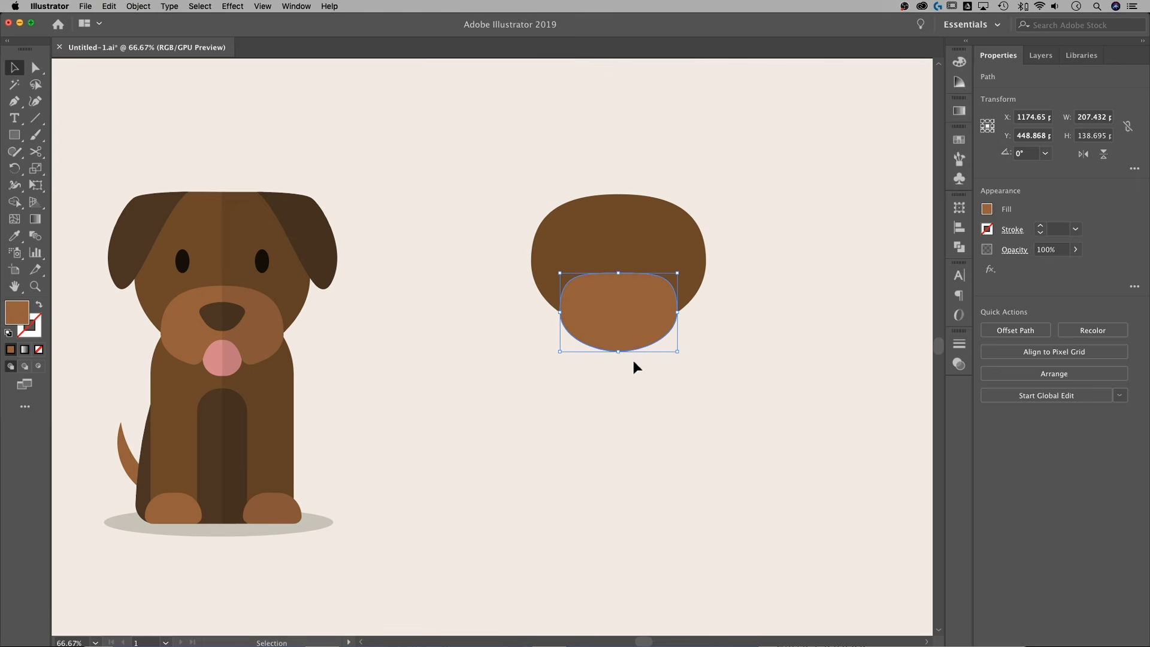
pyautogui.click(627, 376)
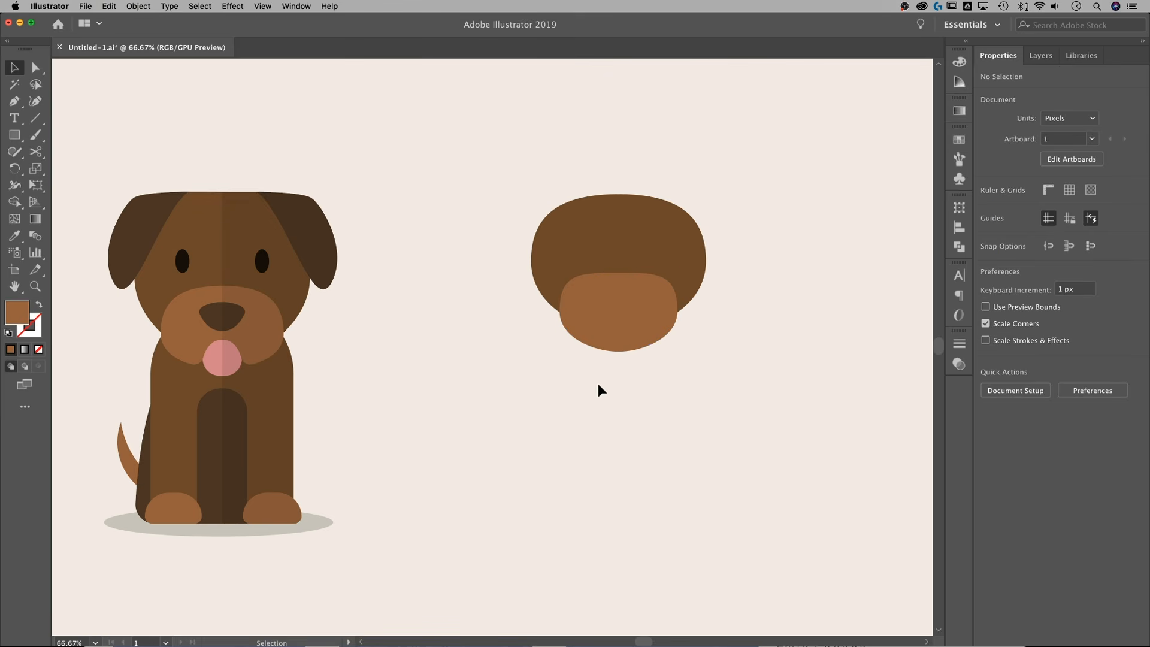
# Draw a rectangle about 73 × 116 px below the muzzle for the tongue and fill it with the pink palette colour.
pyautogui.press('m')
pyautogui.moveTo(584, 438); pyautogui.dragTo(626, 372)
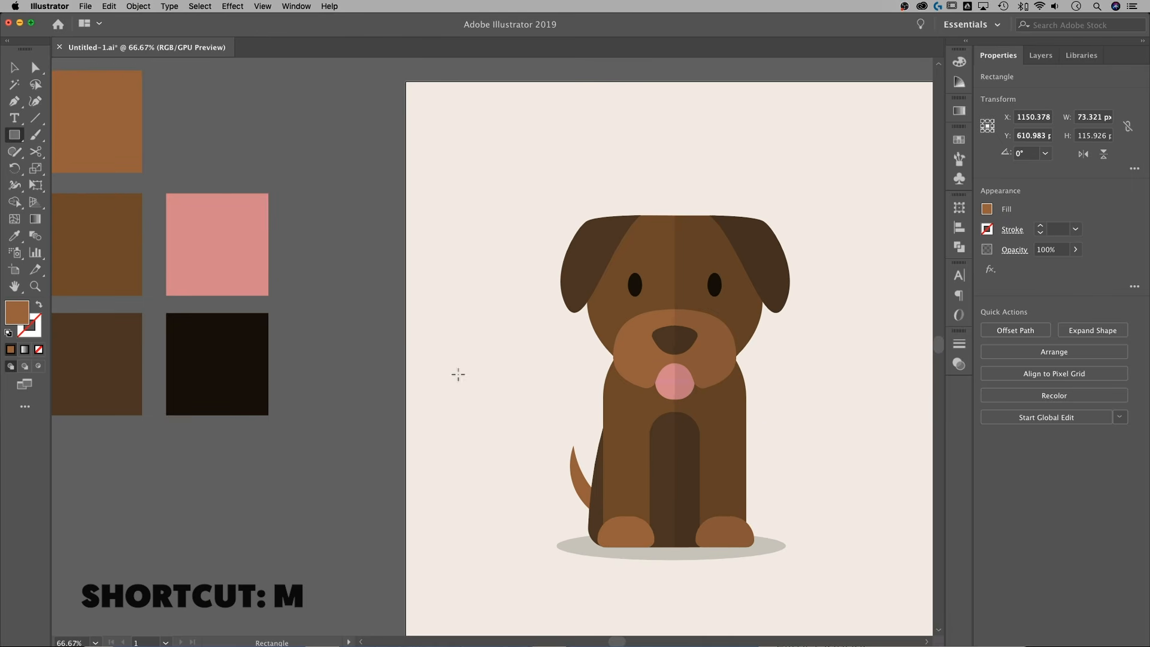
pyautogui.press('i')
pyautogui.click(263, 243)
pyautogui.moveTo(777, 334); pyautogui.dragTo(277, 327)
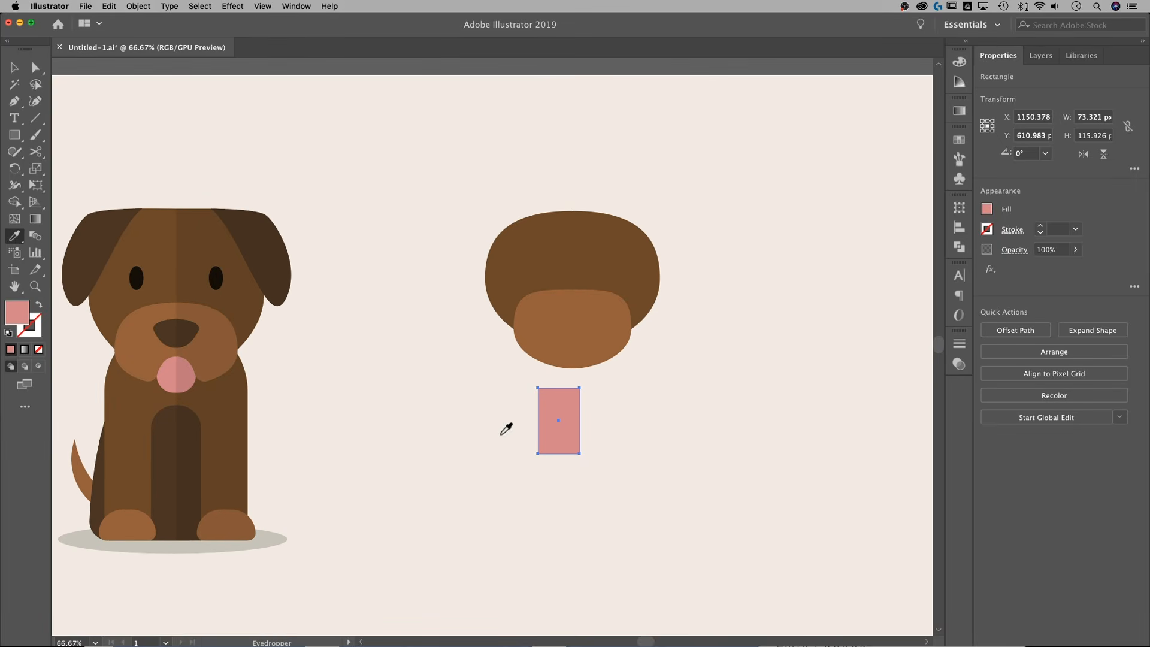
pyautogui.press('v')
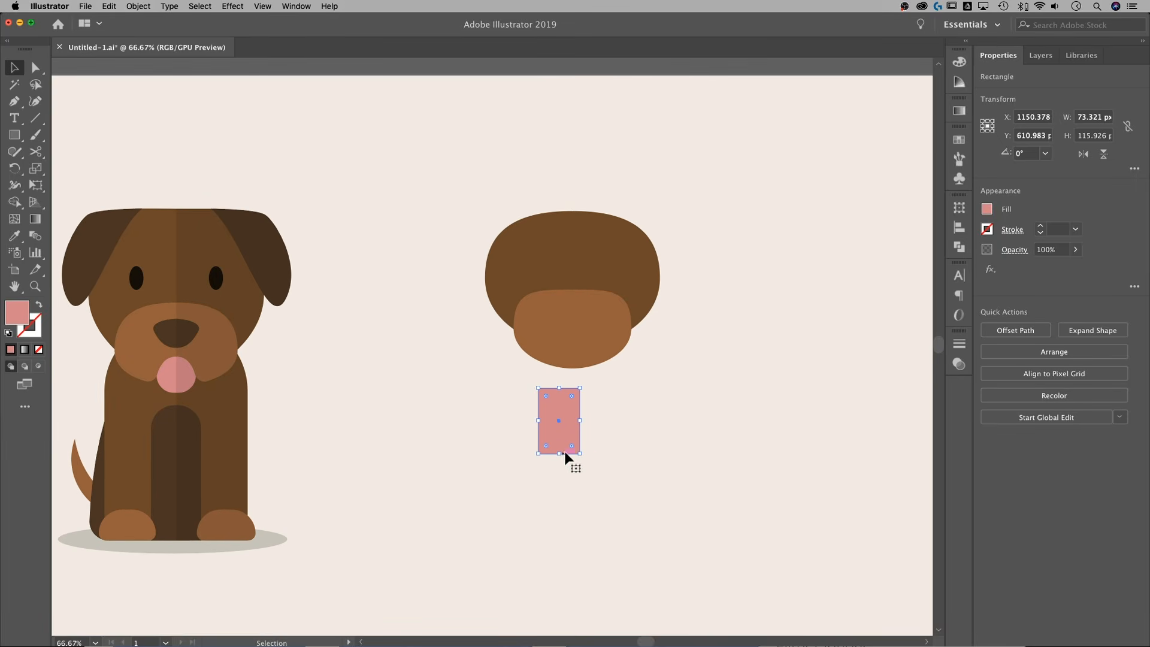
# Round the pink rectangle's two lower corners fully, to a radius of 36.66 px.
pyautogui.press('a')
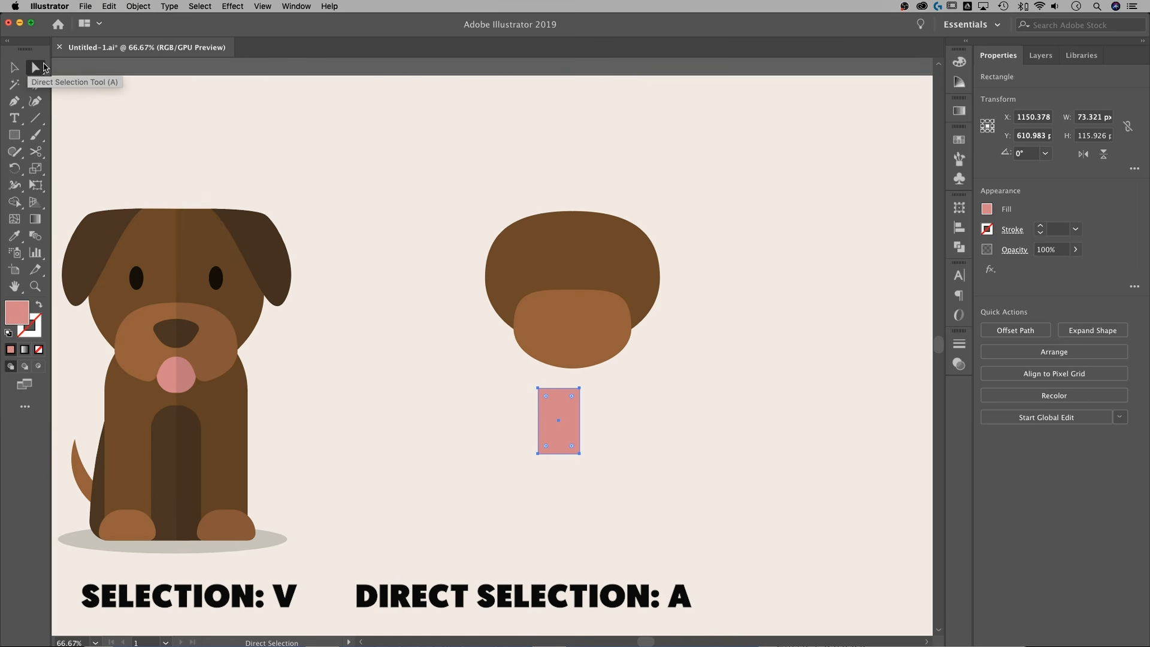
pyautogui.moveTo(633, 481); pyautogui.dragTo(557, 431)
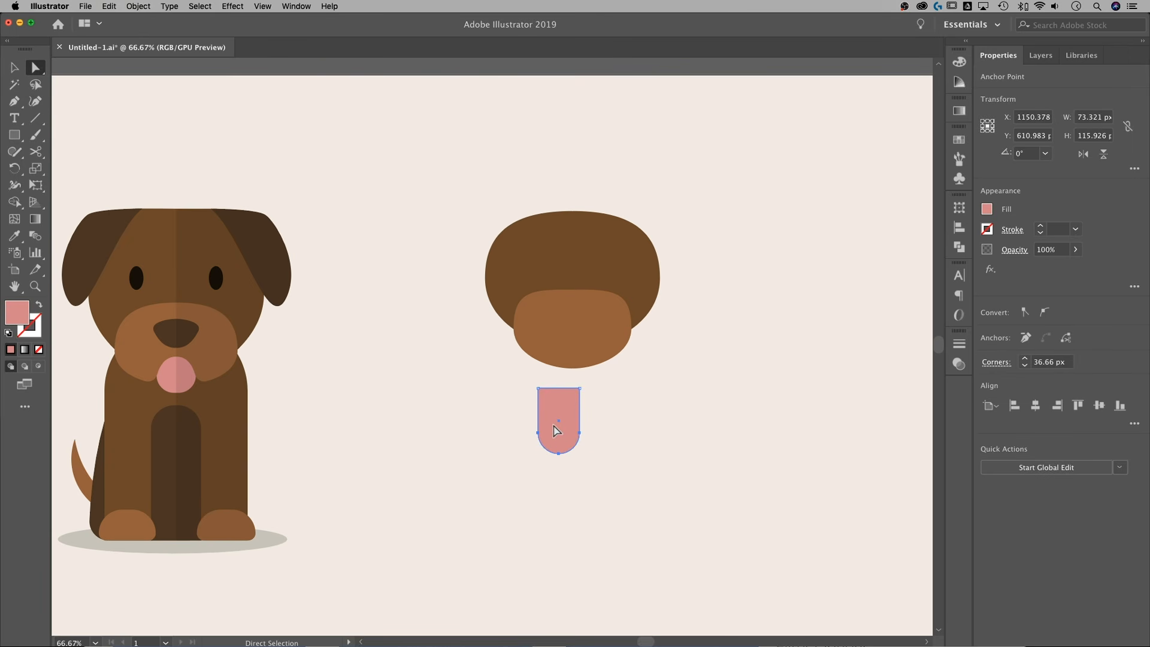
pyautogui.click(263, 7)
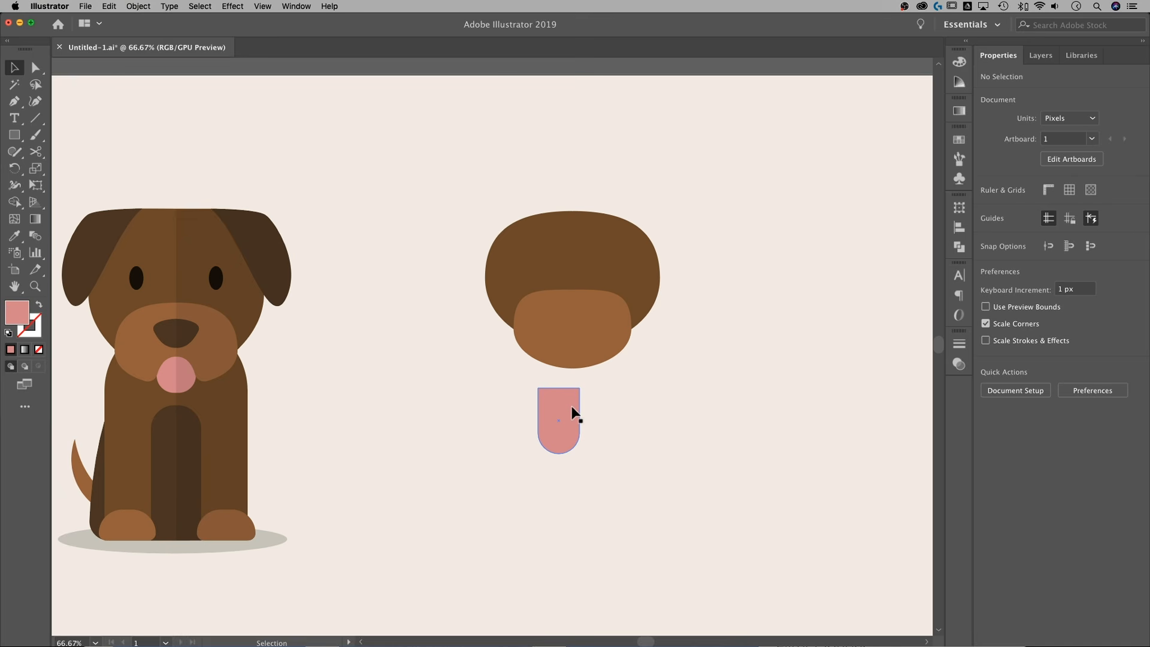
# Duplicate the tongue, rotate one copy 180° and centre it horizontally over the muzzle's lower edge.
pyautogui.moveTo(528, 412); pyautogui.dragTo(620, 476)
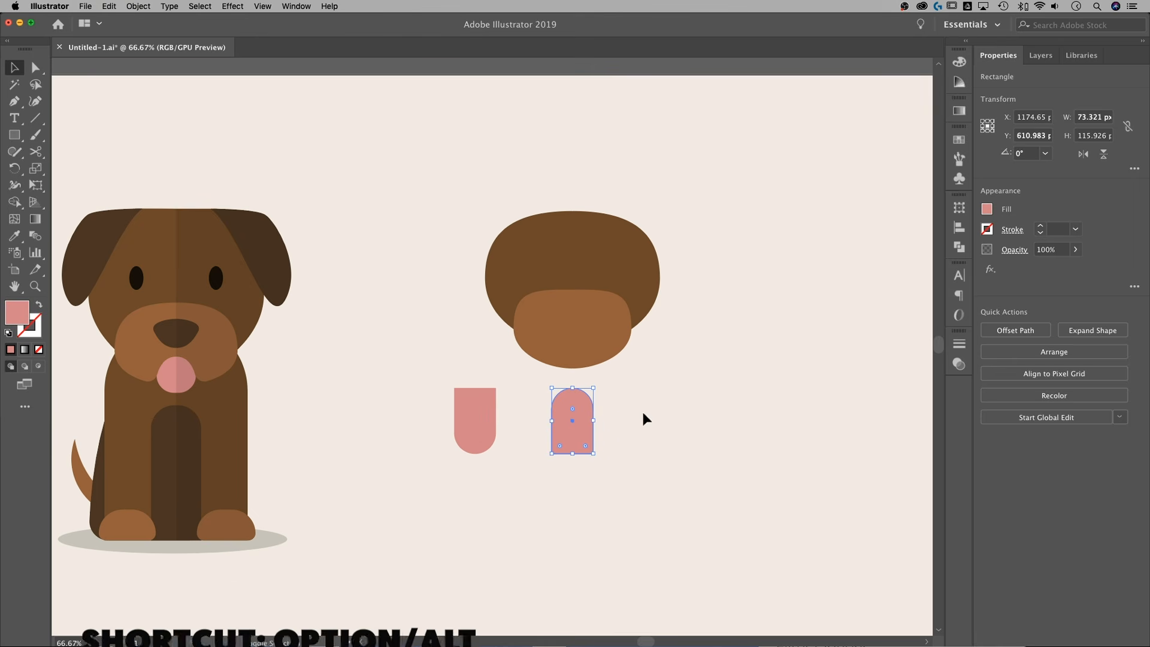
pyautogui.click(584, 379)
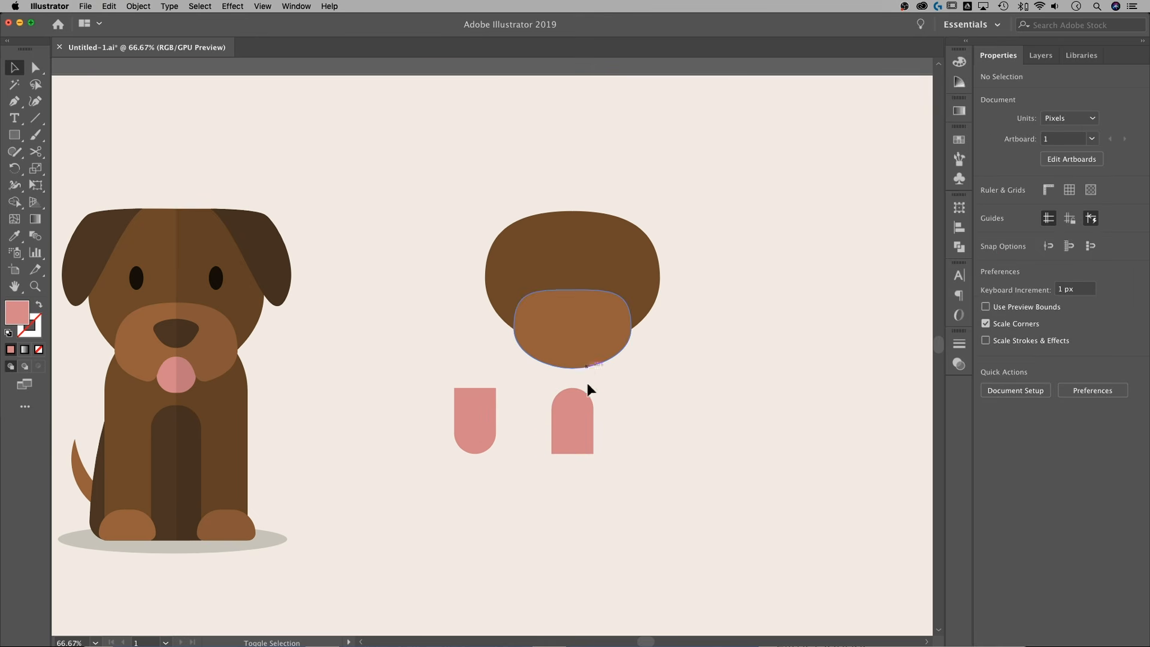
pyautogui.moveTo(577, 405); pyautogui.dragTo(580, 353)
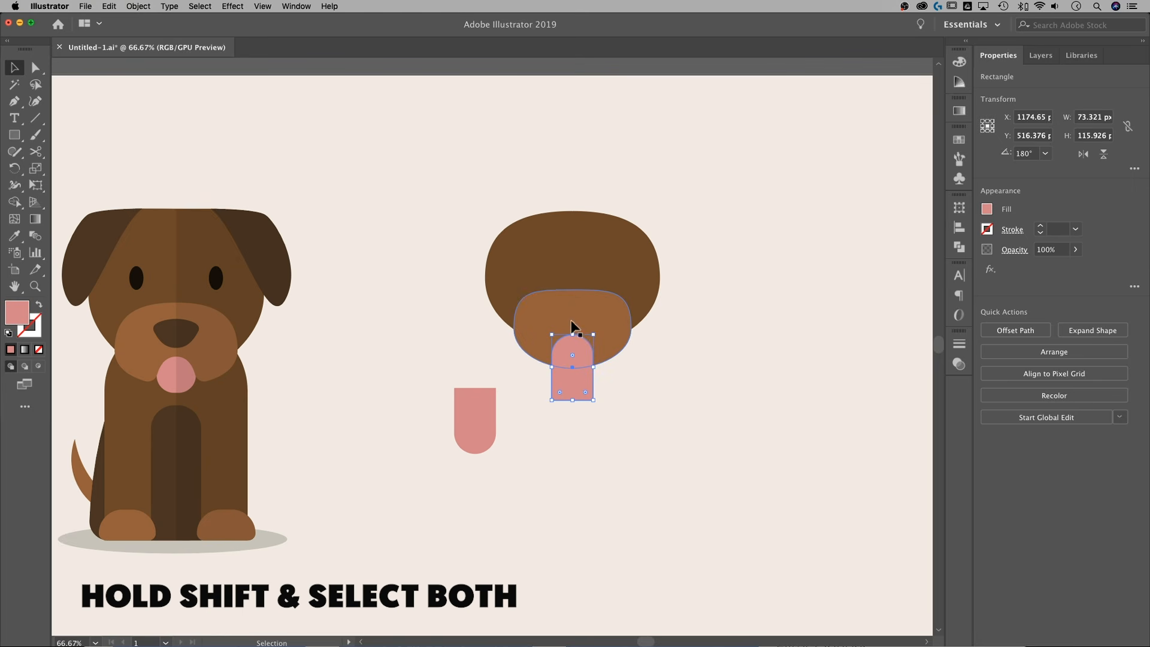
# Cut the rotated tongue copy out of the muzzle with the Shape Builder, leaving an arched notch in its lower edge.
pyautogui.keyDown('shift'); pyautogui.click(616, 322); pyautogui.keyUp('shift')
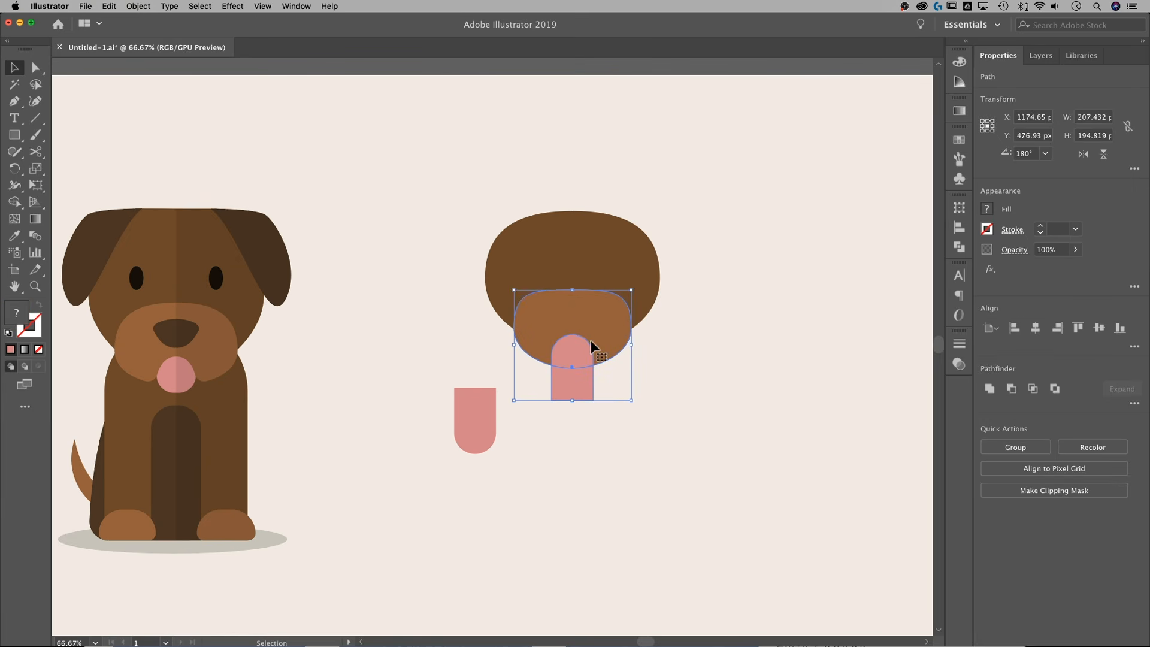
pyautogui.hotkey('shift', 'm')
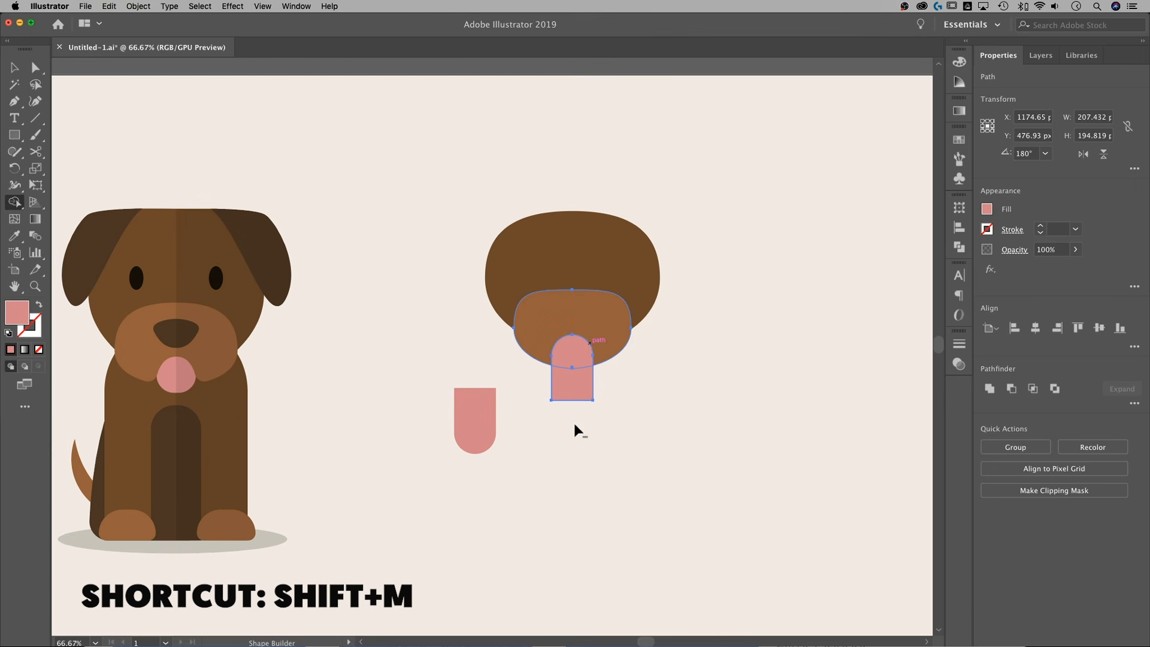
pyautogui.moveTo(576, 420); pyautogui.dragTo(570, 352)
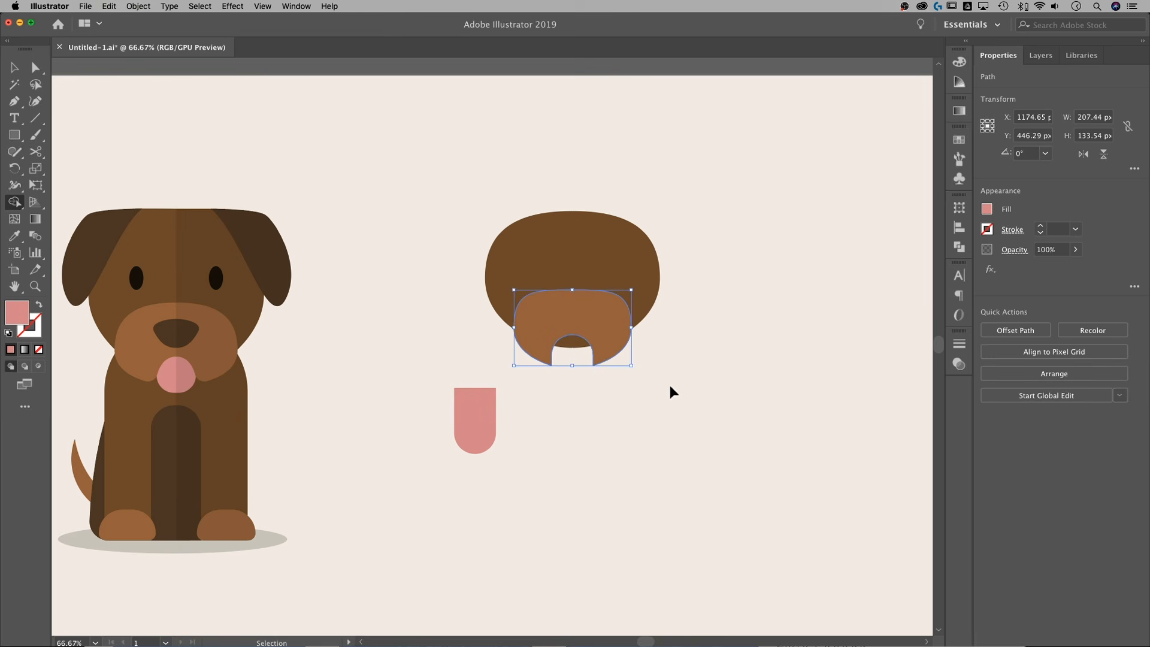
# Delete the notch's two side anchors and the extra anchor on its left curve, and pull long, even horizontal handles from its top anchor.
pyautogui.press('super+equal')
pyautogui.press('super+equal')
pyautogui.press('super+equal')
pyautogui.hotkey('shift', 'm')
pyautogui.scroll(-1, 617, 398)
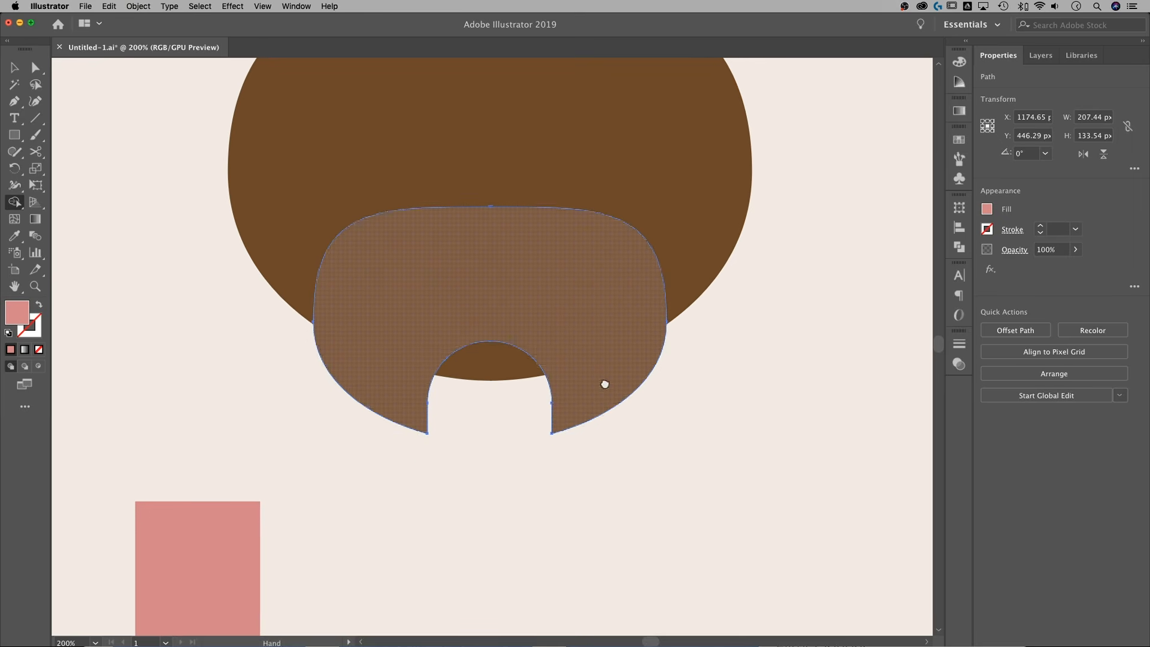
pyautogui.press('super+equal')
pyautogui.press('super+equal')
pyautogui.scroll(-3, 603, 383)
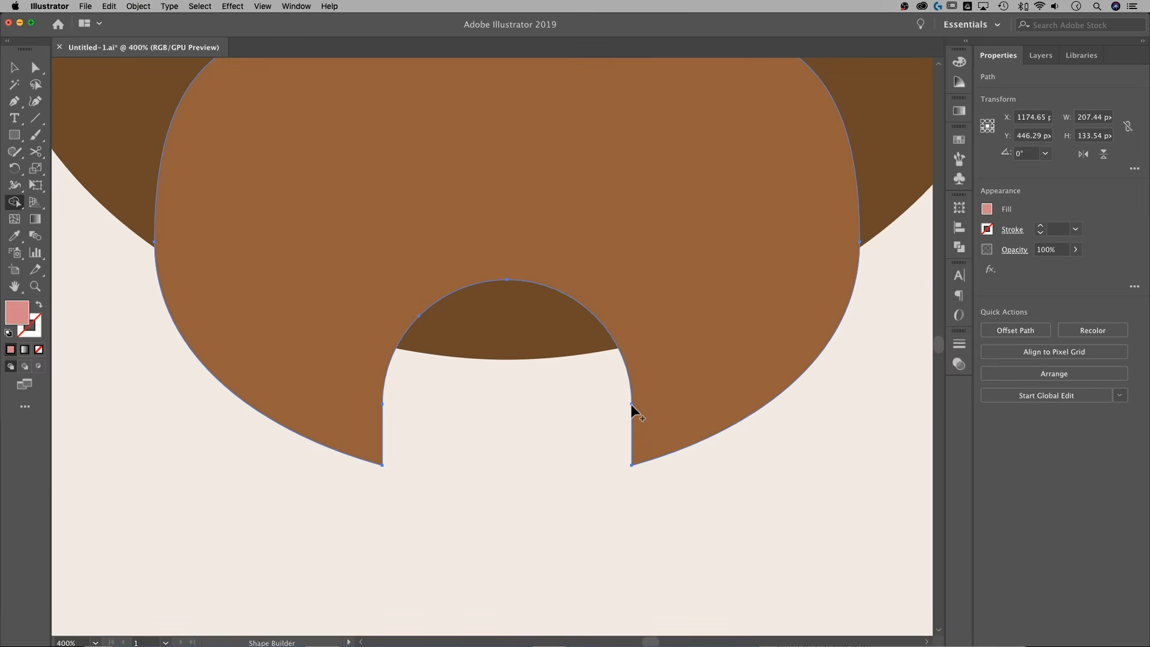
pyautogui.press('p')
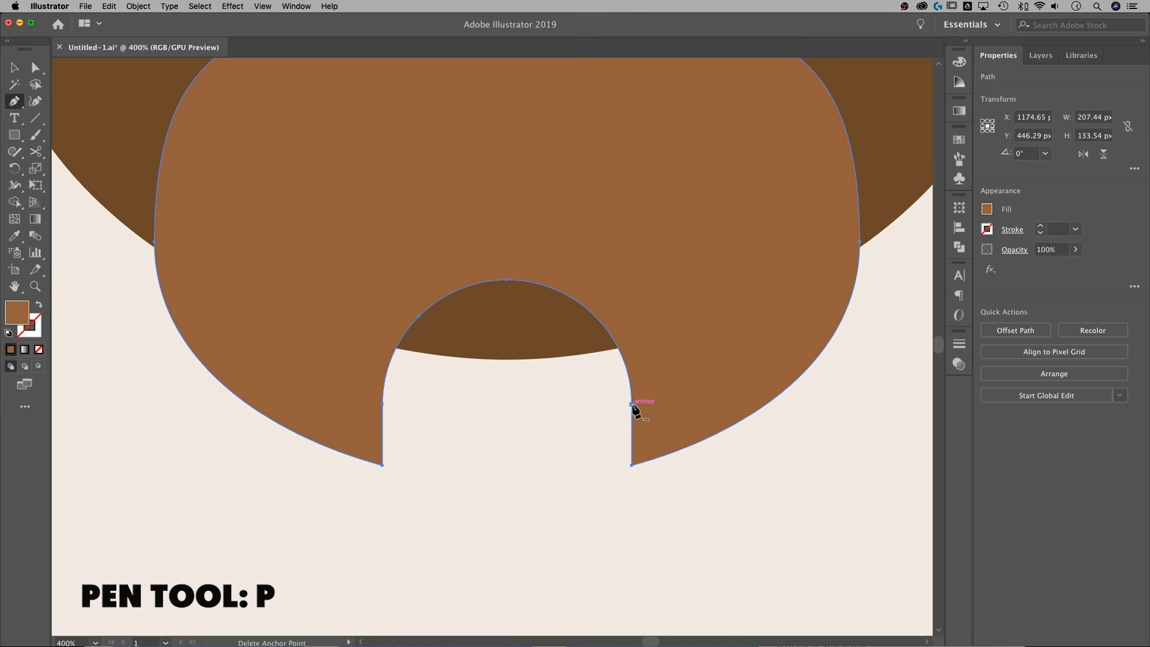
pyautogui.click(631, 404)
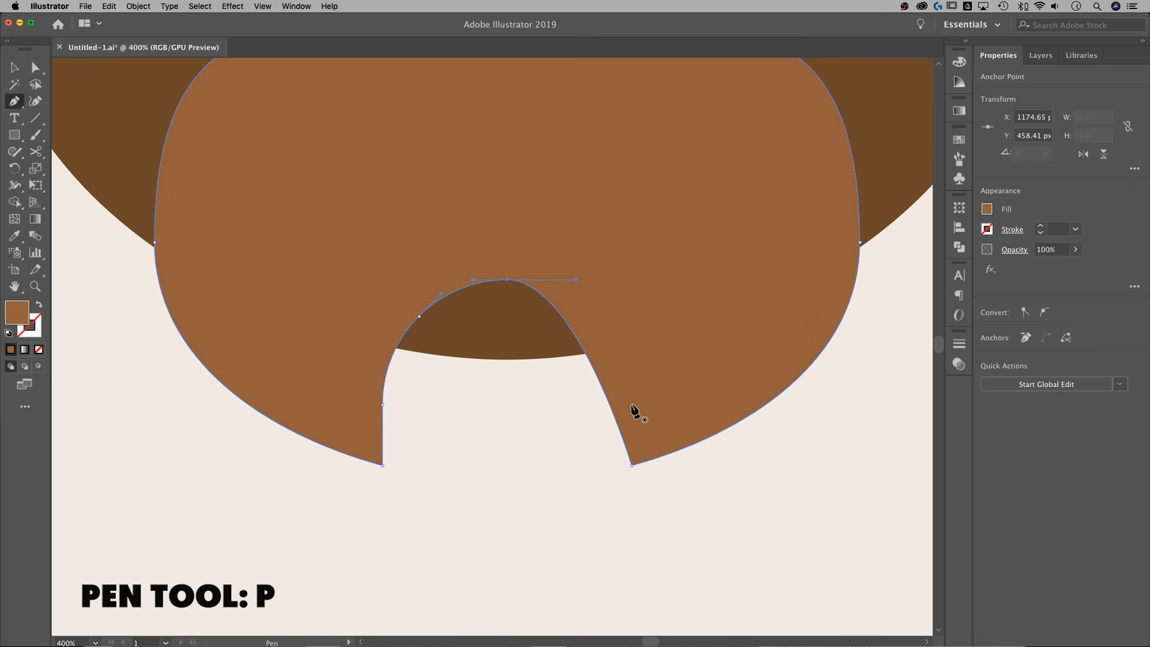
pyautogui.click(384, 405)
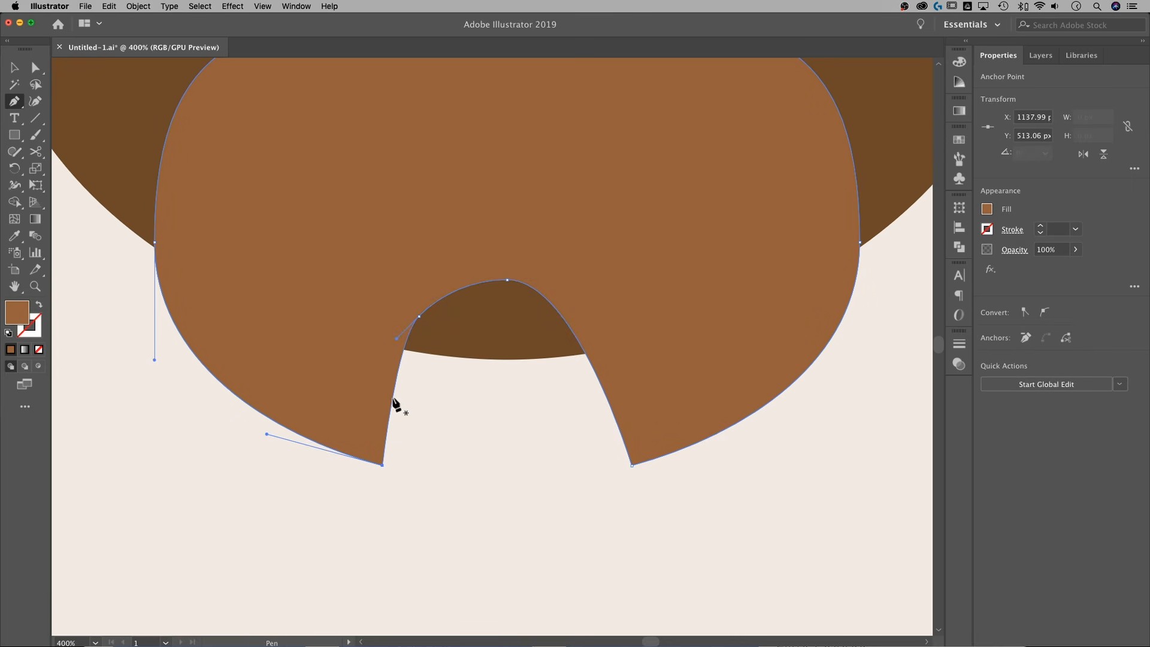
pyautogui.click(419, 317)
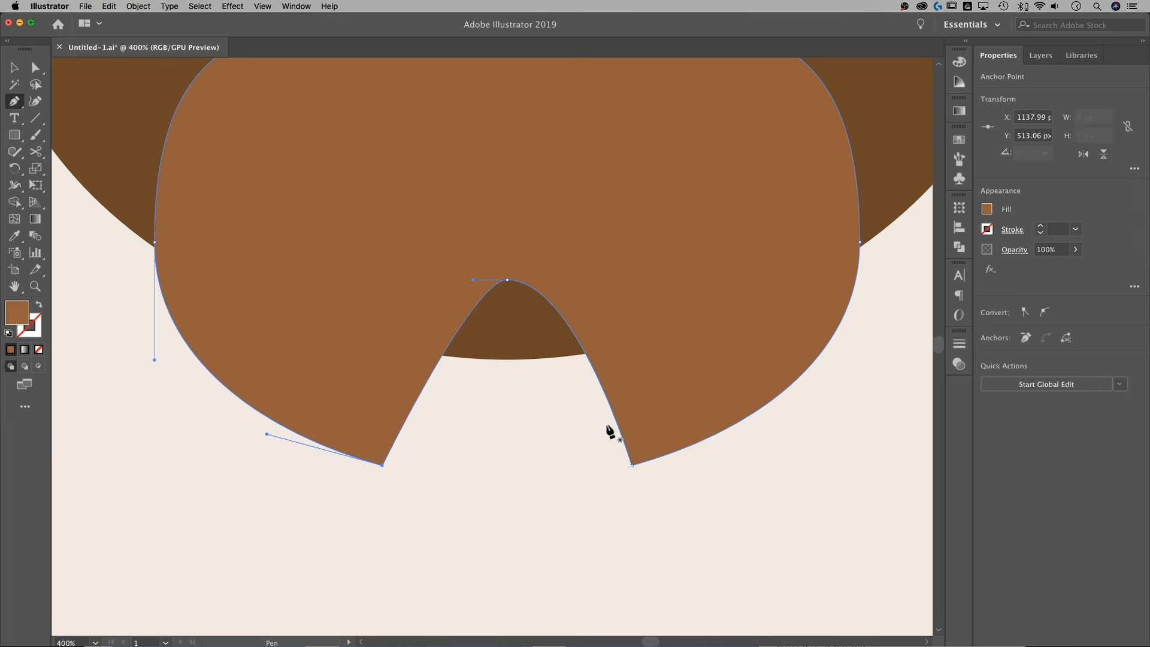
pyautogui.moveTo(507, 280); pyautogui.dragTo(424, 281)
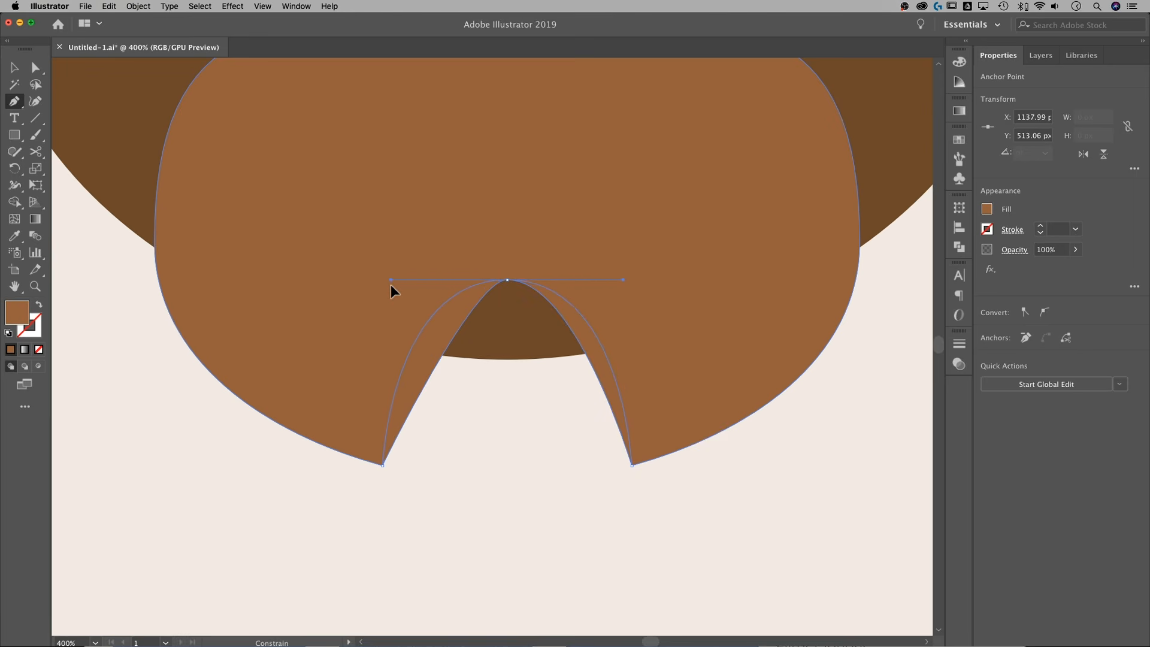
pyautogui.moveTo(392, 286); pyautogui.dragTo(393, 286)
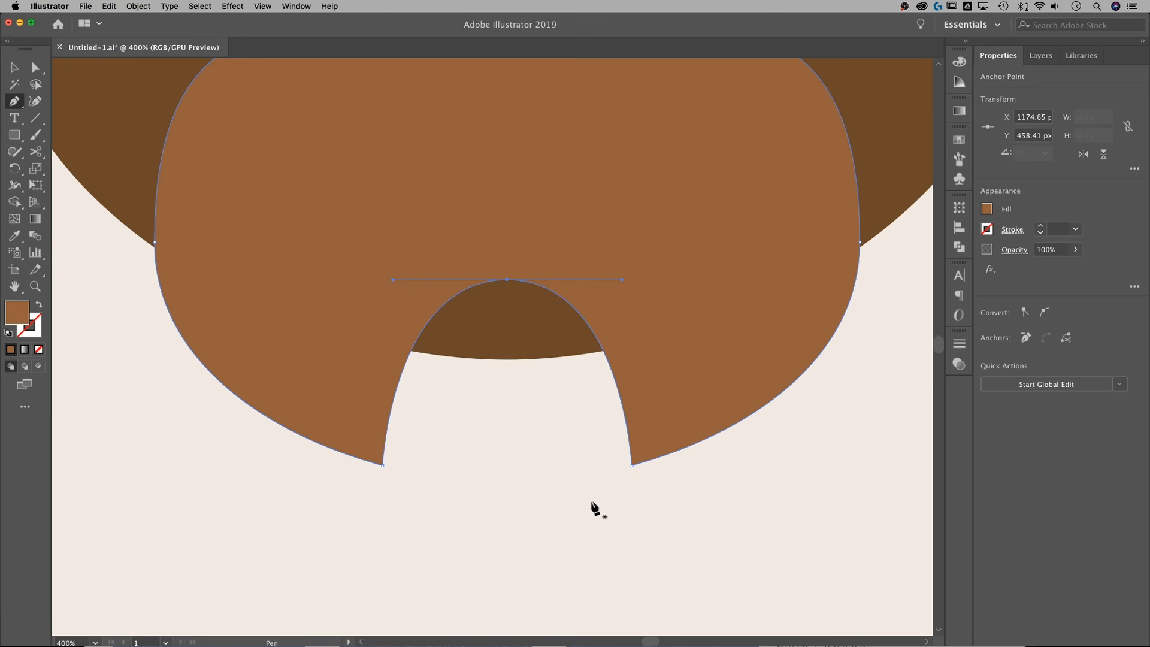
# Round the two sharp lower tips of the muzzle on either side of the notch.
pyautogui.press('a')
pyautogui.moveTo(673, 509); pyautogui.dragTo(324, 429)
pyautogui.moveTo(378, 461); pyautogui.dragTo(357, 442)
pyautogui.press('v')
pyautogui.click(551, 470)
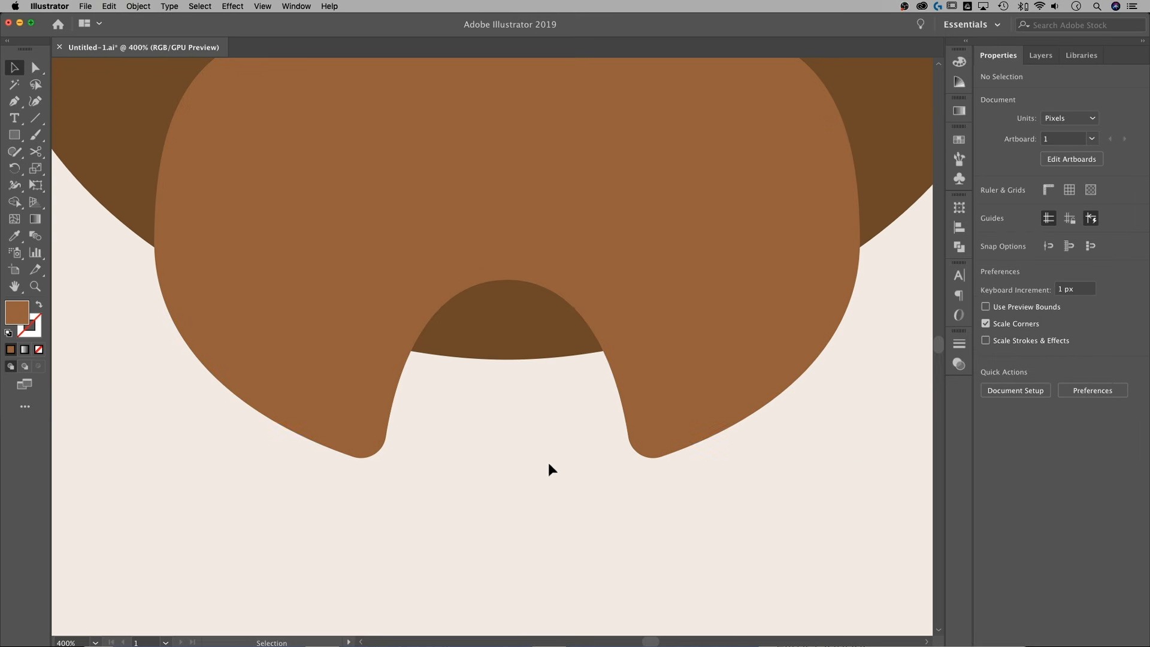
# Centre the remaining pink tongue over the muzzle's notch and bring the muzzle in front of it.
pyautogui.press('super+1')
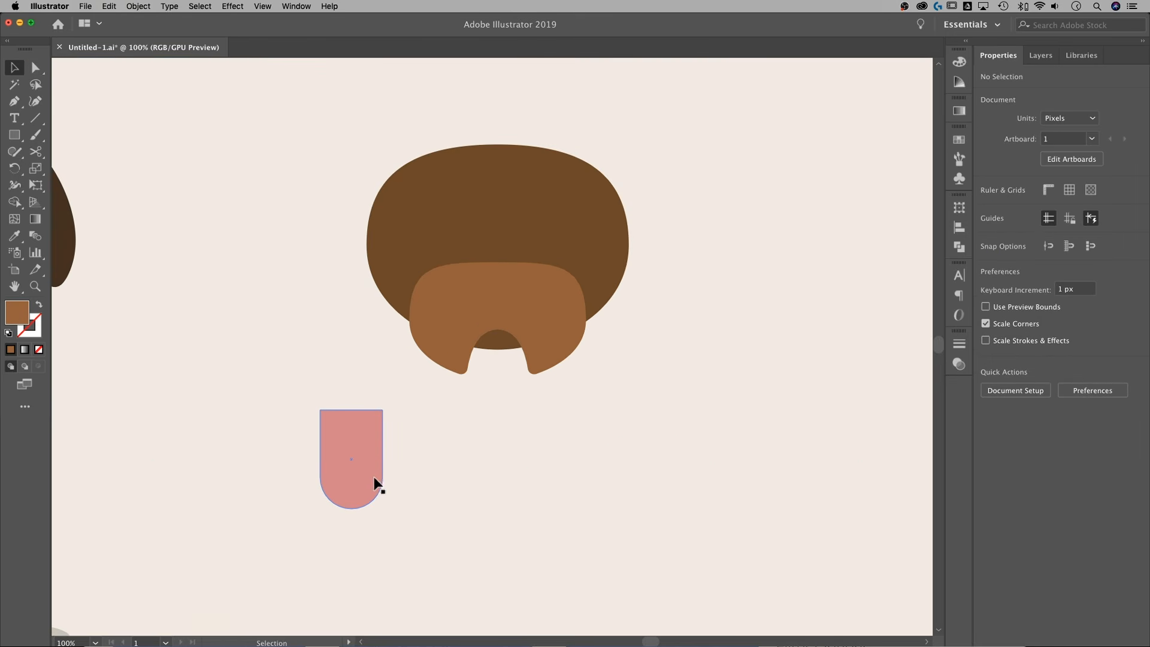
pyautogui.moveTo(369, 452); pyautogui.dragTo(516, 364)
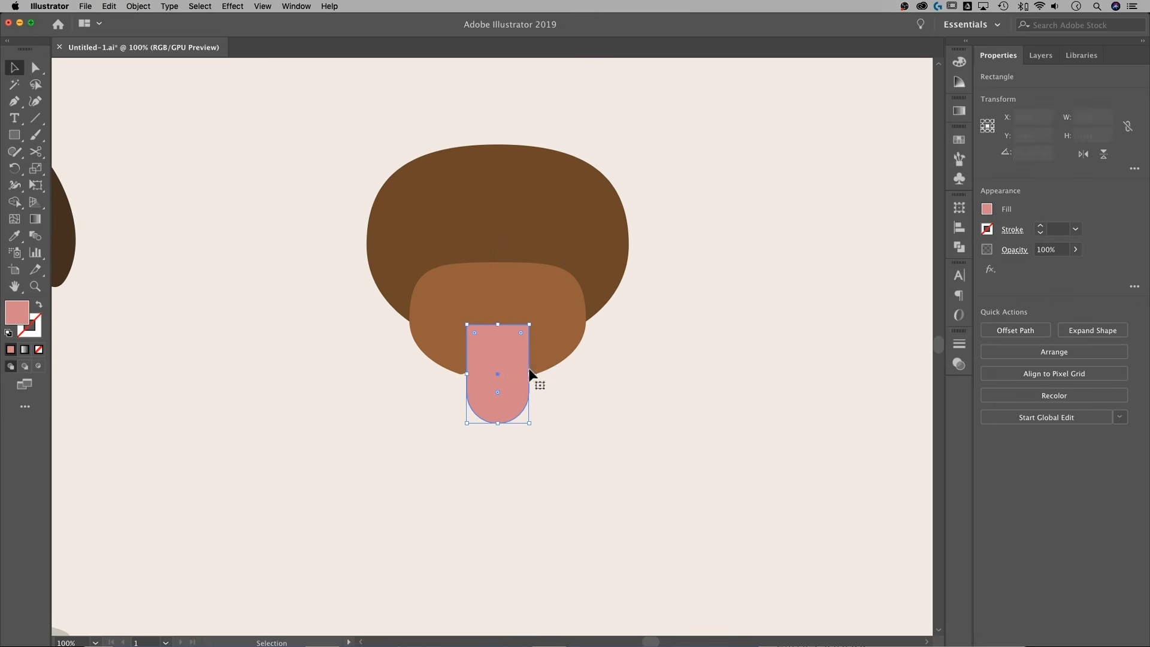
pyautogui.click(567, 318)
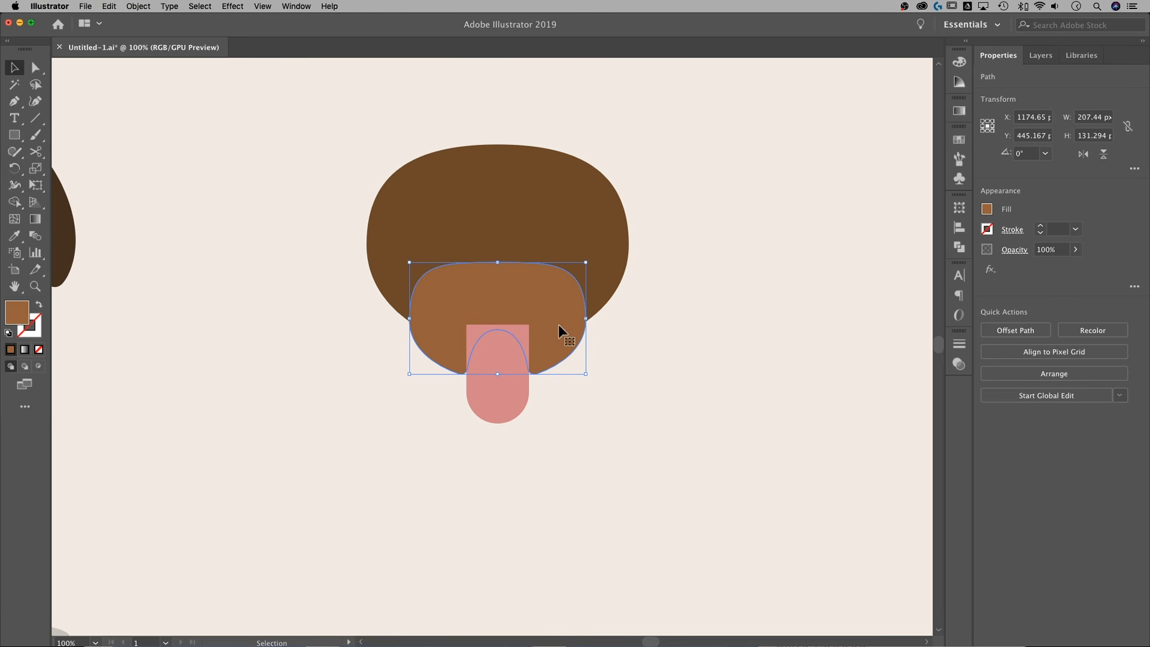
pyautogui.rightClick(559, 324)
pyautogui.moveTo(599, 501)
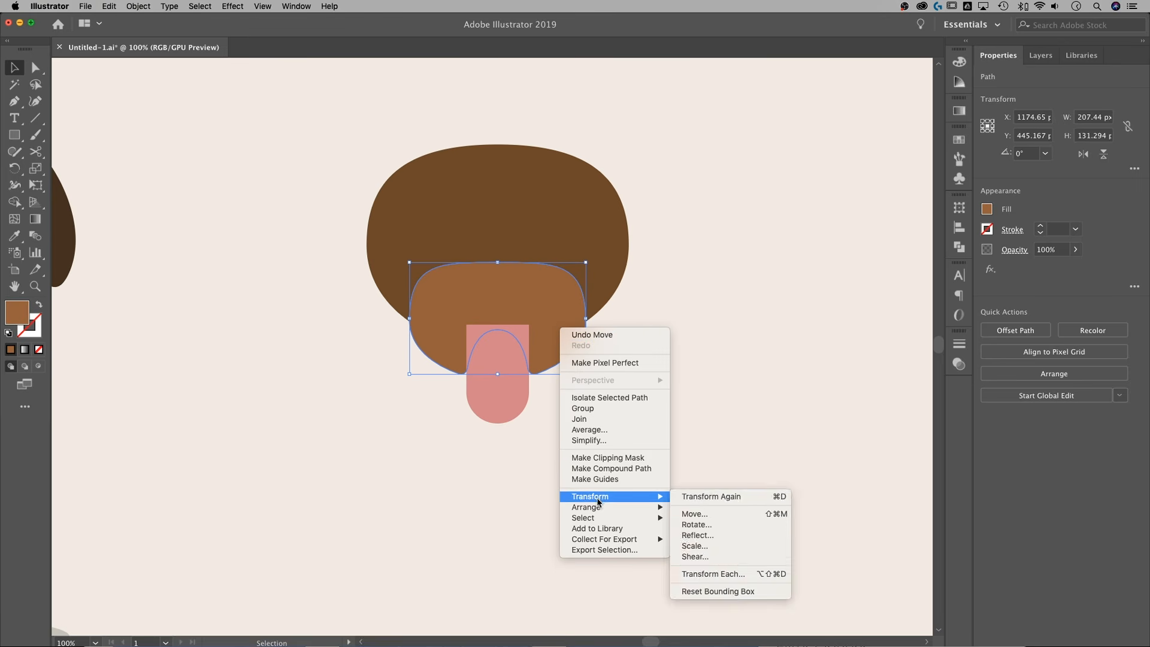
pyautogui.click(710, 507)
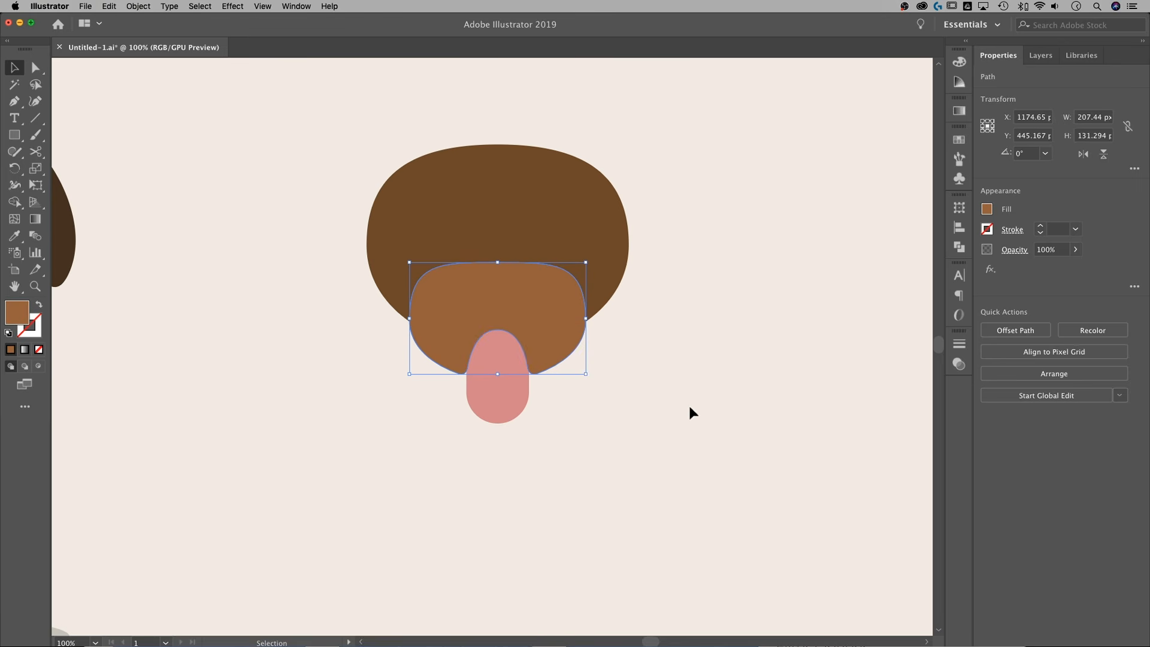
pyautogui.click(648, 435)
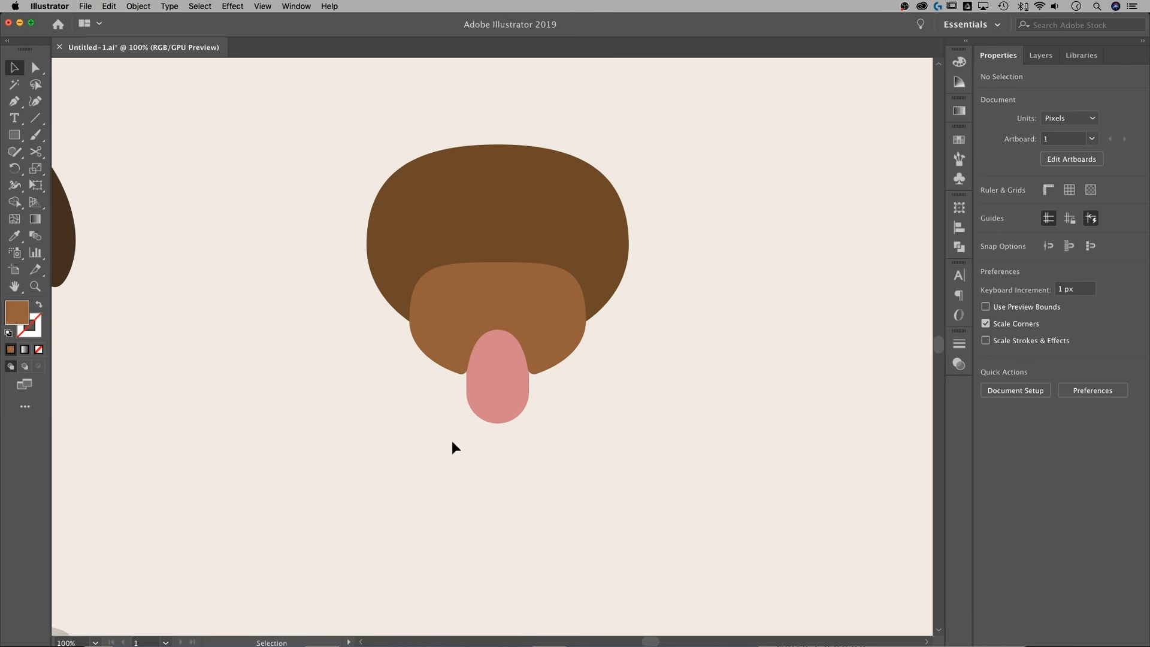
# Move the tongue up behind the muzzle so that only its rounded end extends below the lower edge.
pyautogui.press('super+minus')
pyautogui.press('super+minus')
pyautogui.click(546, 378)
pyautogui.press('super+shift+a')
pyautogui.moveTo(542, 371); pyautogui.dragTo(543, 359)
pyautogui.click(627, 442)
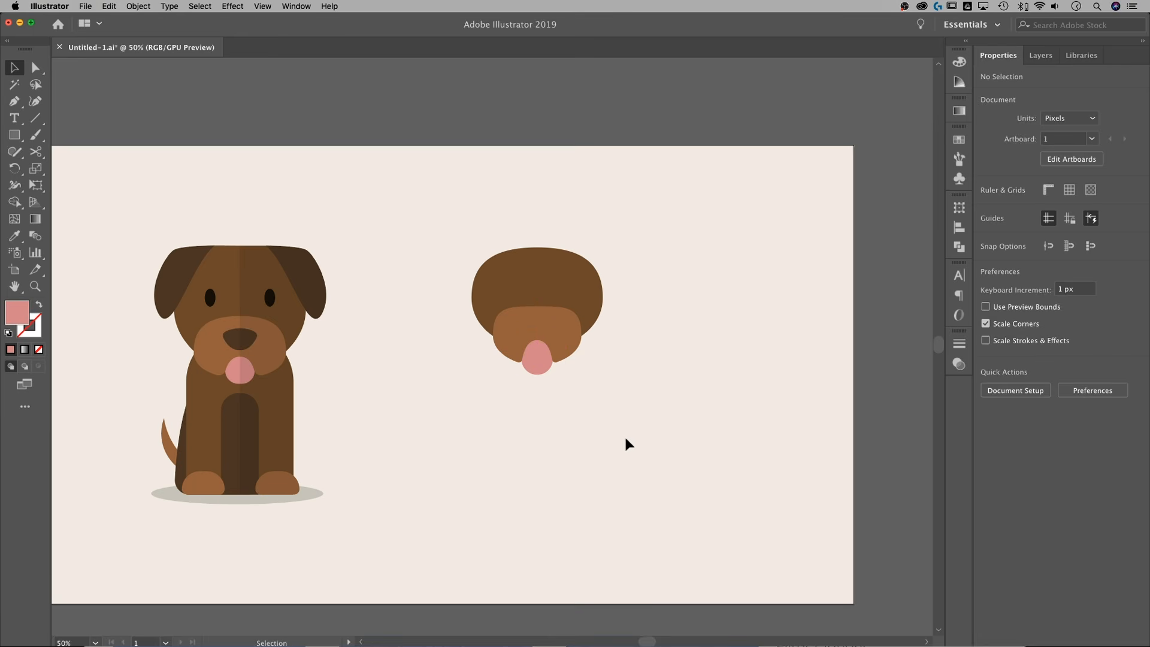
# Move the top anchor of the muzzle's notch straight down to about Y 471.55 px to shorten the visible tongue.
pyautogui.press('super+equal')
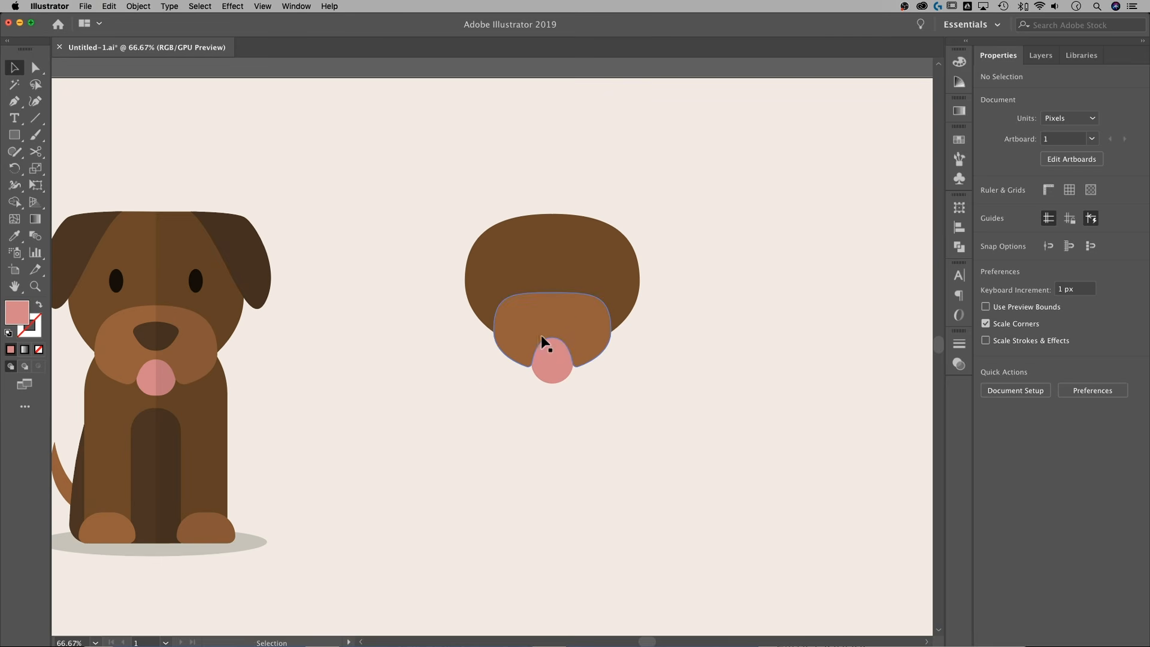
pyautogui.press('super+equal')
pyautogui.press('super+equal')
pyautogui.press('super+equal')
pyautogui.press('super+equal')
pyautogui.moveTo(734, 341); pyautogui.dragTo(380, 395)
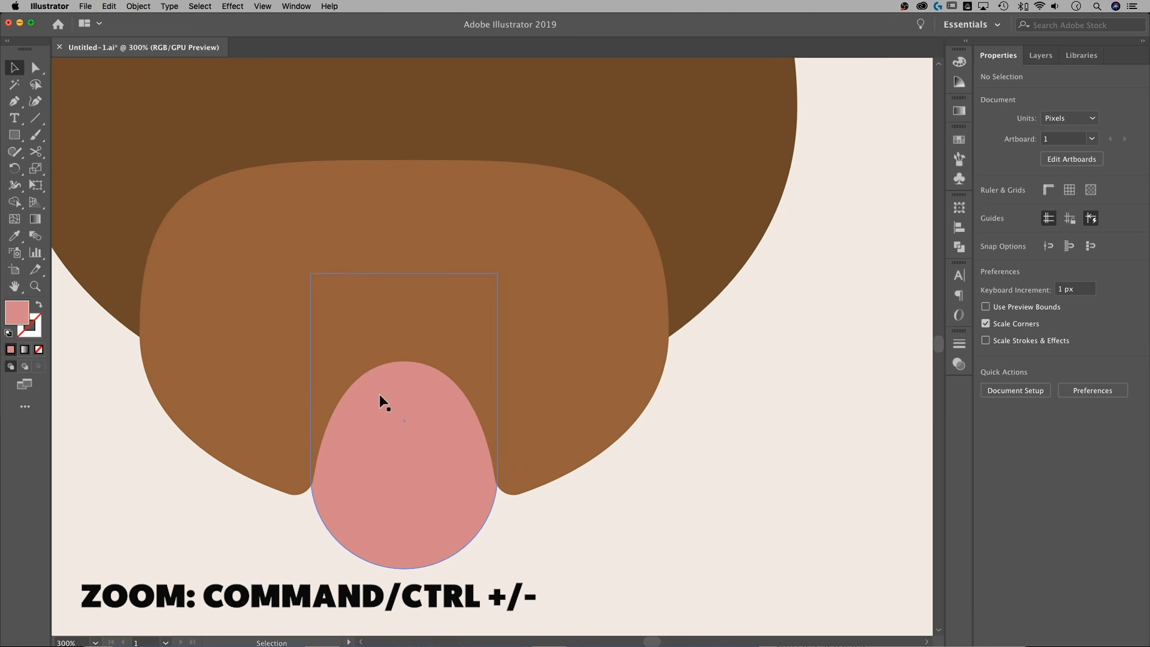
pyautogui.click(431, 357)
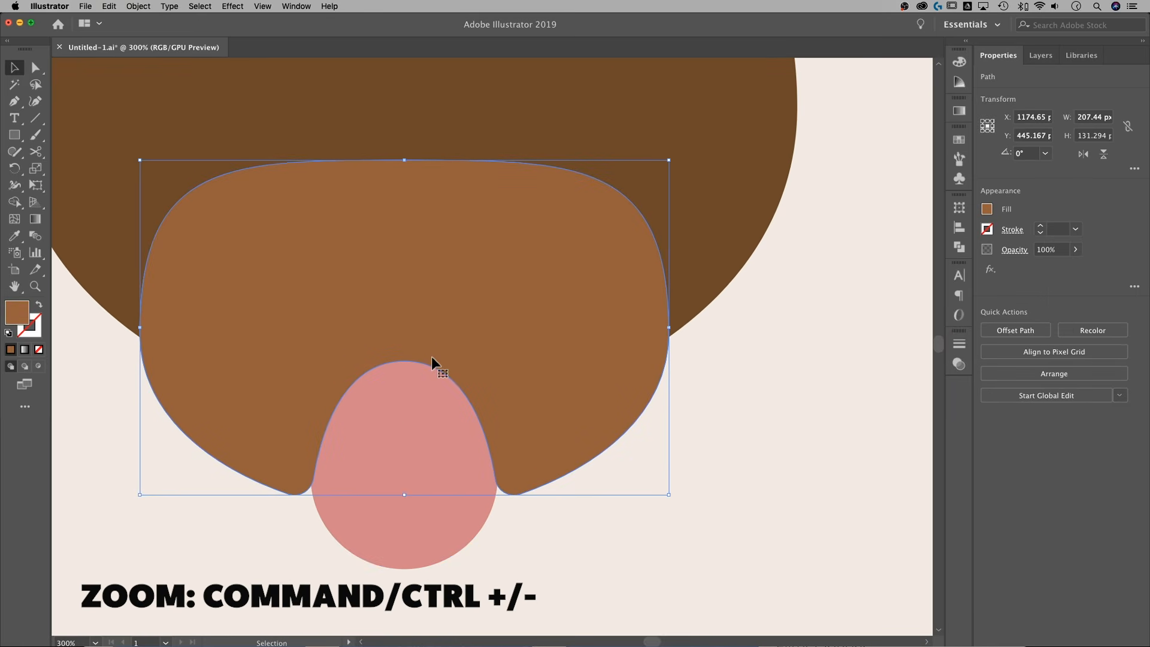
pyautogui.press('a')
pyautogui.click(403, 363)
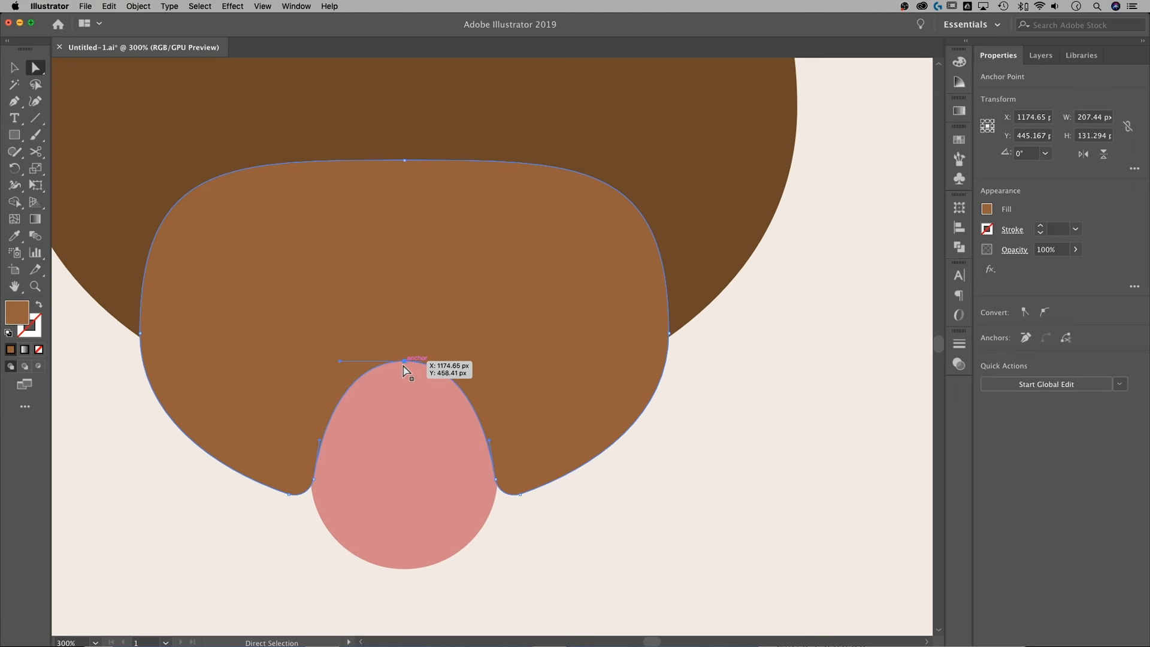
pyautogui.moveTo(405, 362); pyautogui.dragTo(404, 394)
pyautogui.click(703, 494)
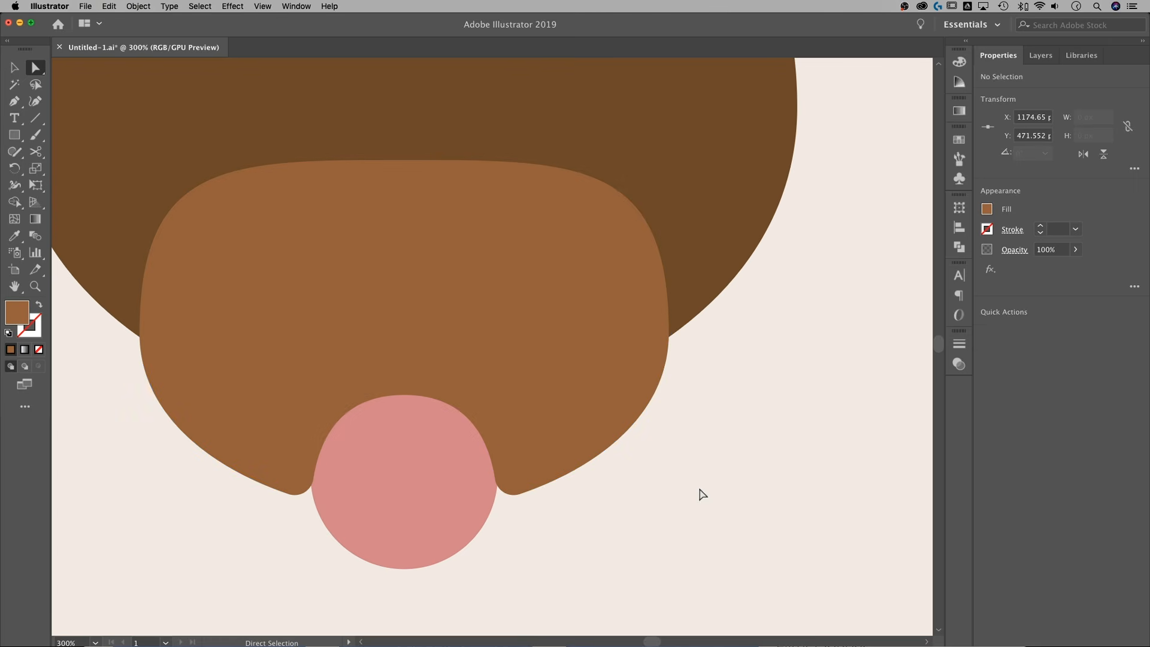
# Compare the new head with the reference dog and examine the outline of the reference's nose.
pyautogui.press('super+minus')
pyautogui.press('super+minus')
pyautogui.press('super+minus')
pyautogui.press('super+minus')
pyautogui.press('super+minus')
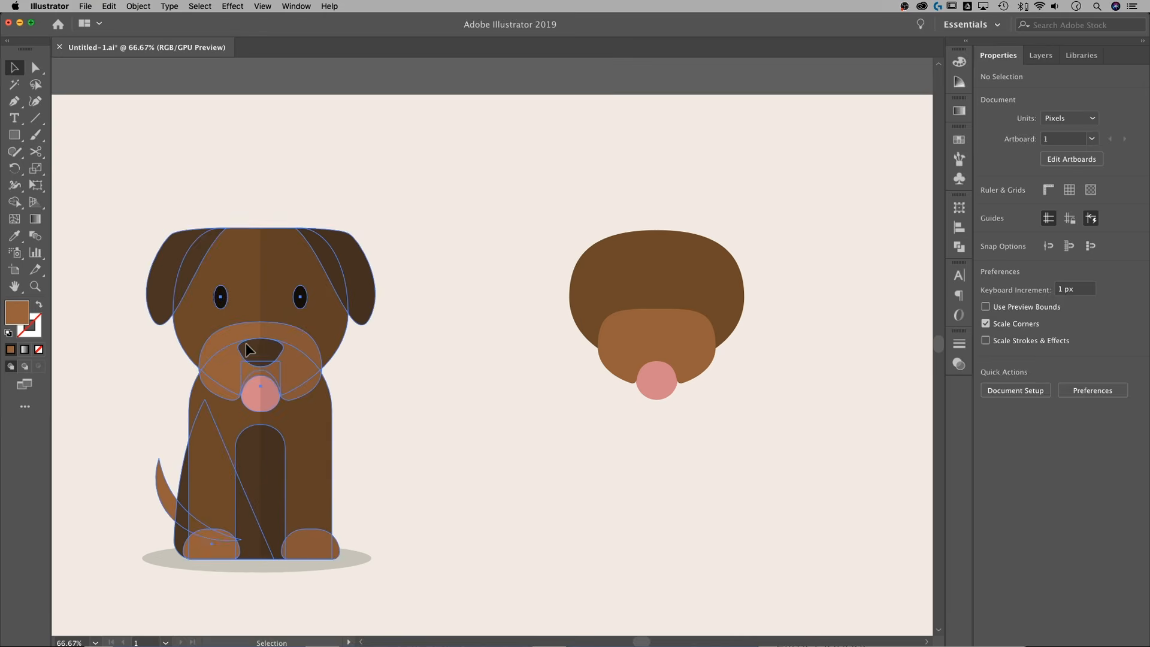
pyautogui.click(248, 345)
pyautogui.click(380, 365)
# Draw the left half of a rounded nose beside the head with the Pen tool, about 97 by 76 px, closed by a straight vertical edge.
pyautogui.moveTo(493, 410); pyautogui.dragTo(356, 391)
pyautogui.press('super+plus')
pyautogui.press('super+plus')
pyautogui.moveTo(403, 444); pyautogui.dragTo(372, 432)
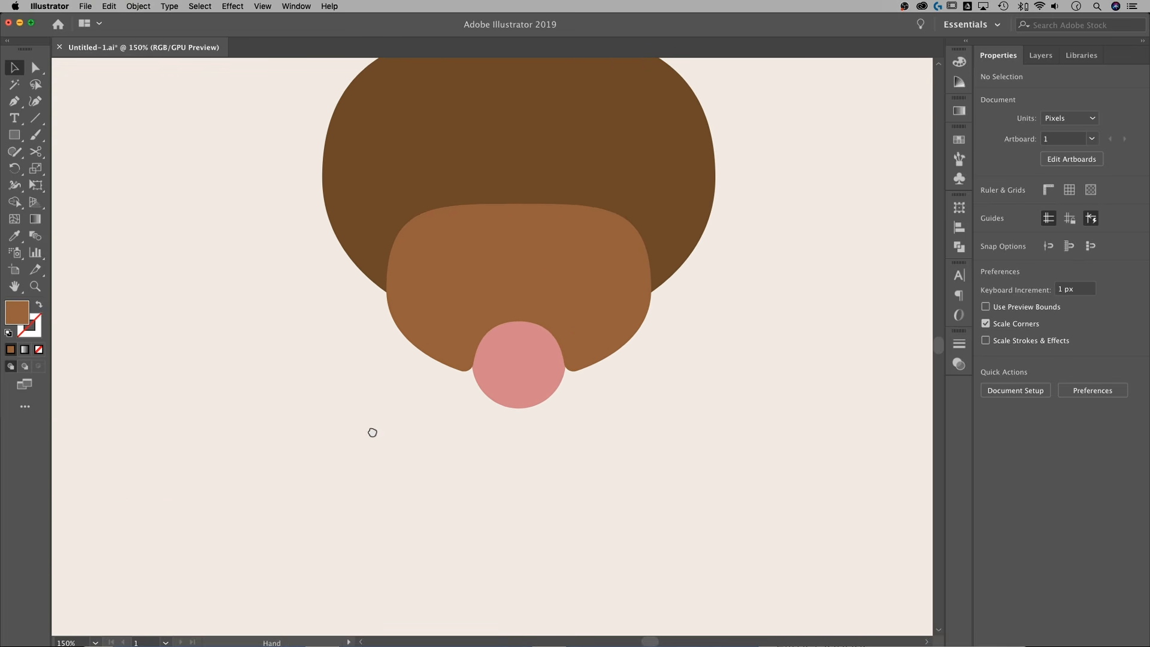
pyautogui.press('p')
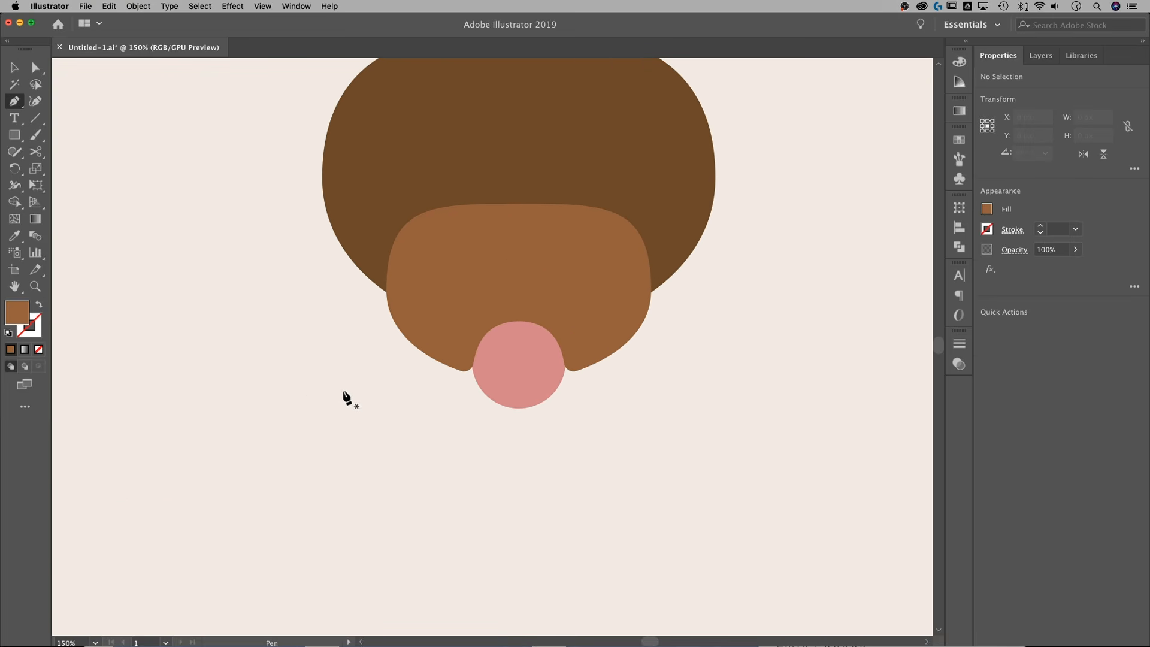
pyautogui.click(322, 381)
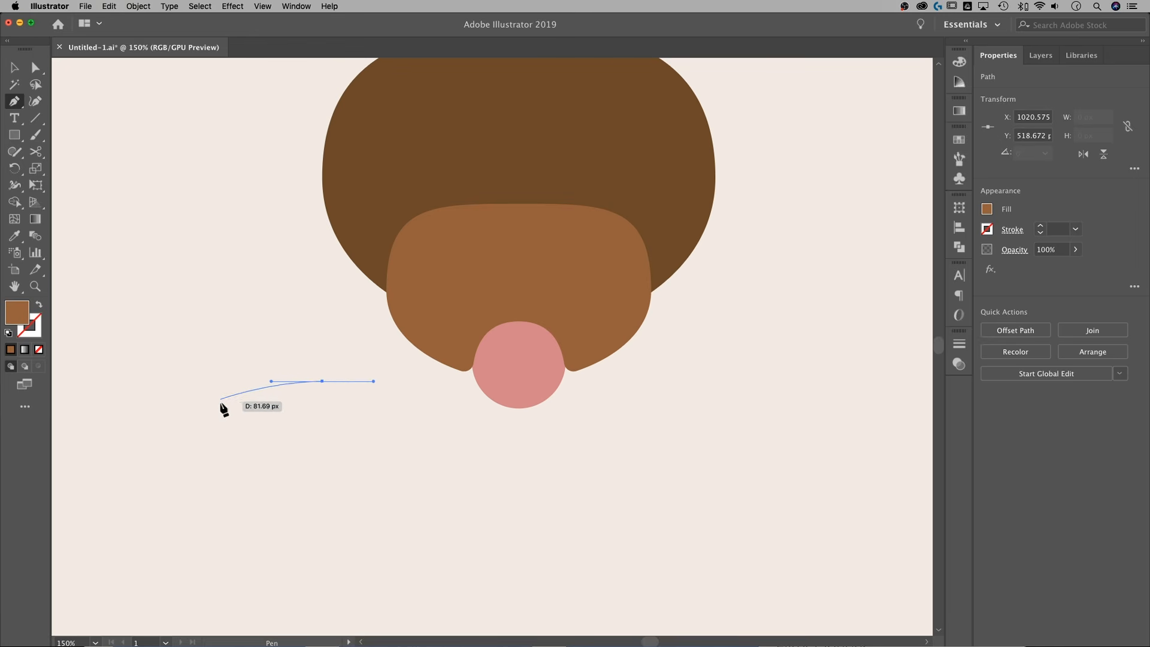
pyautogui.moveTo(199, 401); pyautogui.dragTo(199, 423)
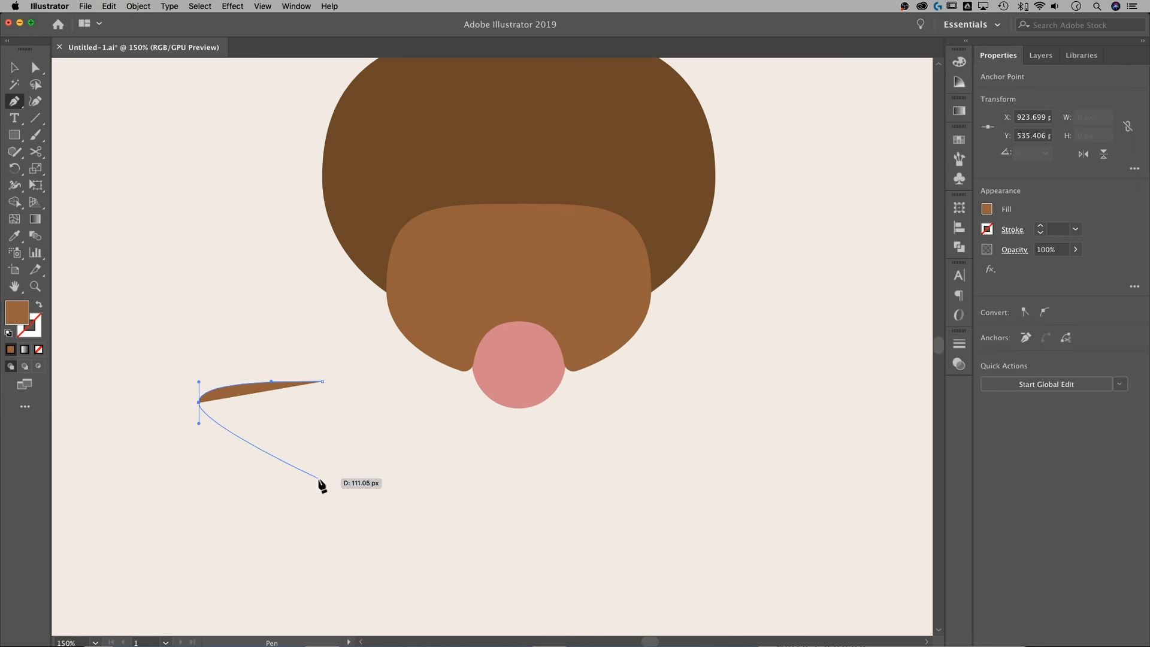
pyautogui.moveTo(322, 477); pyautogui.dragTo(408, 477)
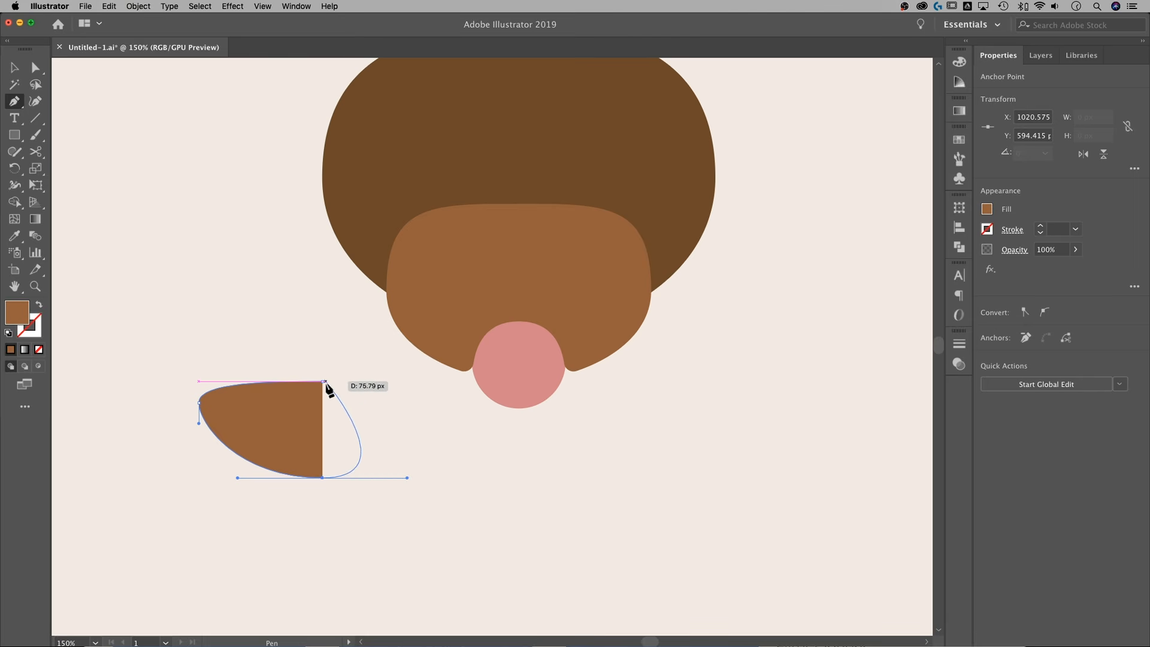
pyautogui.press('alt')
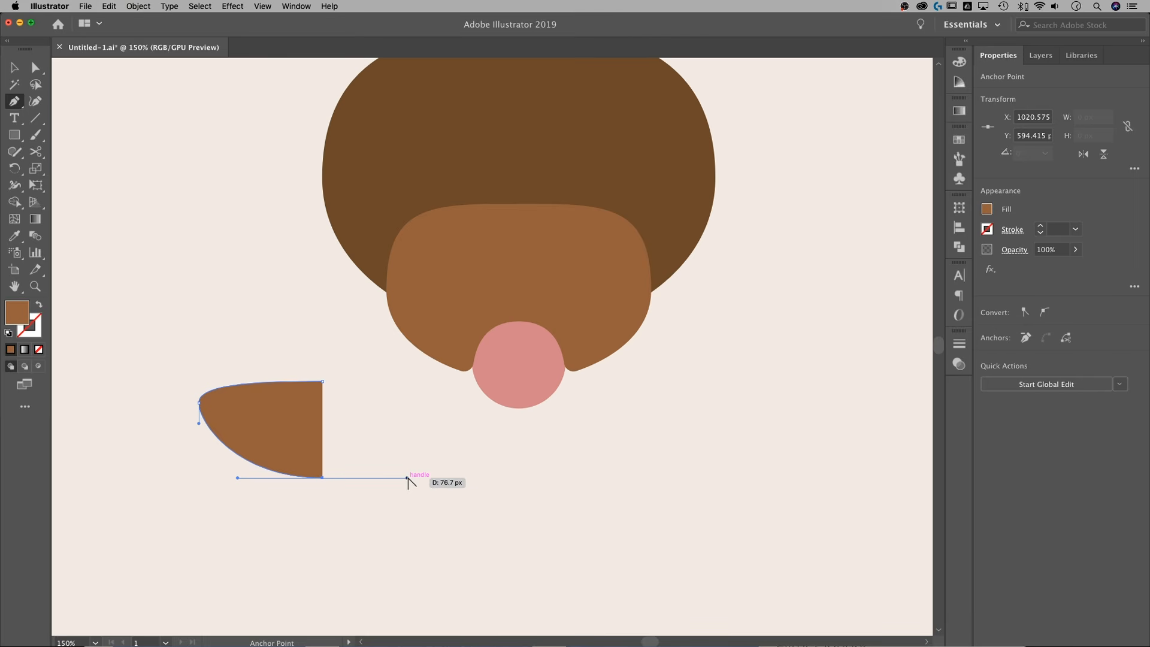
pyautogui.keyDown('alt'); pyautogui.click(324, 478); pyautogui.keyUp('alt')
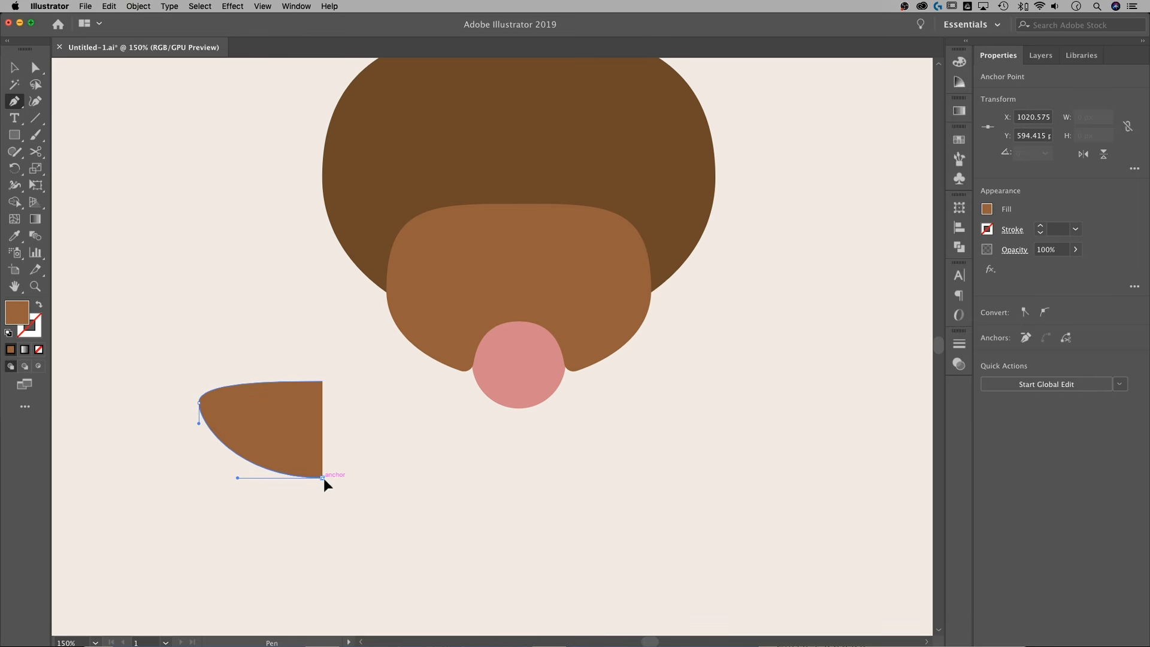
pyautogui.click(323, 382)
# Duplicate the half nose, mirror the copy horizontally and align it against the straight edge of the original half.
pyautogui.press('v')
pyautogui.click(271, 411)
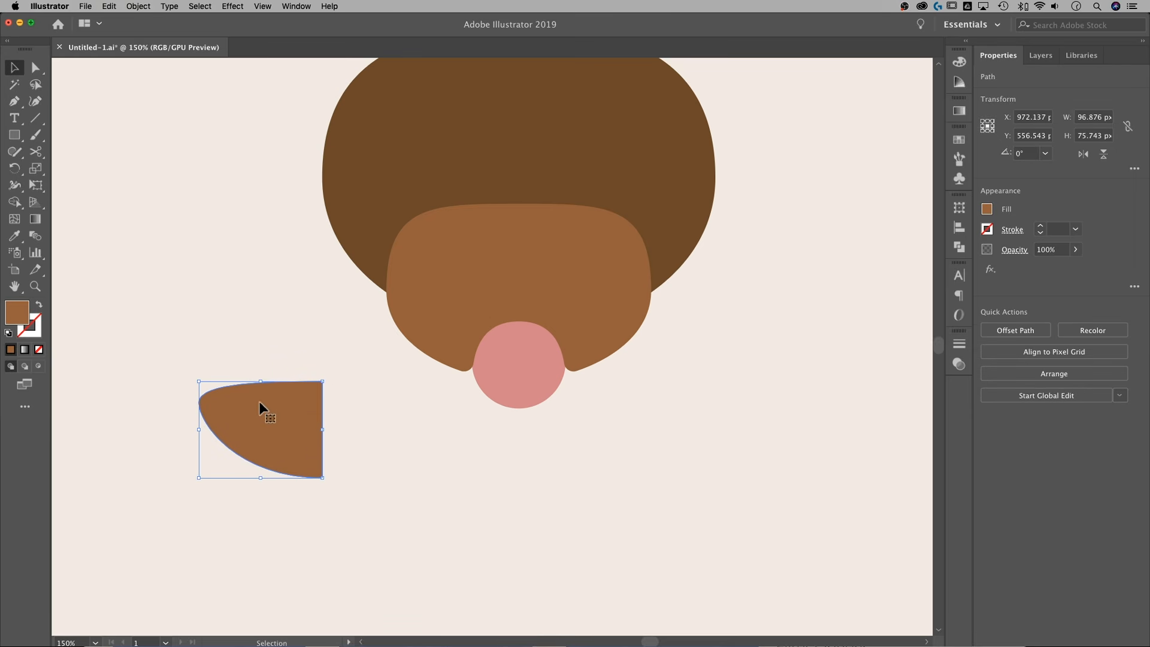
pyautogui.moveTo(270, 413); pyautogui.dragTo(387, 419)
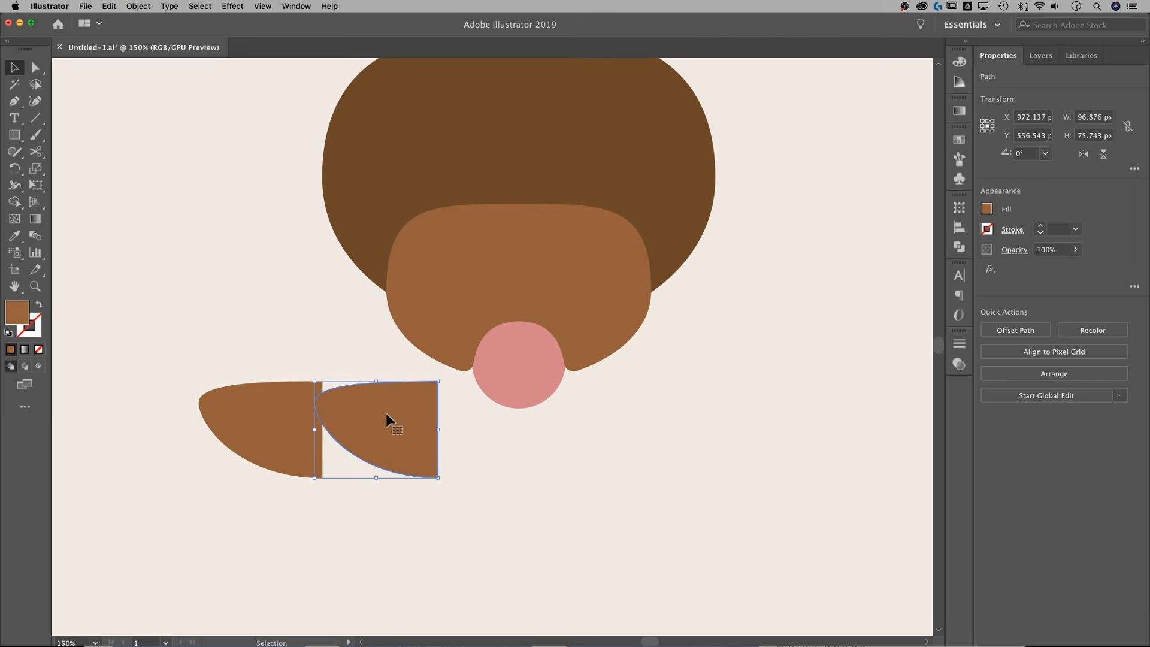
pyautogui.click(1083, 154)
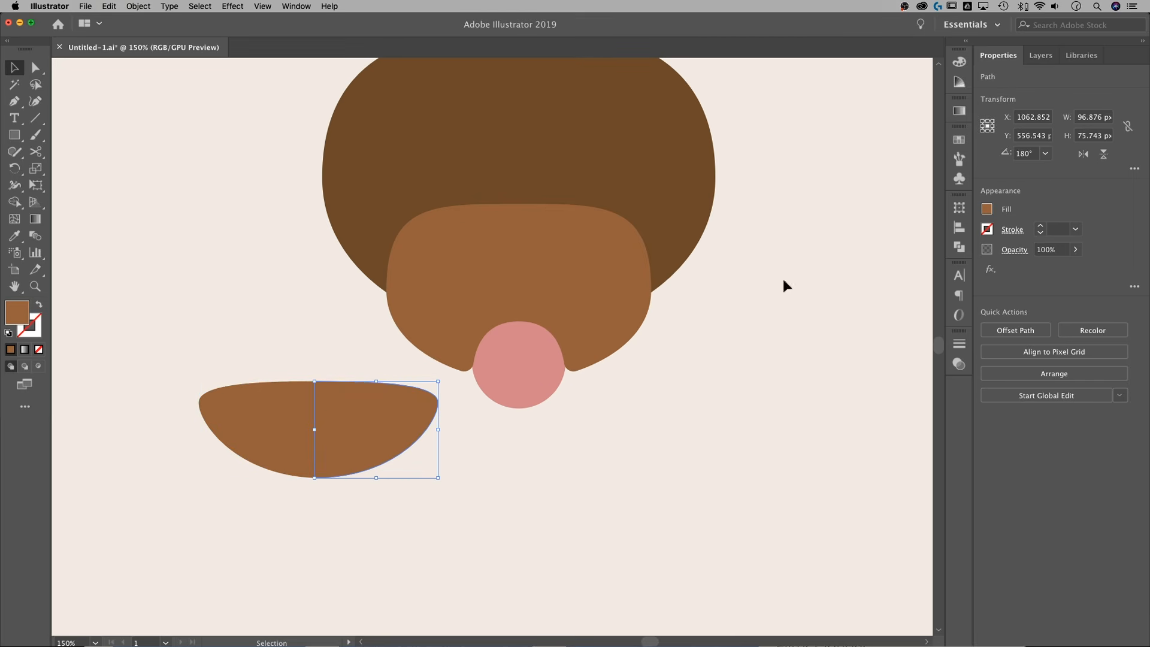
pyautogui.click(482, 492)
pyautogui.moveTo(385, 418); pyautogui.dragTo(397, 427)
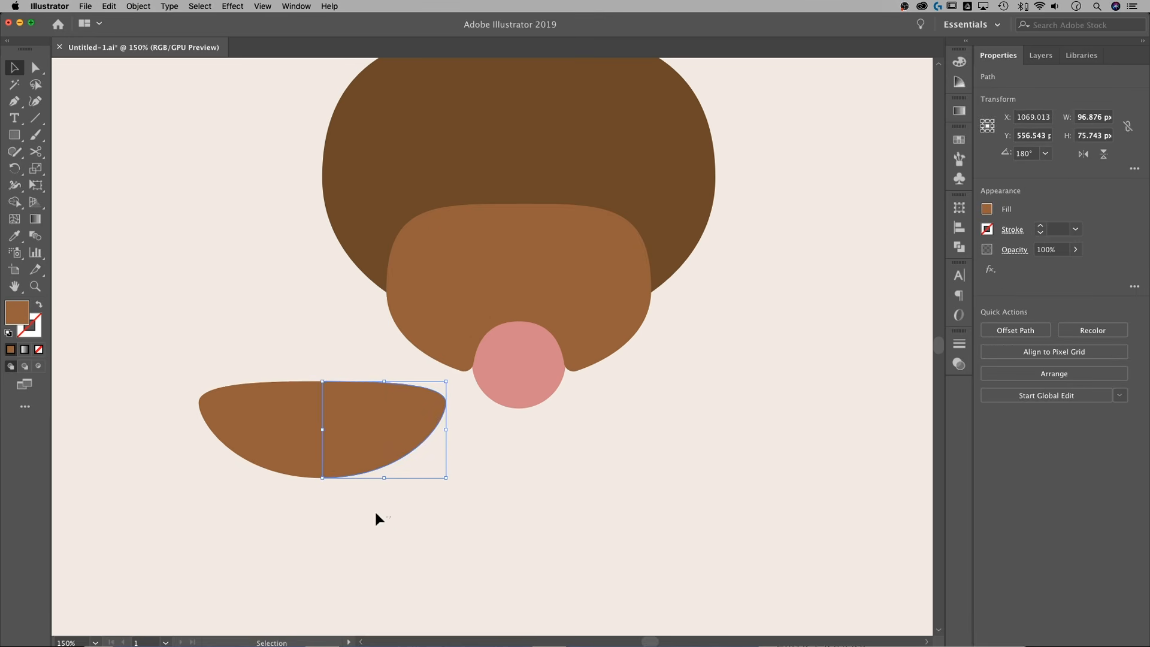
# Merge the two nose halves into a single shape with the Shape Builder.
pyautogui.moveTo(391, 518); pyautogui.dragTo(225, 415)
pyautogui.hotkey('shift', 'm')
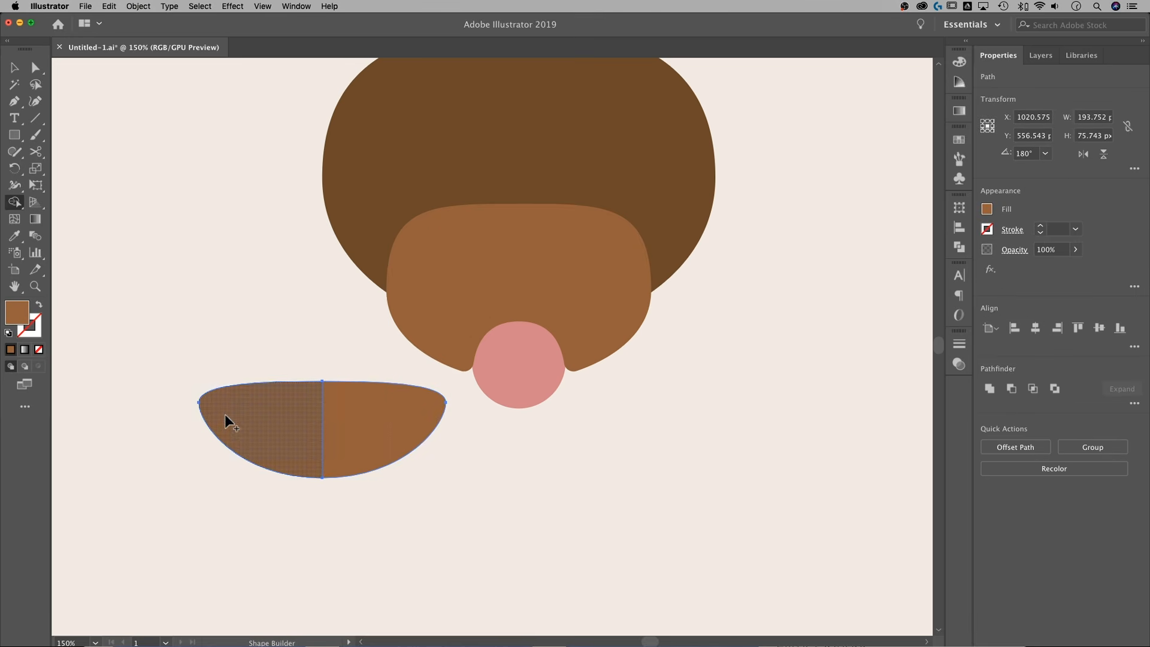
pyautogui.moveTo(213, 318); pyautogui.dragTo(325, 418)
pyautogui.click(340, 448)
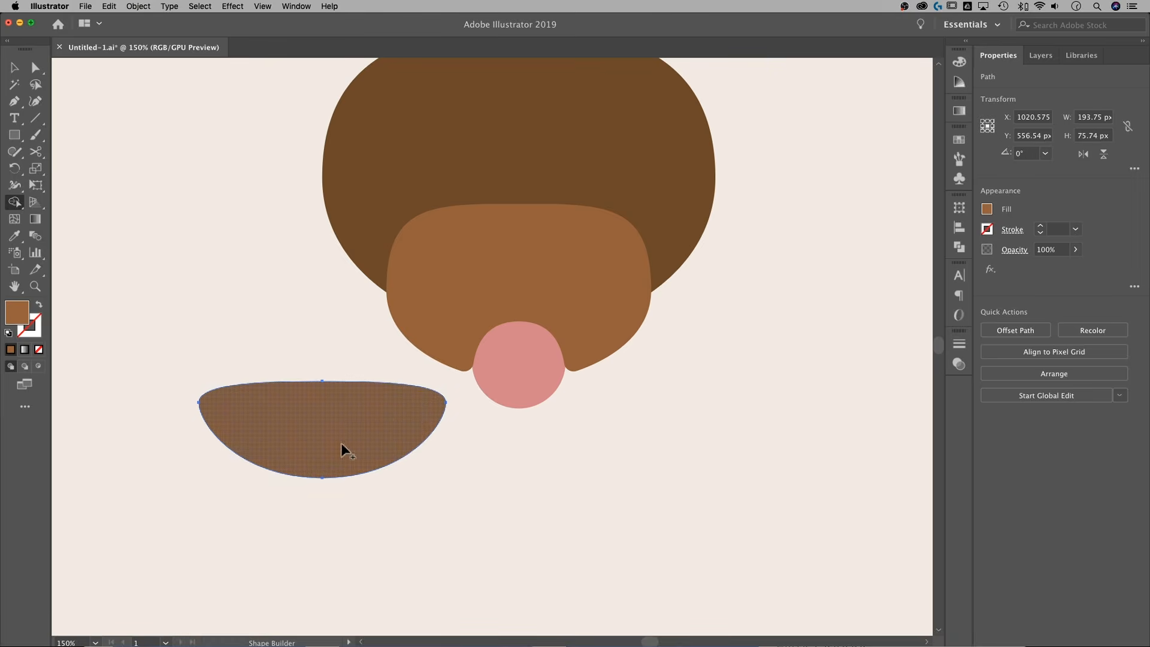
# Narrow the nose symmetrically about its centre to about 132 px wide, keeping its height.
pyautogui.press('a')
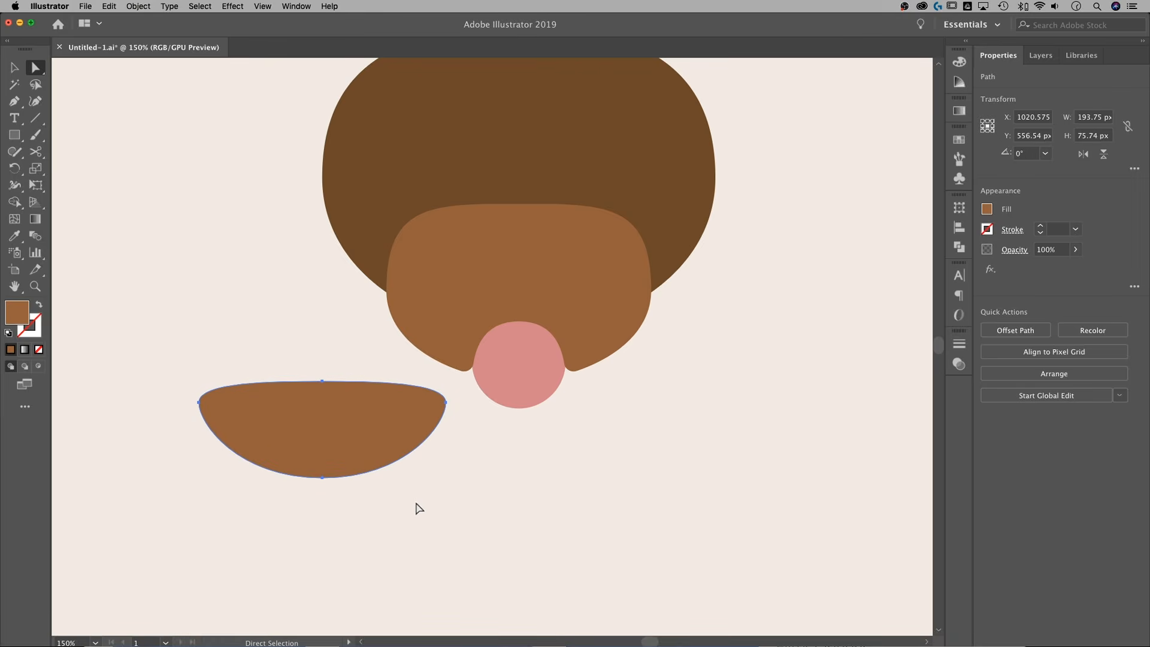
pyautogui.press('v')
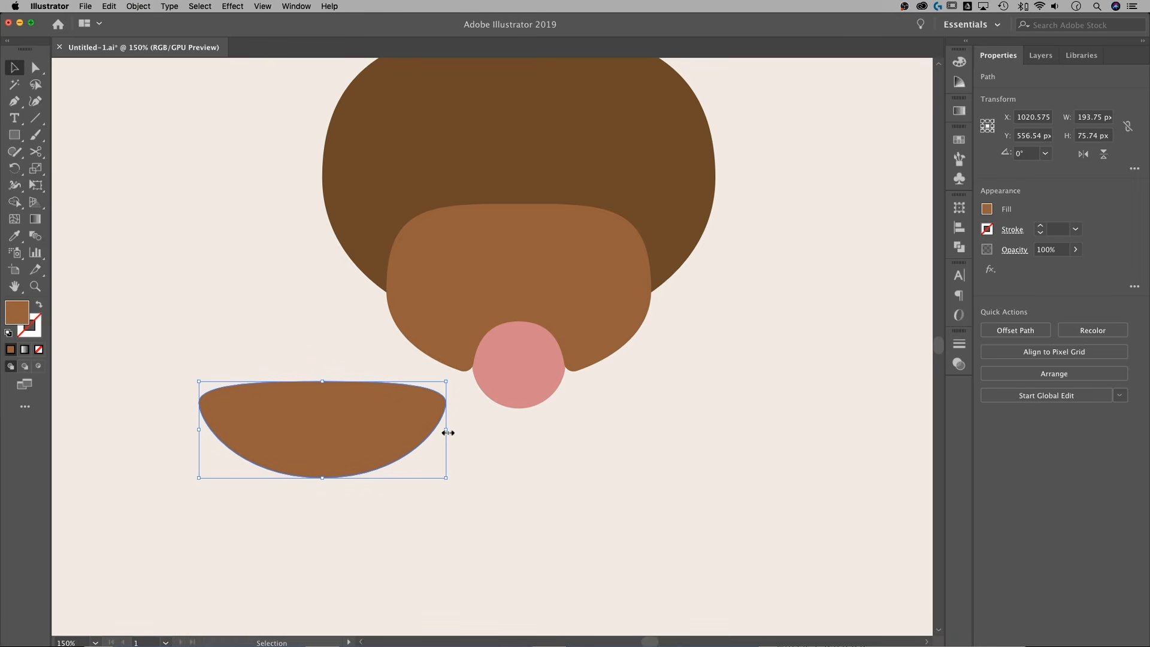
pyautogui.moveTo(448, 433); pyautogui.dragTo(407, 436)
pyautogui.click(432, 465)
pyautogui.click(356, 418)
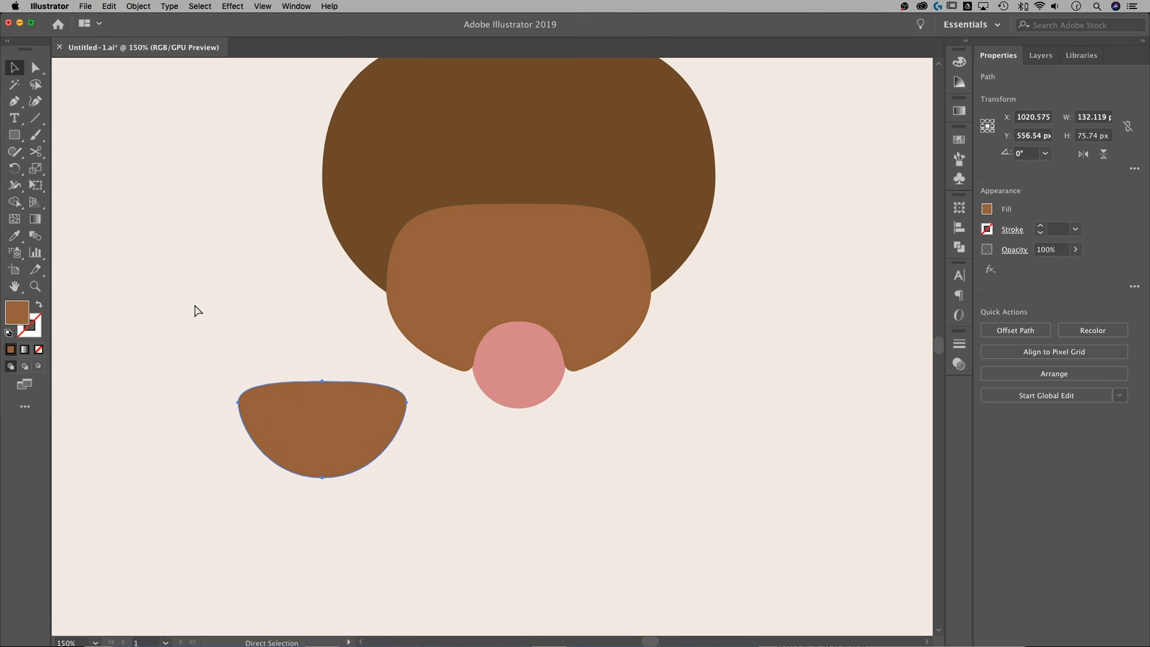
# Fill the nose with the dark brown sampled from the colour swatch below the medium brown one beside the artboard.
pyautogui.press('super+minus')
pyautogui.press('super+minus')
pyautogui.press('super+minus')
pyautogui.moveTo(214, 348); pyautogui.dragTo(342, 361)
pyautogui.press('i')
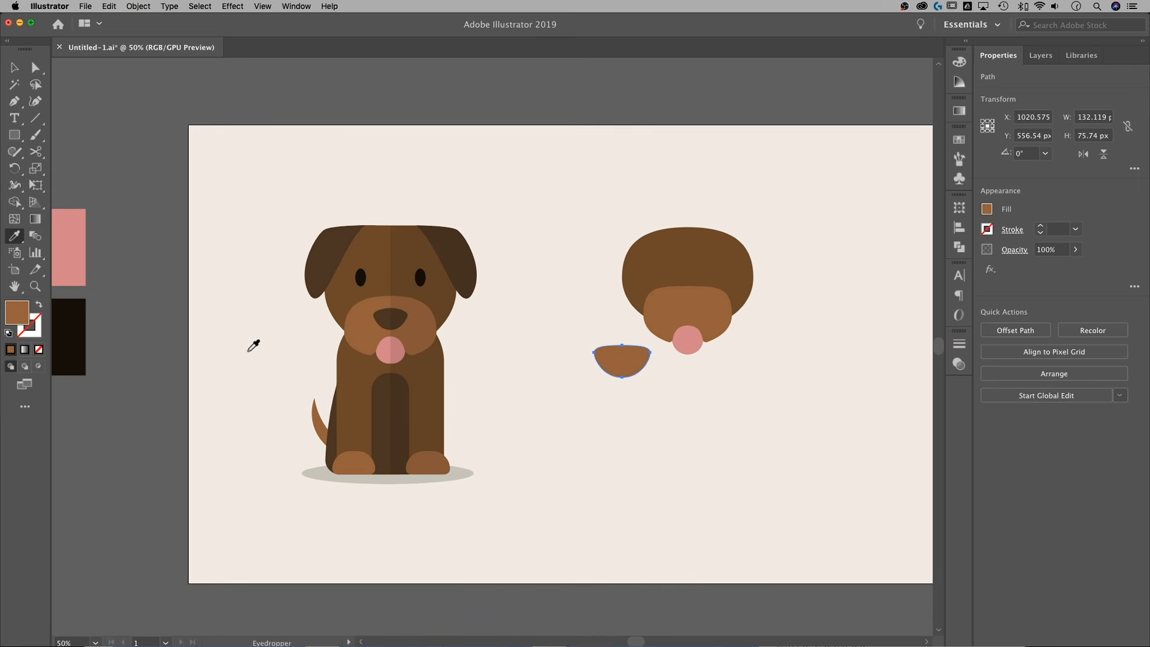
pyautogui.hscroll(-10, 251, 341)
pyautogui.click(190, 321)
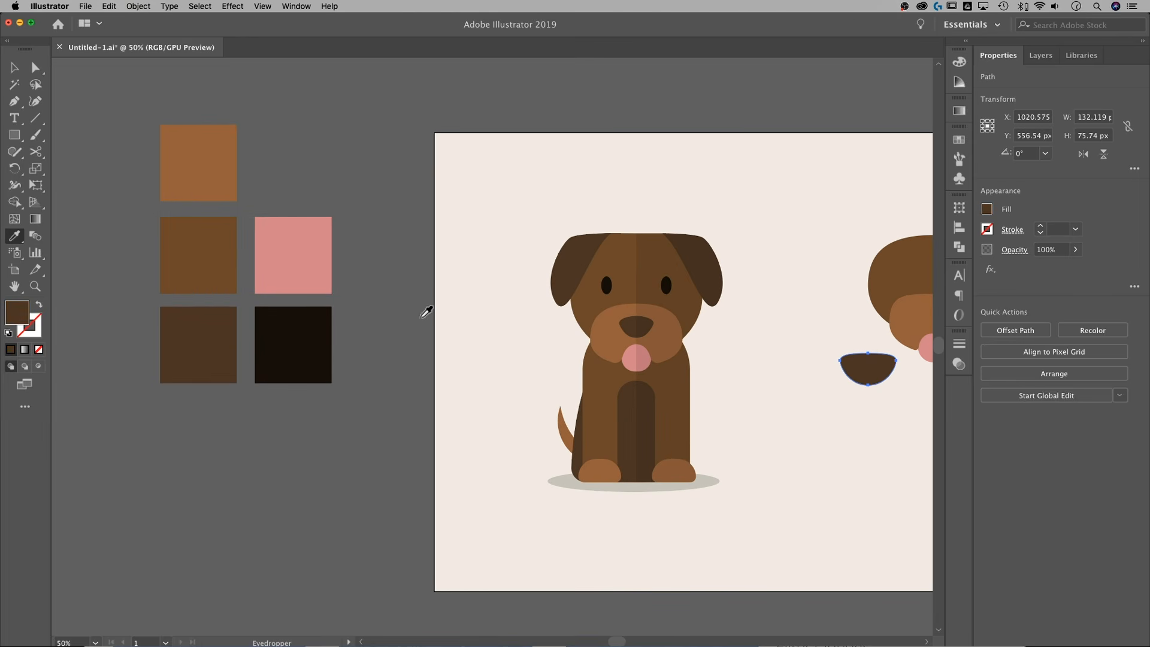
# Move the dark brown nose onto the muzzle, centred horizontally just above the tongue.
pyautogui.hscroll(11, 426, 313)
pyautogui.press('v')
pyautogui.click(537, 389)
pyautogui.moveTo(542, 395); pyautogui.dragTo(530, 254)
pyautogui.press('a')
pyautogui.press('super+plus')
pyautogui.press('super+plus')
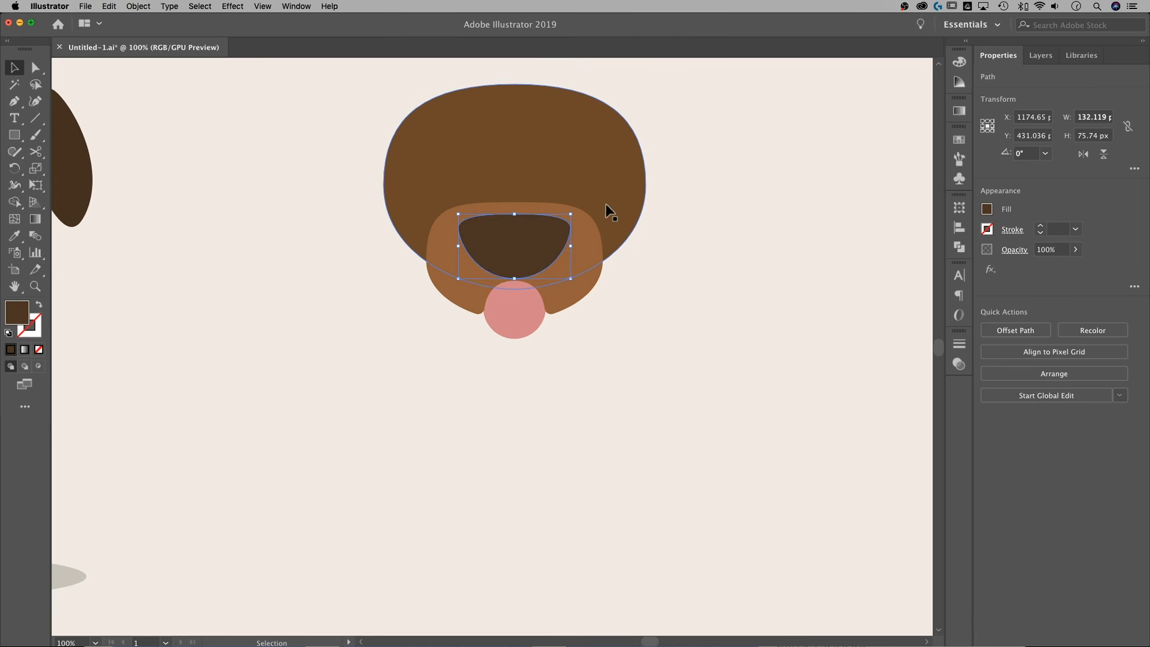
pyautogui.click(653, 305)
# Scale the nose down proportionally about its centre to roughly two thirds of its size.
pyautogui.moveTo(683, 298); pyautogui.dragTo(634, 301)
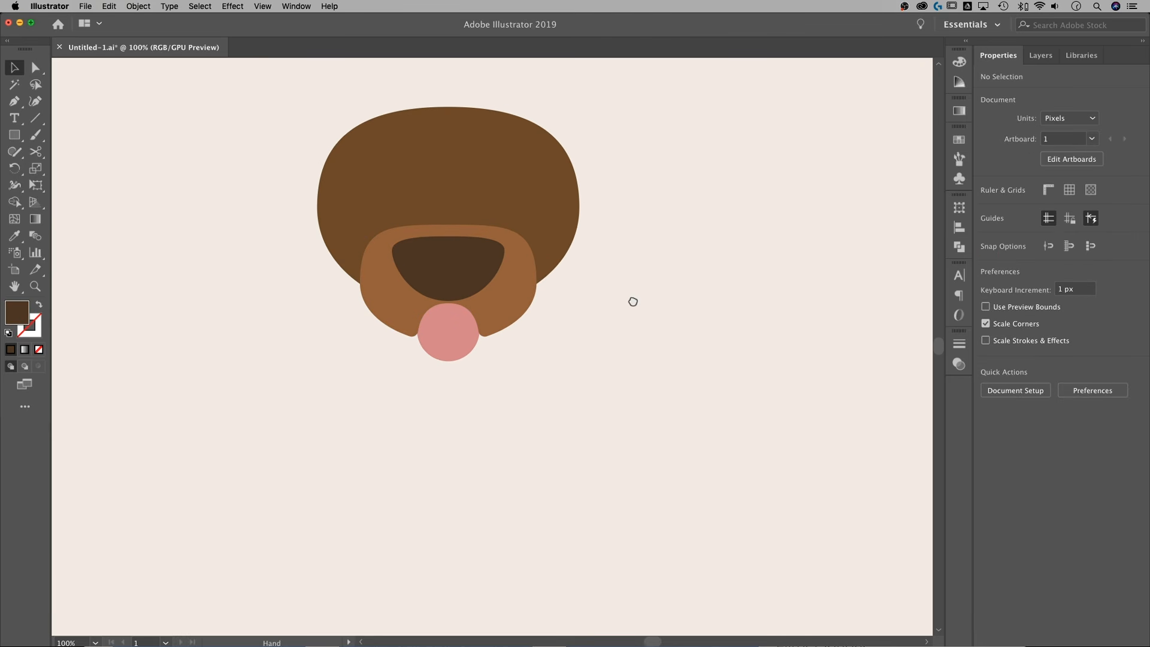
pyautogui.press('super+equal')
pyautogui.scroll(4, 632, 297)
pyautogui.click(514, 305)
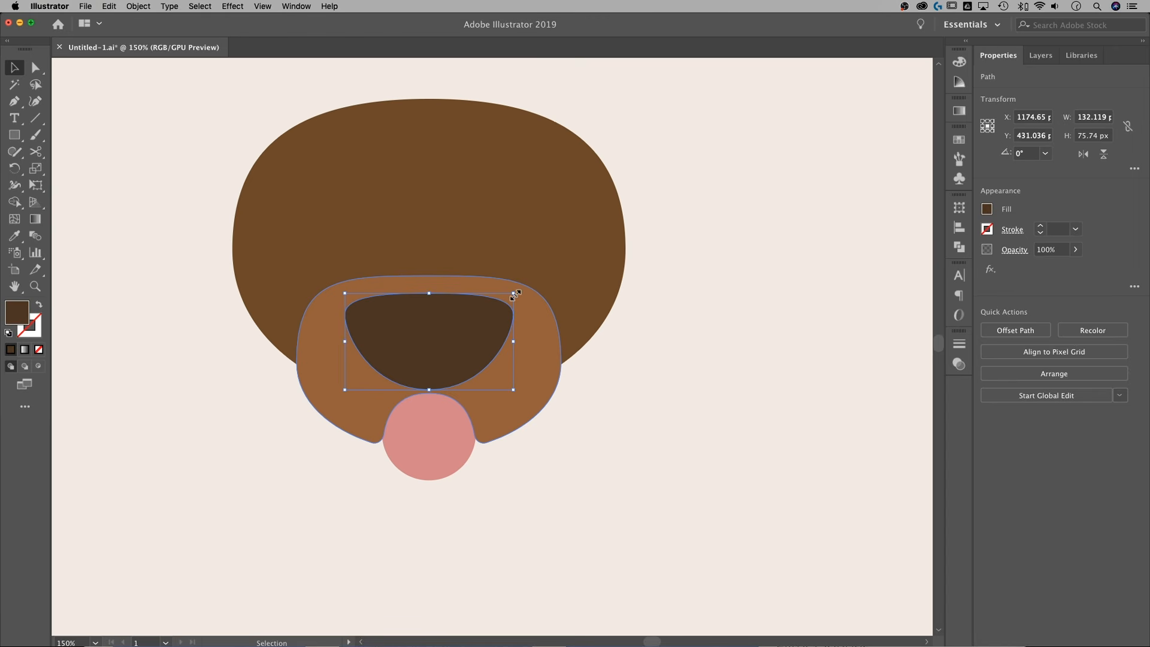
pyautogui.moveTo(515, 294); pyautogui.dragTo(490, 311)
pyautogui.click(724, 300)
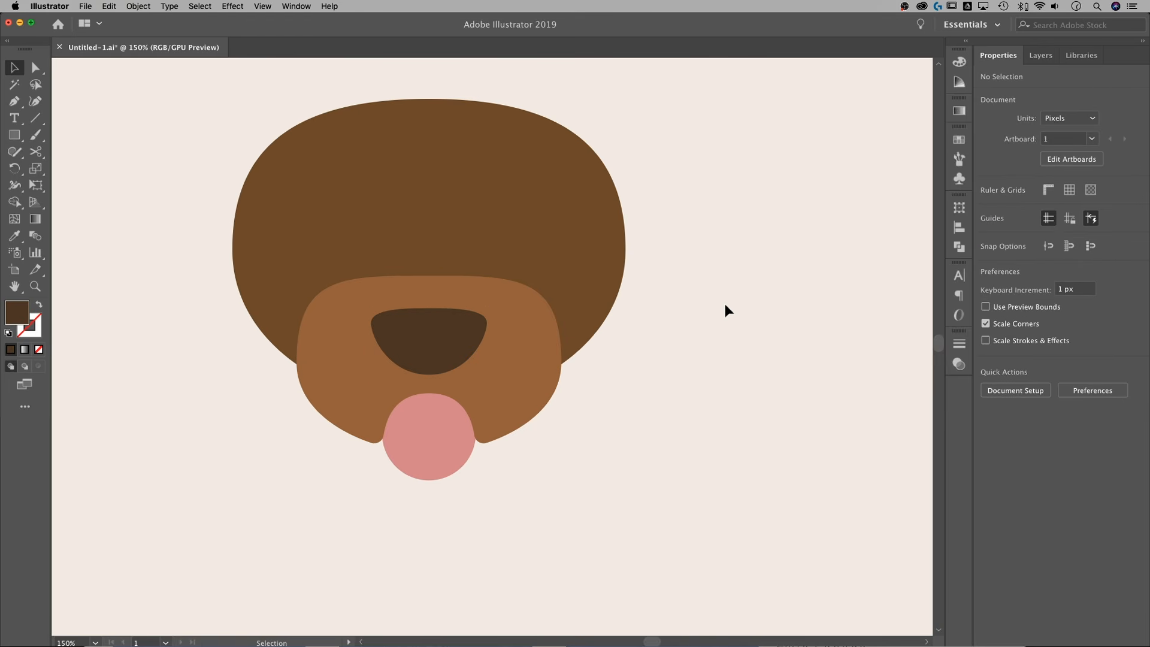
# Draw a narrow upright ellipse for an eye, about 22 by 40 px, on the empty background left of the new head.
pyautogui.press('super+minus')
pyautogui.press('super+minus')
pyautogui.moveTo(585, 379); pyautogui.dragTo(654, 367)
pyautogui.moveTo(391, 355); pyautogui.dragTo(358, 356)
pyautogui.press('super+equal')
pyautogui.press('super+equal')
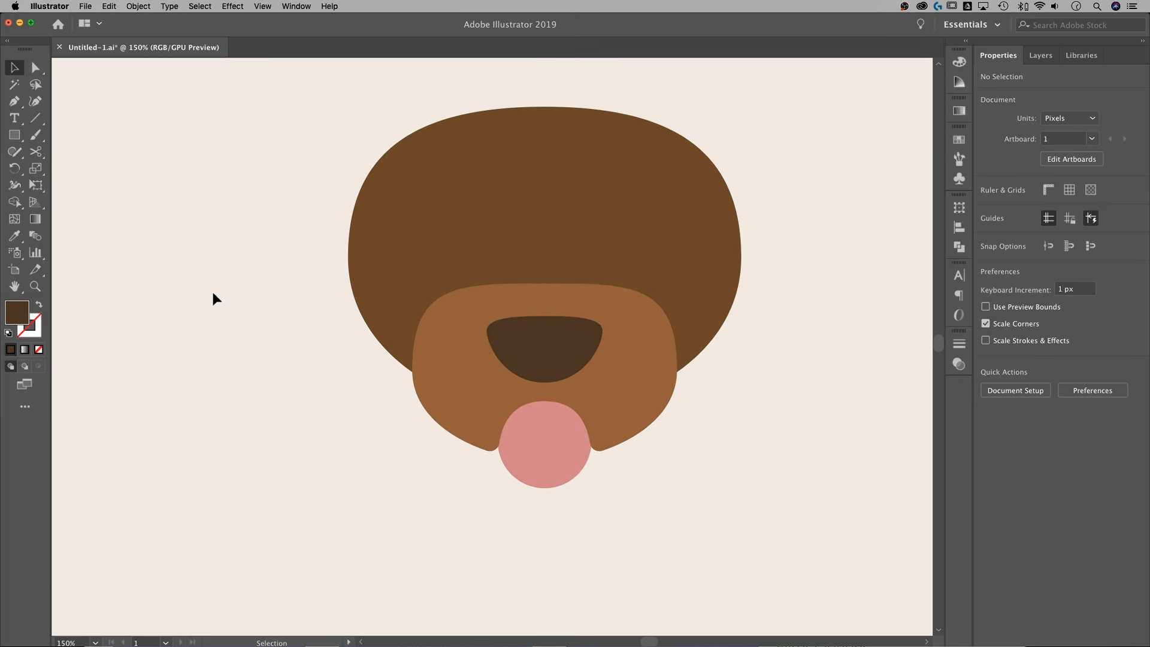
pyautogui.press('l')
pyautogui.click(20, 142)
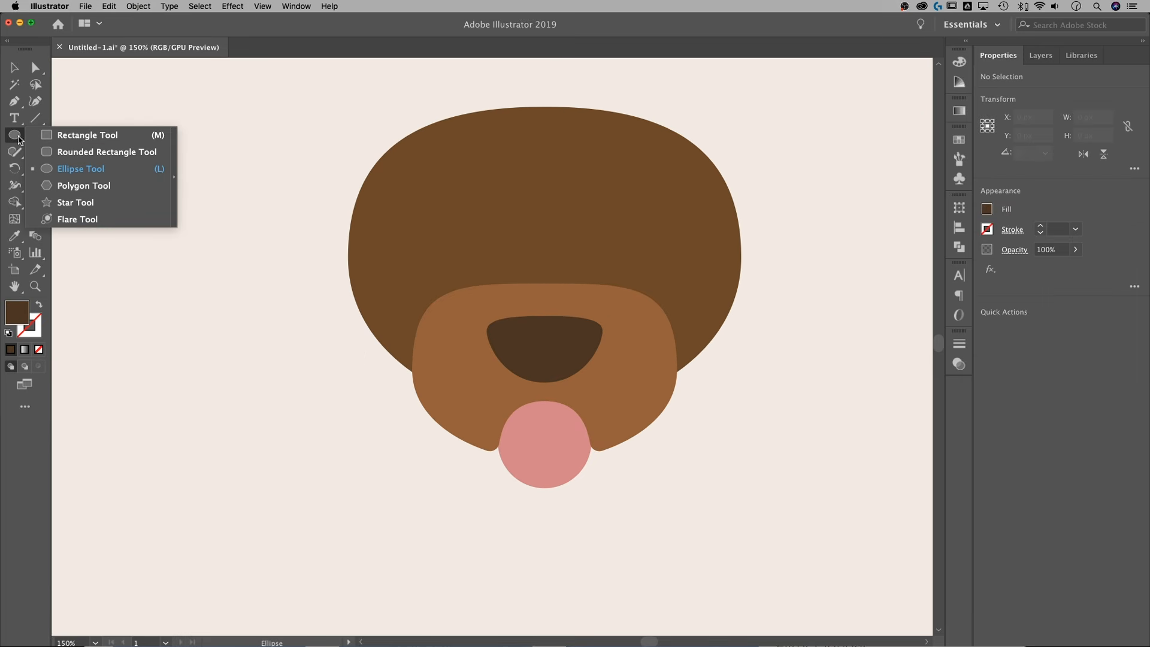
pyautogui.click(94, 172)
pyautogui.moveTo(212, 254); pyautogui.dragTo(240, 305)
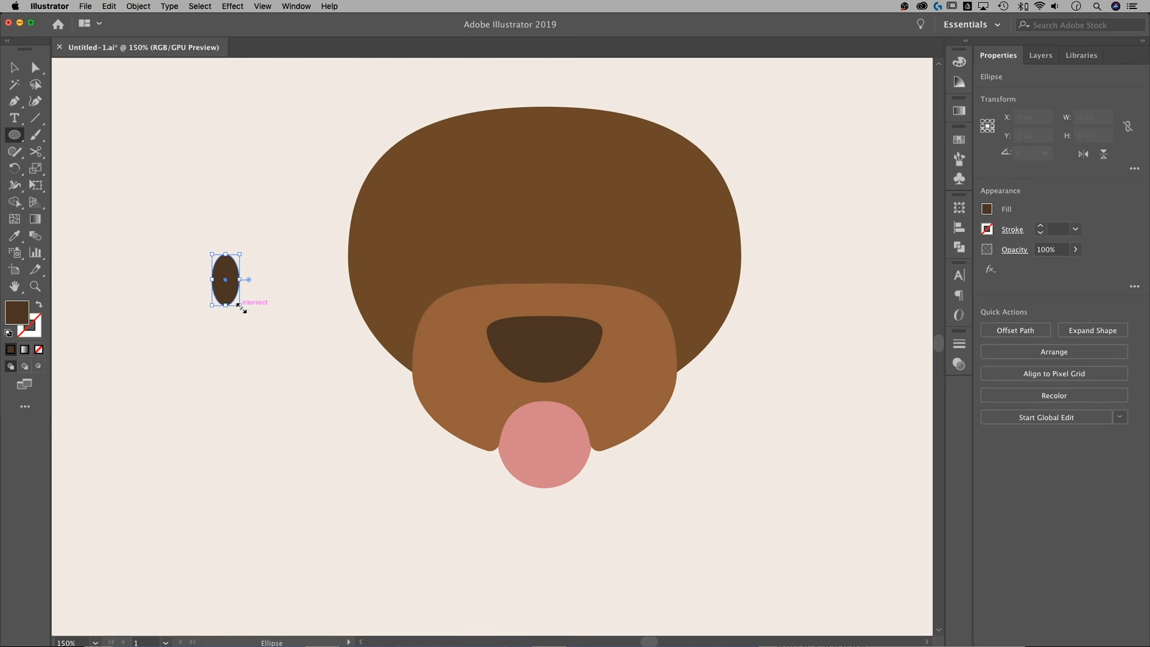
# Fill the eye ellipse with the near-black colour sampled from the swatch beside the artboard.
pyautogui.press('super+minus')
pyautogui.press('super+minus')
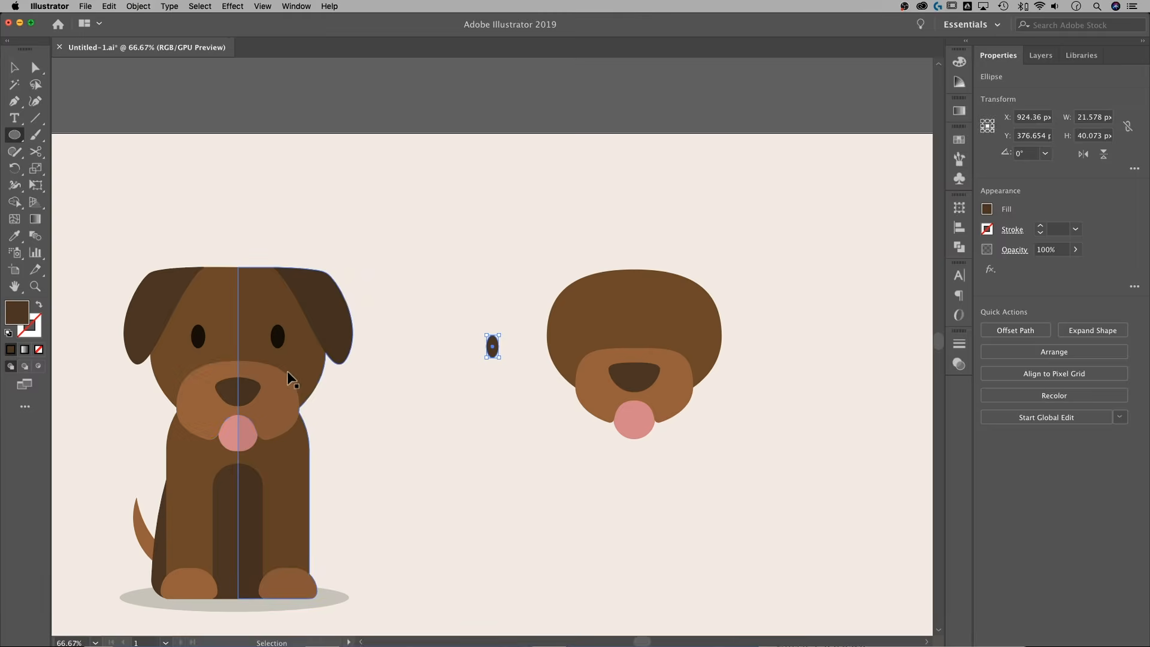
pyautogui.moveTo(424, 398); pyautogui.dragTo(744, 358)
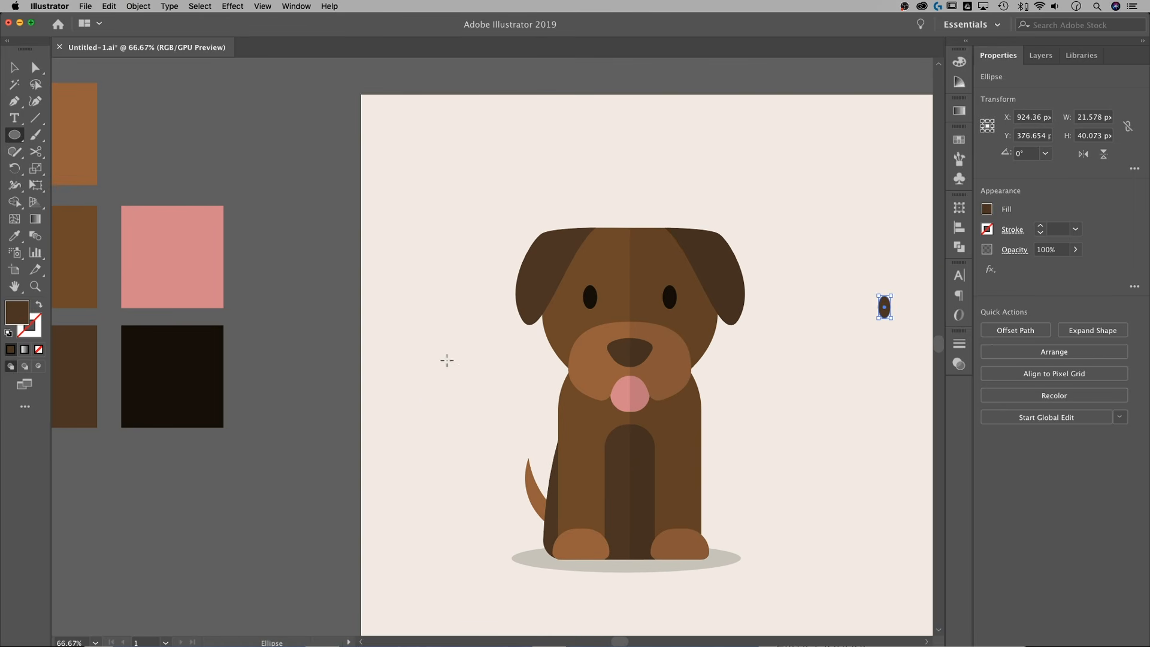
pyautogui.press('i')
pyautogui.click(168, 335)
pyautogui.moveTo(595, 310); pyautogui.dragTo(102, 348)
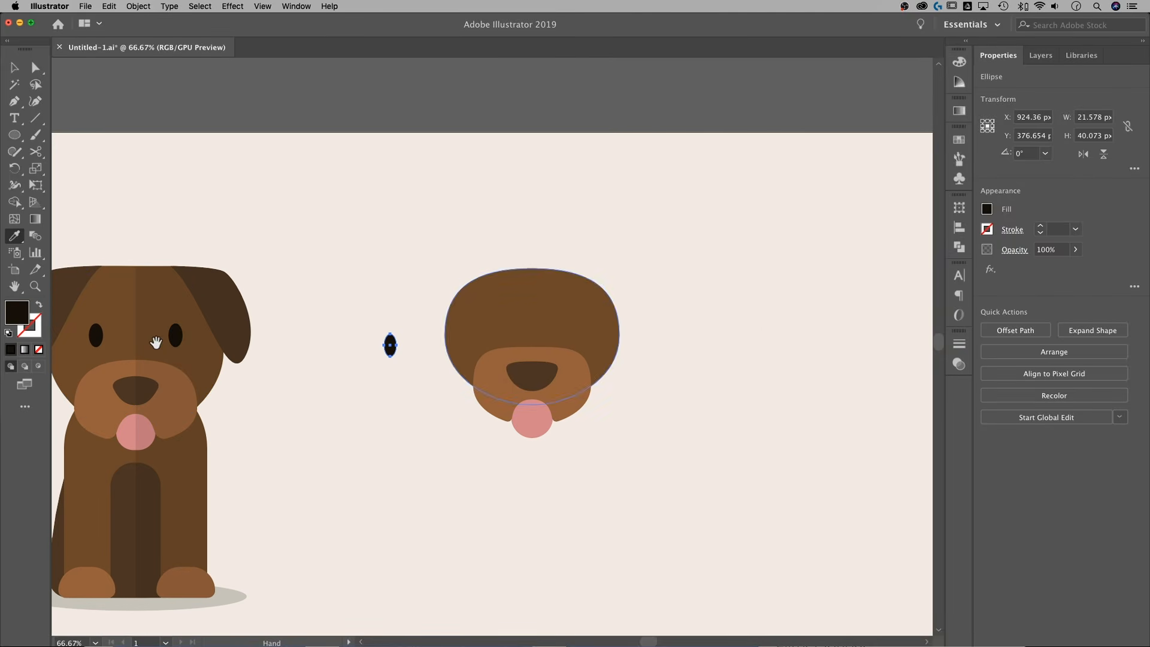
pyautogui.press('v')
pyautogui.click(284, 375)
# Place the eye on the left side of the head above the muzzle and duplicate it at the same height on the right side.
pyautogui.press('super+plus')
pyautogui.press('super+plus')
pyautogui.press('super+plus')
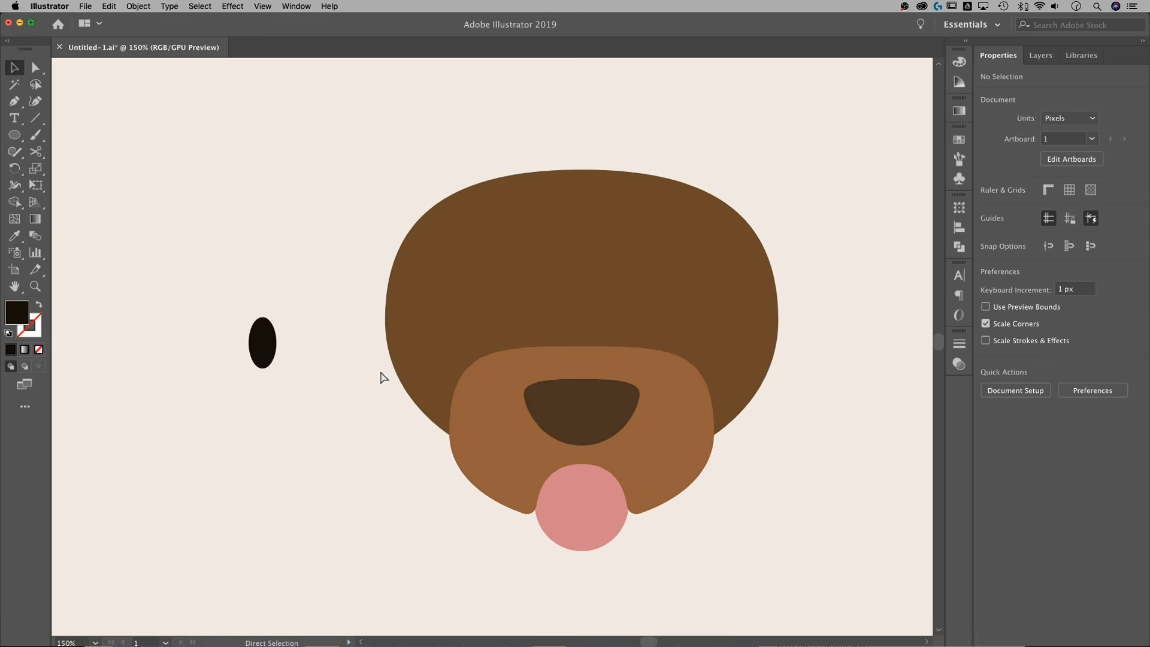
pyautogui.moveTo(187, 341); pyautogui.dragTo(490, 252)
pyautogui.moveTo(491, 251); pyautogui.dragTo(573, 265)
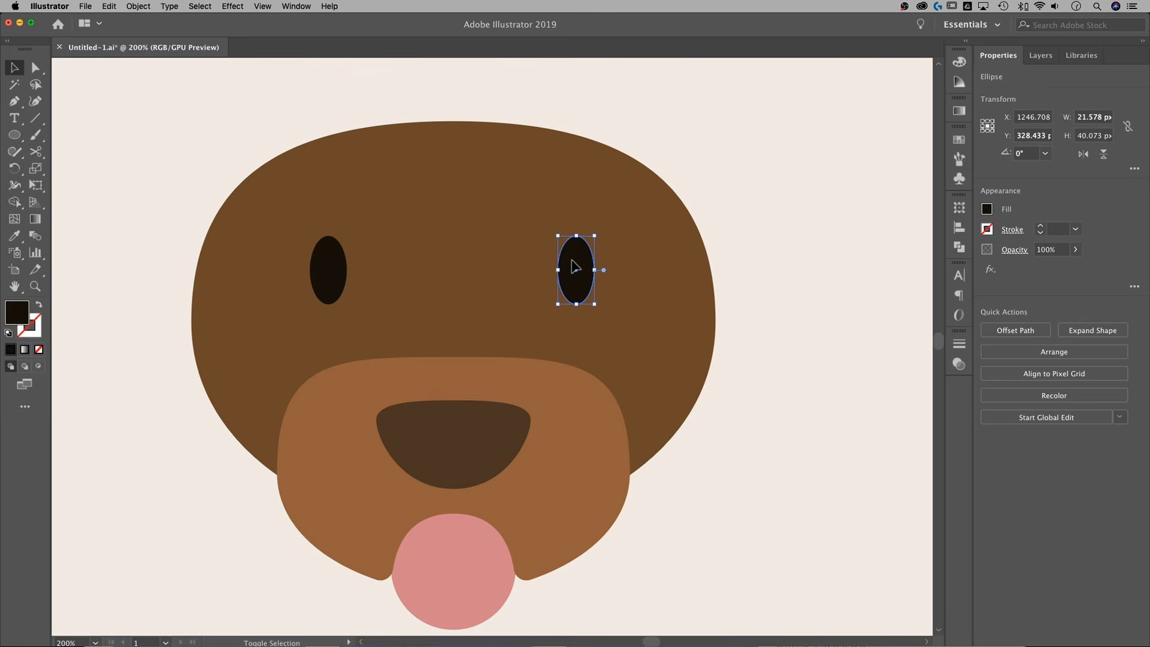
pyautogui.click(784, 202)
# Group the two eyes and shift the group slightly up and to the right, to about X 1181.8, Y 323.1 px.
pyautogui.press('super+minus')
pyautogui.press('super+minus')
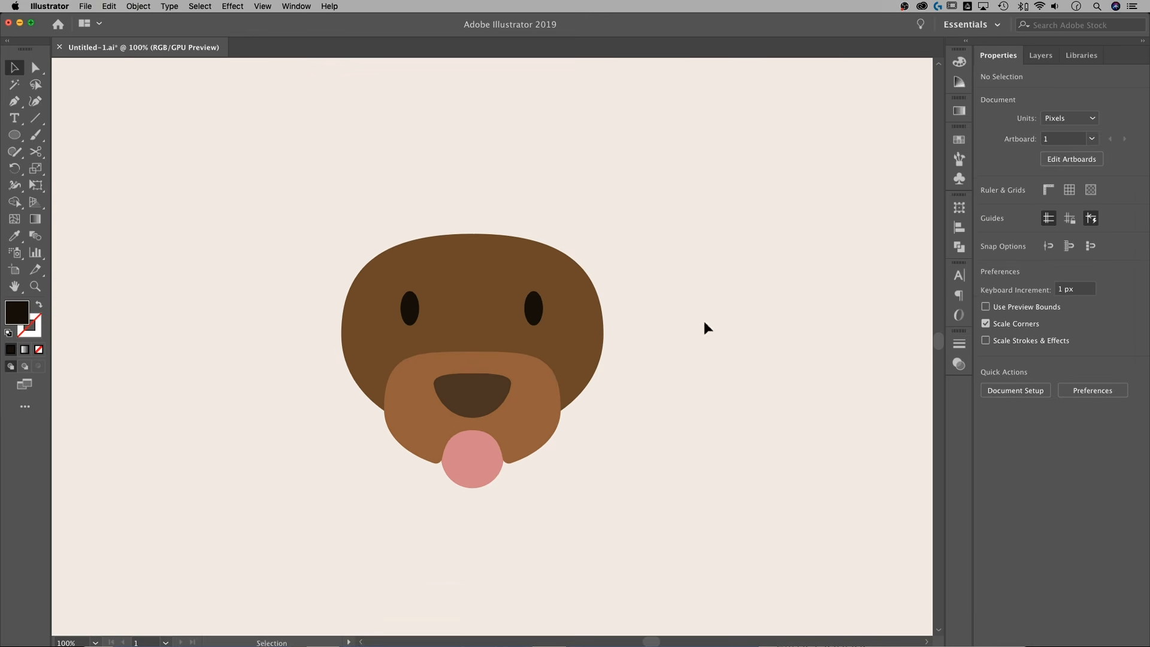
pyautogui.moveTo(693, 329); pyautogui.dragTo(659, 332)
pyautogui.click(498, 309)
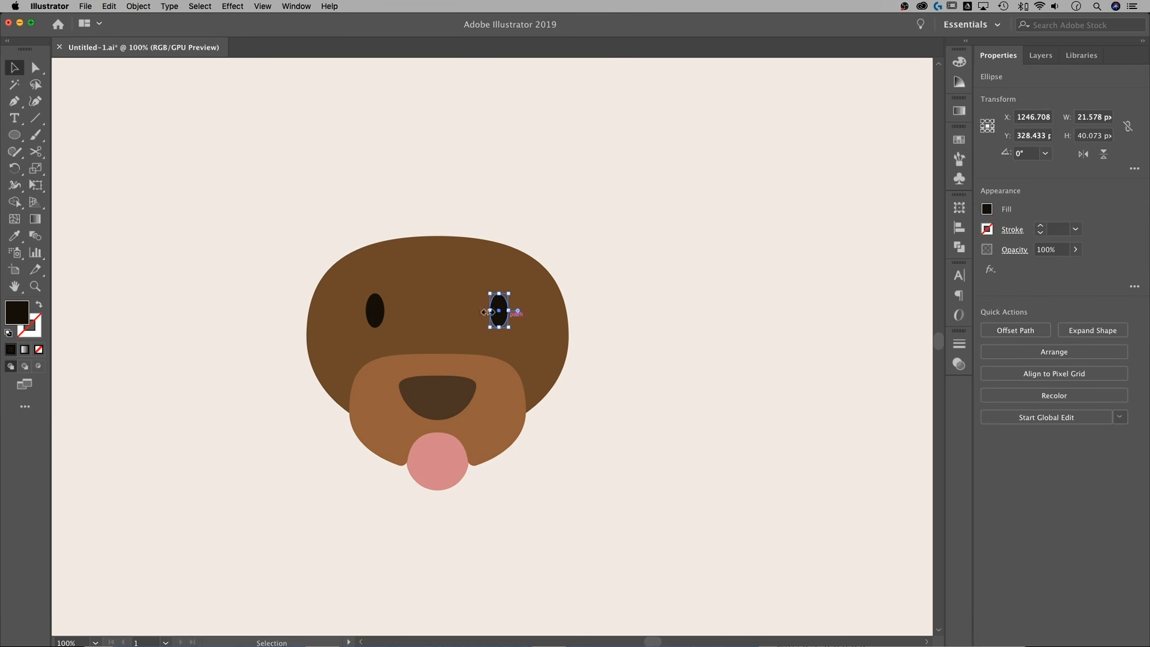
pyautogui.keyDown('shift'); pyautogui.click(378, 309); pyautogui.keyUp('shift')
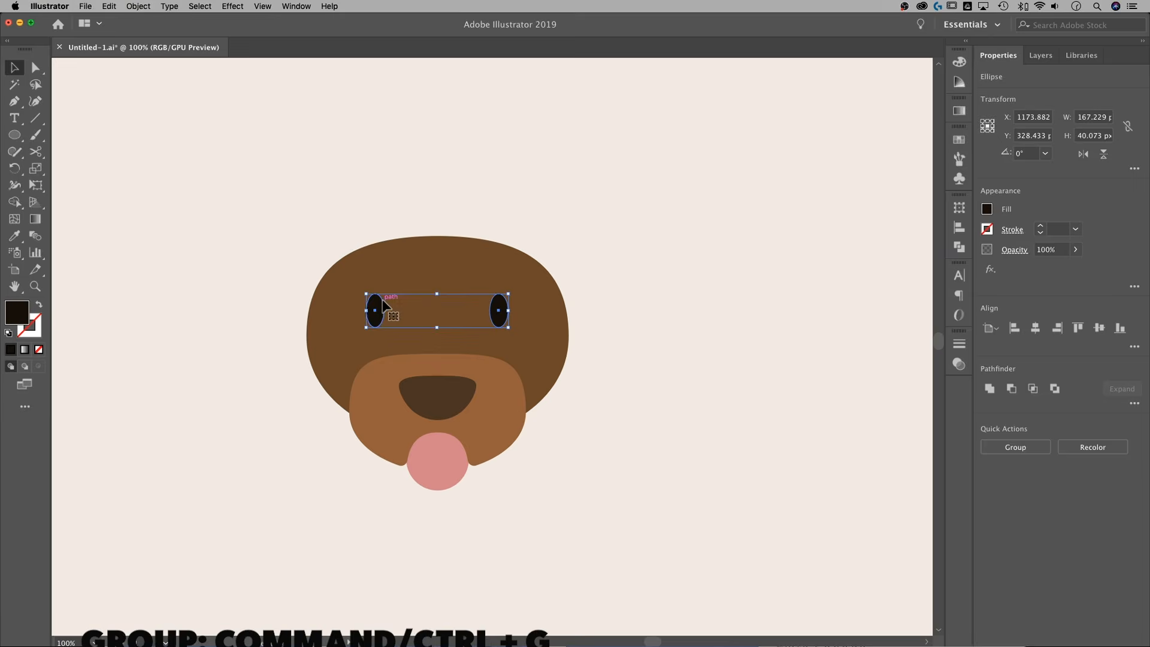
pyautogui.rightClick(382, 300)
pyautogui.click(401, 375)
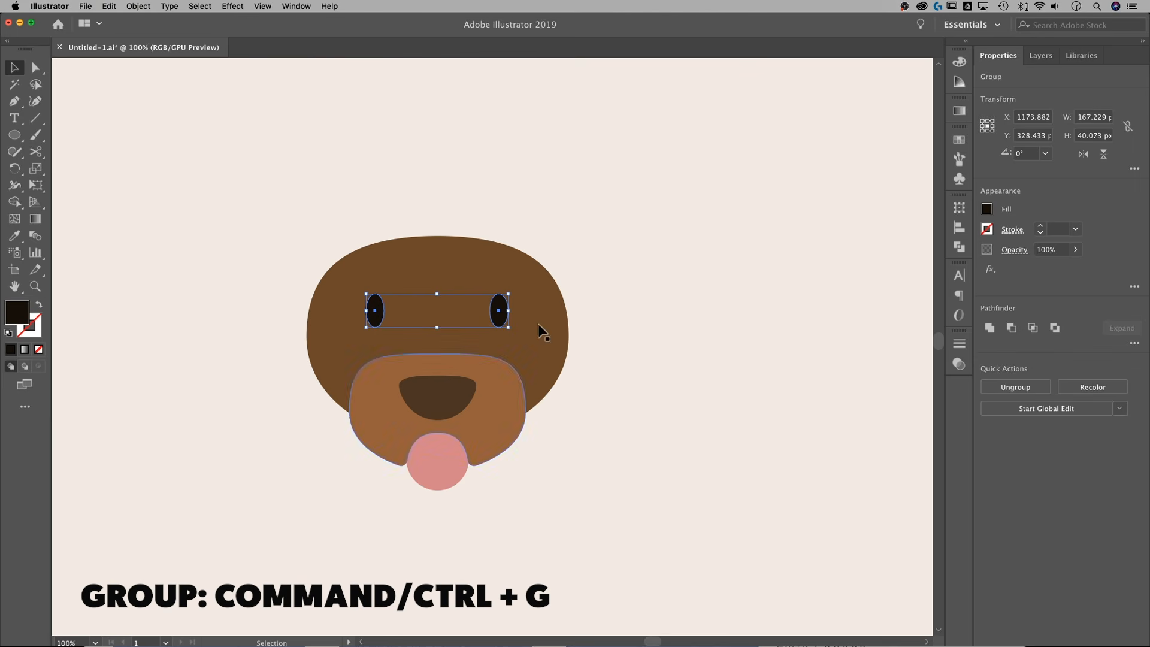
pyautogui.press('super+shift+a')
pyautogui.moveTo(505, 310); pyautogui.dragTo(512, 306)
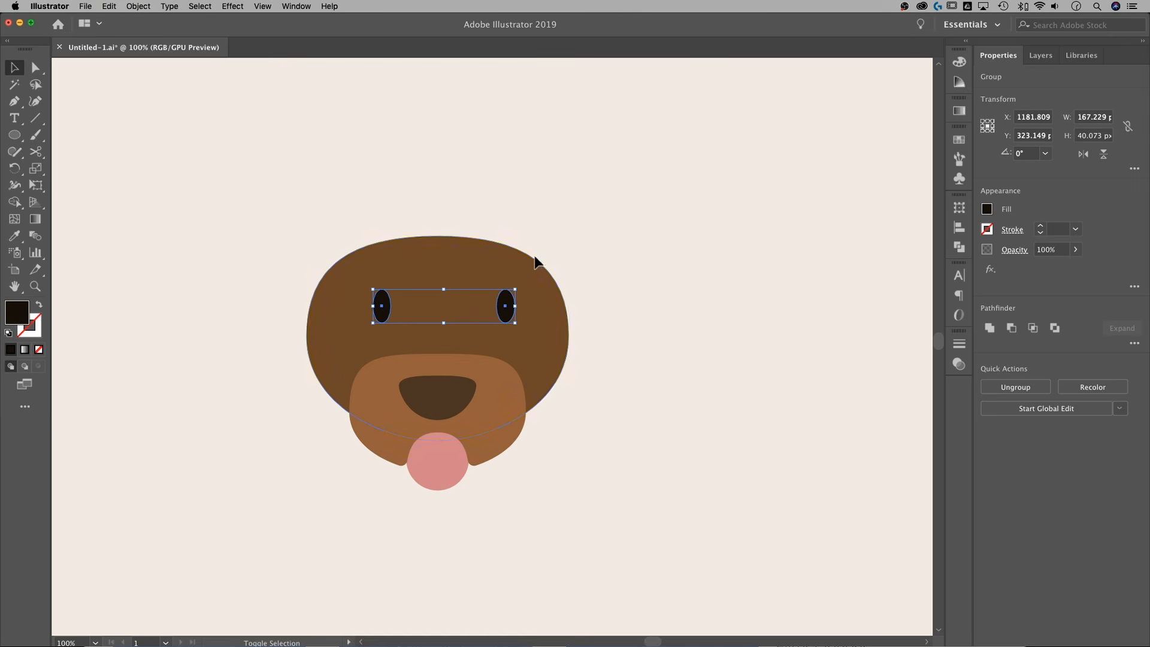
# Centre the eye group horizontally on the head as the key object and lower the eyes slightly.
pyautogui.keyDown('shift'); pyautogui.click(472, 255); pyautogui.keyUp('shift')
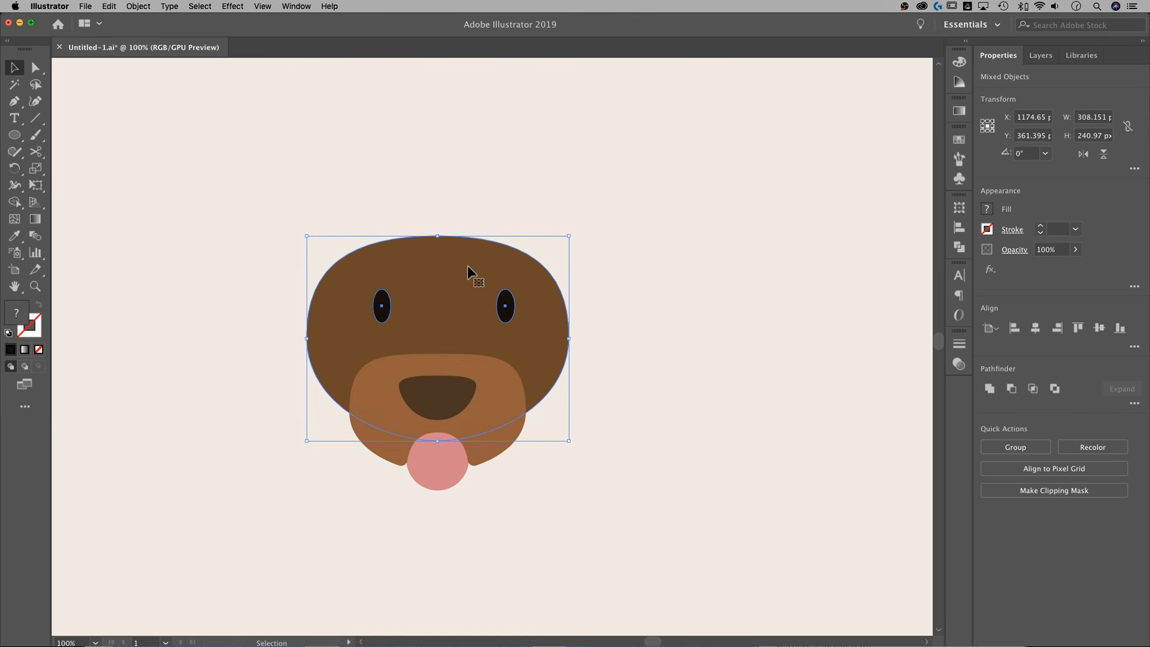
pyautogui.click(455, 263)
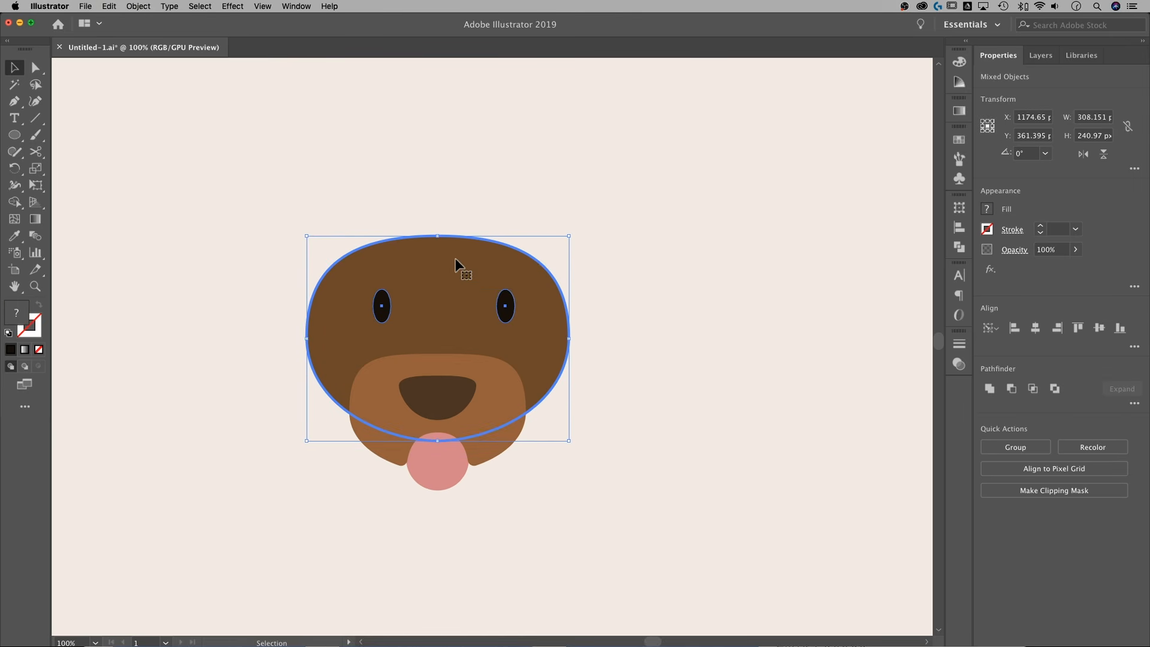
pyautogui.click(1036, 333)
pyautogui.click(702, 317)
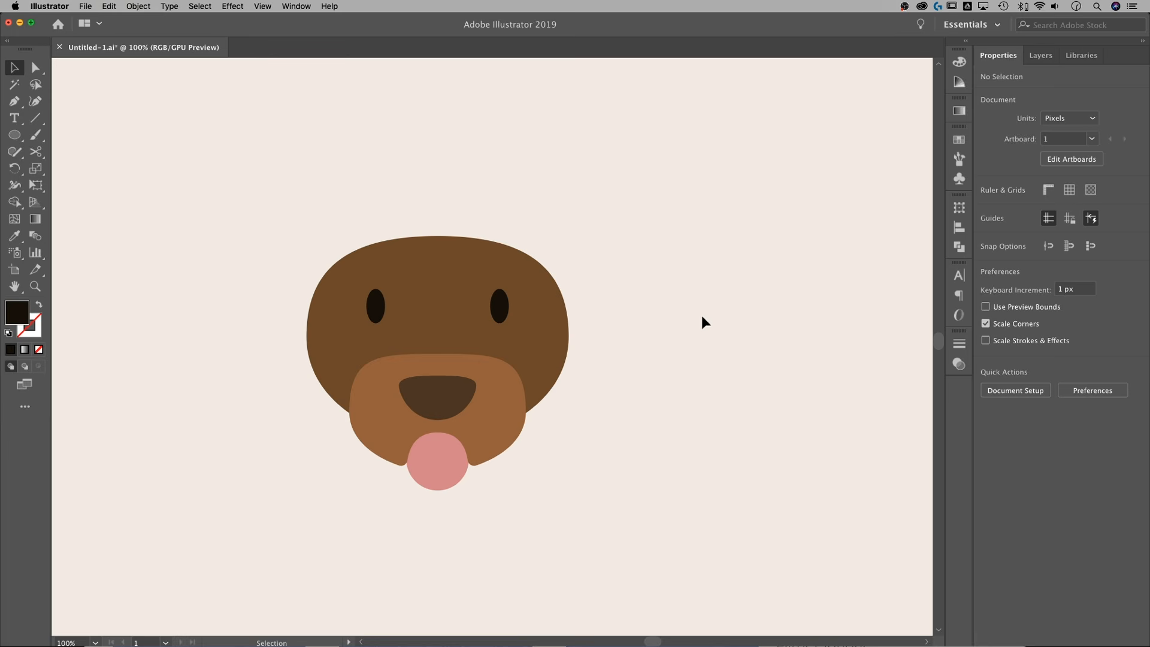
pyautogui.moveTo(505, 303); pyautogui.dragTo(504, 309)
pyautogui.click(638, 313)
# Raise the top anchor point of the head shape straight up to about Y 216.8 px.
pyautogui.hscroll(-3, 646, 353)
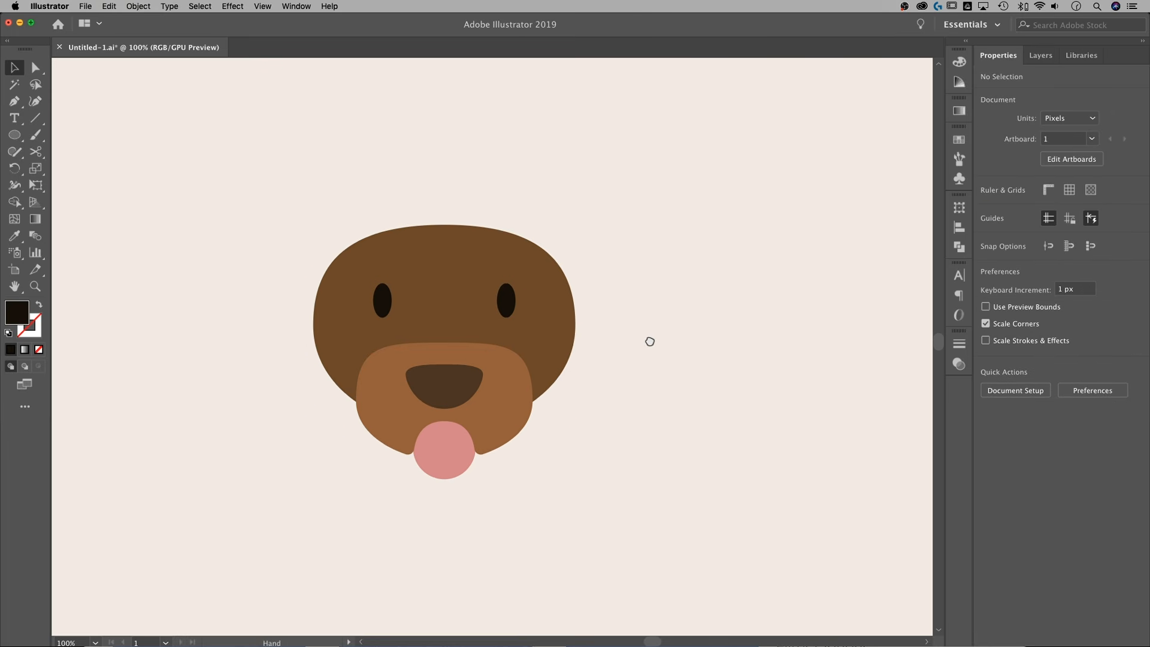
pyautogui.press('super+equal')
pyautogui.press('super+equal')
pyautogui.moveTo(196, 202); pyautogui.dragTo(378, 246)
pyautogui.press('p')
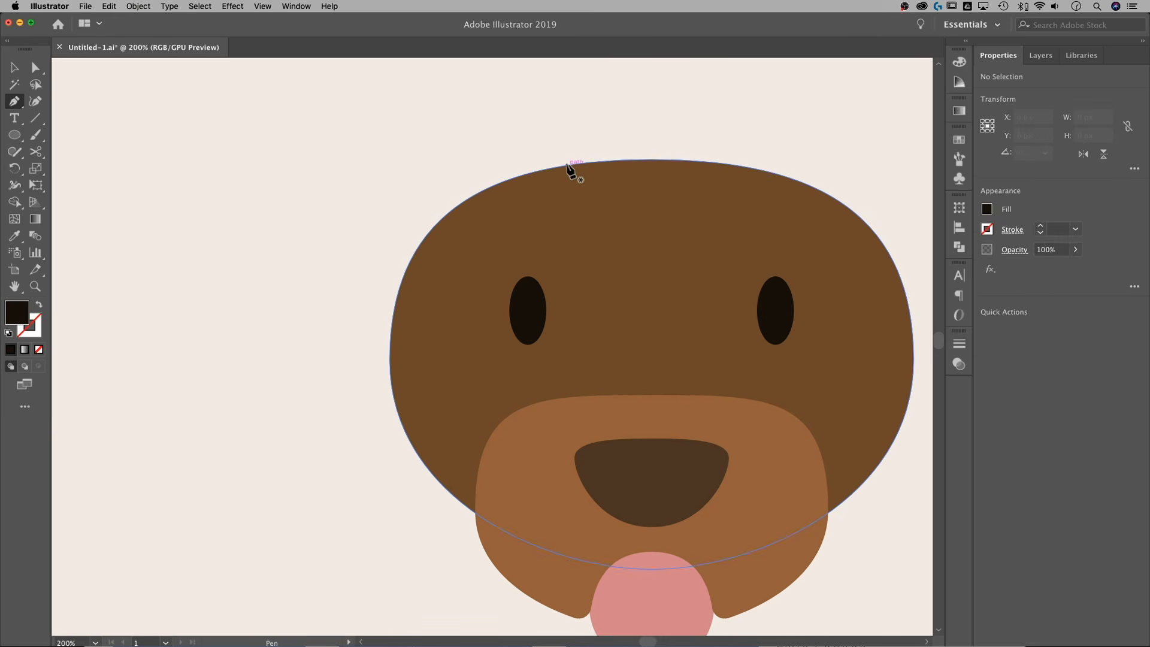
pyautogui.hscroll(3, 552, 175)
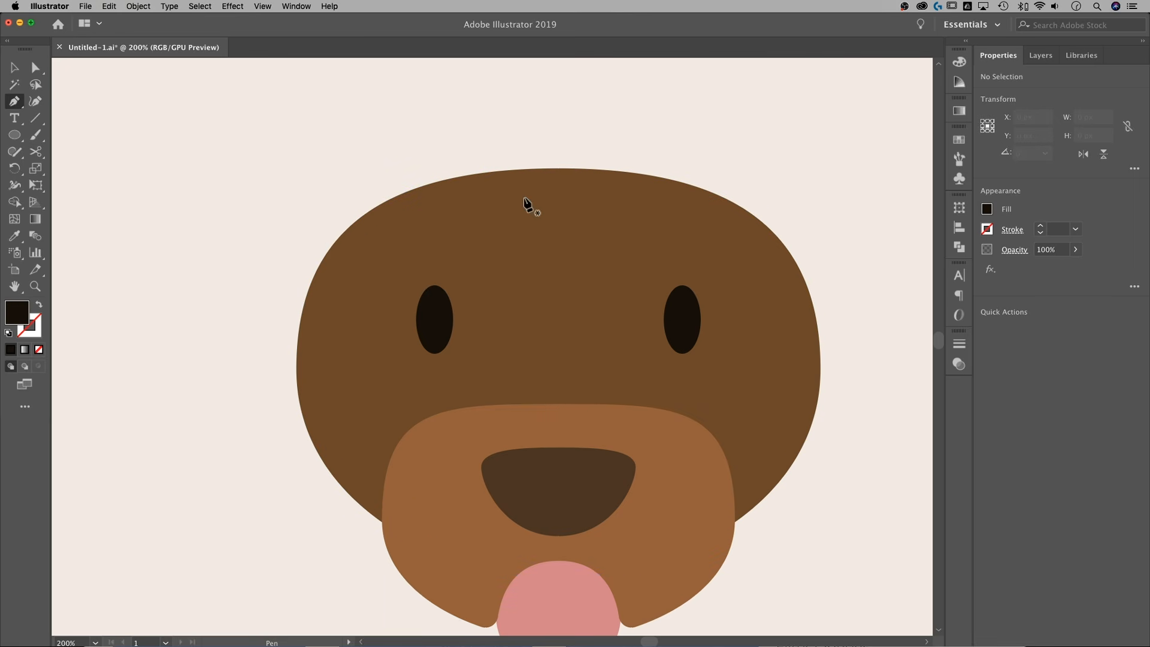
pyautogui.press('a')
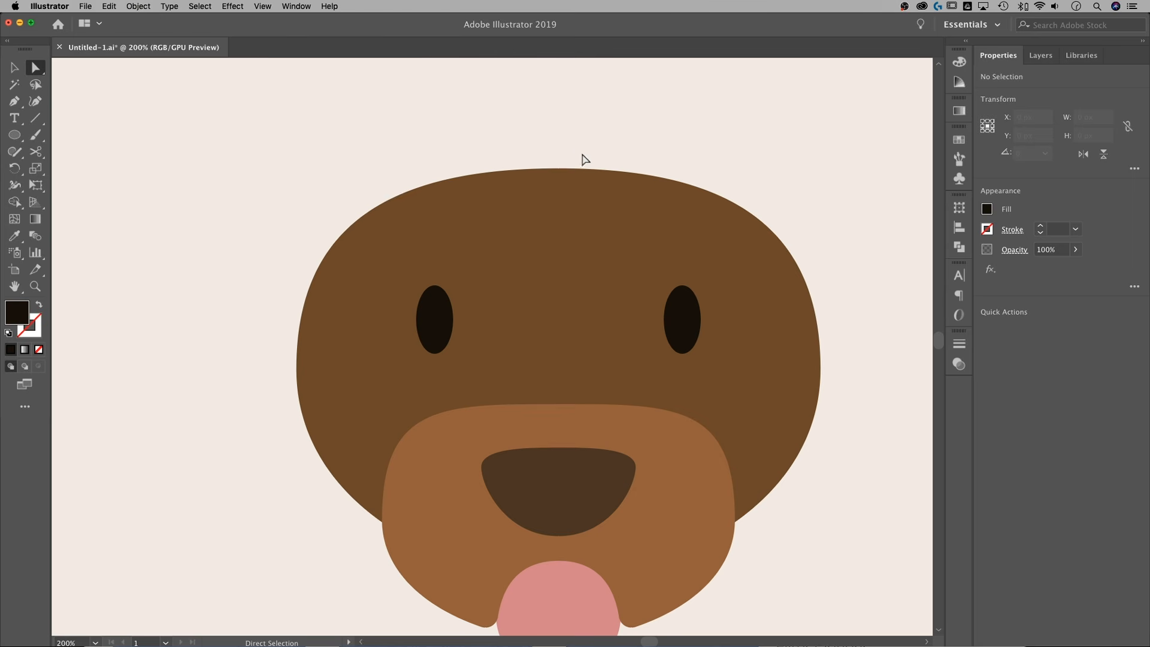
pyautogui.moveTo(561, 161); pyautogui.dragTo(586, 202)
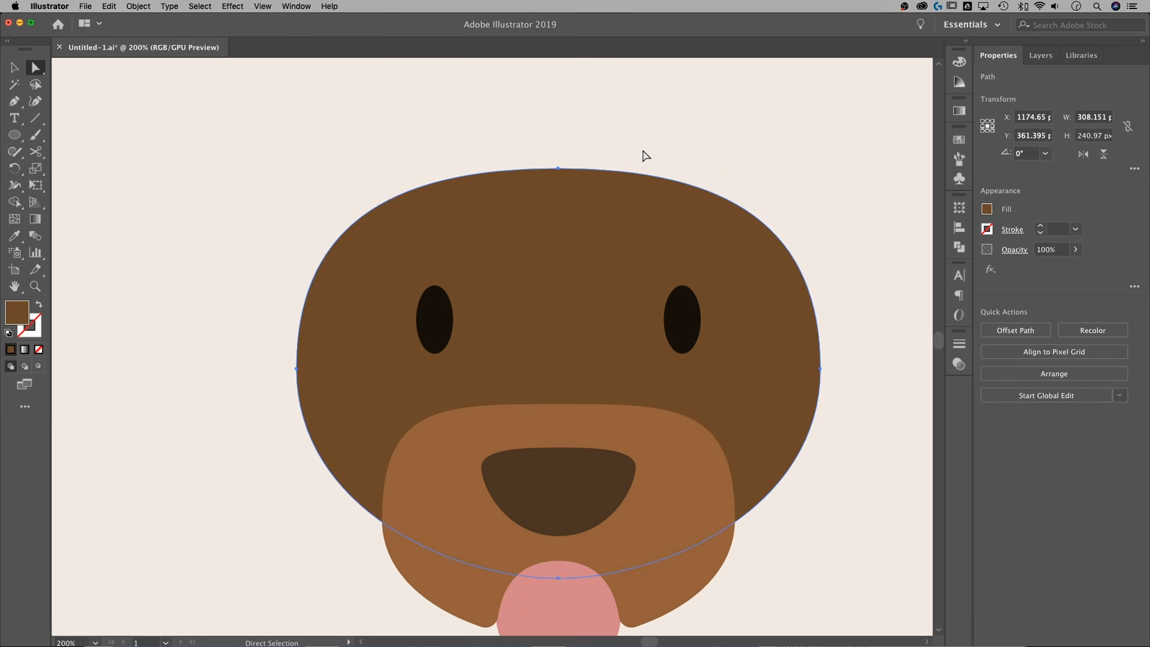
pyautogui.moveTo(531, 192); pyautogui.dragTo(544, 143)
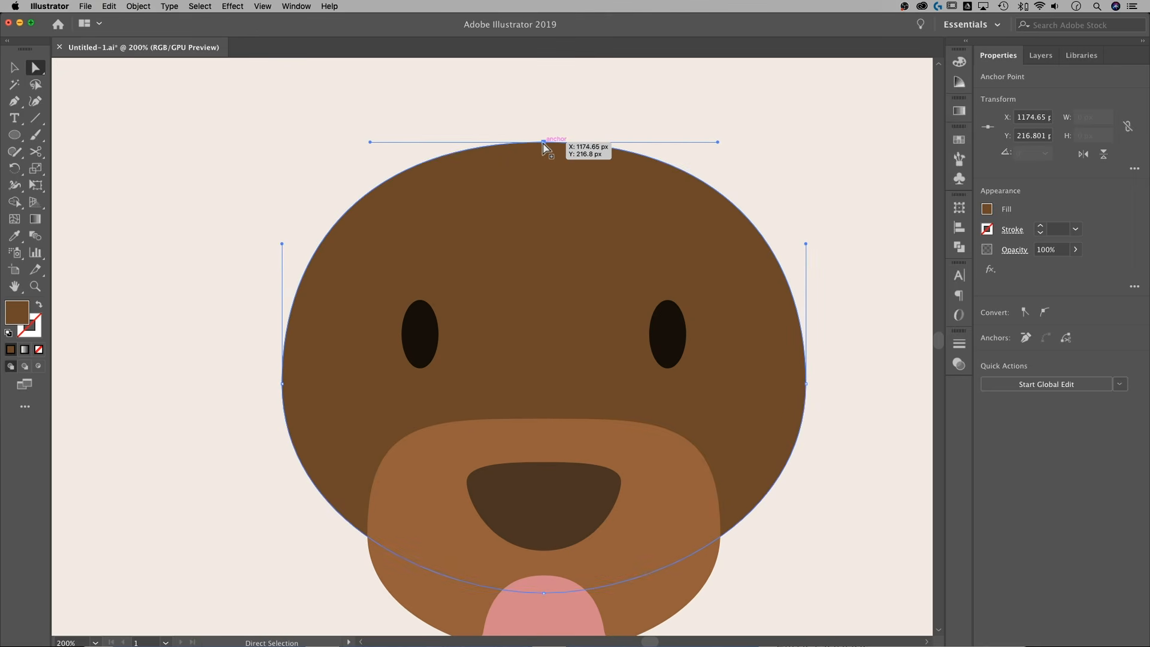
# Lengthen the top anchor's handles horizontally and symmetrically to give the head a broader, flatter crown.
pyautogui.press('p')
pyautogui.press('alt')
pyautogui.click(542, 141)
pyautogui.moveTo(543, 141); pyautogui.dragTo(797, 142)
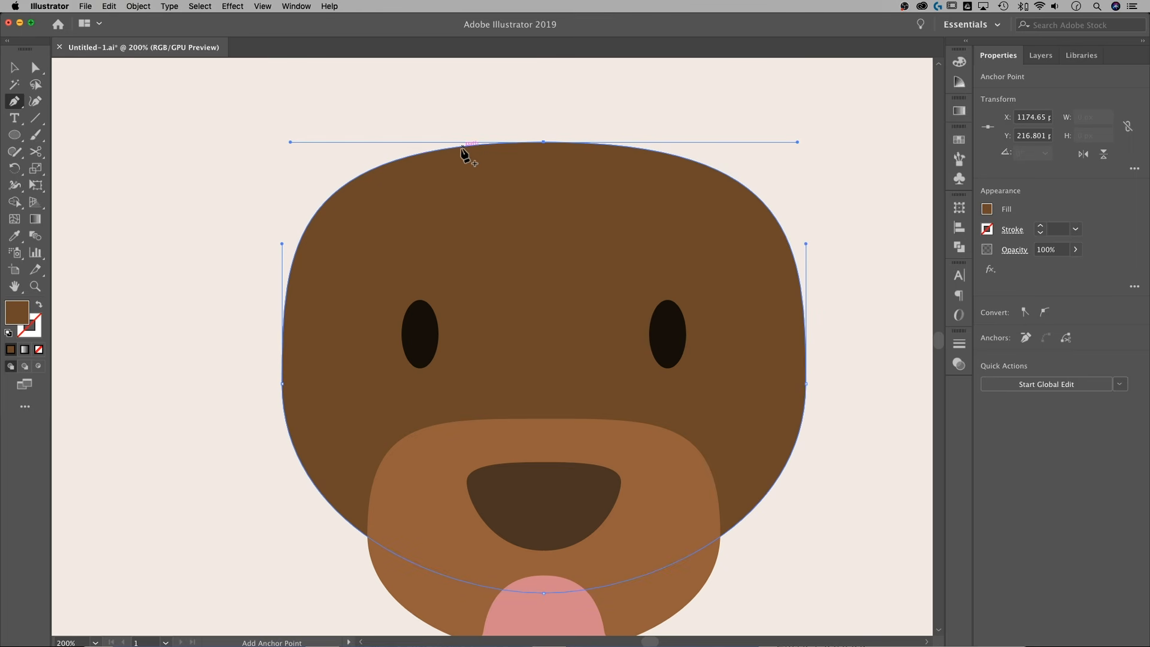
pyautogui.press('v')
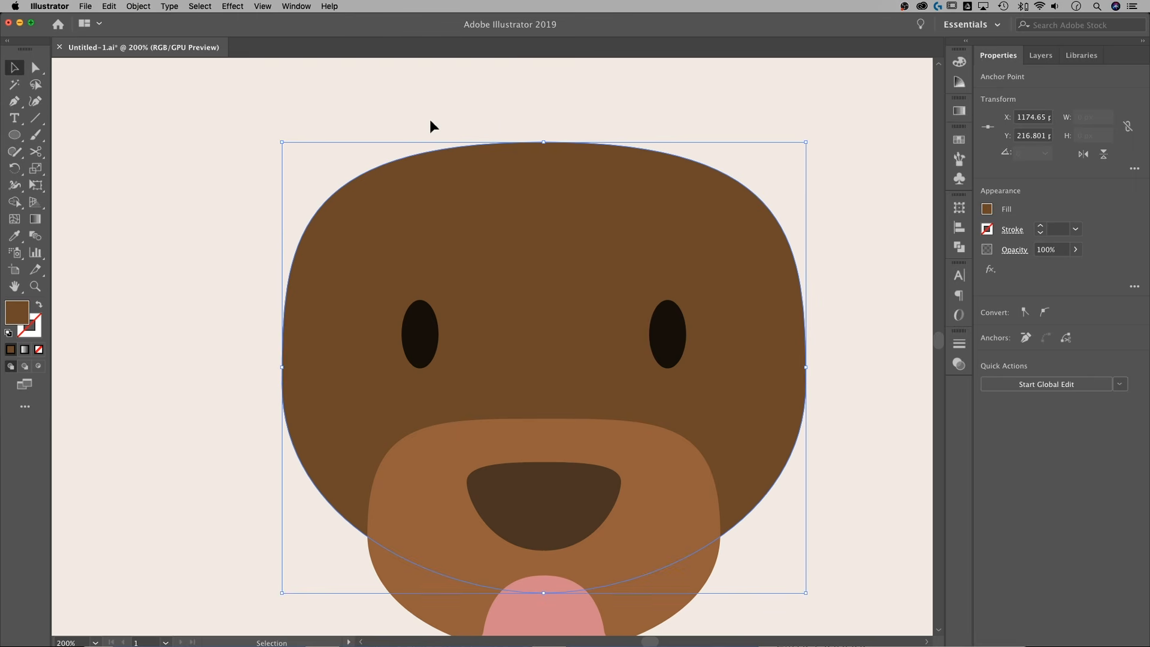
pyautogui.click(204, 163)
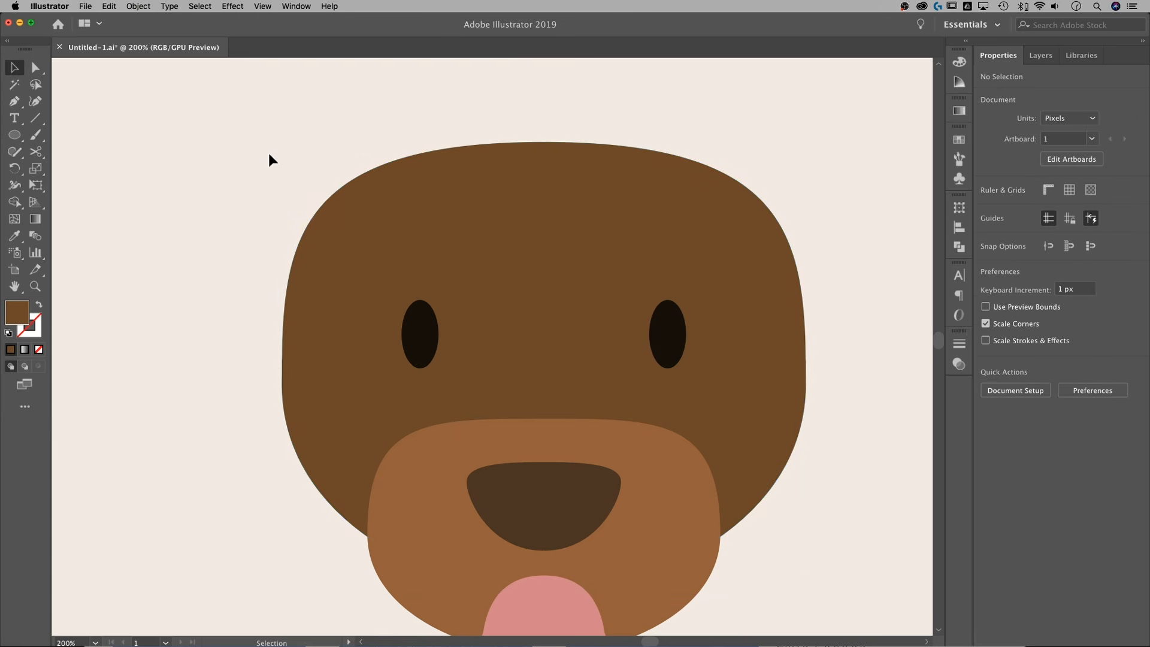
# Sample the nose's dark brown as the fill colour for a new Pen tool shape.
pyautogui.press('p')
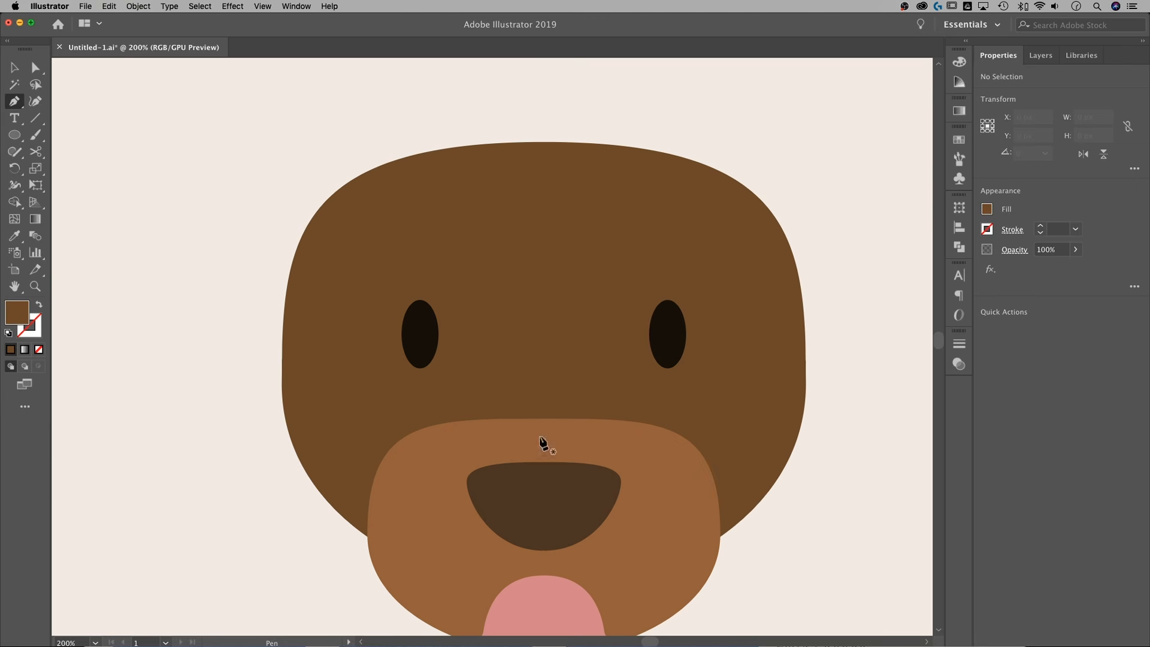
pyautogui.press('i')
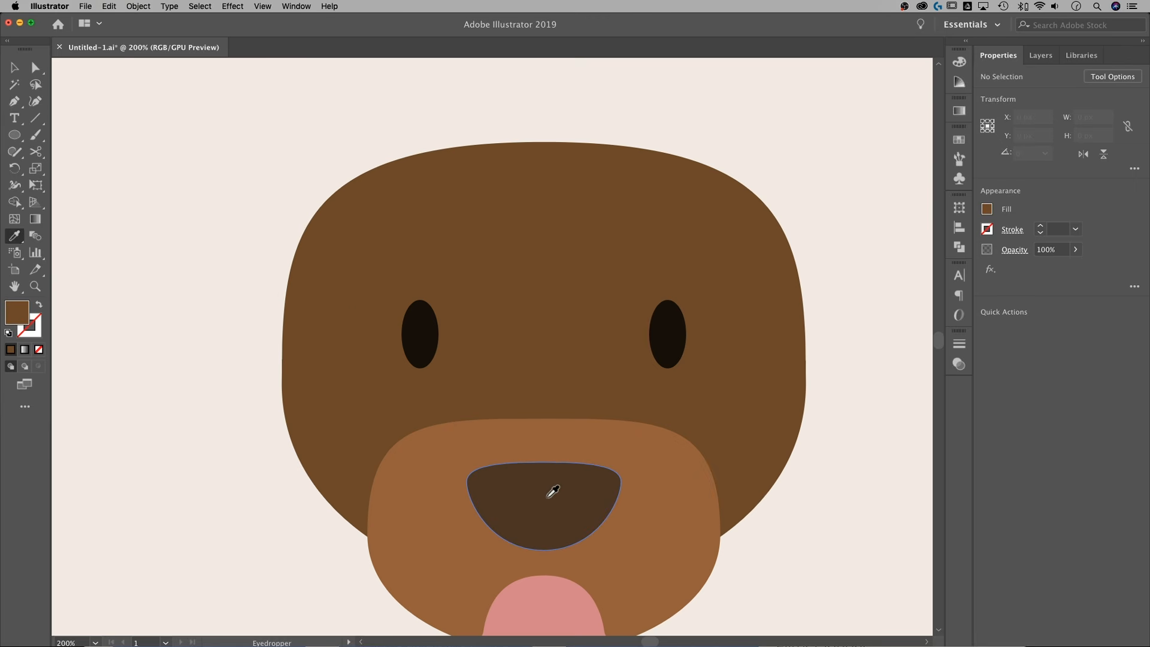
pyautogui.click(553, 491)
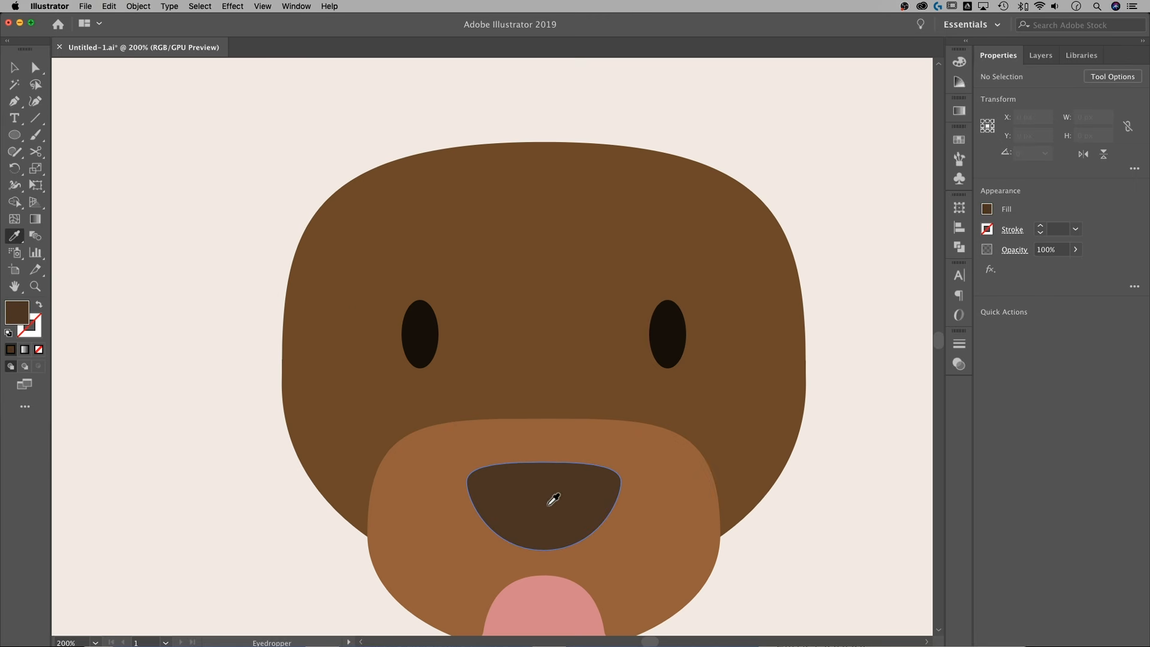
pyautogui.press('p')
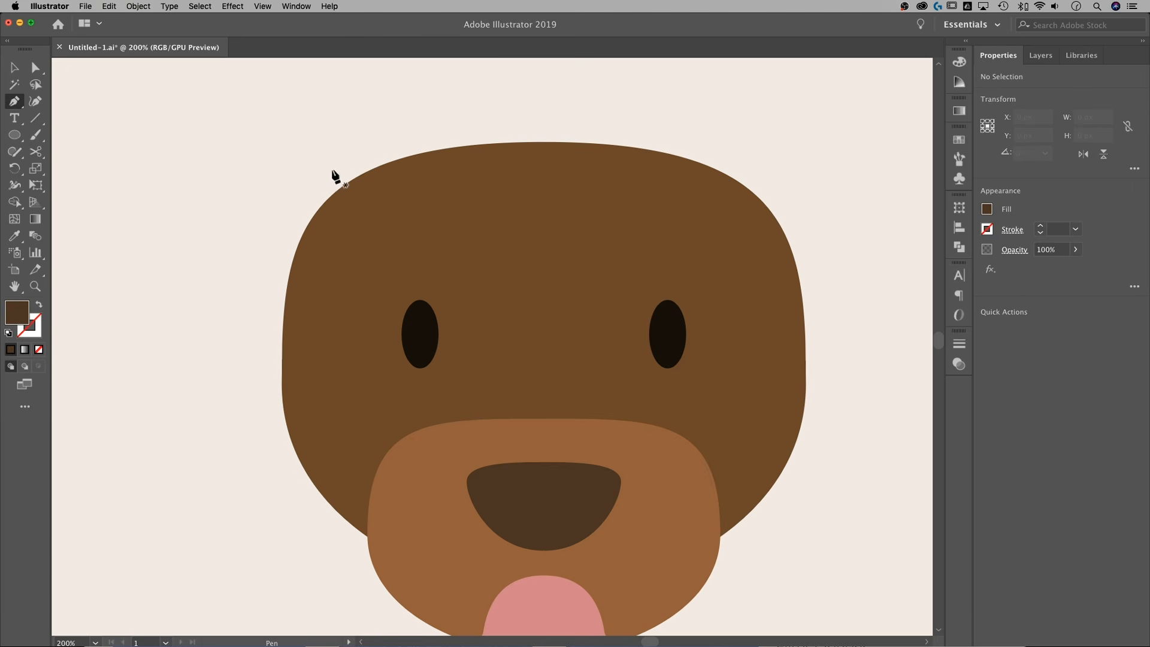
# Draw a closed floppy ear at the head's upper left, about 131 by 141 px, with a curved inner edge and rounded lower end.
pyautogui.click(444, 148)
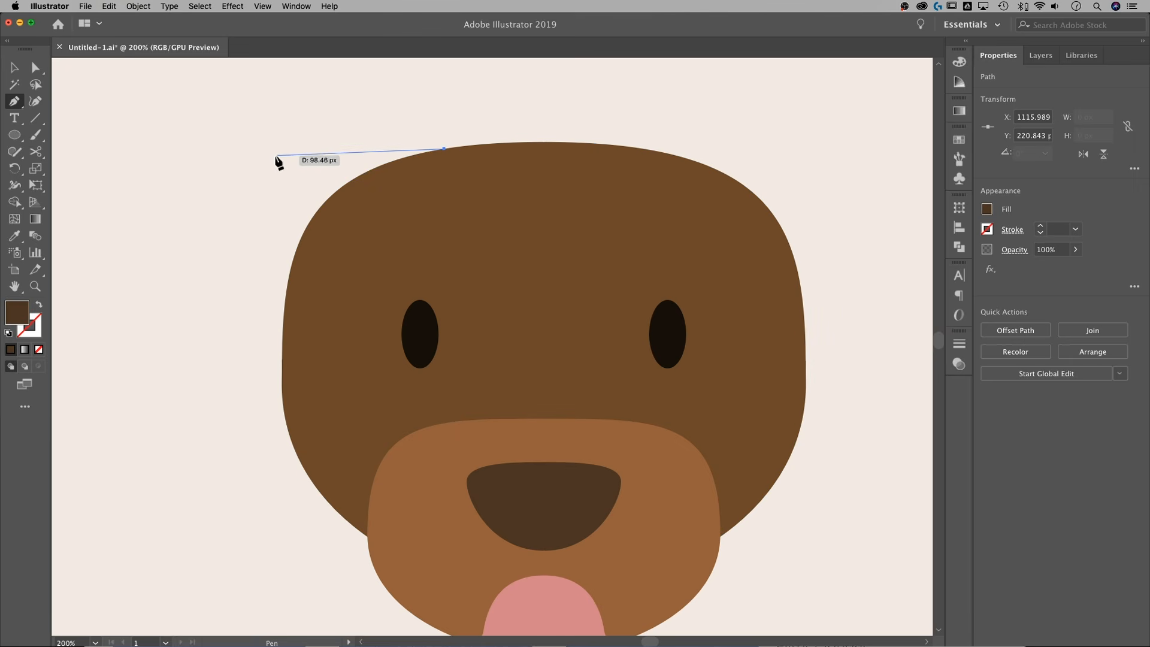
pyautogui.moveTo(237, 168); pyautogui.dragTo(219, 198)
pyautogui.moveTo(229, 387); pyautogui.dragTo(242, 395)
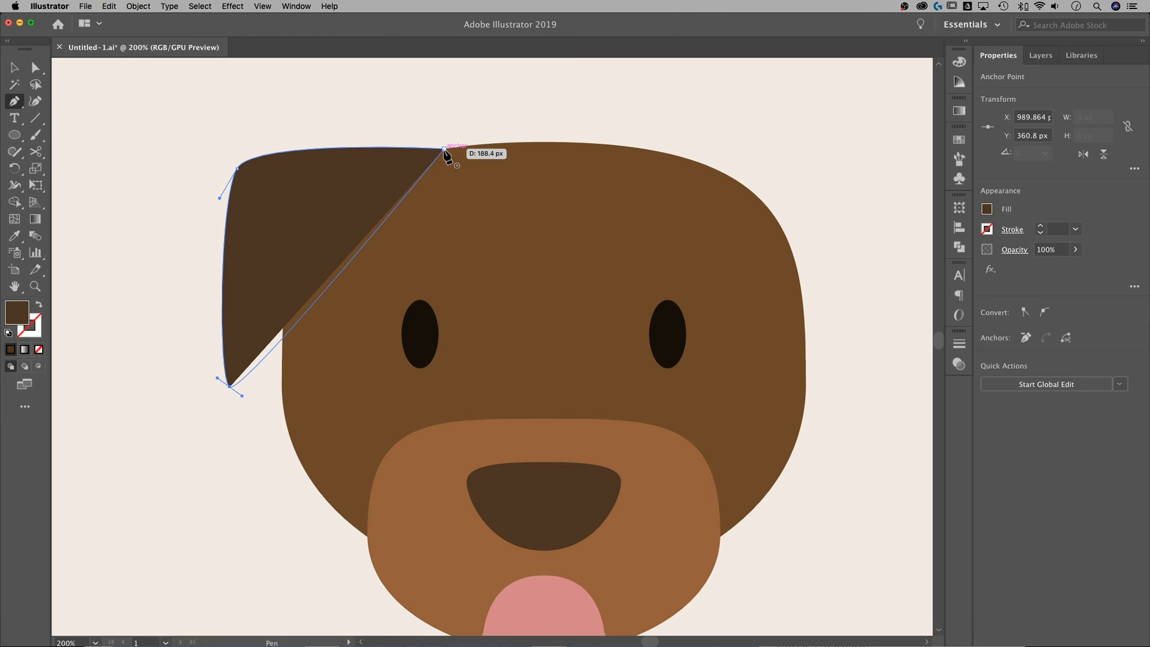
pyautogui.moveTo(444, 148); pyautogui.dragTo(567, 113)
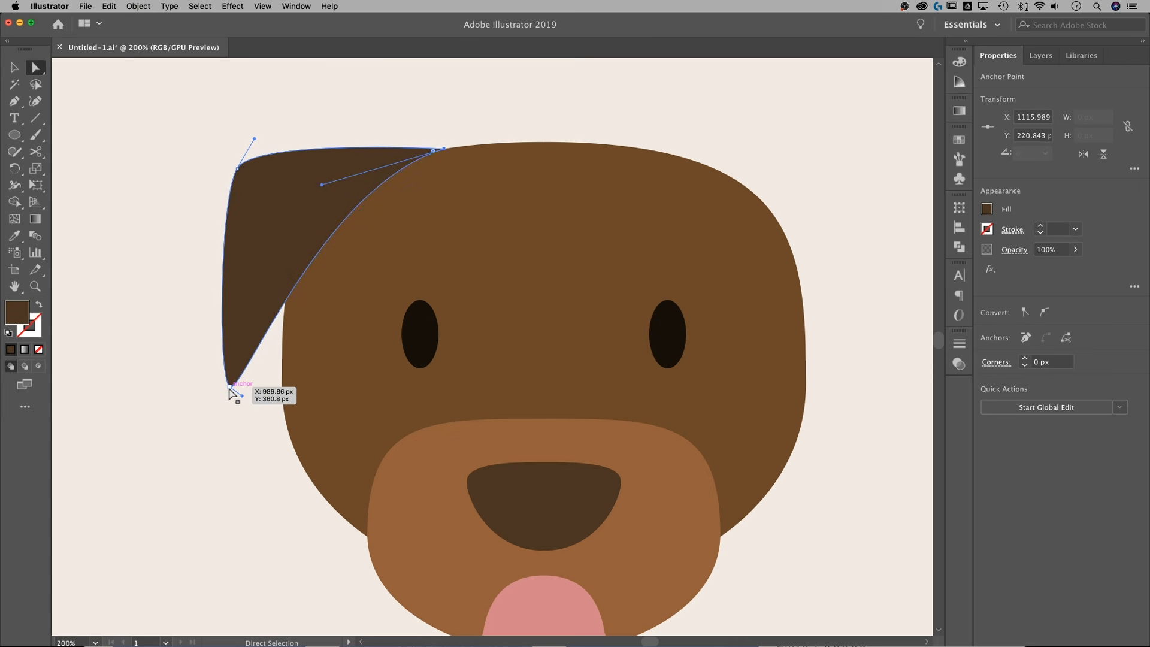
pyautogui.moveTo(242, 398); pyautogui.dragTo(296, 400)
pyautogui.press('v')
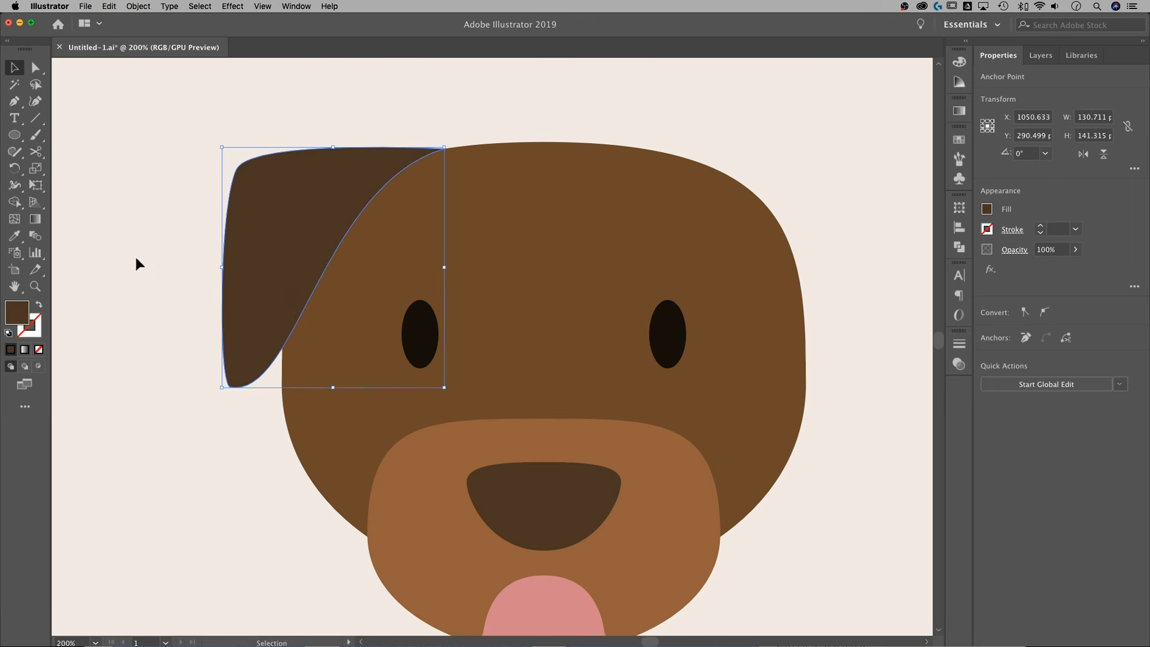
pyautogui.click(136, 258)
# Rotate the ear to about 3.74° and reposition it against the head's upper left at about X 1052.8, Y 294.4 px.
pyautogui.moveTo(287, 235); pyautogui.dragTo(299, 234)
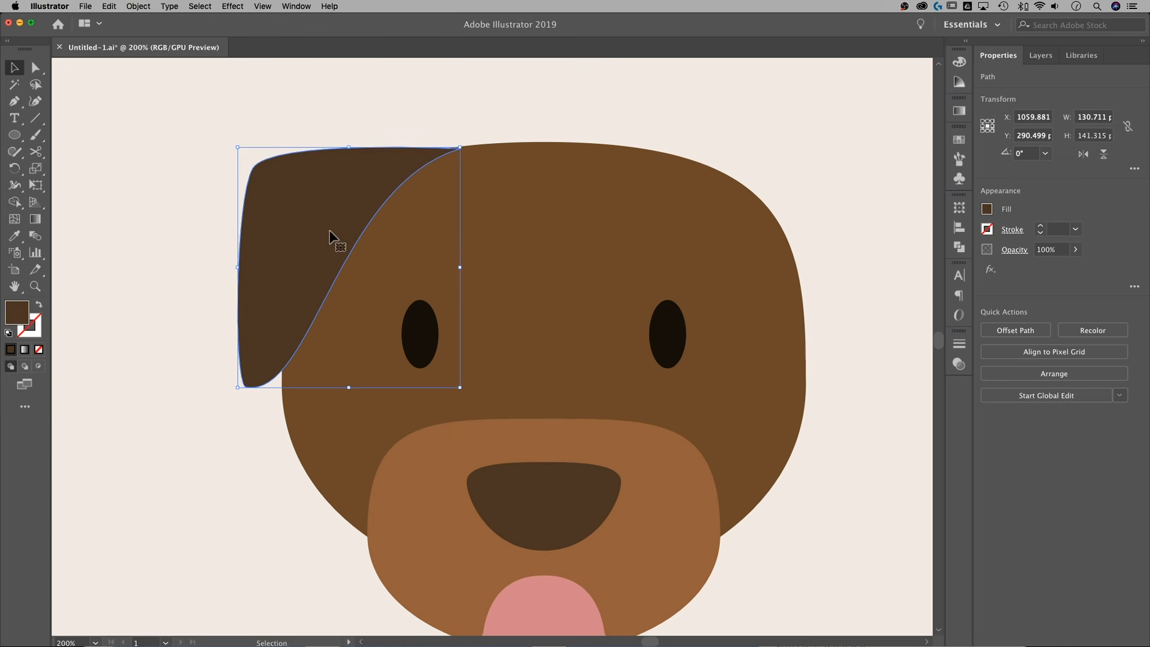
pyautogui.click(272, 111)
pyautogui.hscroll(3, 272, 111)
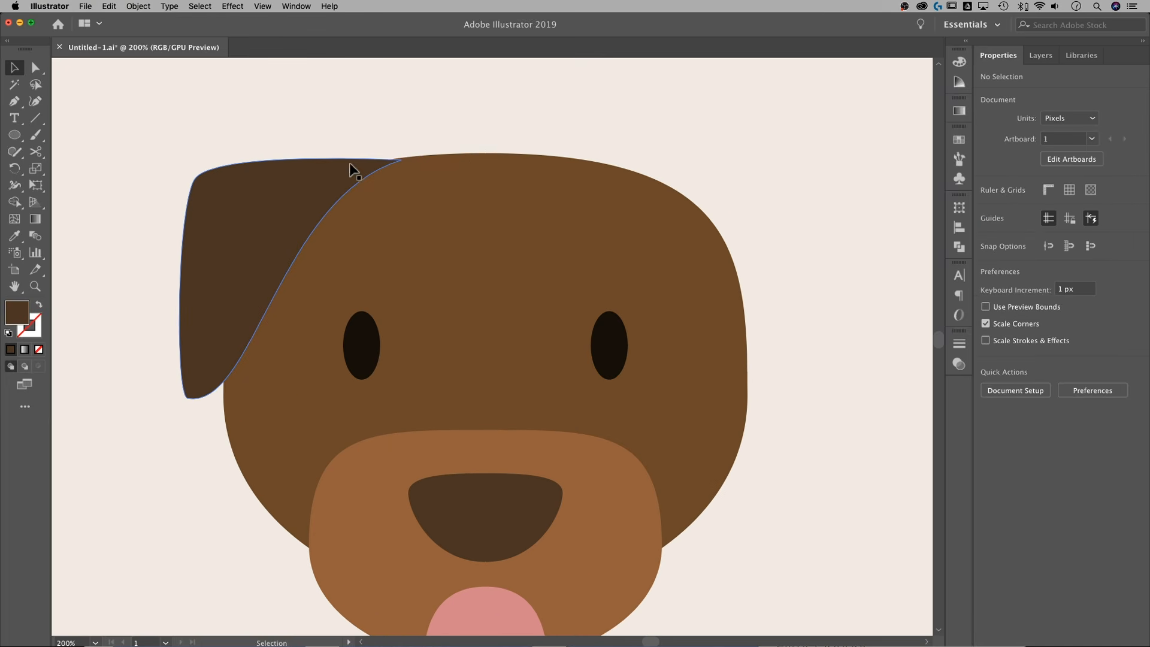
pyautogui.click(285, 209)
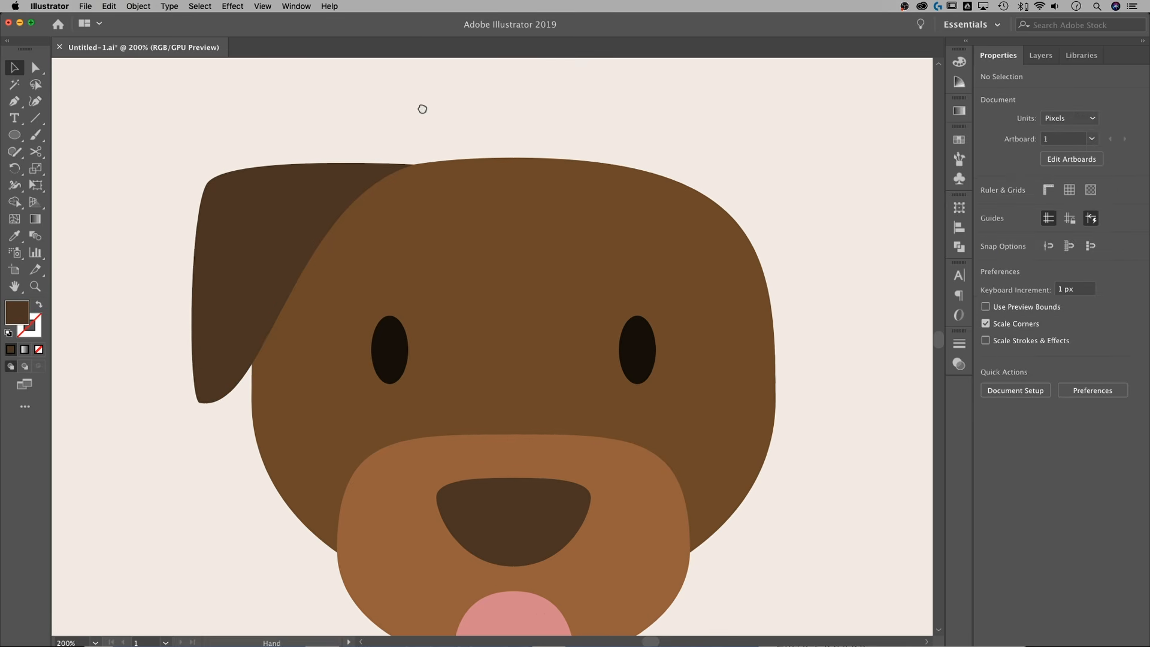
pyautogui.click(266, 222)
pyautogui.moveTo(191, 159); pyautogui.dragTo(183, 168)
pyautogui.moveTo(282, 187); pyautogui.dragTo(290, 193)
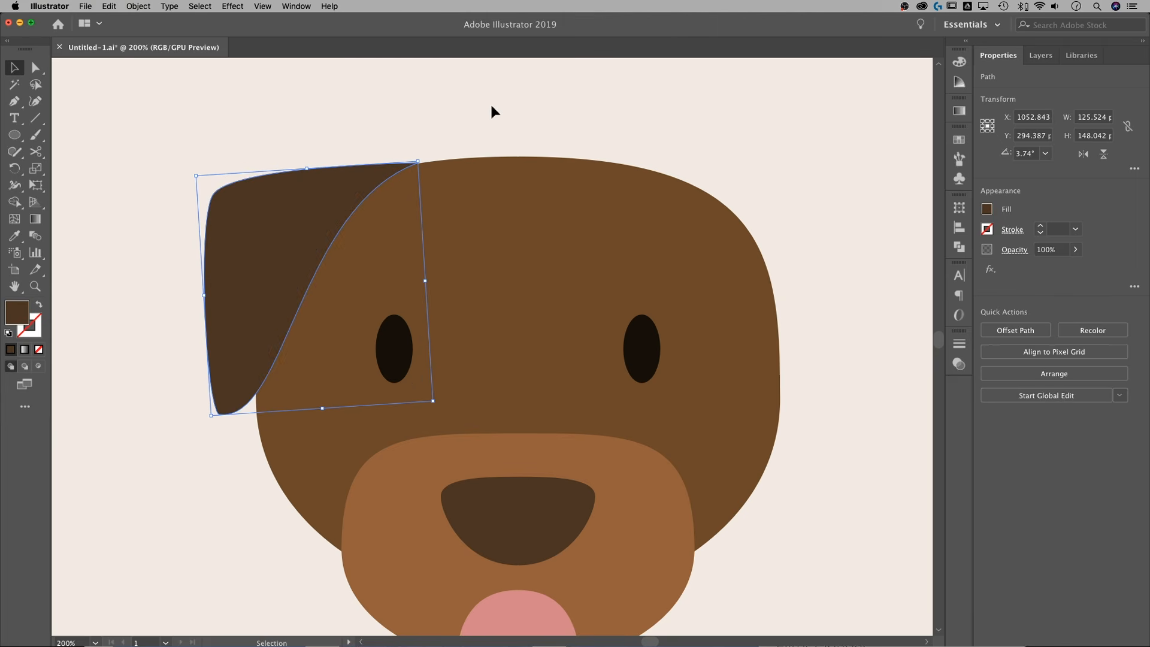
pyautogui.click(491, 107)
# Lower the ear to about Y 294.97 px so its inner tip meets the head's top edge.
pyautogui.press('super+equal')
pyautogui.press('super+equal')
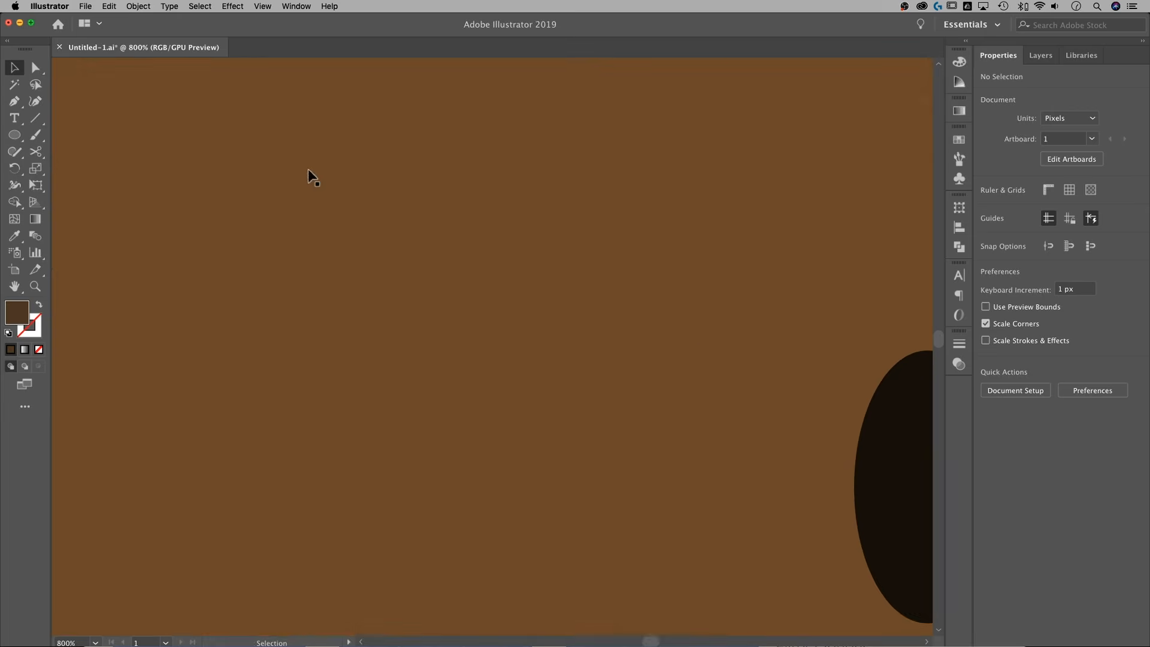
pyautogui.moveTo(308, 169); pyautogui.dragTo(565, 505)
pyautogui.moveTo(407, 222); pyautogui.dragTo(627, 394)
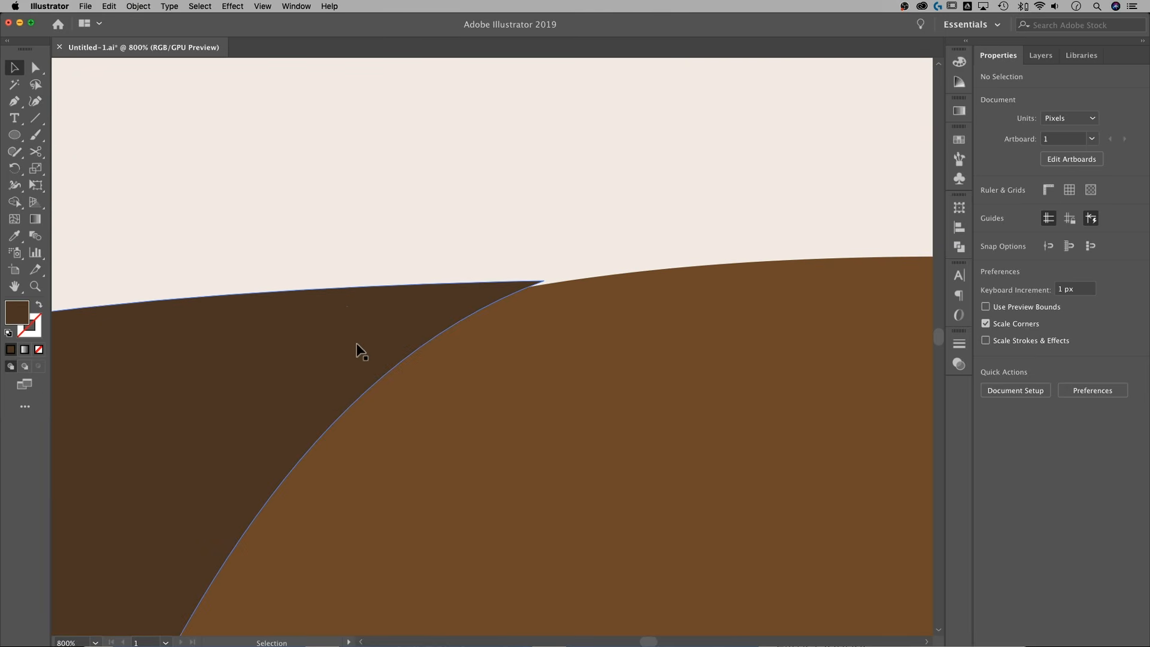
pyautogui.click(358, 310)
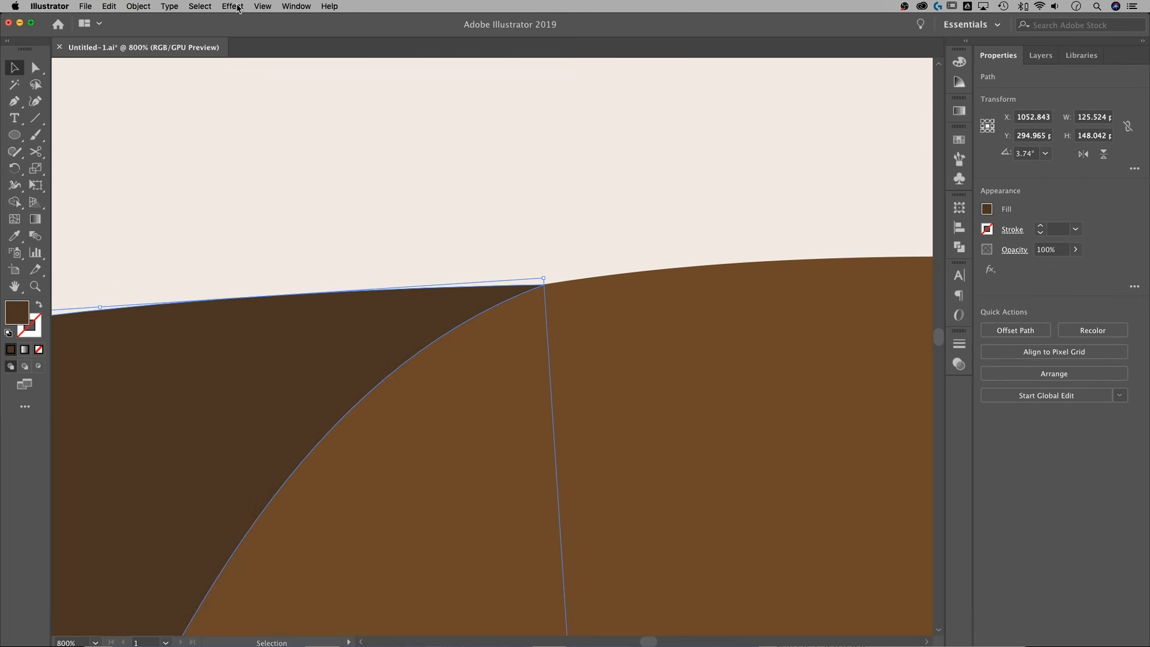
# Toggle the artwork between outline and preview display, ending in outline mode.
pyautogui.click(265, 6)
pyautogui.press('super+y')
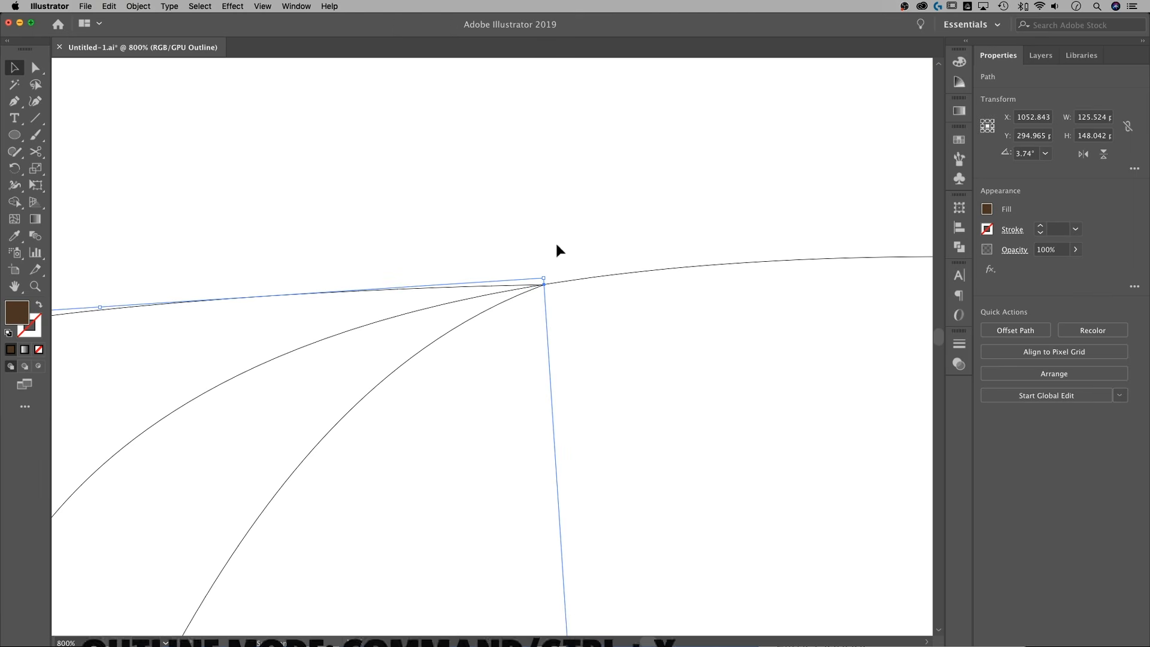
pyautogui.click(262, 6)
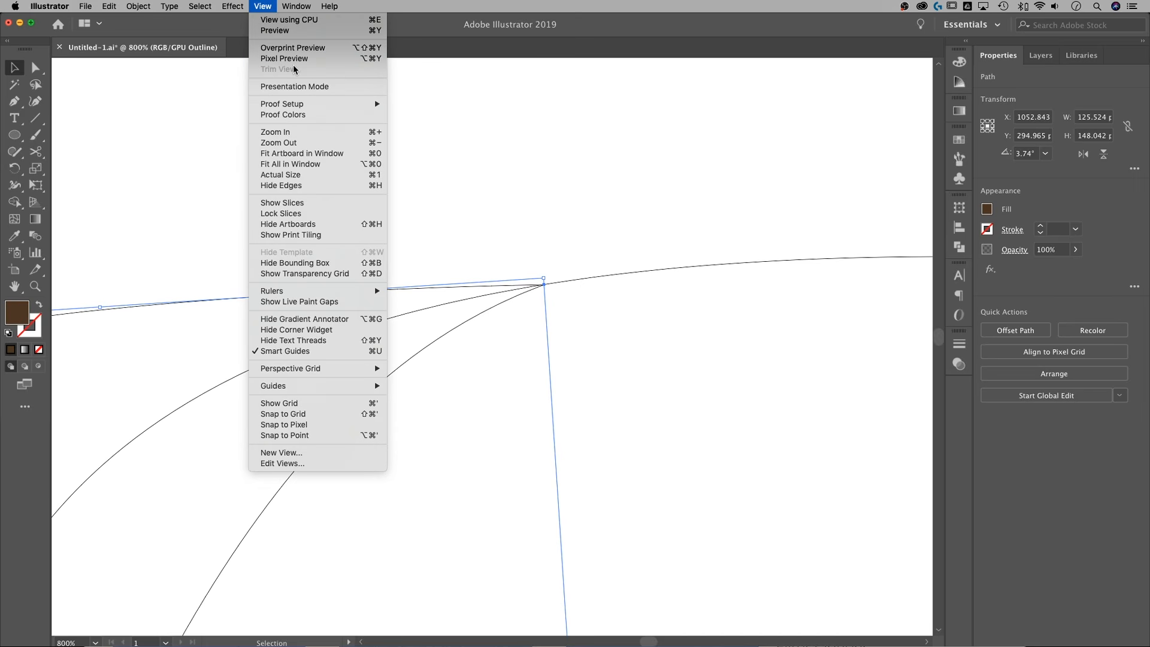
pyautogui.click(287, 31)
pyautogui.click(262, 7)
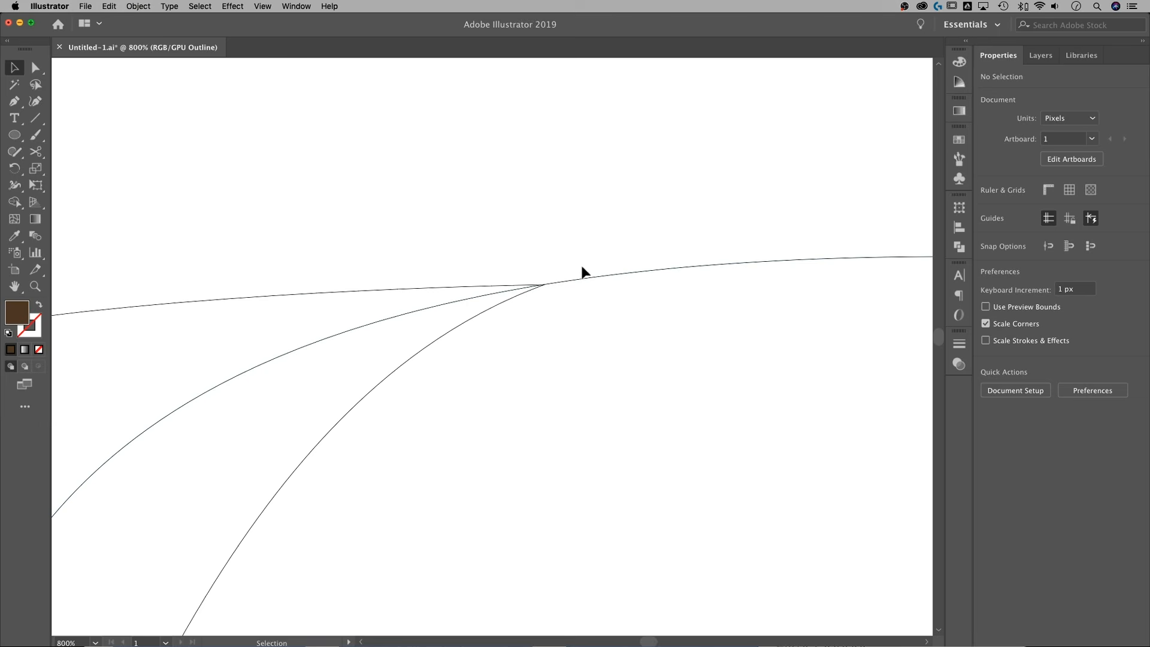
# Move the ear's inner tip anchor point exactly onto the head's outline path.
pyautogui.scroll(5, 584, 270)
pyautogui.moveTo(757, 136); pyautogui.dragTo(498, 456)
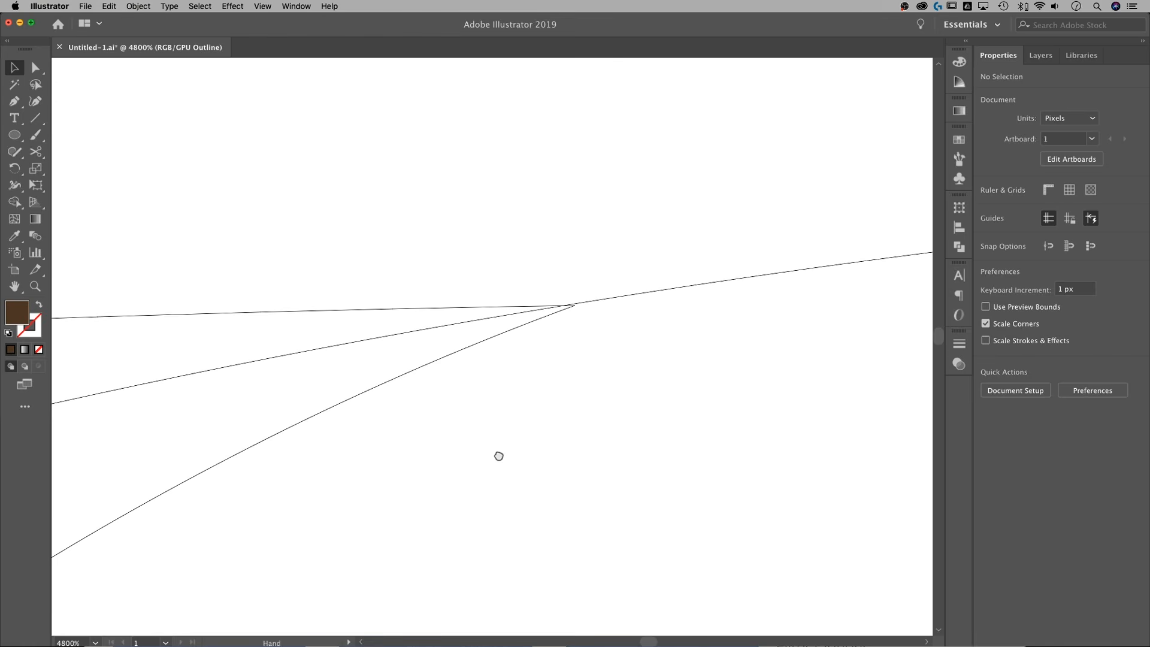
pyautogui.press('super+equal')
pyautogui.press('super+equal')
pyautogui.moveTo(625, 315); pyautogui.dragTo(545, 384)
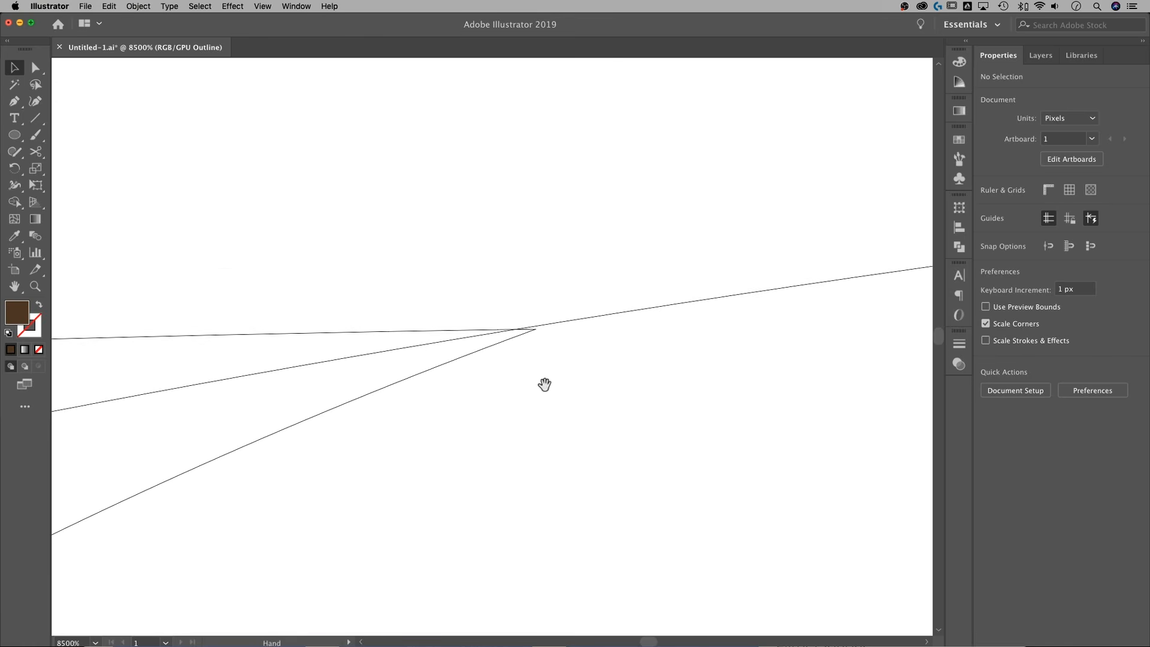
pyautogui.moveTo(515, 338); pyautogui.dragTo(513, 333)
pyautogui.click(517, 346)
# Return the artwork to full-colour preview display with the whole head in view.
pyautogui.press('super+minus')
pyautogui.press('super+minus')
pyautogui.press('super+minus')
pyautogui.press('super+minus')
pyautogui.press('super+minus')
pyautogui.press('super+minus')
pyautogui.press('super+minus')
pyautogui.press('super+minus')
pyautogui.press('super+minus')
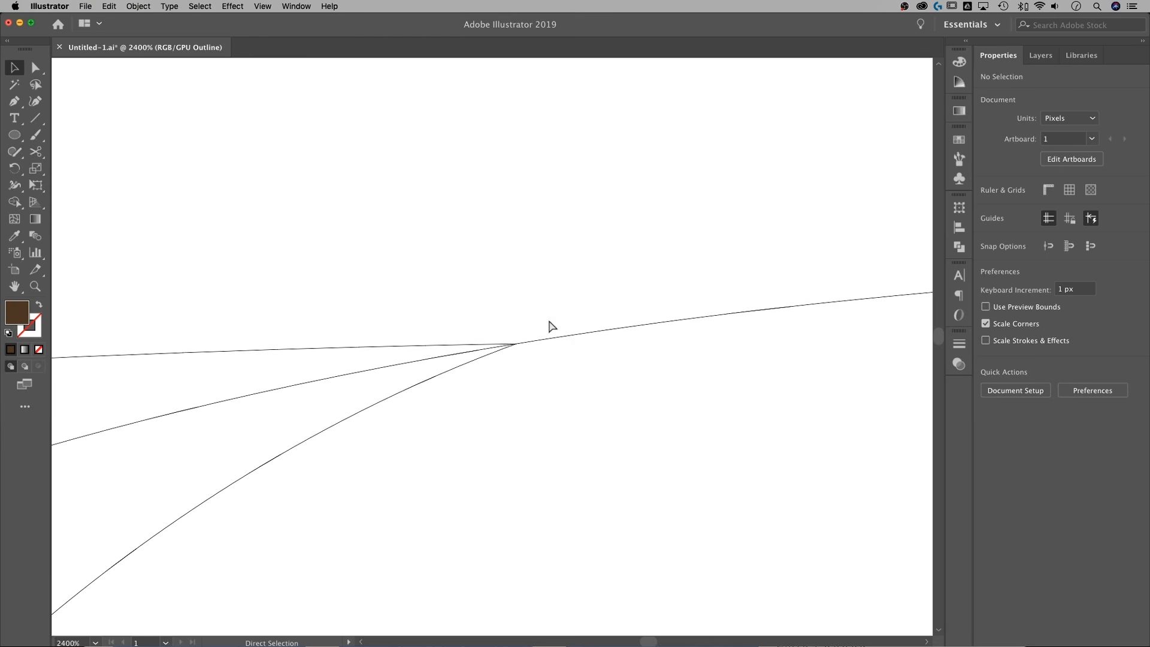
pyautogui.press('super+minus')
pyautogui.press('super+minus')
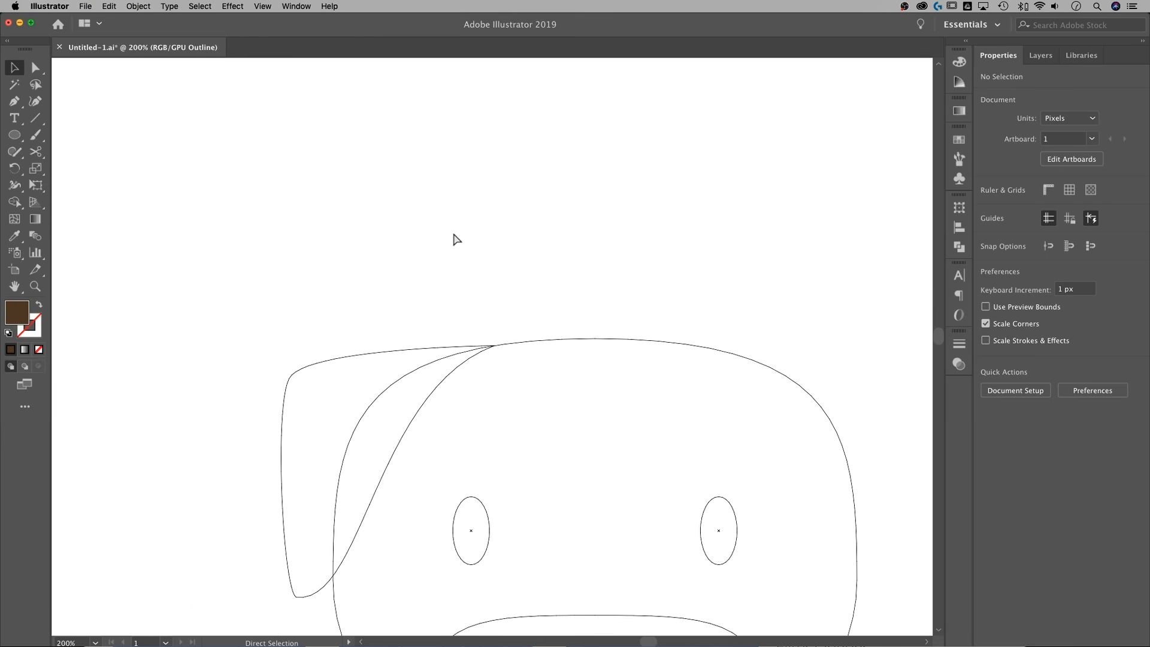
pyautogui.press('super+y')
pyautogui.press('super+minus')
pyautogui.press('super+minus')
pyautogui.press('super+minus')
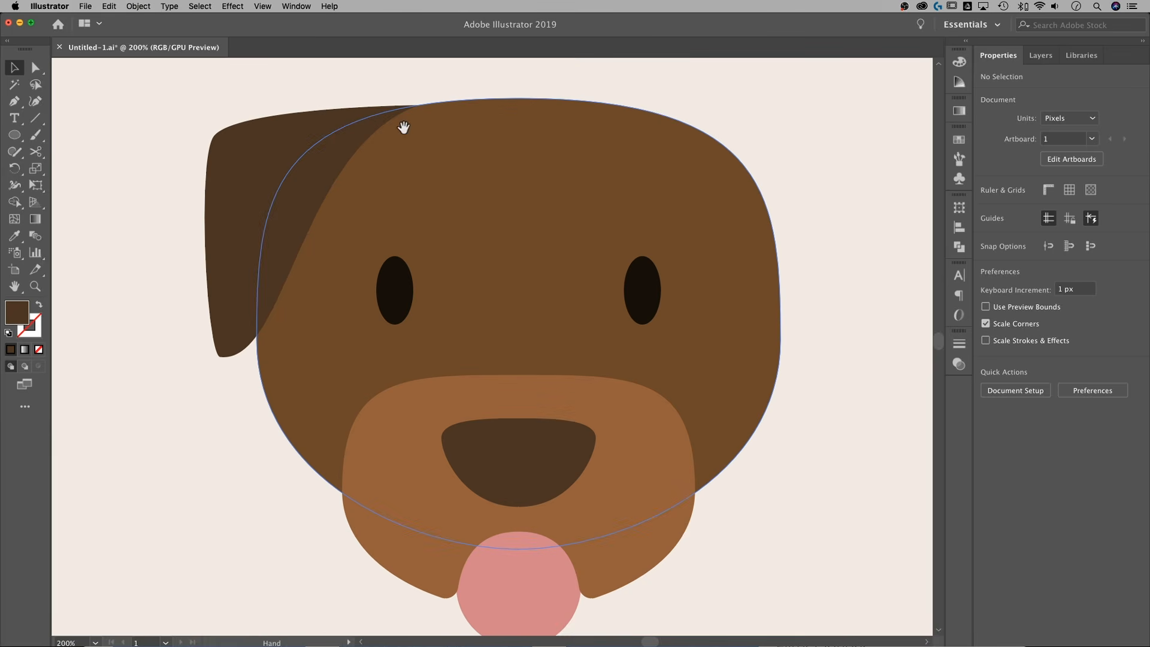
# Reshape the left ear's outer upper corner so its outer edge bulges more, widening the ear to about 127.2 px.
pyautogui.moveTo(632, 262); pyautogui.dragTo(596, 264)
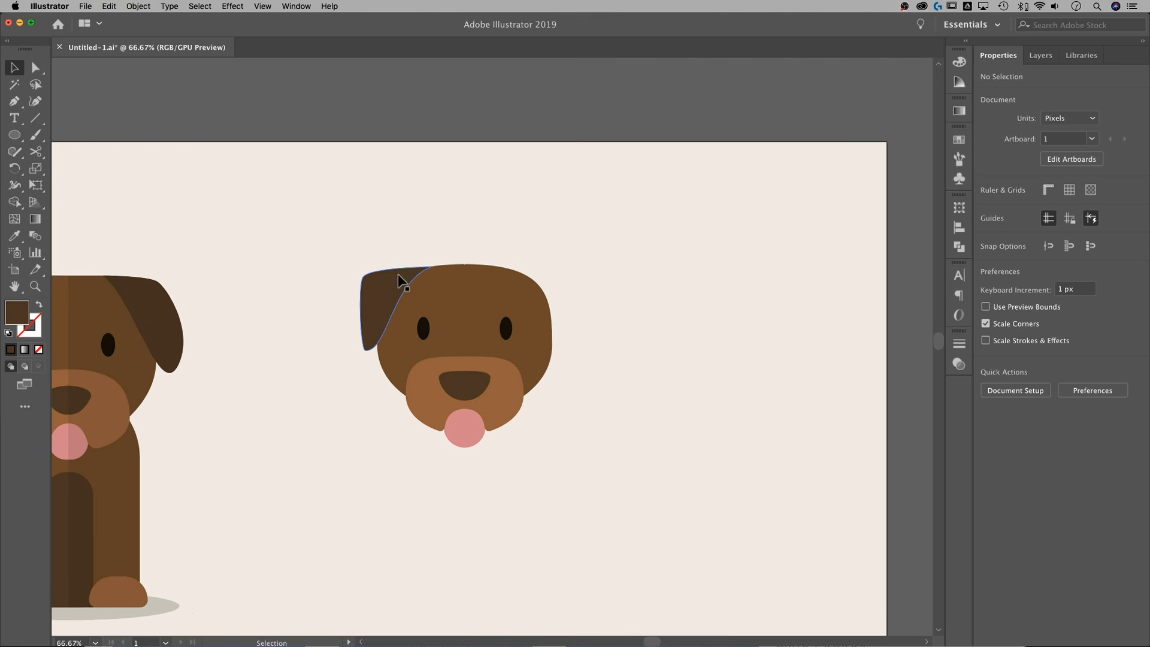
pyautogui.click(379, 282)
pyautogui.press('super+plus')
pyautogui.press('super+plus')
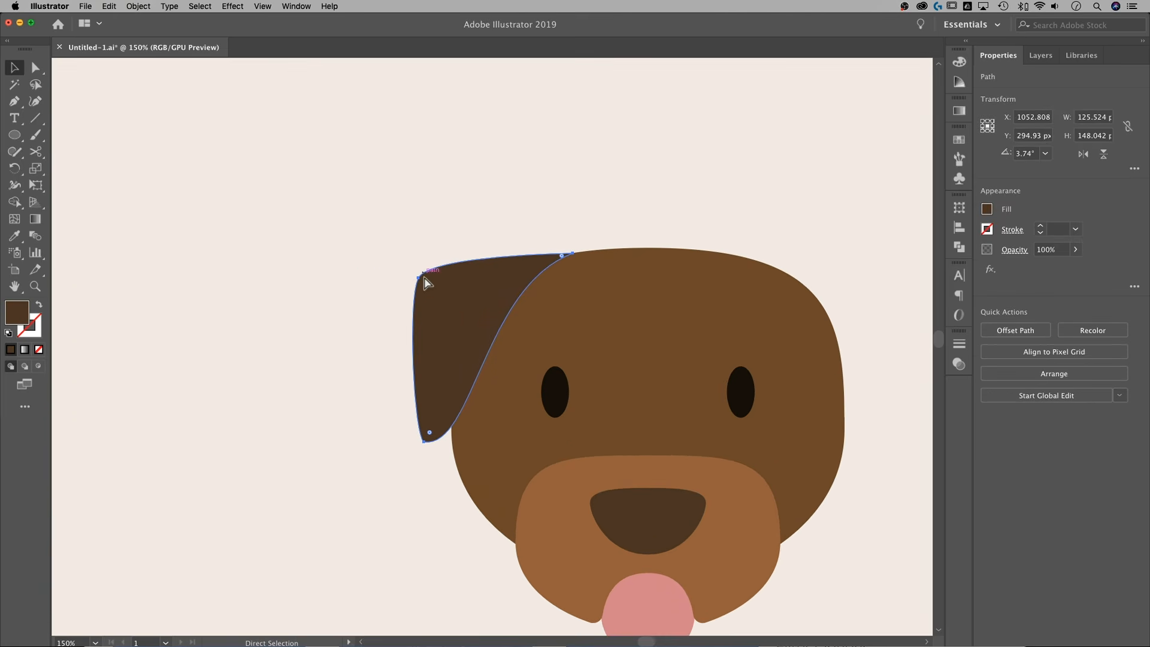
pyautogui.press('super+plus')
pyautogui.press('v')
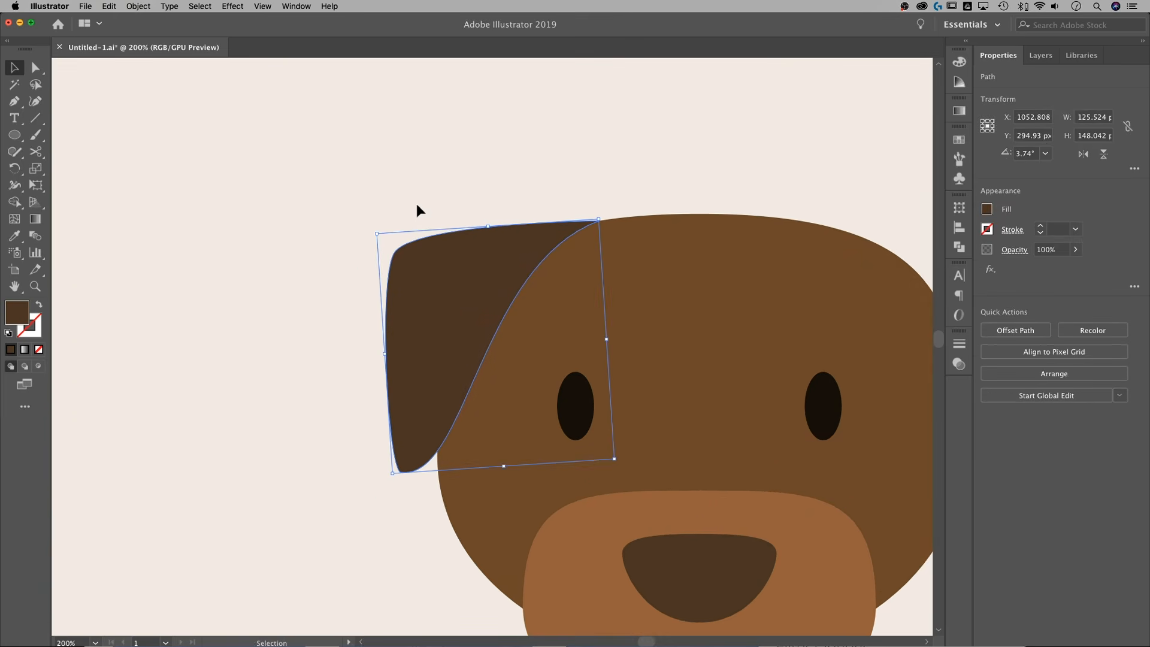
pyautogui.press('a')
pyautogui.moveTo(369, 228); pyautogui.dragTo(363, 305)
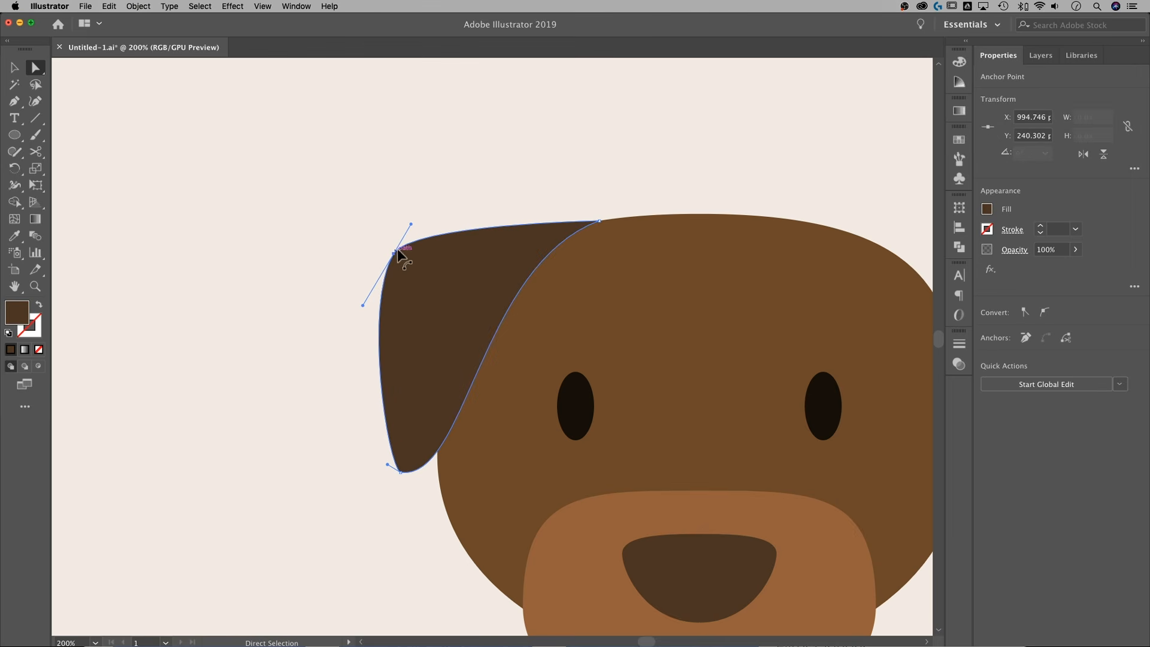
pyautogui.moveTo(393, 254); pyautogui.dragTo(400, 258)
pyautogui.click(695, 136)
# Duplicate the ear, flip the copy horizontally and place it at about X 1296.04 px with its tip on the head's opposite edge.
pyautogui.moveTo(731, 185); pyautogui.dragTo(473, 182)
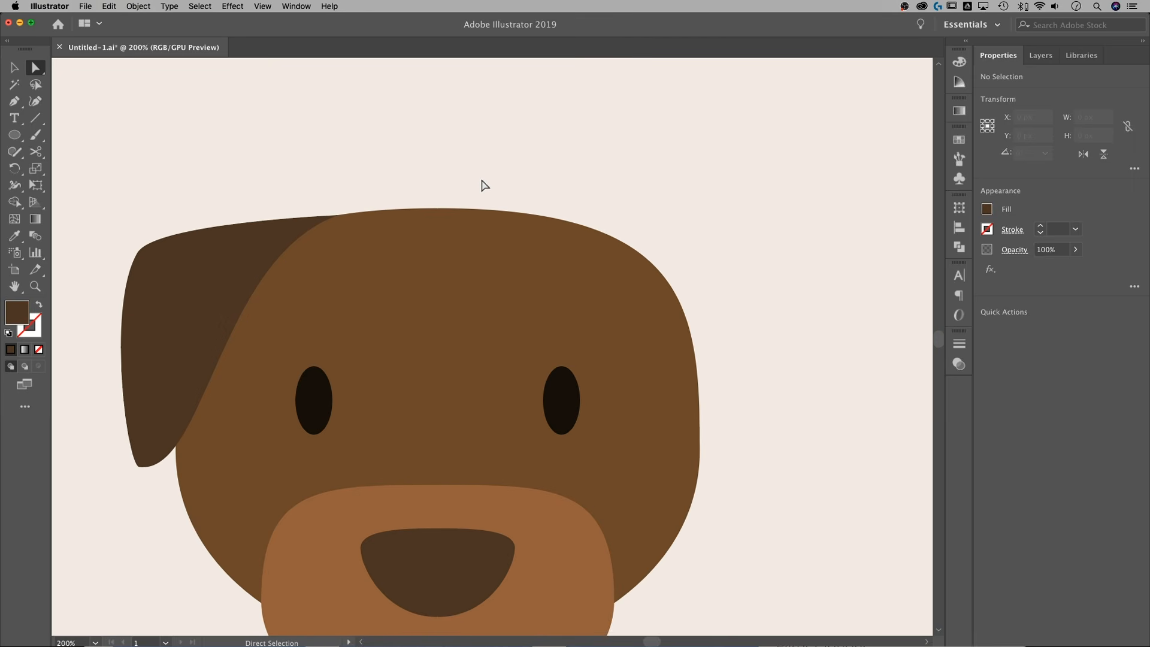
pyautogui.press('v')
pyautogui.click(181, 272)
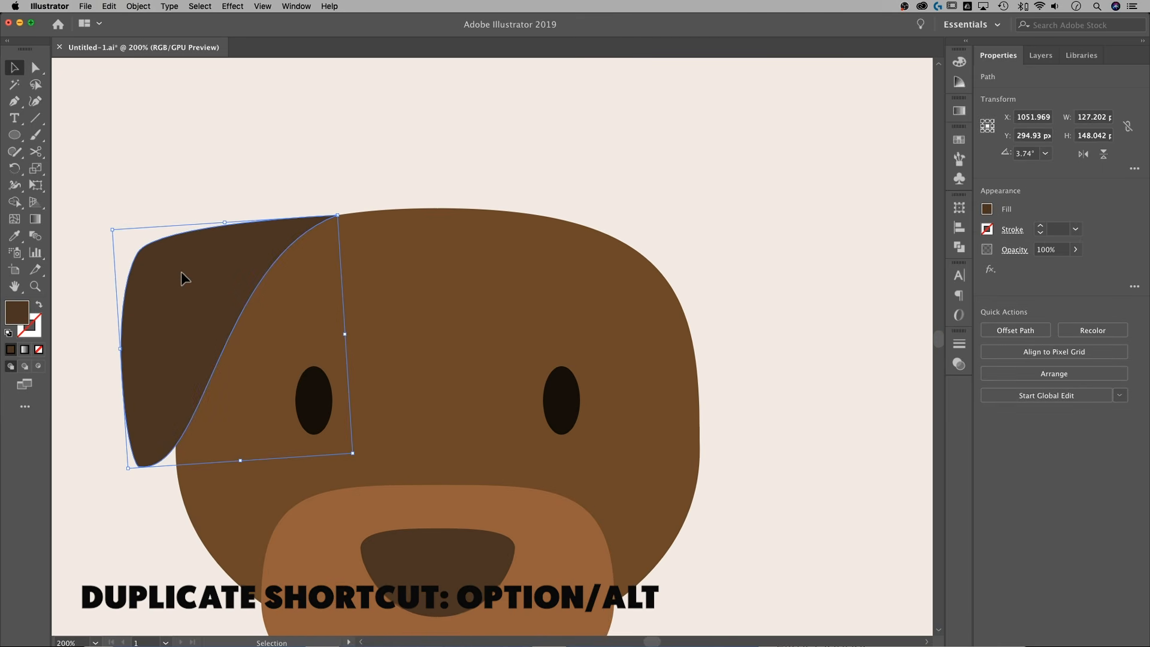
pyautogui.moveTo(181, 273); pyautogui.dragTo(524, 282)
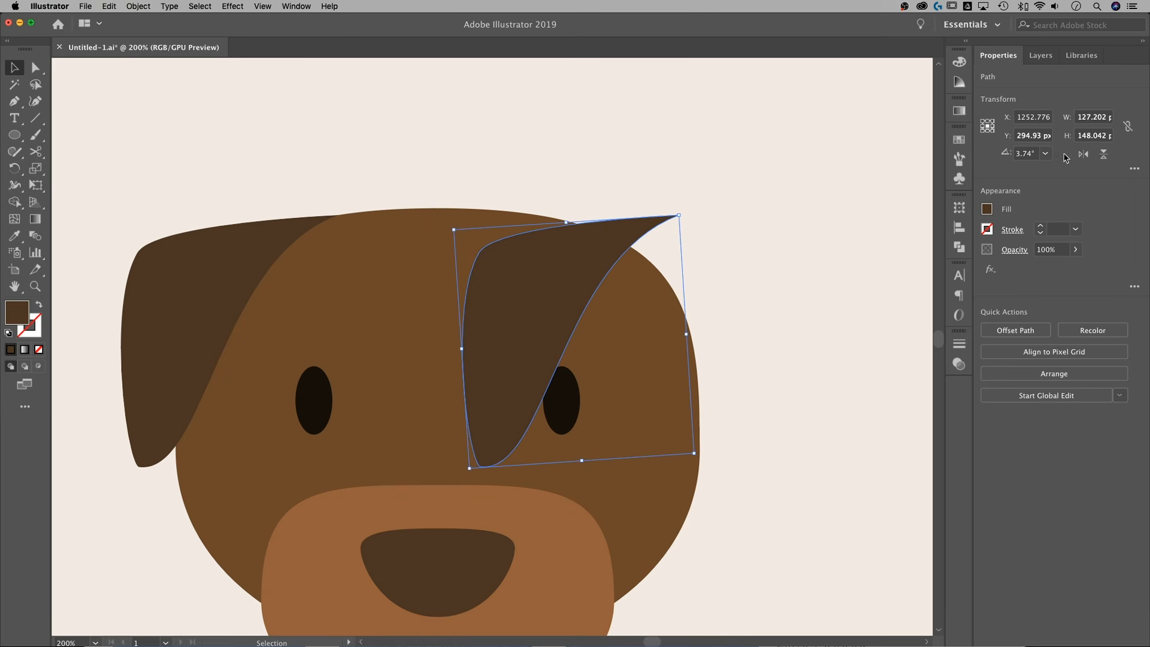
pyautogui.click(1085, 154)
pyautogui.moveTo(596, 279); pyautogui.dragTo(672, 282)
# Examine in outline display, up close, how the right ear's inner tip meets the head path.
pyautogui.press('a')
pyautogui.press('super+equal')
pyautogui.press('super+equal')
pyautogui.press('super+equal')
pyautogui.press('super+equal')
pyautogui.press('space')
pyautogui.moveTo(321, 150); pyautogui.dragTo(633, 629)
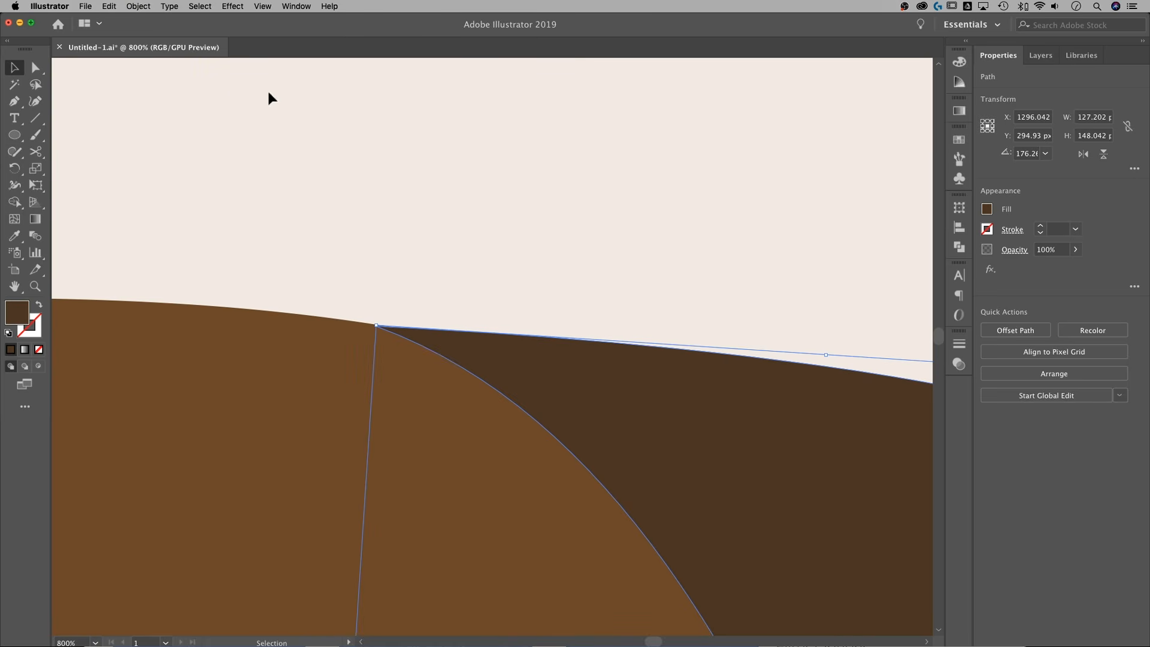
pyautogui.press('a')
pyautogui.press('super+y')
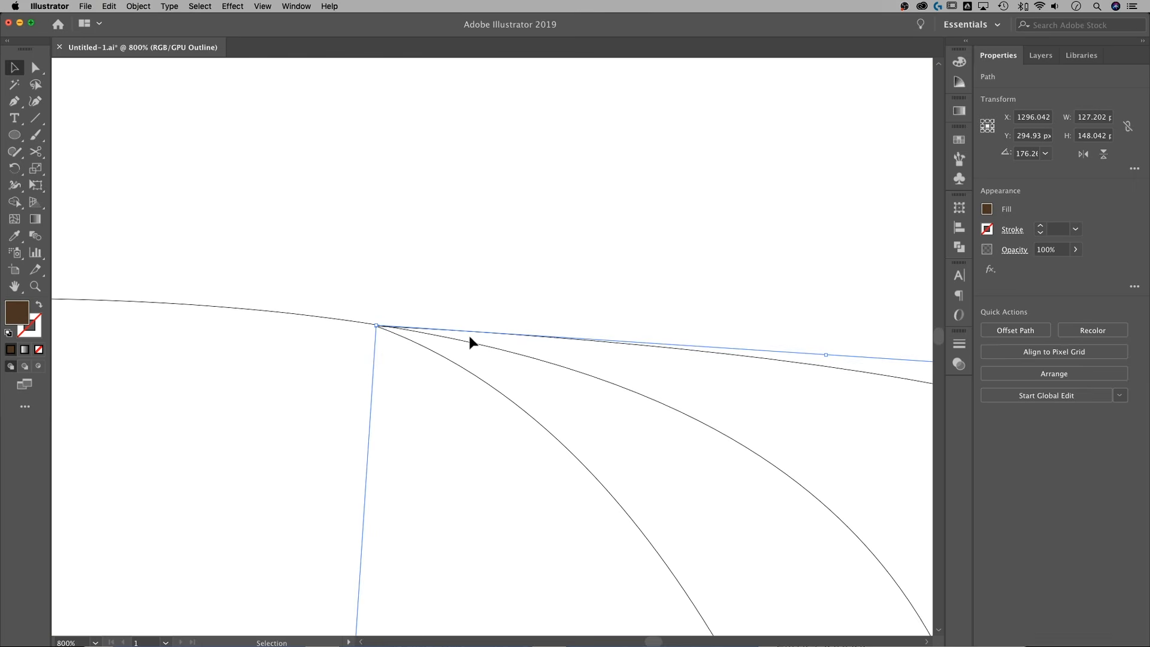
pyautogui.press('super+equal')
pyautogui.press('super+equal')
pyautogui.press('super+equal')
pyautogui.moveTo(388, 111); pyautogui.dragTo(562, 575)
pyautogui.moveTo(446, 157); pyautogui.dragTo(836, 645)
pyautogui.moveTo(264, 246); pyautogui.dragTo(635, 332)
pyautogui.moveTo(491, 304); pyautogui.dragTo(514, 301)
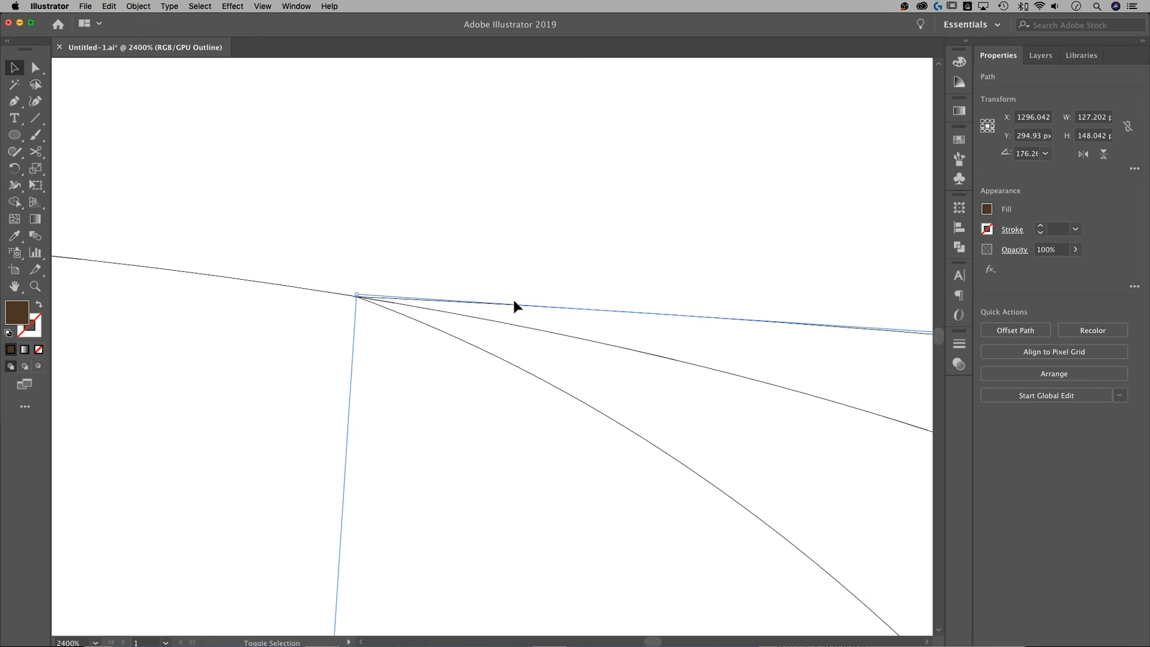
pyautogui.click(469, 273)
# Return the artwork to full-colour preview display with the head and both ears in view.
pyautogui.press('super+minus')
pyautogui.press('super+minus')
pyautogui.press('super+minus')
pyautogui.press('super+minus')
pyautogui.press('super+minus')
pyautogui.press('super+minus')
pyautogui.press('super+minus')
pyautogui.press('super+minus')
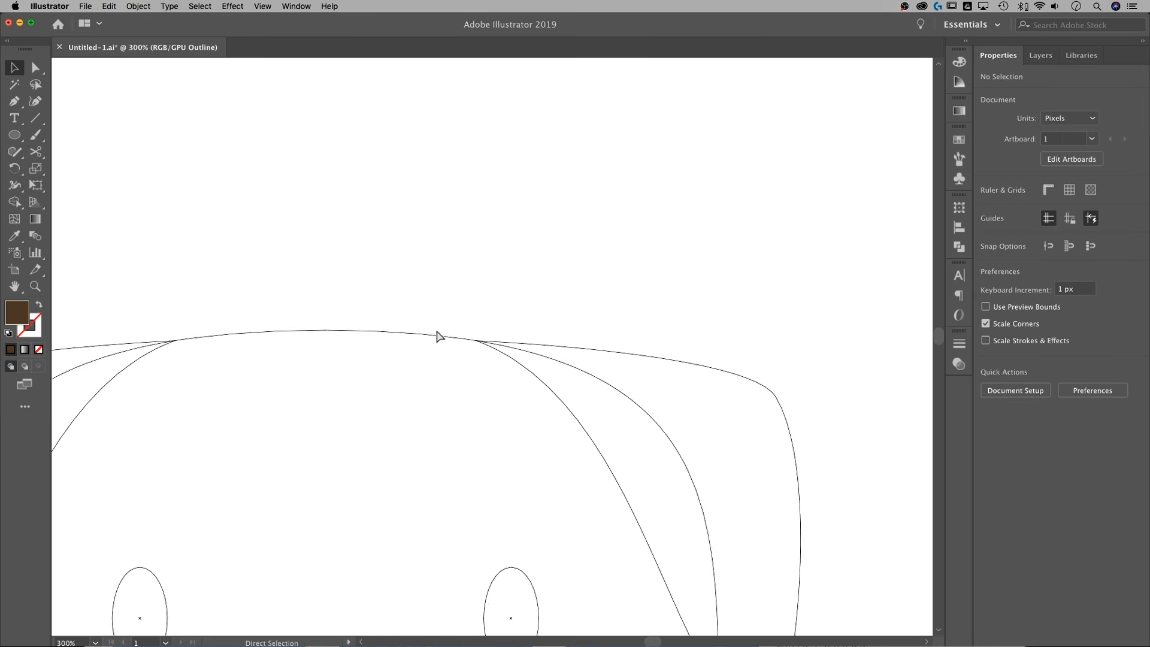
pyautogui.press('super+y')
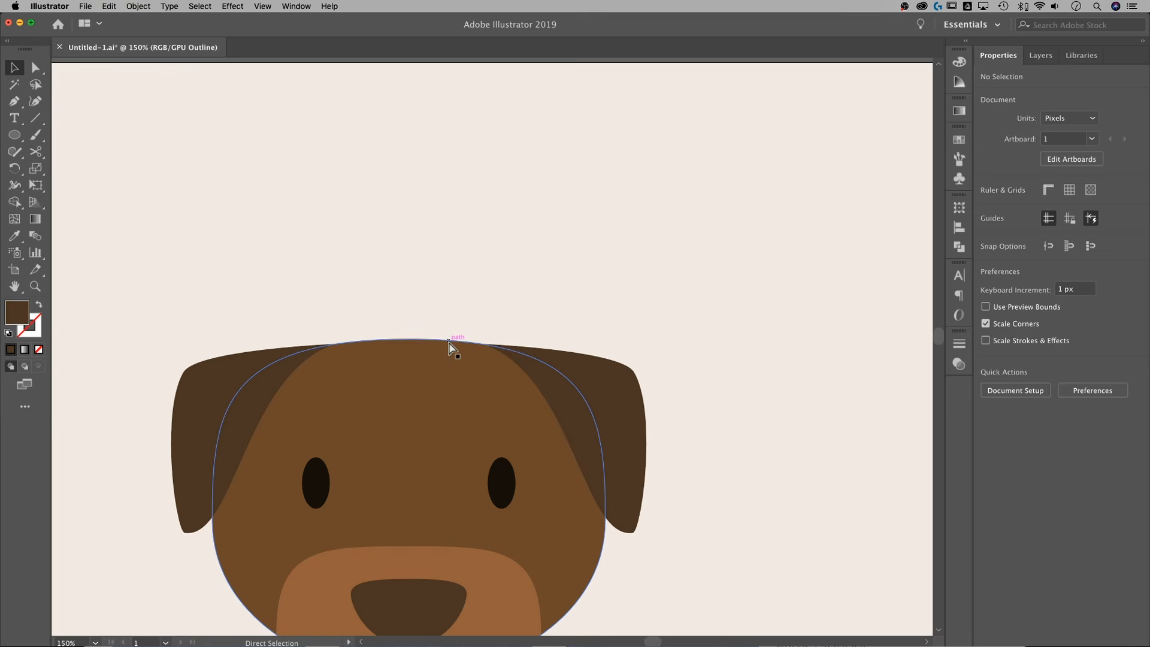
pyautogui.scroll(-5, 656, 294)
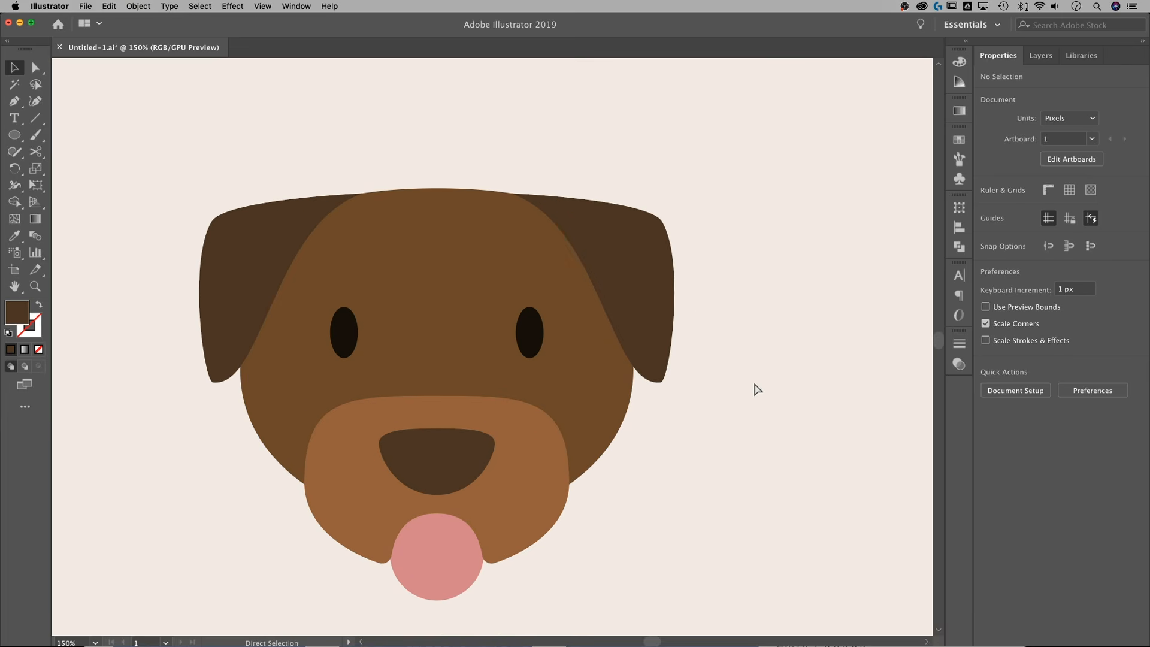
# Group the muzzle, nose and tongue, leaving the head shape out of the group.
pyautogui.press('super+minus')
pyautogui.press('super+minus')
pyautogui.press('super+minus')
pyautogui.moveTo(608, 390); pyautogui.dragTo(673, 360)
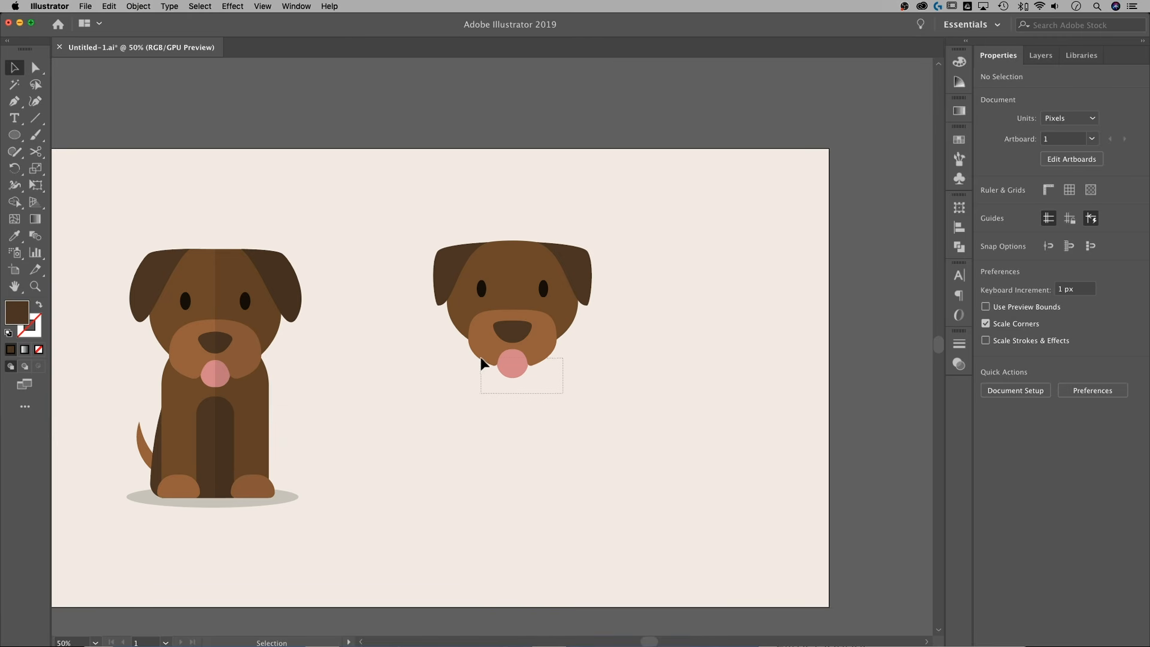
pyautogui.moveTo(483, 362); pyautogui.dragTo(482, 362)
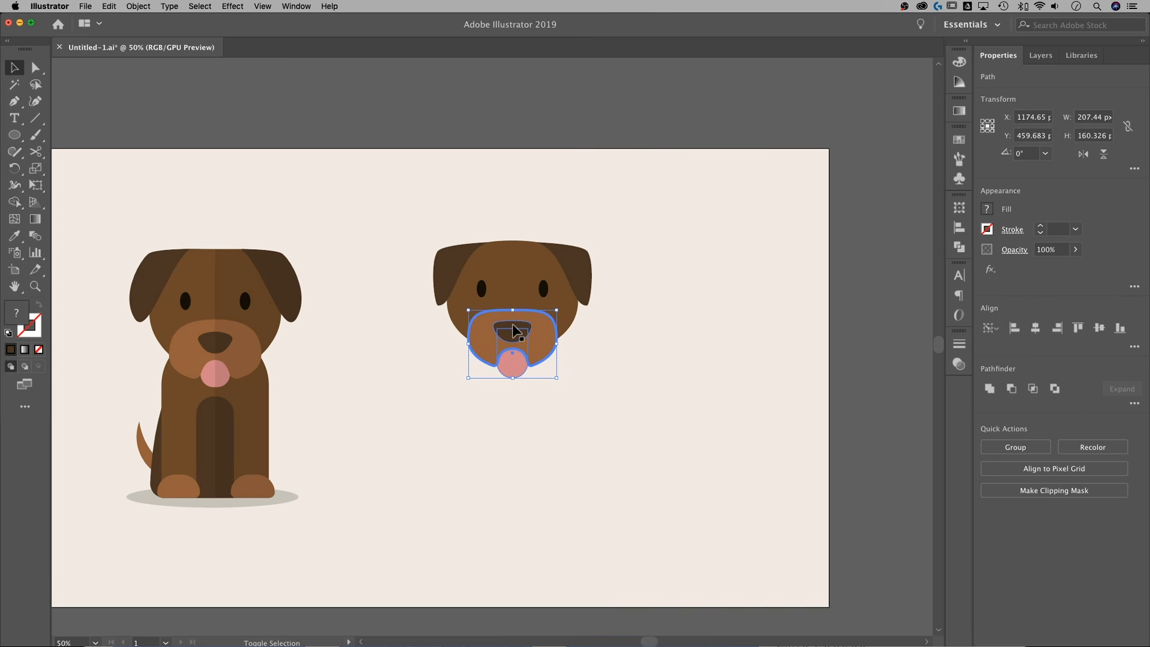
pyautogui.click(627, 413)
pyautogui.moveTo(591, 405); pyautogui.dragTo(482, 332)
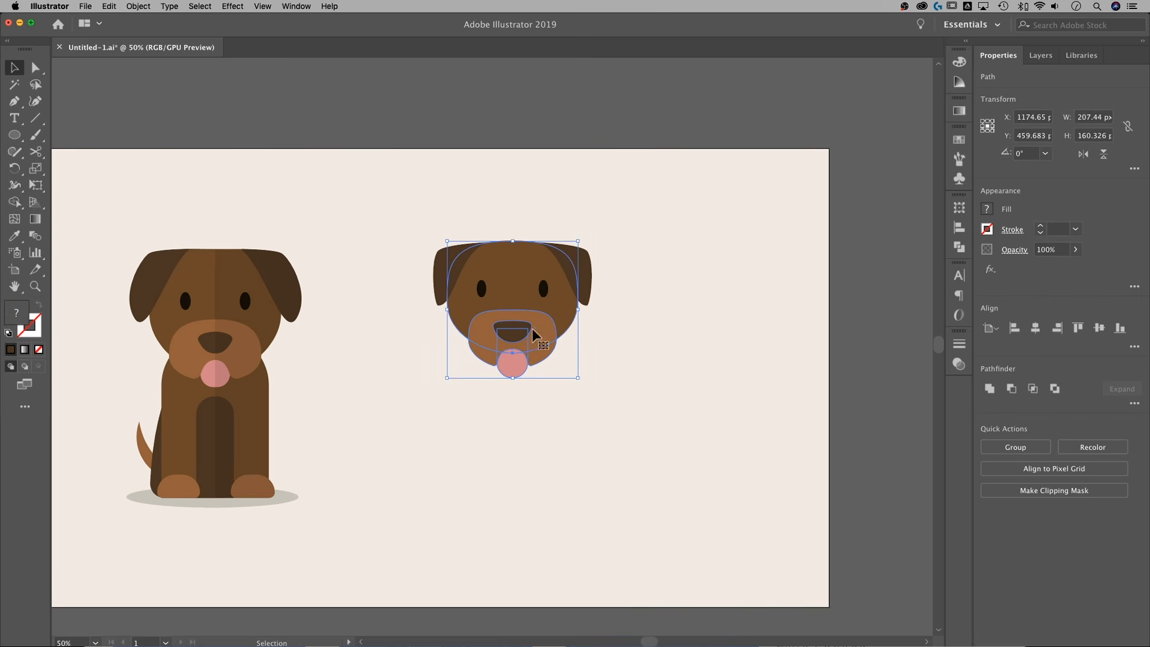
pyautogui.keyDown('shift'); pyautogui.click(563, 317); pyautogui.keyUp('shift')
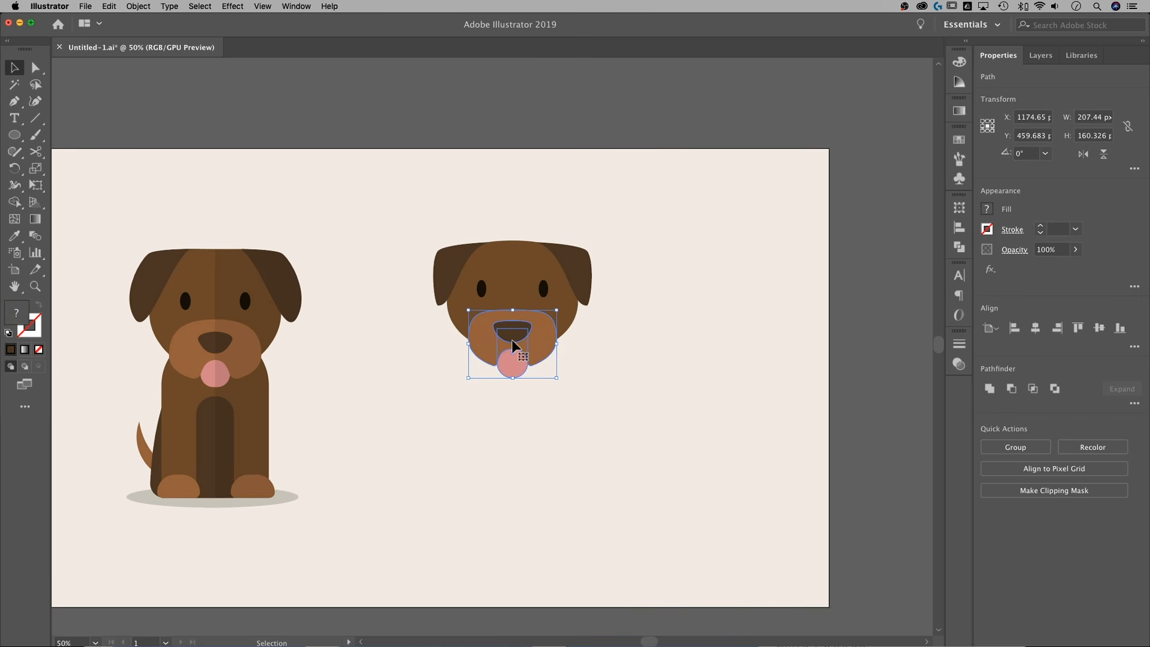
pyautogui.press('a')
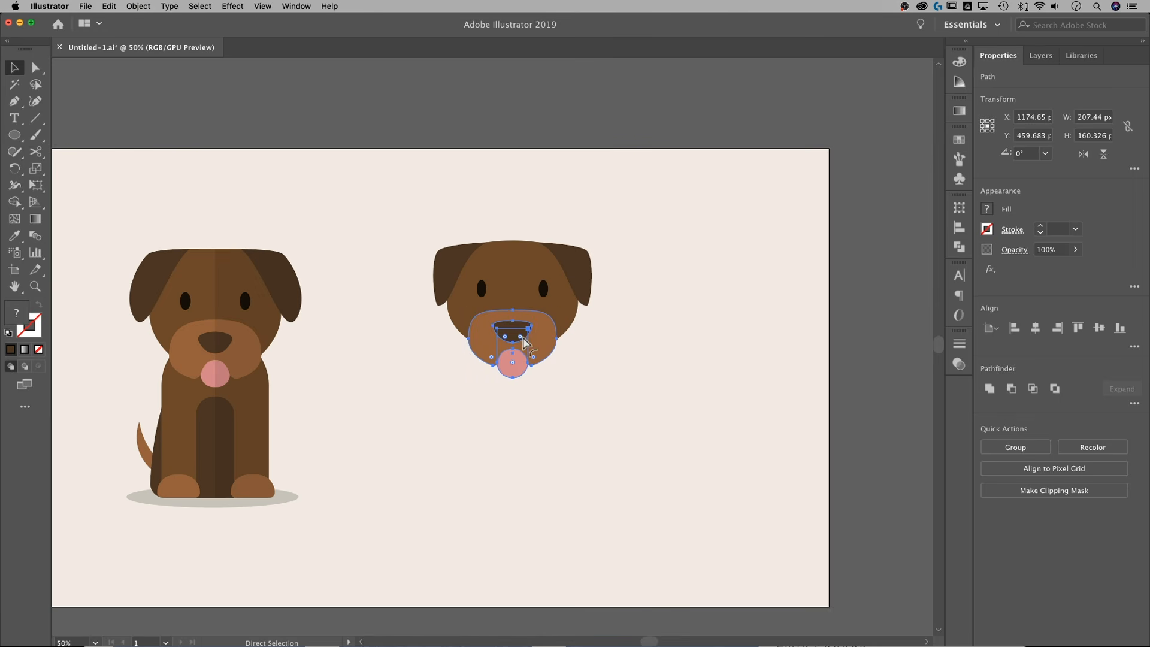
pyautogui.hotkey('ctrl', 'g')
# Raise the muzzle, nose and tongue group to about Y 445.17 px.
pyautogui.click(630, 372)
pyautogui.moveTo(537, 364); pyautogui.dragTo(544, 330)
pyautogui.press('super+z')
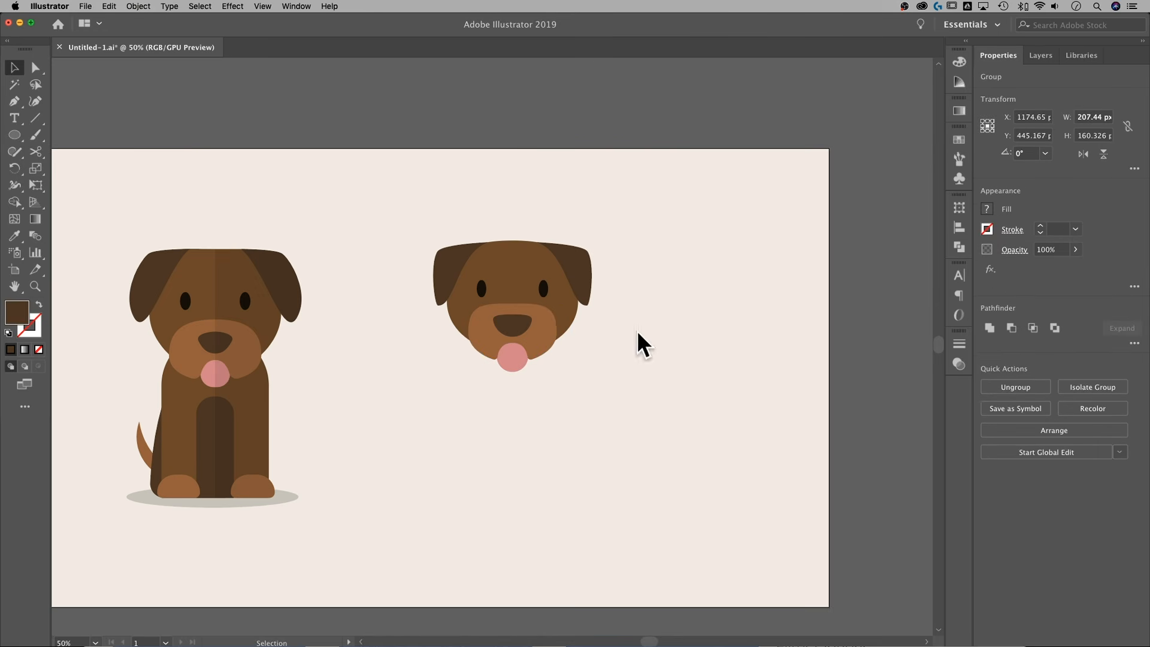
pyautogui.click(642, 328)
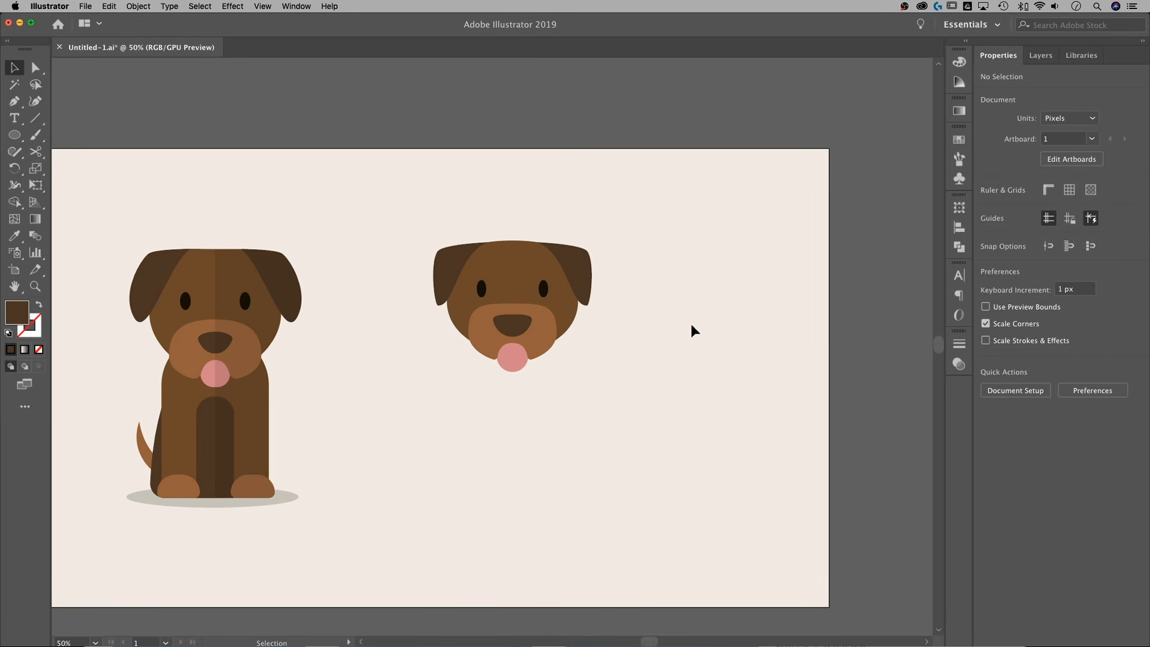
# Draw a body rectangle about 239 by 390 px beside the new head, filled with the head's brown.
pyautogui.moveTo(689, 323); pyautogui.dragTo(669, 305)
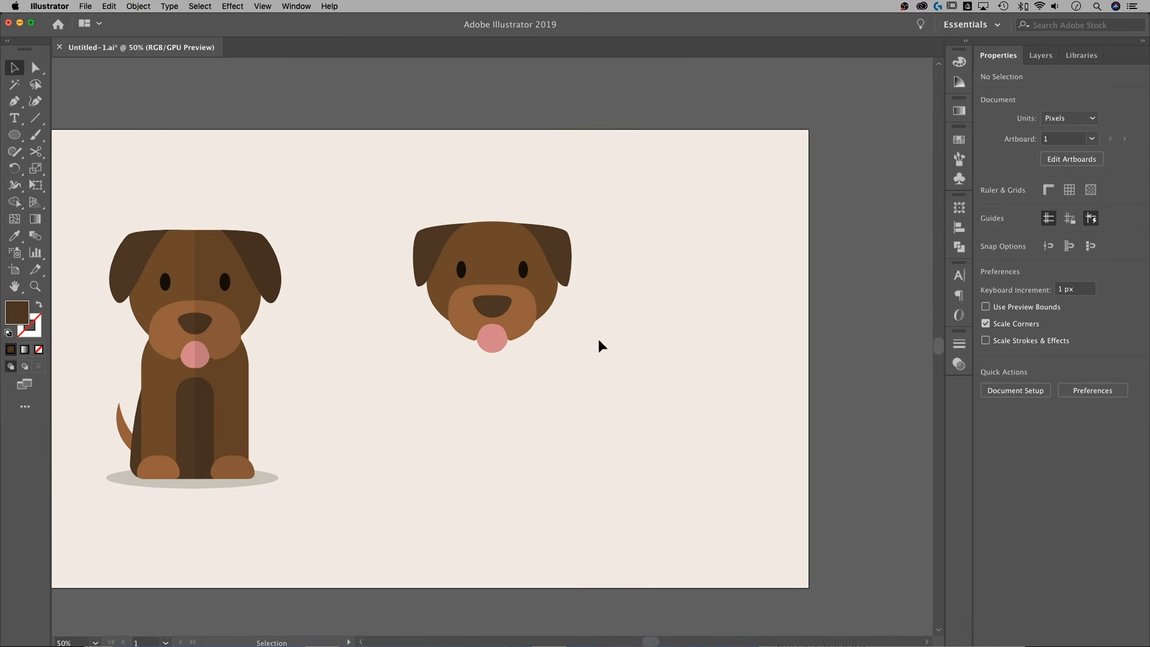
pyautogui.moveTo(598, 395); pyautogui.dragTo(512, 401)
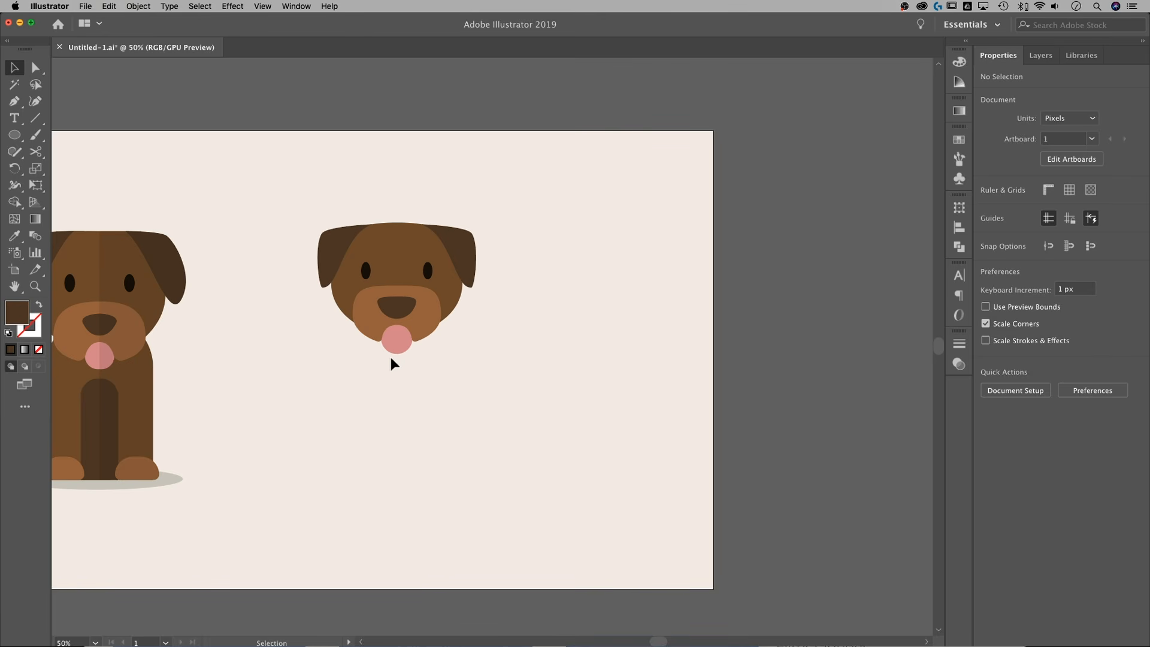
pyautogui.press('i')
pyautogui.click(397, 249)
pyautogui.press('v')
pyautogui.click(15, 136)
pyautogui.click(87, 135)
pyautogui.moveTo(526, 314); pyautogui.dragTo(628, 479)
# Round the body rectangle's two upper corners to about 119.56 px, forming a full arch.
pyautogui.press('a')
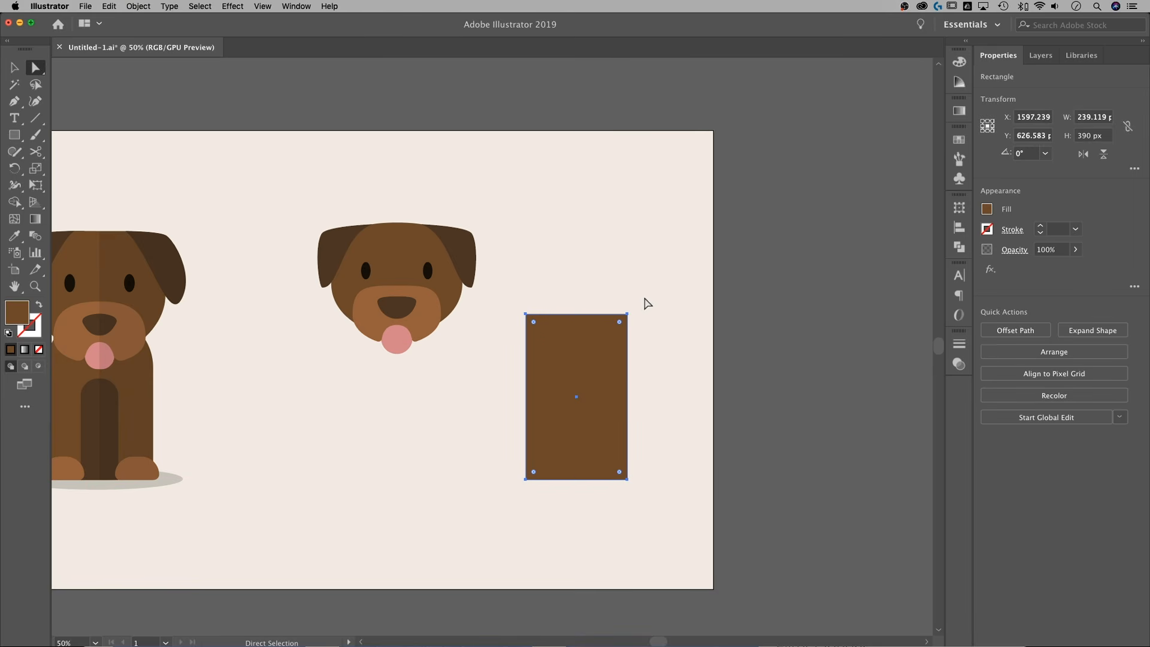
pyautogui.moveTo(601, 321); pyautogui.dragTo(507, 341)
pyautogui.moveTo(620, 322); pyautogui.dragTo(565, 389)
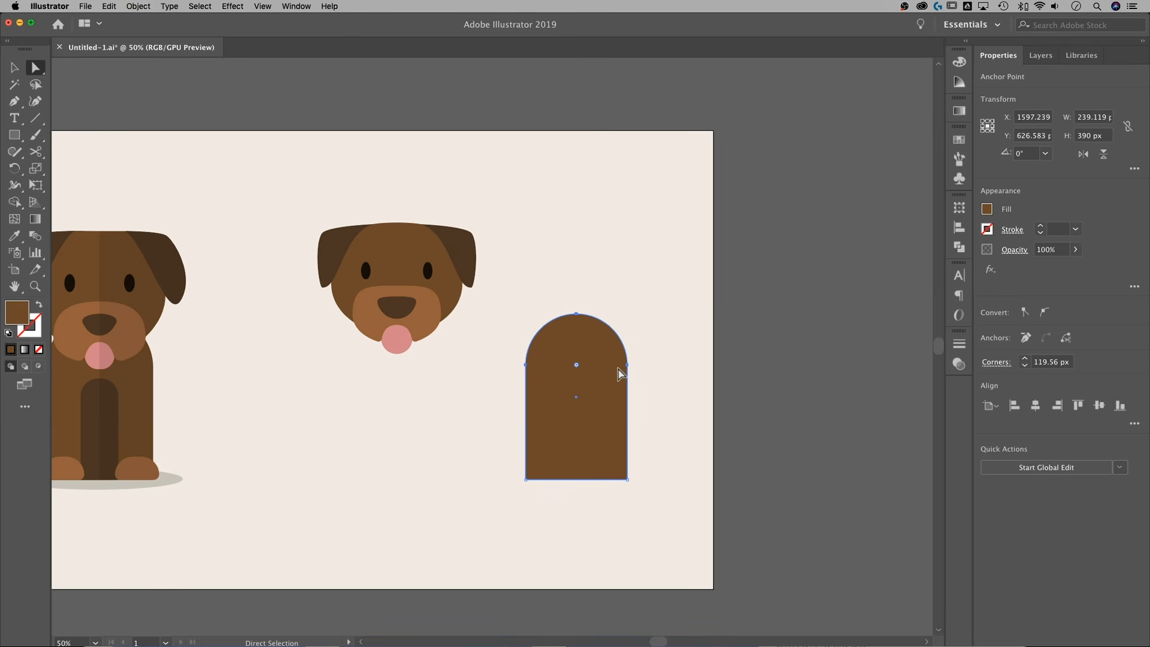
# Duplicate the arched body shape and scale the copy to about 160 by 260.5 px, keeping its base on the same line.
pyautogui.press('v')
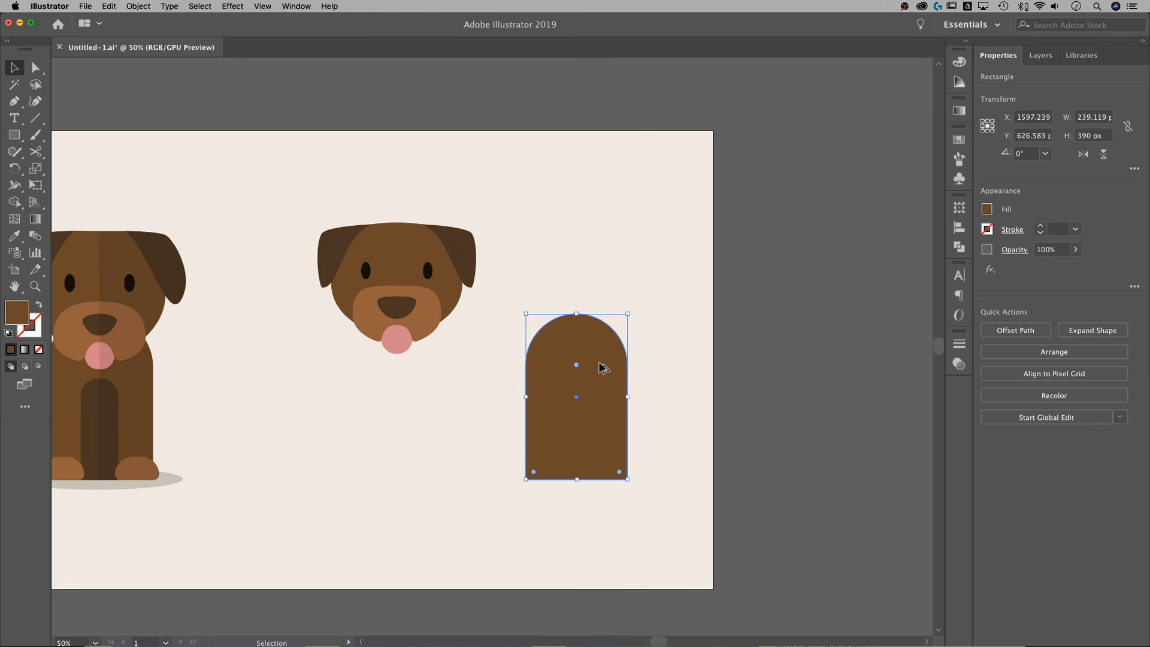
pyautogui.moveTo(602, 367); pyautogui.dragTo(572, 367)
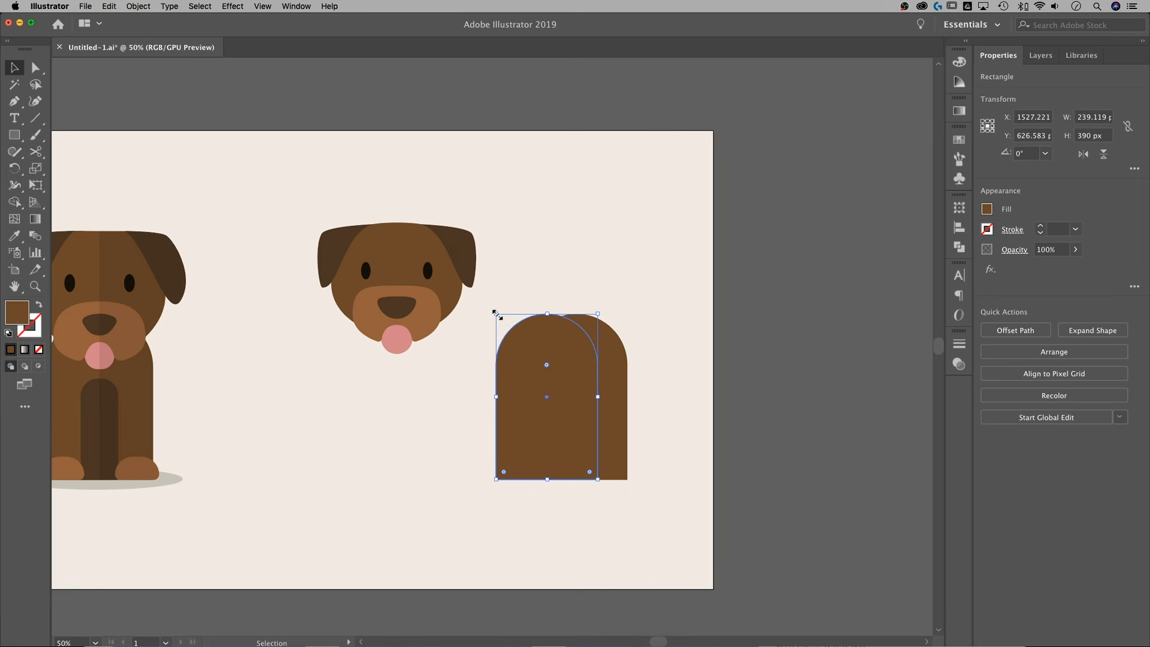
pyautogui.moveTo(497, 315); pyautogui.dragTo(524, 371)
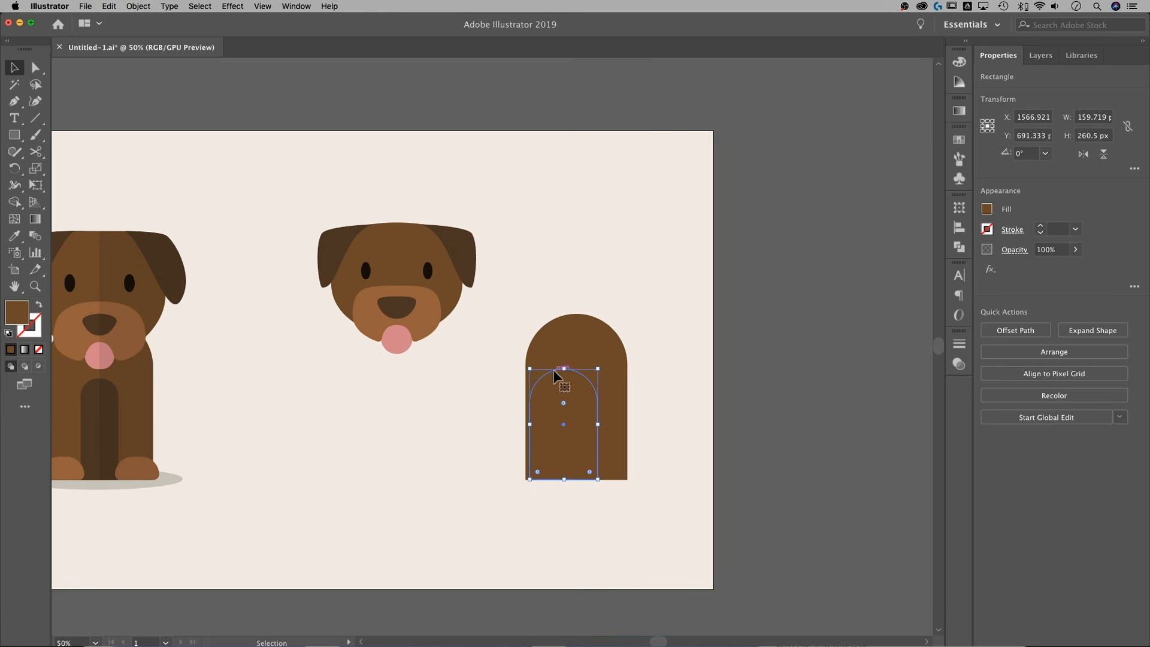
# Fill the smaller arch with the dark brown sampled from the right ear.
pyautogui.press('i')
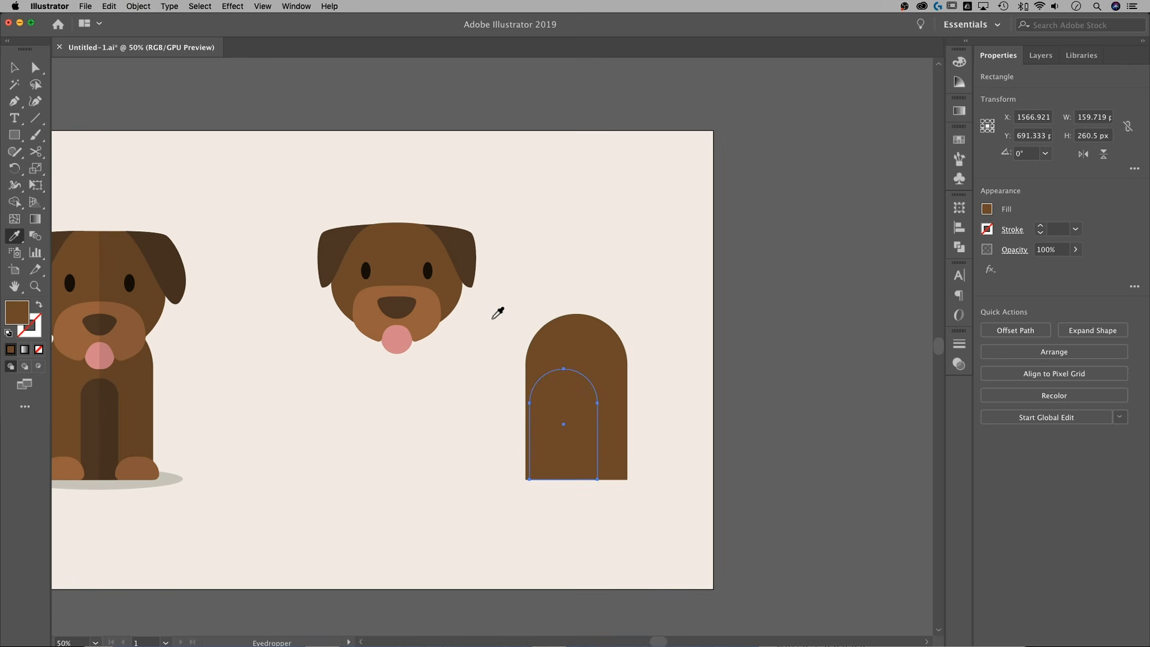
pyautogui.click(465, 247)
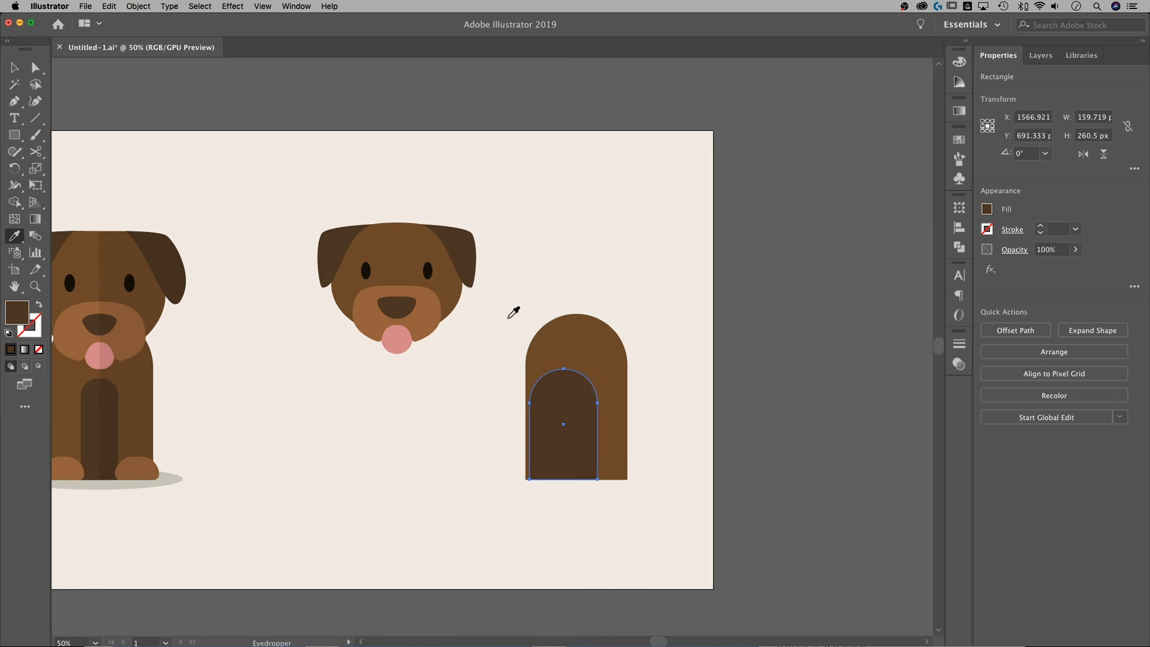
pyautogui.press('v')
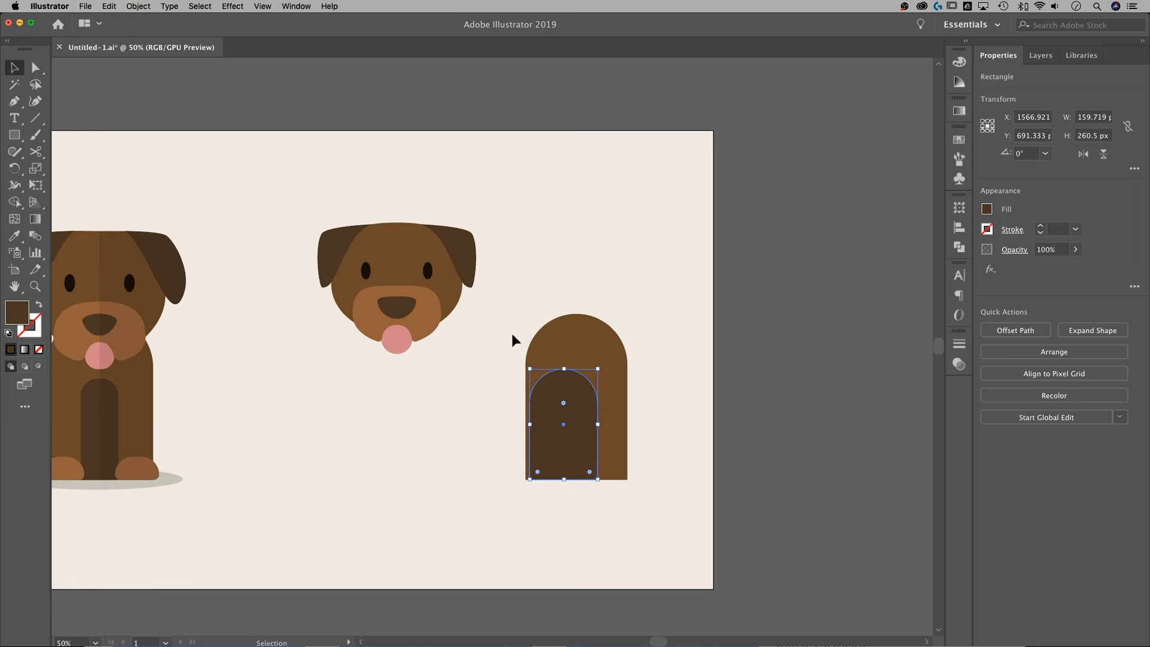
# Center the dark arch horizontally on the body, using the body shape as the key object.
pyautogui.keyDown('shift'); pyautogui.click(588, 335); pyautogui.keyUp('shift')
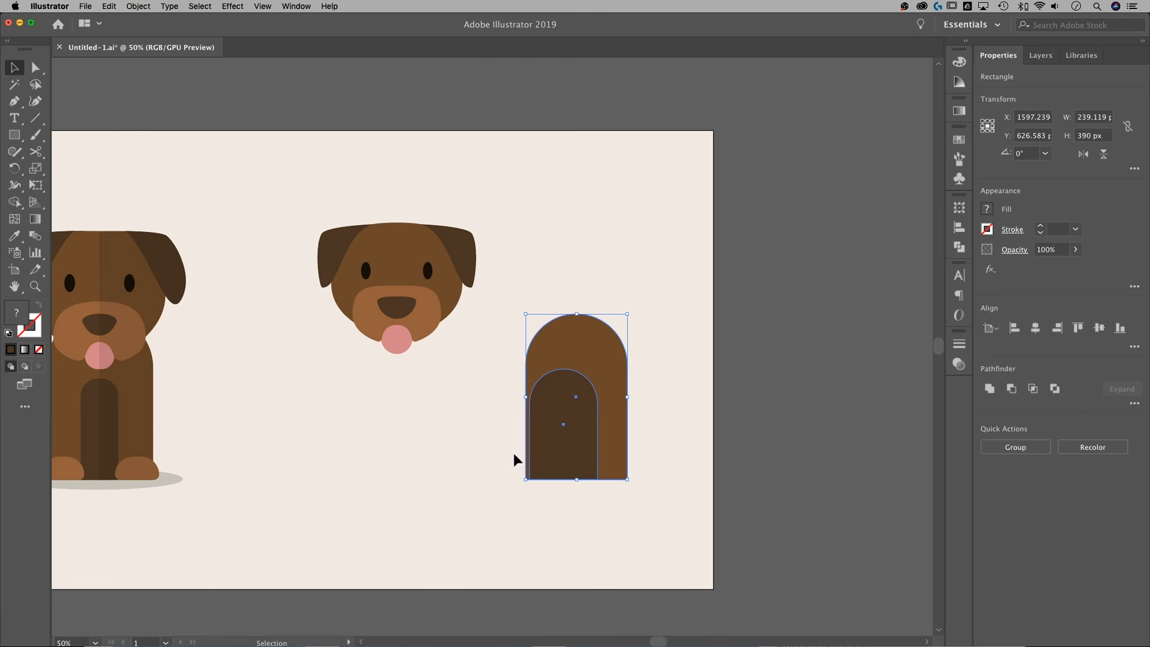
pyautogui.click(582, 349)
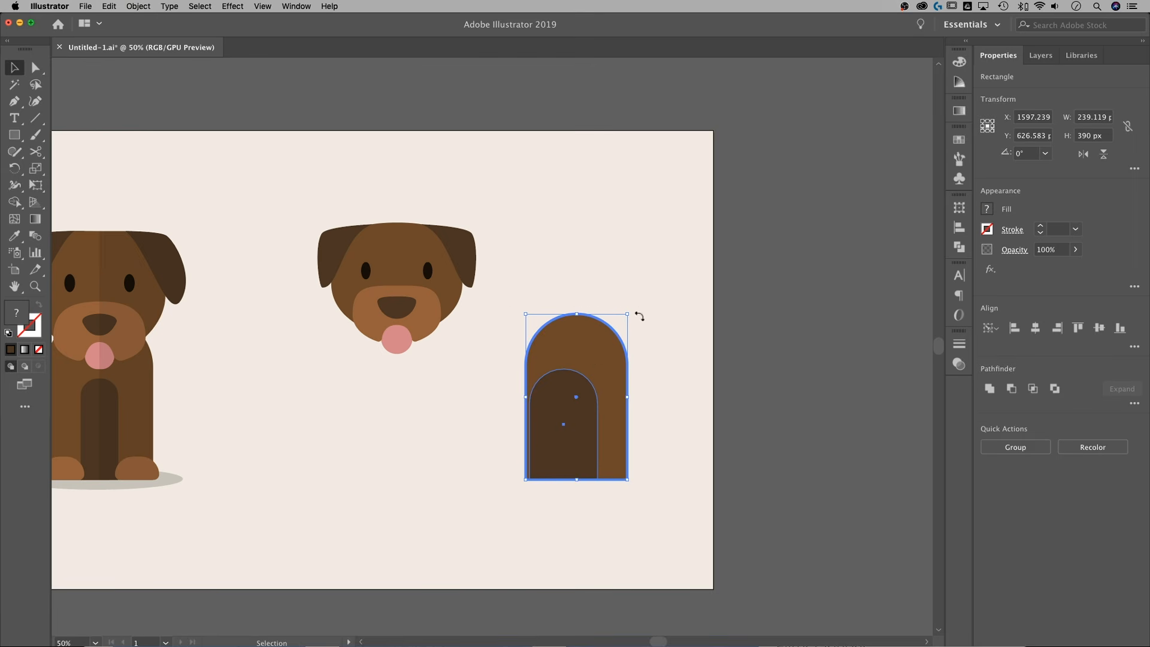
pyautogui.click(1036, 328)
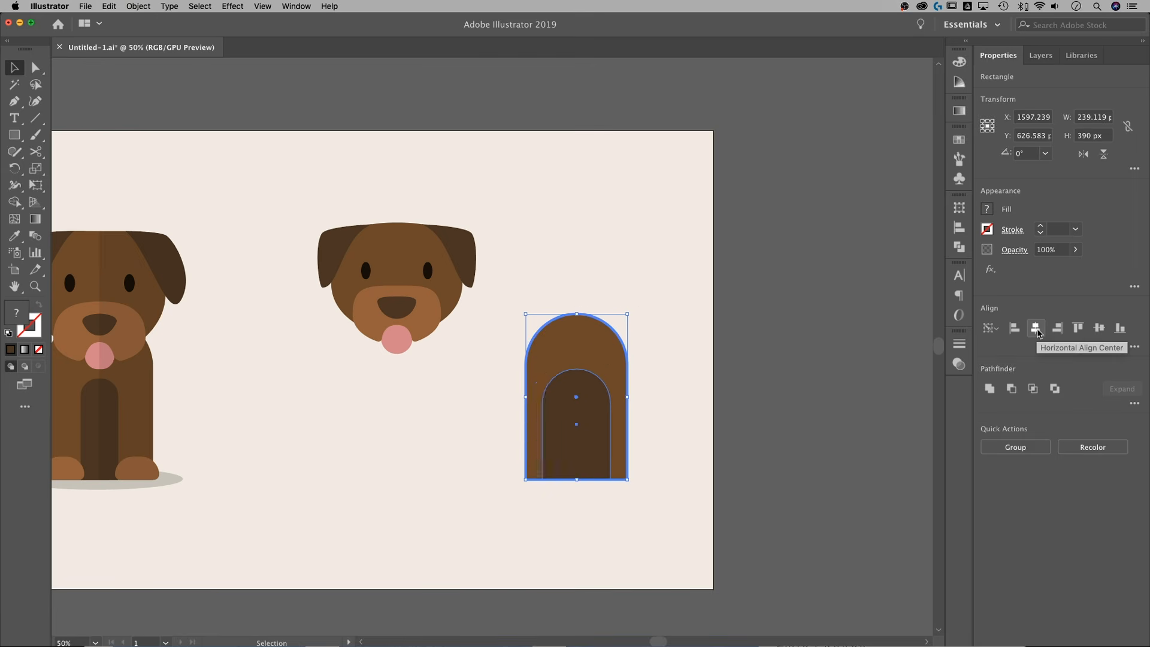
pyautogui.click(662, 393)
# Narrow the dark inner arch symmetrically about its center to about 85 px wide.
pyautogui.click(595, 402)
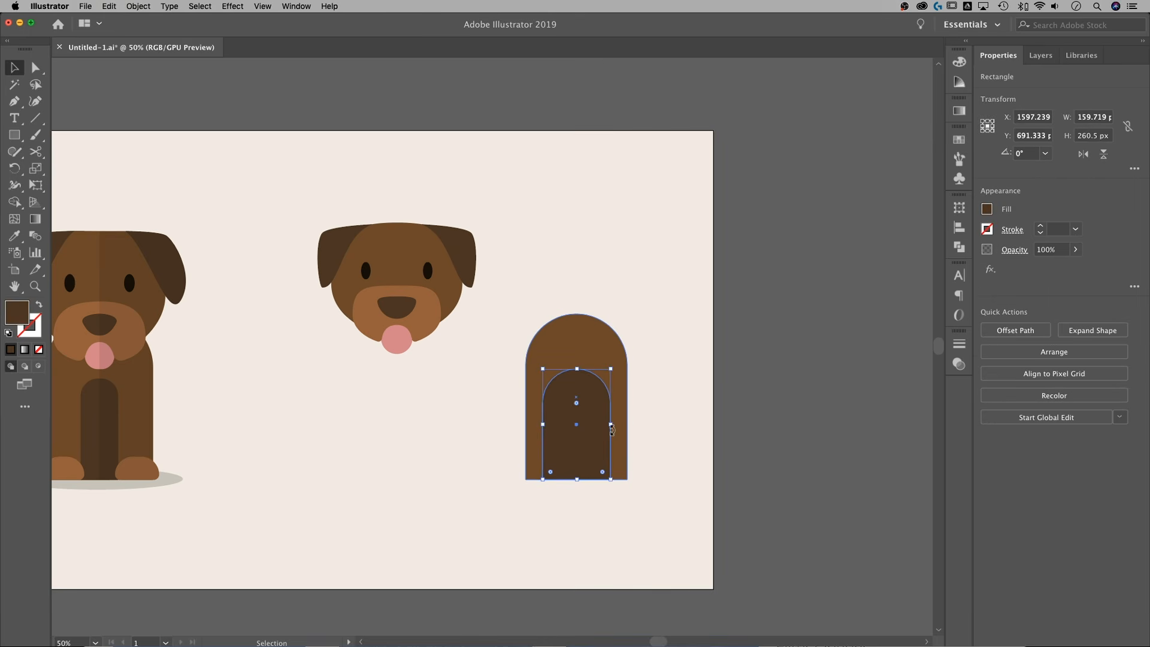
pyautogui.moveTo(611, 424); pyautogui.dragTo(601, 426)
pyautogui.moveTo(601, 426); pyautogui.dragTo(595, 425)
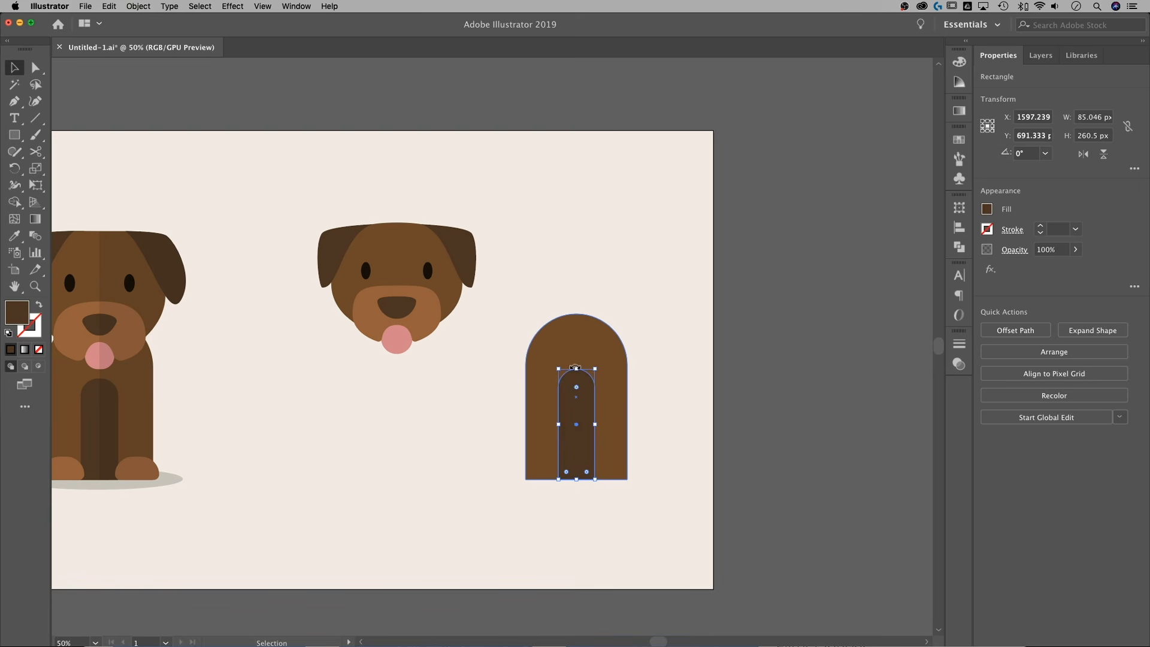
# Shorten the dark inner arch by lowering its top edge, keeping its base on the body's bottom edge.
pyautogui.moveTo(575, 369); pyautogui.dragTo(577, 390)
pyautogui.press('super+z')
pyautogui.click(671, 342)
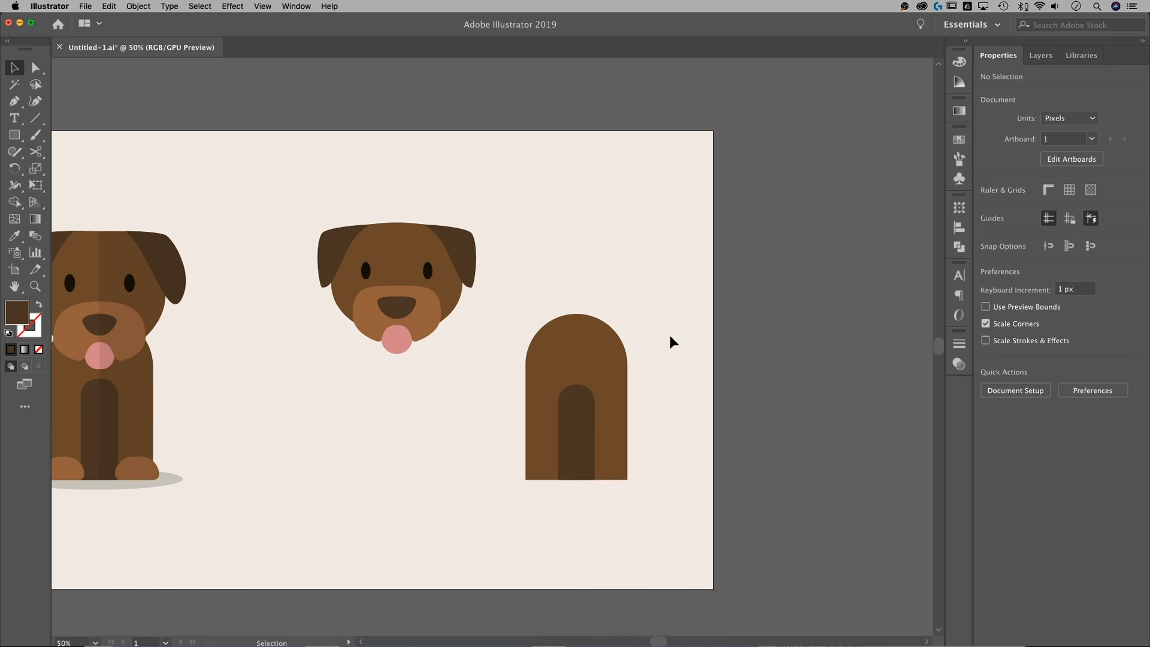
# Draw a closed, dome-shaped paw with the Pen tool over the left leg's base, its flat edge aligned with the body's bottom.
pyautogui.moveTo(648, 489); pyautogui.dragTo(627, 470)
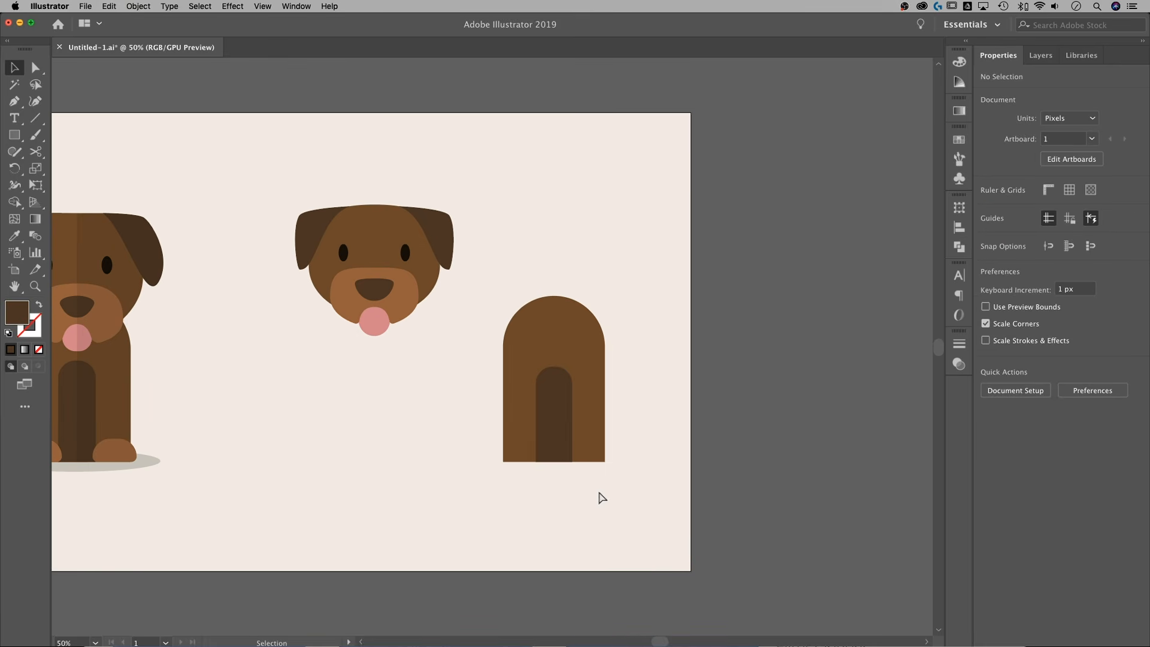
pyautogui.press('super+equal')
pyautogui.press('super+equal')
pyautogui.press('super+equal')
pyautogui.moveTo(405, 517); pyautogui.dragTo(239, 286)
pyautogui.press('p')
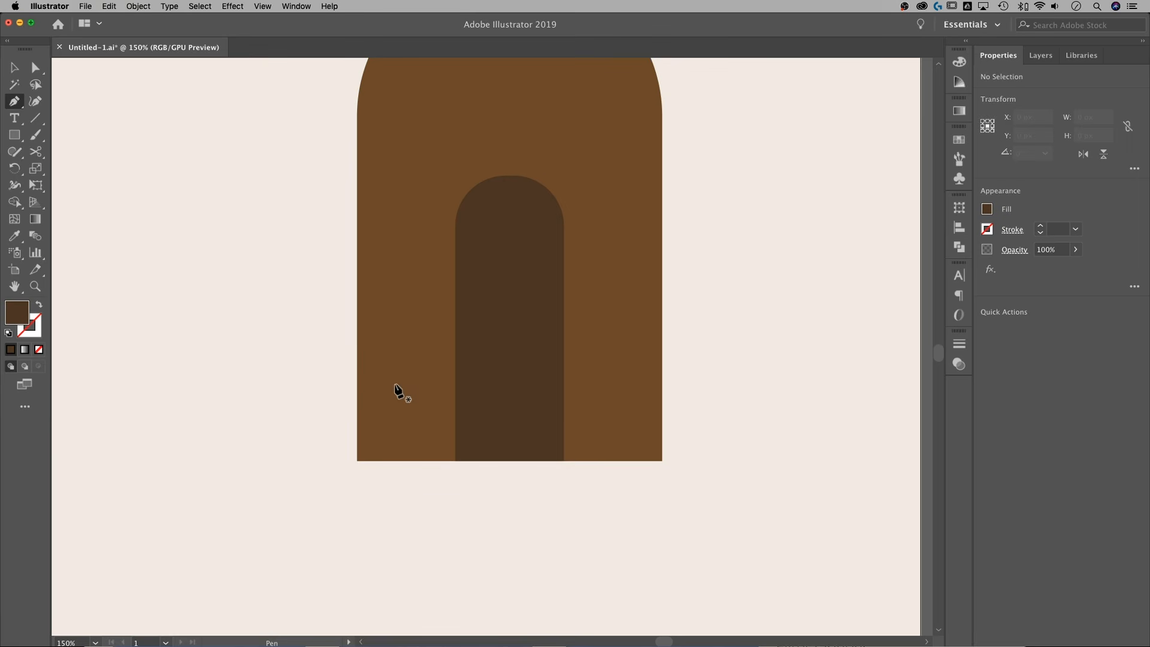
pyautogui.moveTo(408, 382); pyautogui.dragTo(412, 381)
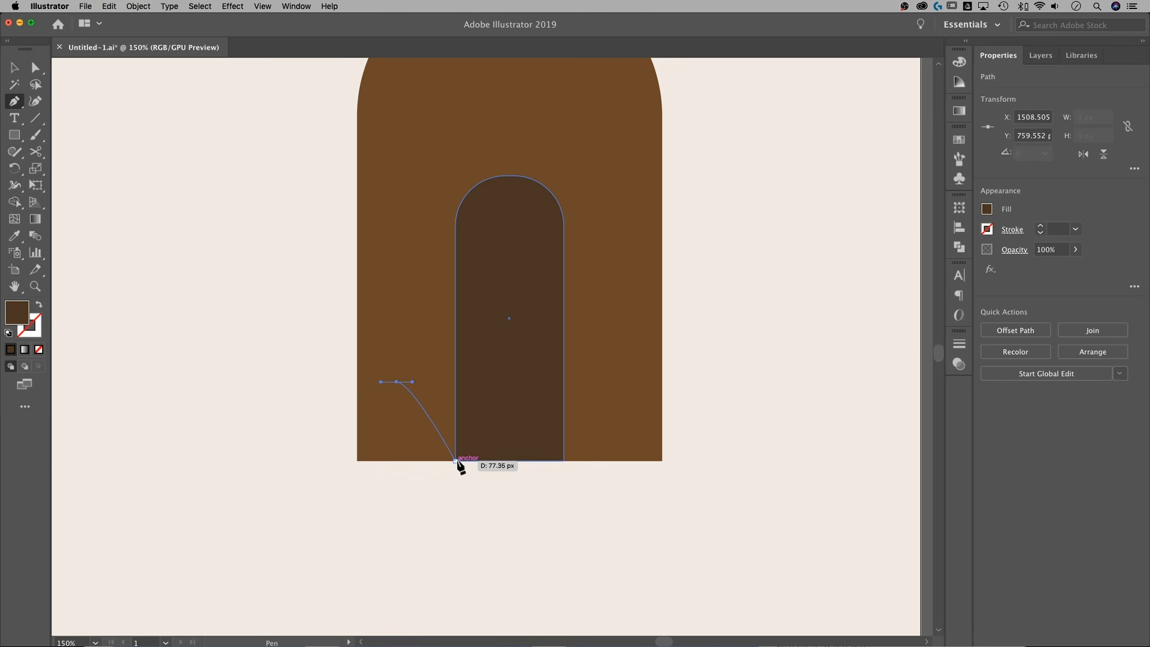
pyautogui.moveTo(459, 461); pyautogui.dragTo(451, 508)
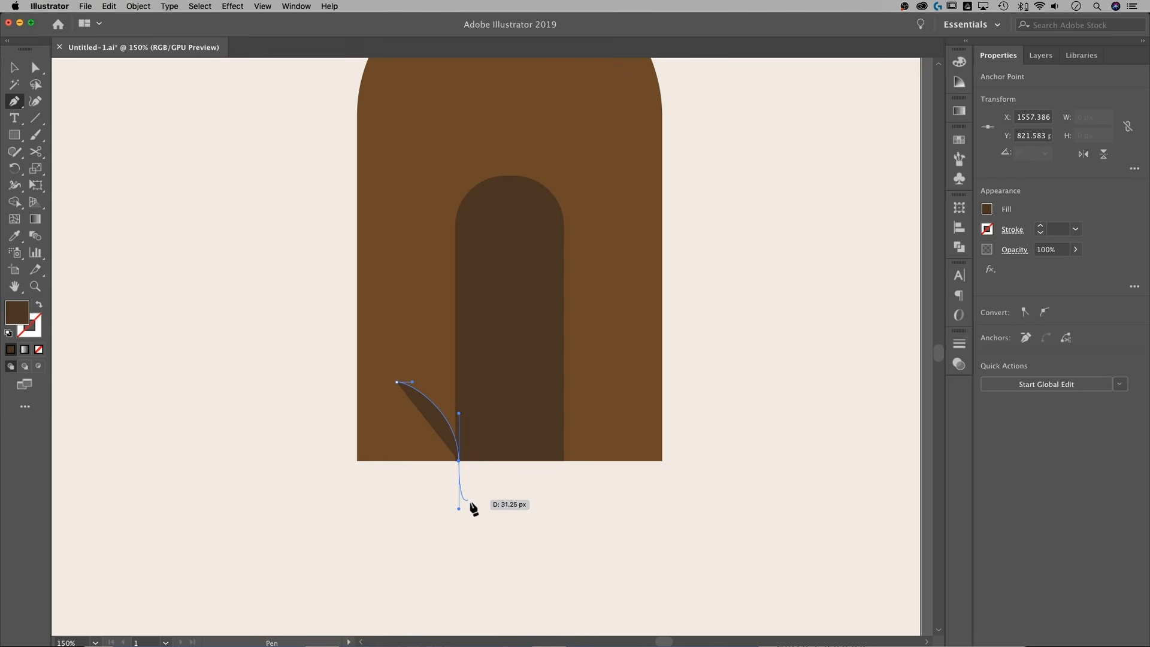
pyautogui.click(459, 462)
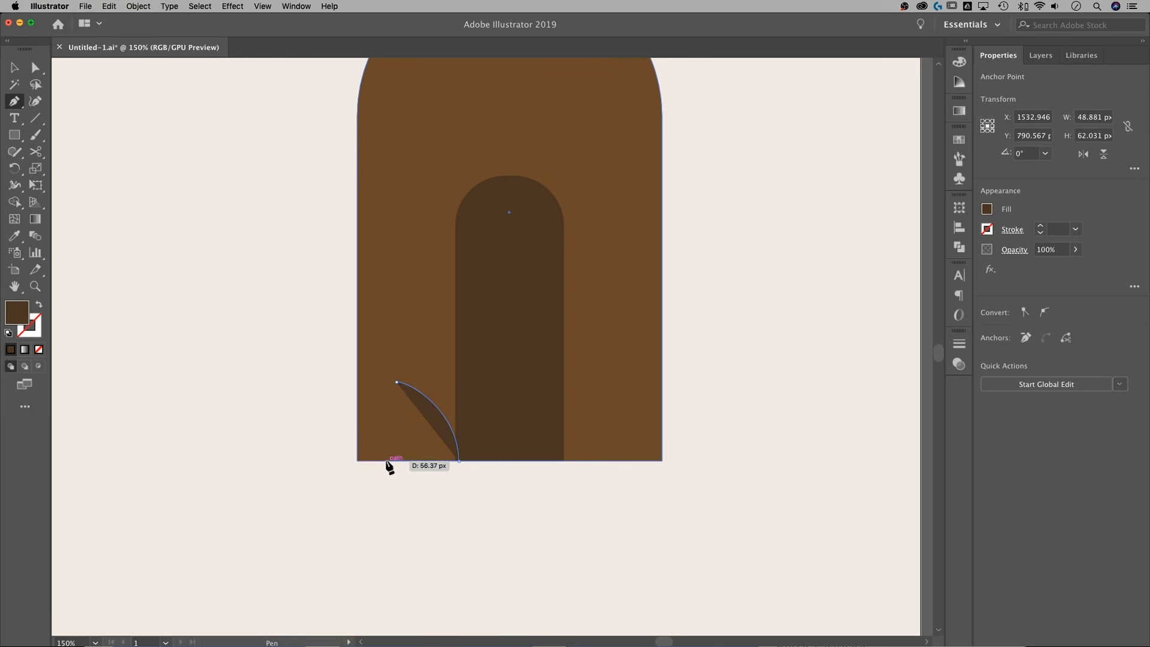
pyautogui.click(347, 460)
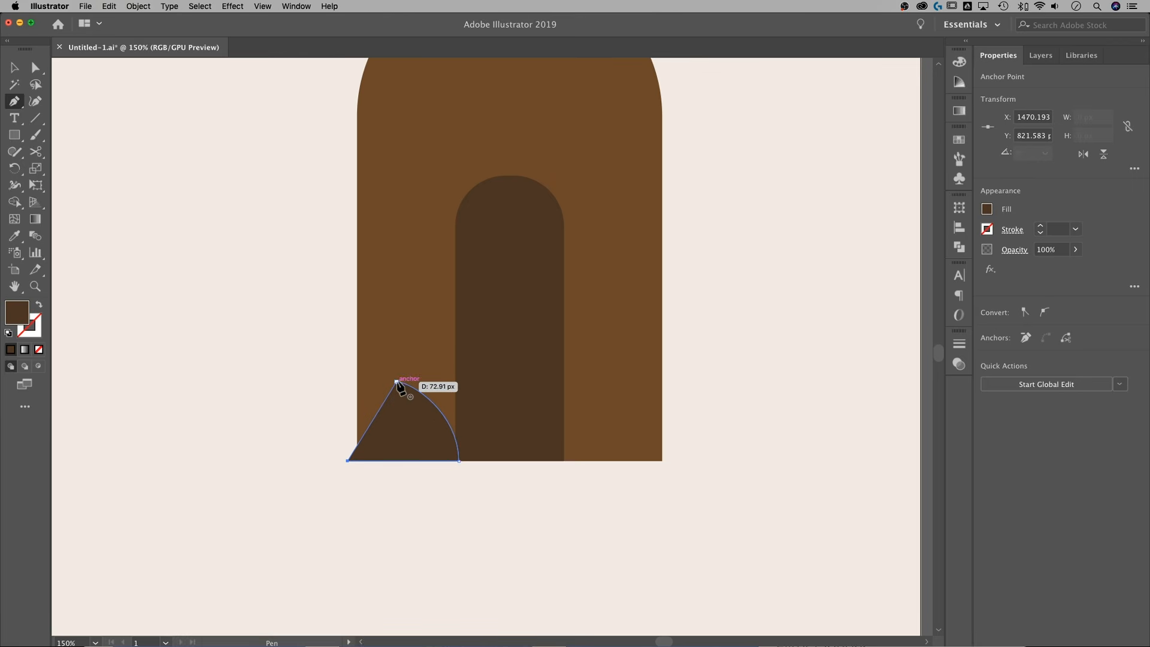
pyautogui.moveTo(396, 381); pyautogui.dragTo(436, 389)
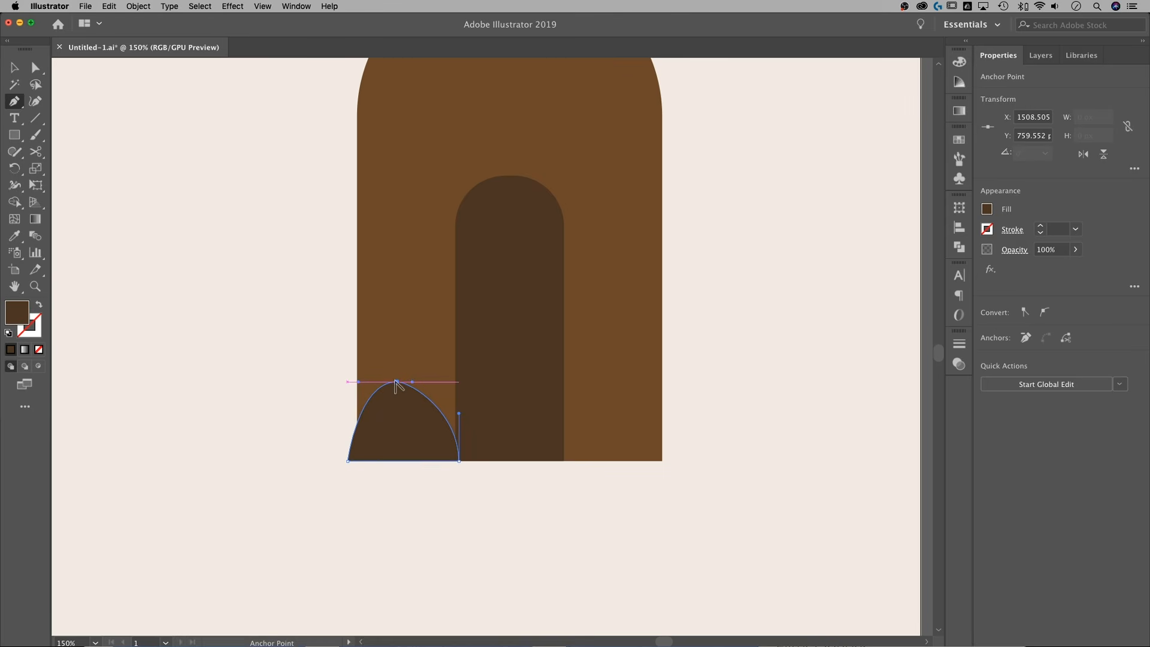
# Smooth the paw's peak with a horizontal curve handle and lower it so the paw is about 87 by 46 px.
pyautogui.moveTo(396, 382); pyautogui.dragTo(434, 381)
pyautogui.click(459, 460)
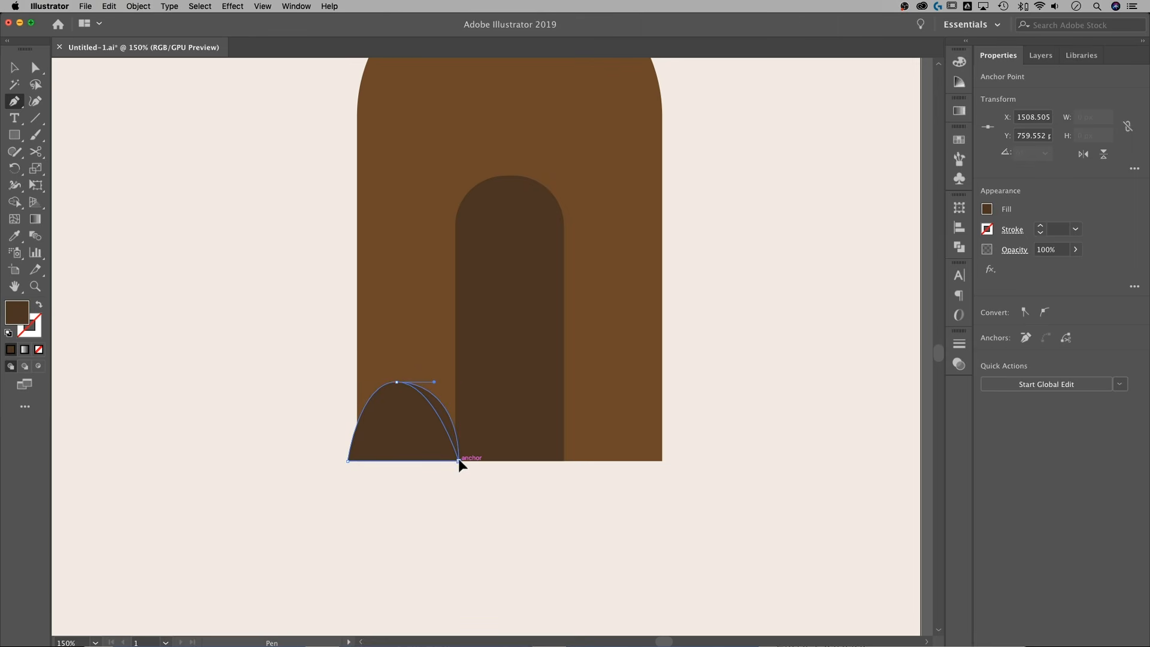
pyautogui.moveTo(397, 382)
pyautogui.mouseDown()
pyautogui.moveTo(450, 386)
pyautogui.moveTo(401, 383)
pyautogui.moveTo(403, 403)
pyautogui.mouseUp()
pyautogui.press('a')
pyautogui.click(456, 503)
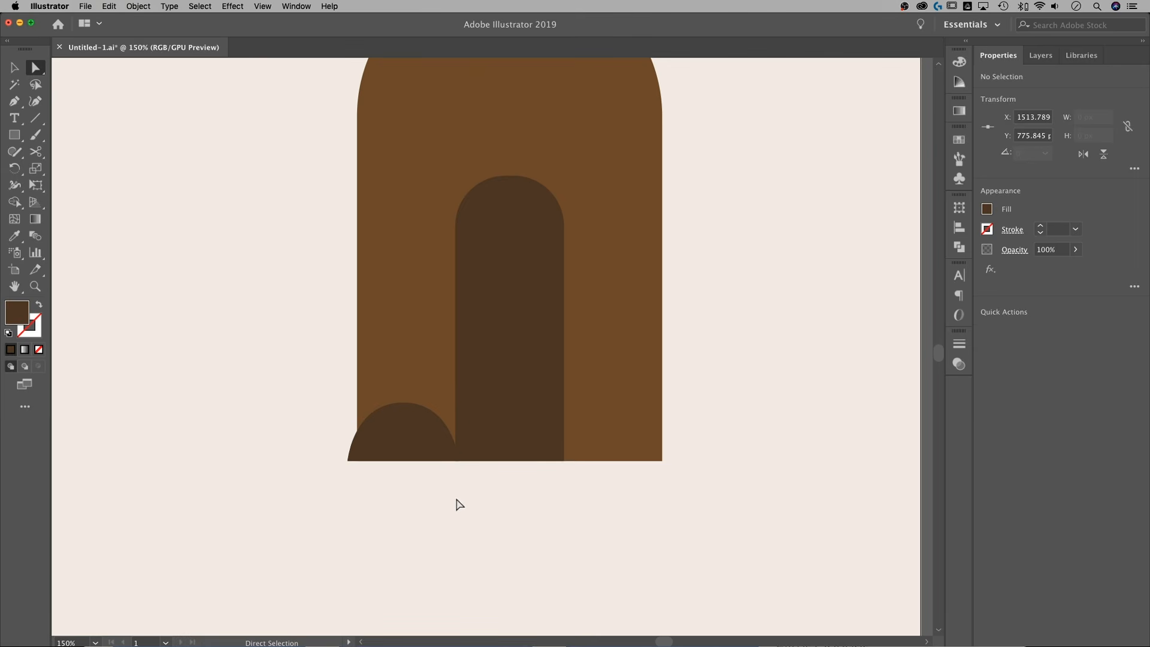
# Fill the paw with the light brown sampled from the muzzle.
pyautogui.press('v')
pyautogui.click(416, 431)
pyautogui.click(496, 380)
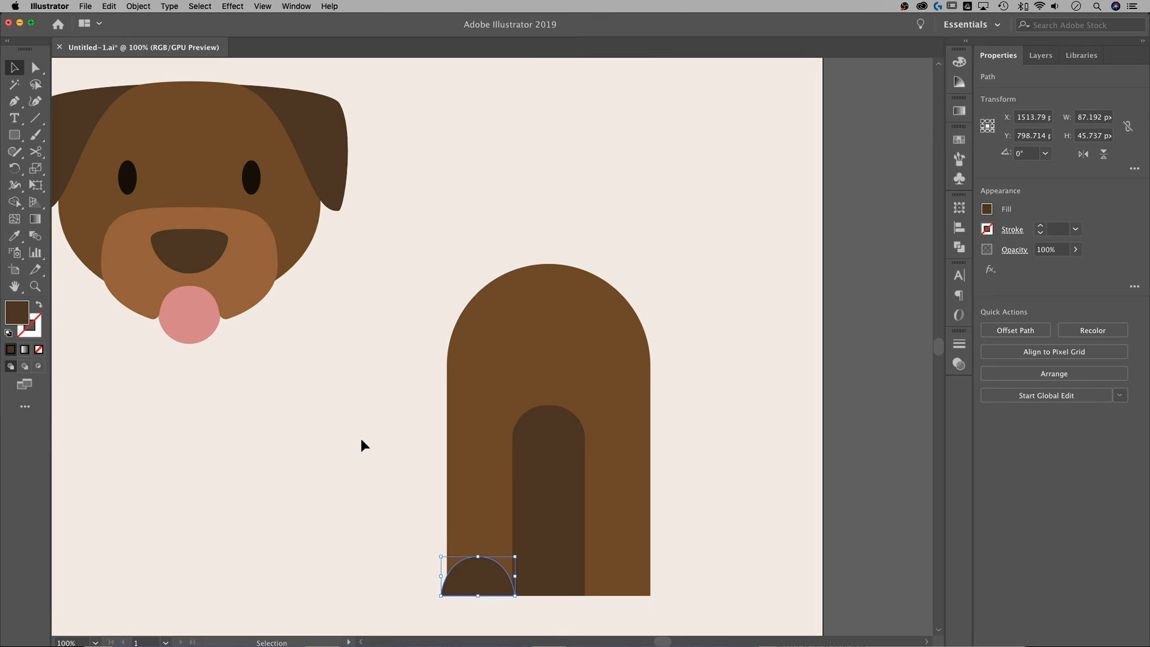
pyautogui.press('i')
pyautogui.click(269, 275)
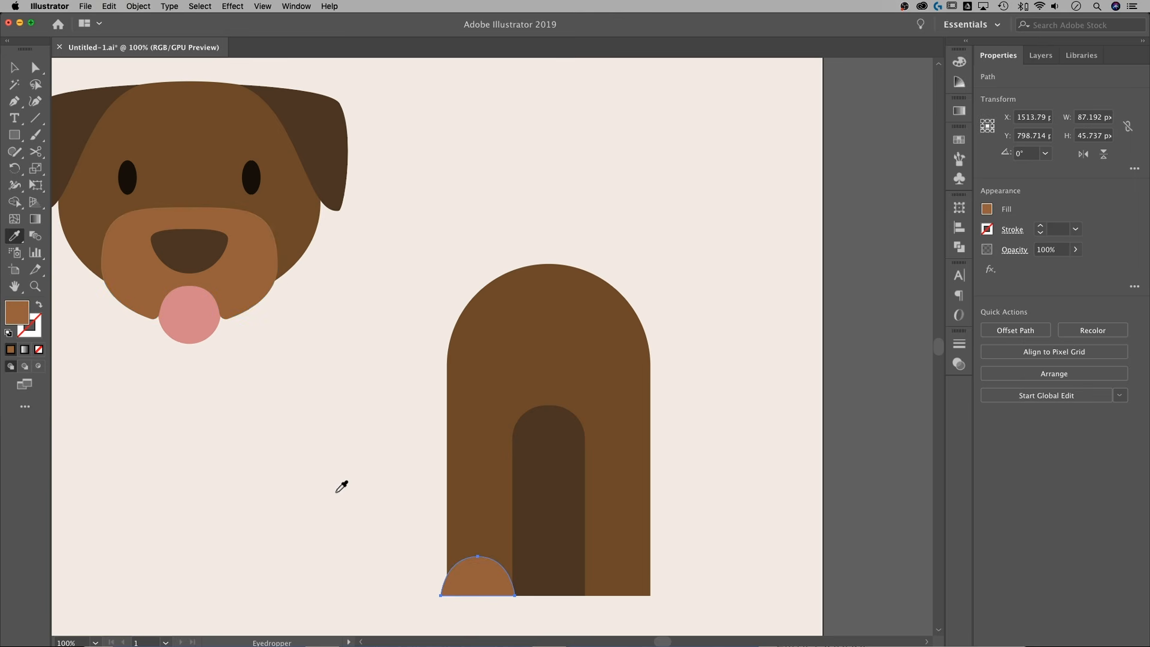
pyautogui.press('v')
pyautogui.click(349, 516)
# Round both bottom corners of the paw with a radius of about 5 px.
pyautogui.moveTo(355, 533); pyautogui.dragTo(294, 433)
pyautogui.press('super+plus')
pyautogui.press('super+plus')
pyautogui.press('super+plus')
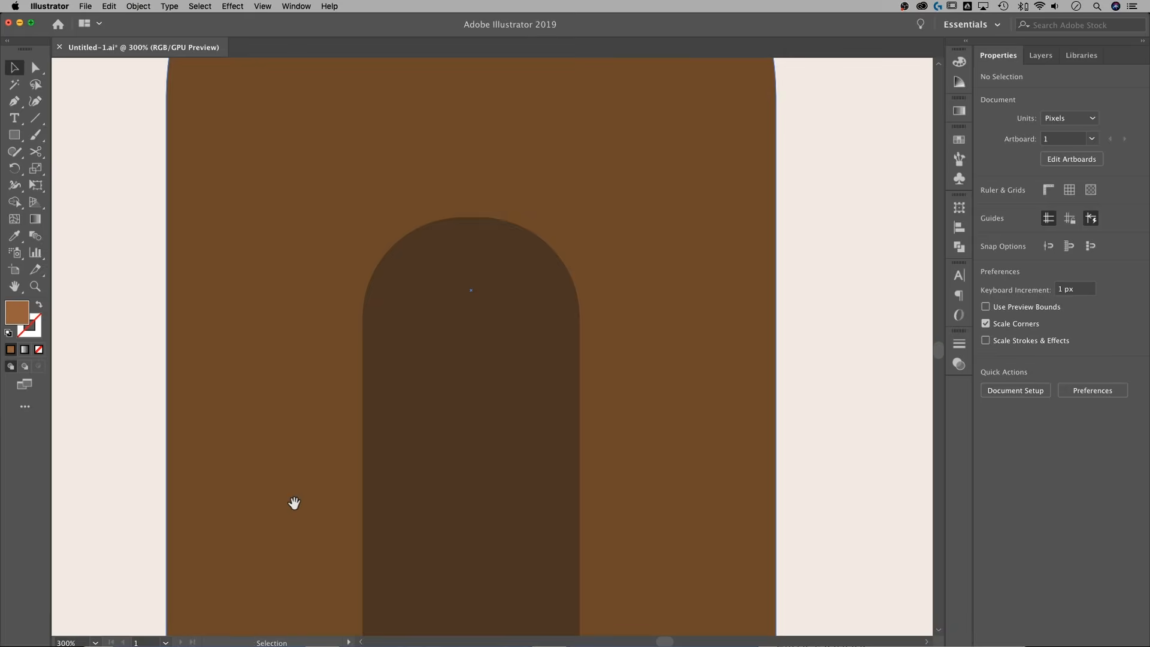
pyautogui.moveTo(294, 502); pyautogui.dragTo(405, 147)
pyautogui.click(358, 421)
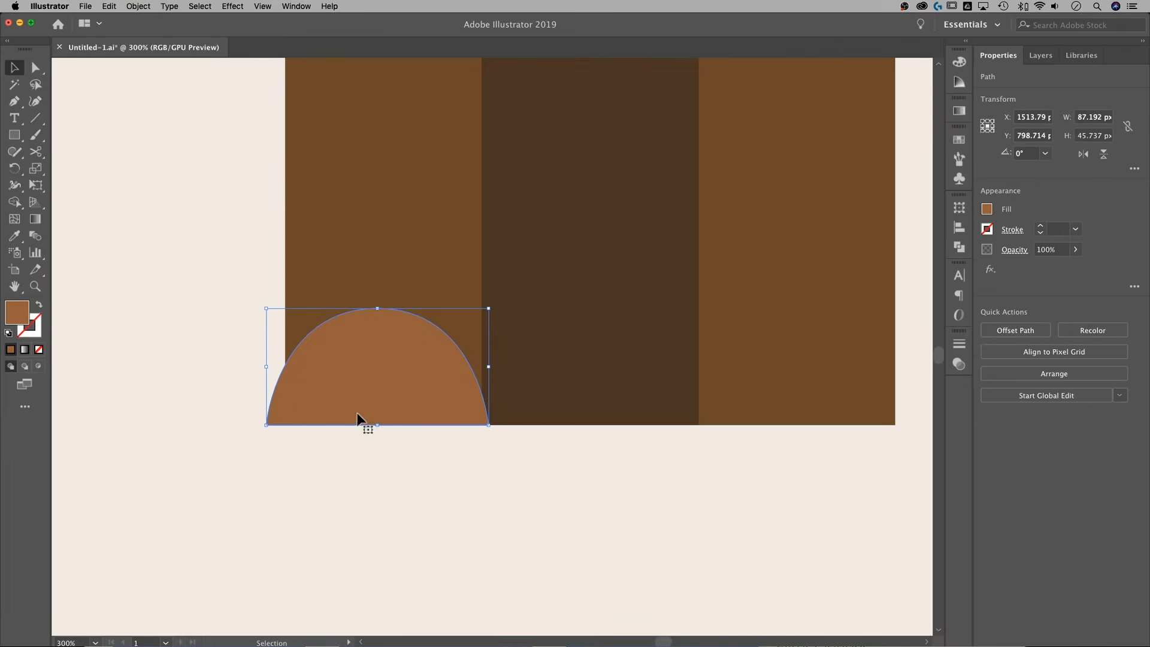
pyautogui.press('a')
pyautogui.moveTo(276, 419); pyautogui.dragTo(283, 413)
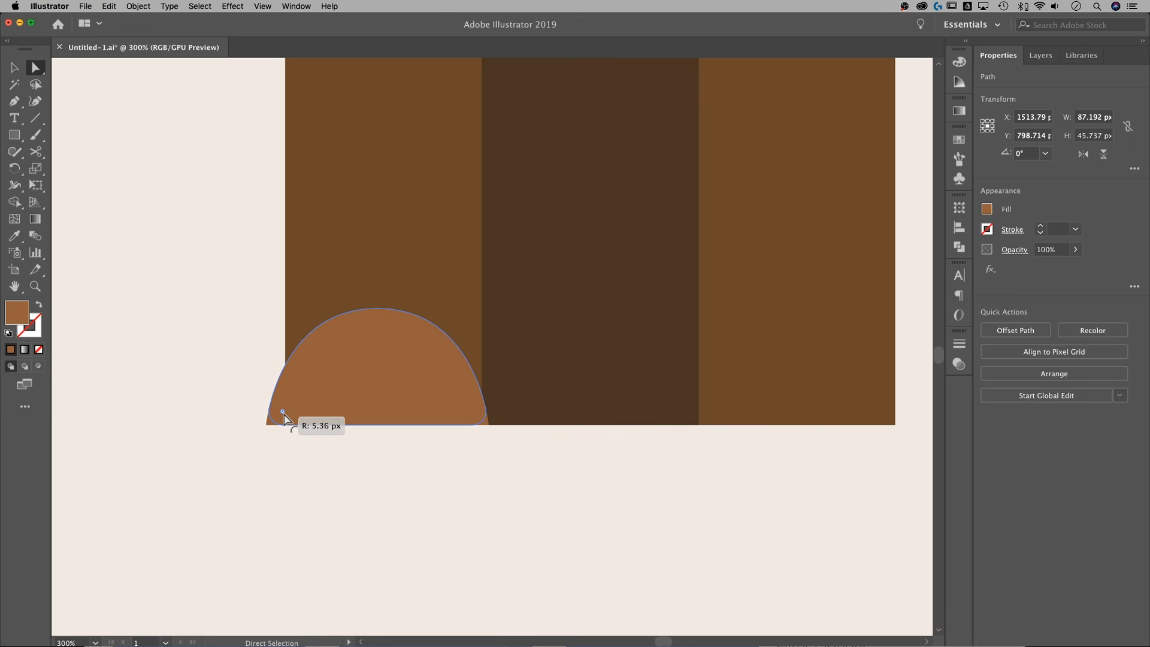
pyautogui.moveTo(284, 416); pyautogui.dragTo(285, 416)
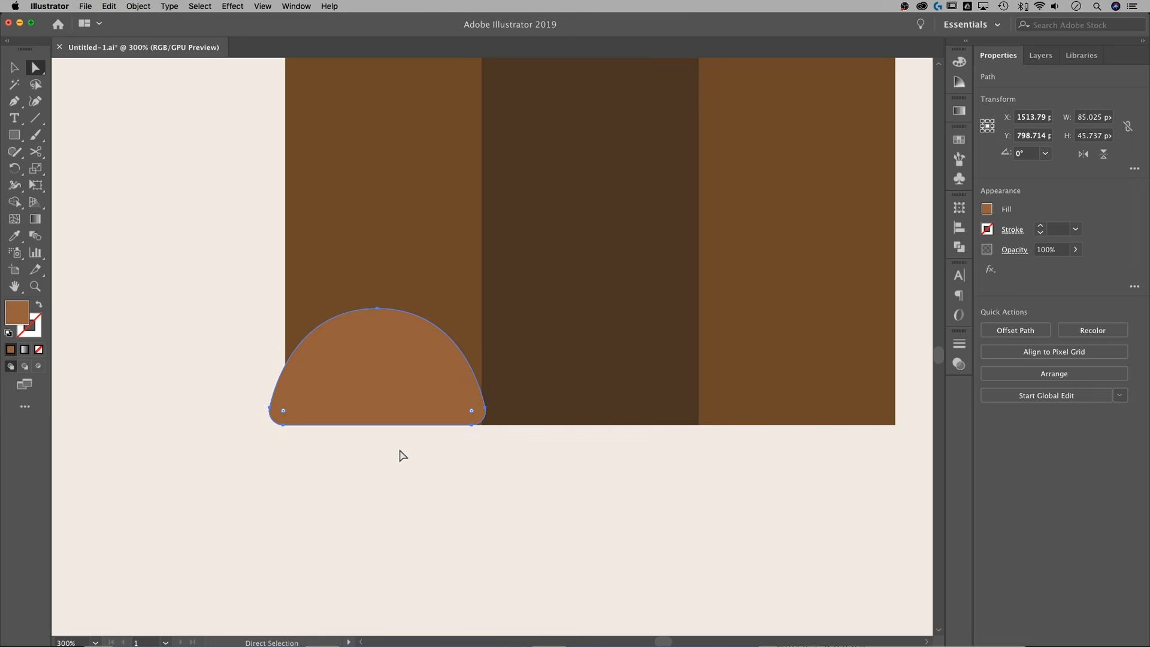
pyautogui.press('v')
pyautogui.click(403, 493)
# Center the paw on the left leg and place a copy on the right leg along the same base line.
pyautogui.press('super+minus')
pyautogui.press('super+minus')
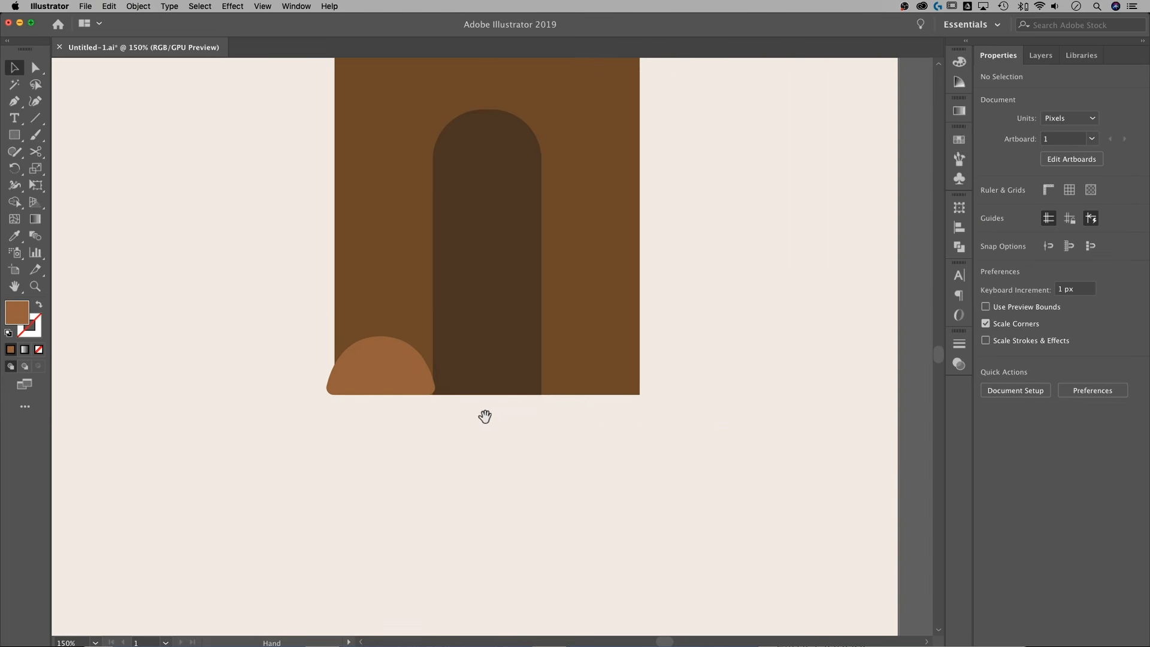
pyautogui.moveTo(419, 385); pyautogui.dragTo(607, 376)
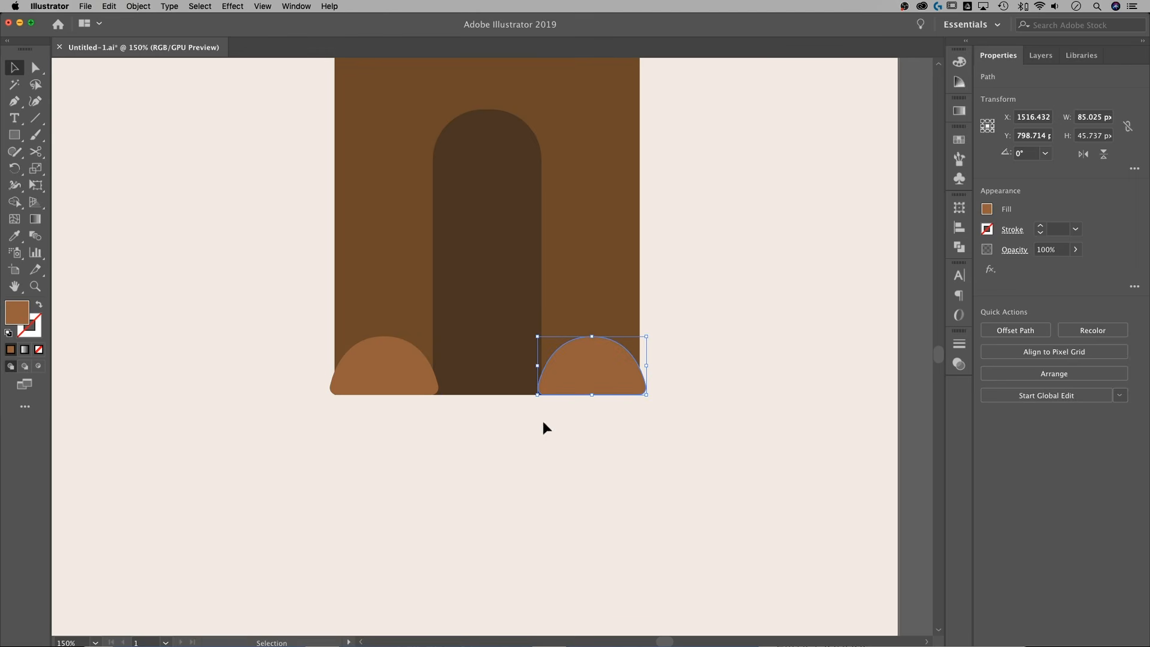
pyautogui.click(702, 367)
# Set the fill to the dark brown sampled from the inner arch.
pyautogui.press('super+minus')
pyautogui.press('super+minus')
pyautogui.moveTo(572, 356); pyautogui.dragTo(592, 425)
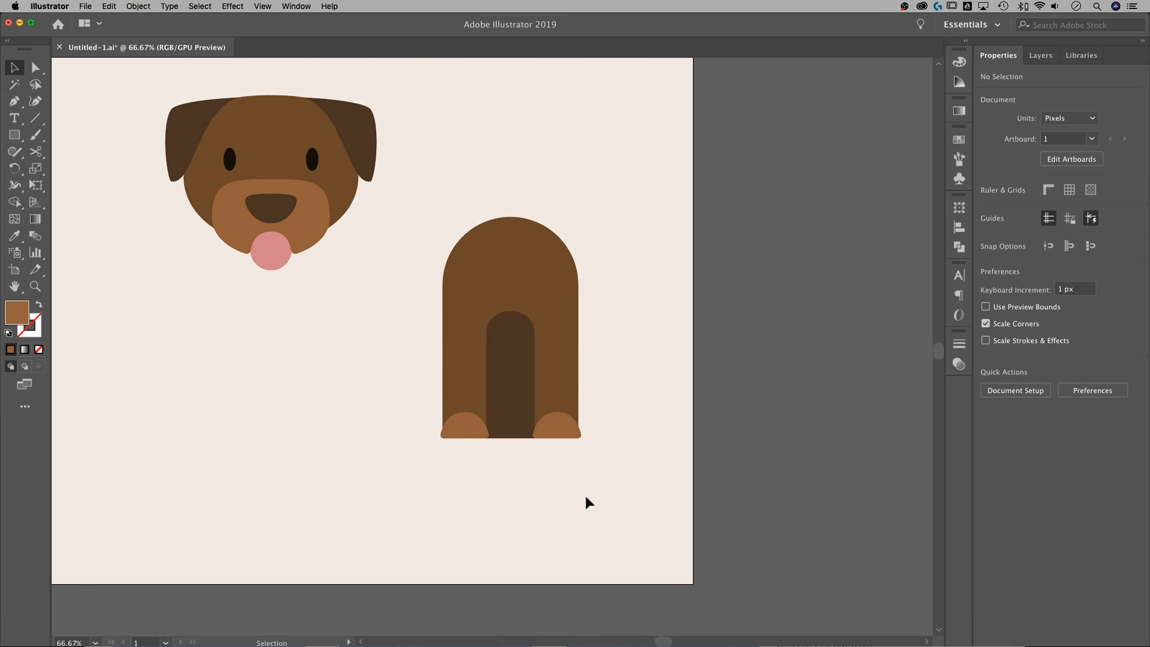
pyautogui.moveTo(579, 500); pyautogui.dragTo(593, 495)
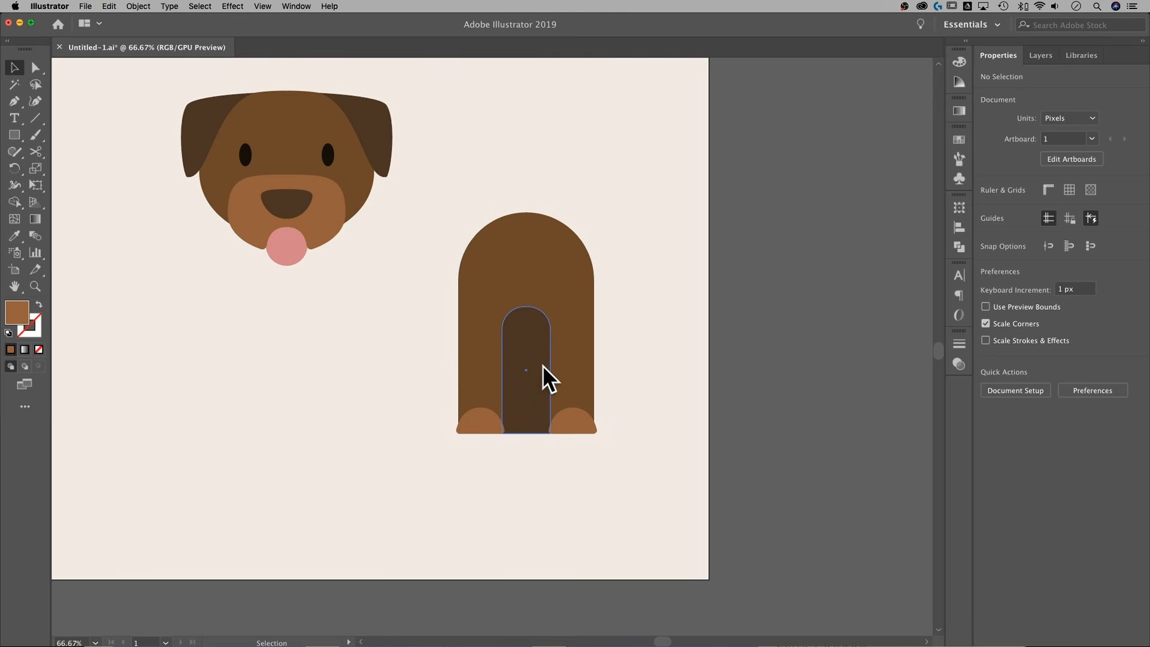
pyautogui.press('i')
pyautogui.click(533, 339)
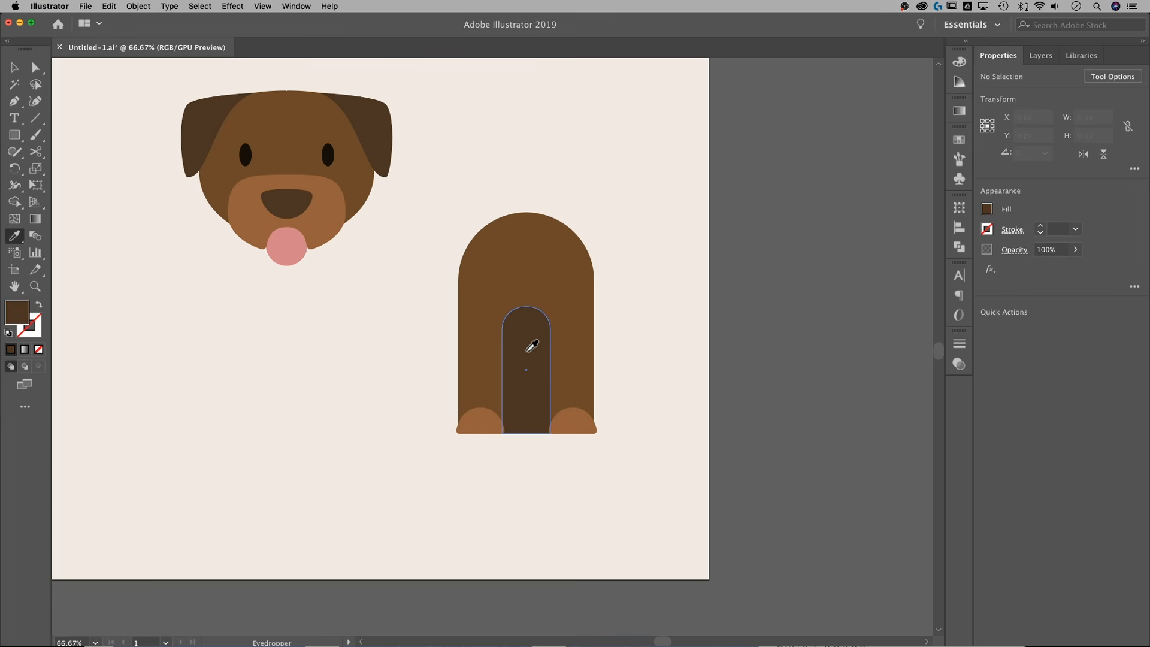
# Draw a closed hind leg about 97 by 195 px with the Pen tool, its curved outer edge extending beyond the body's left side.
pyautogui.press('p')
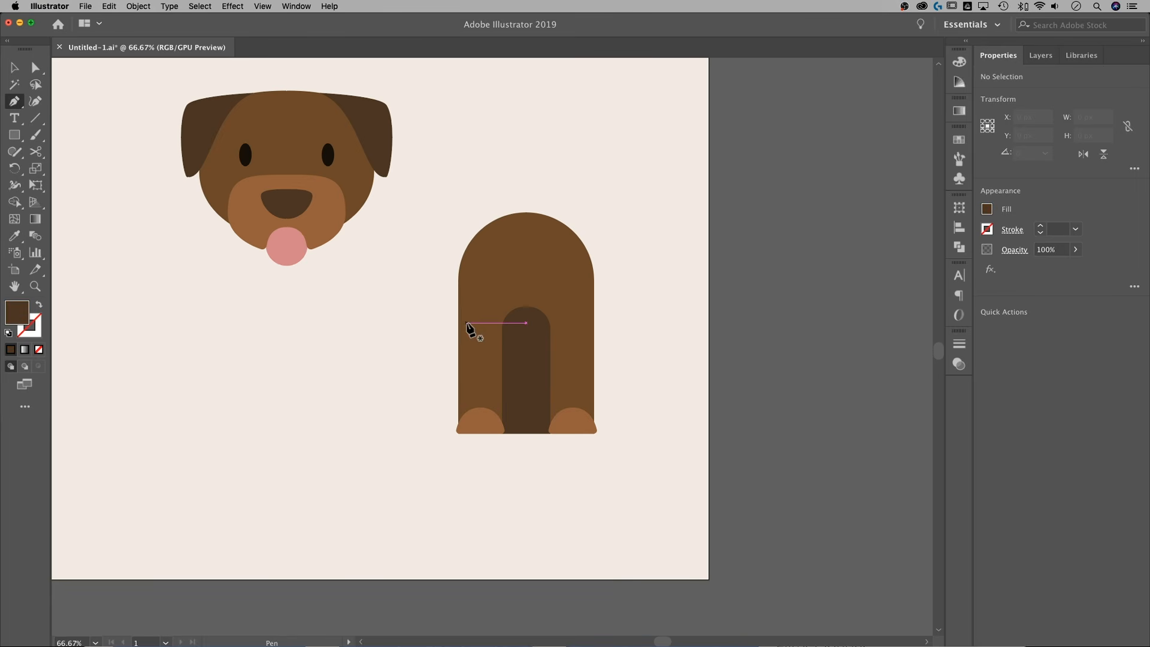
pyautogui.click(466, 324)
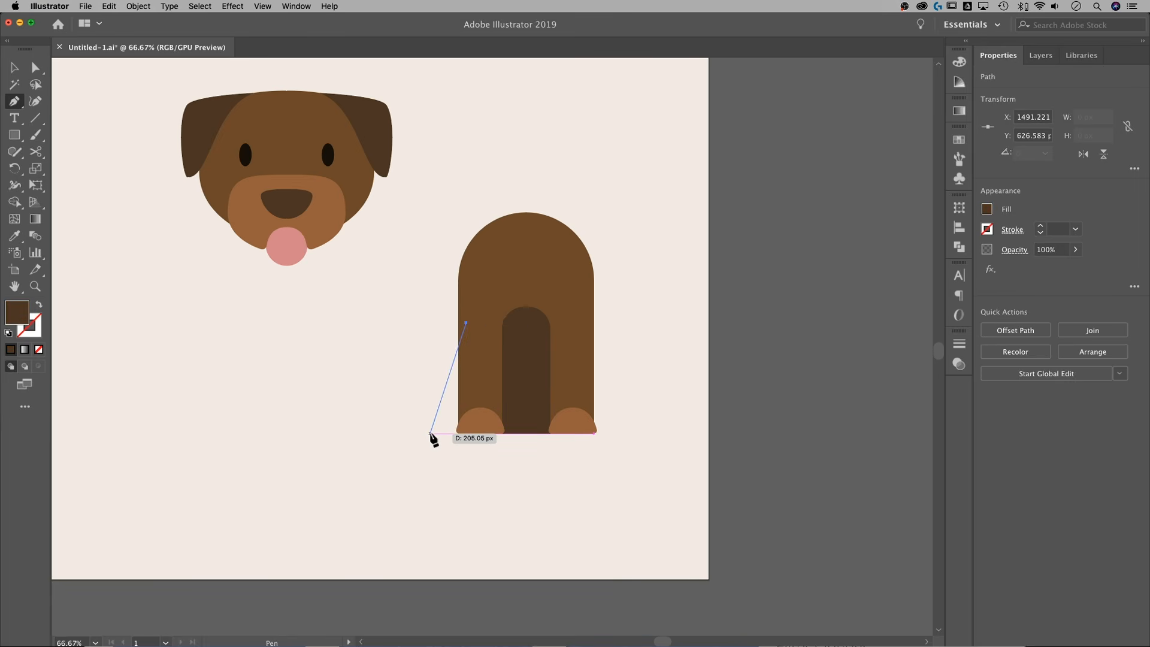
pyautogui.moveTo(430, 433); pyautogui.dragTo(430, 472)
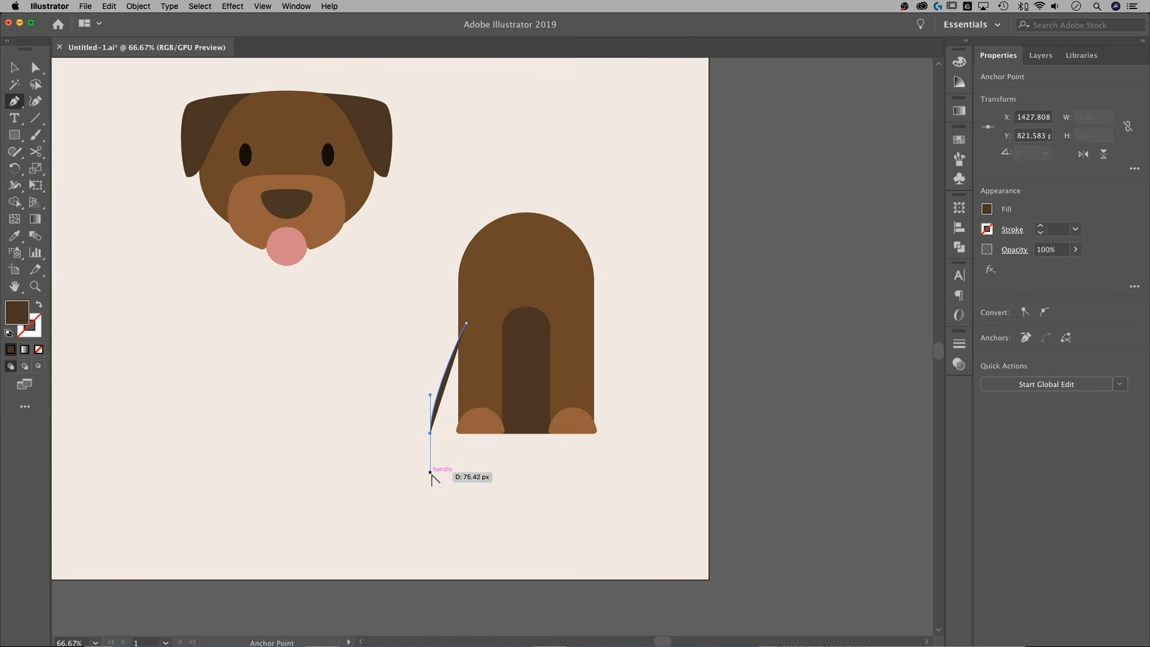
pyautogui.click(430, 433)
pyautogui.click(485, 433)
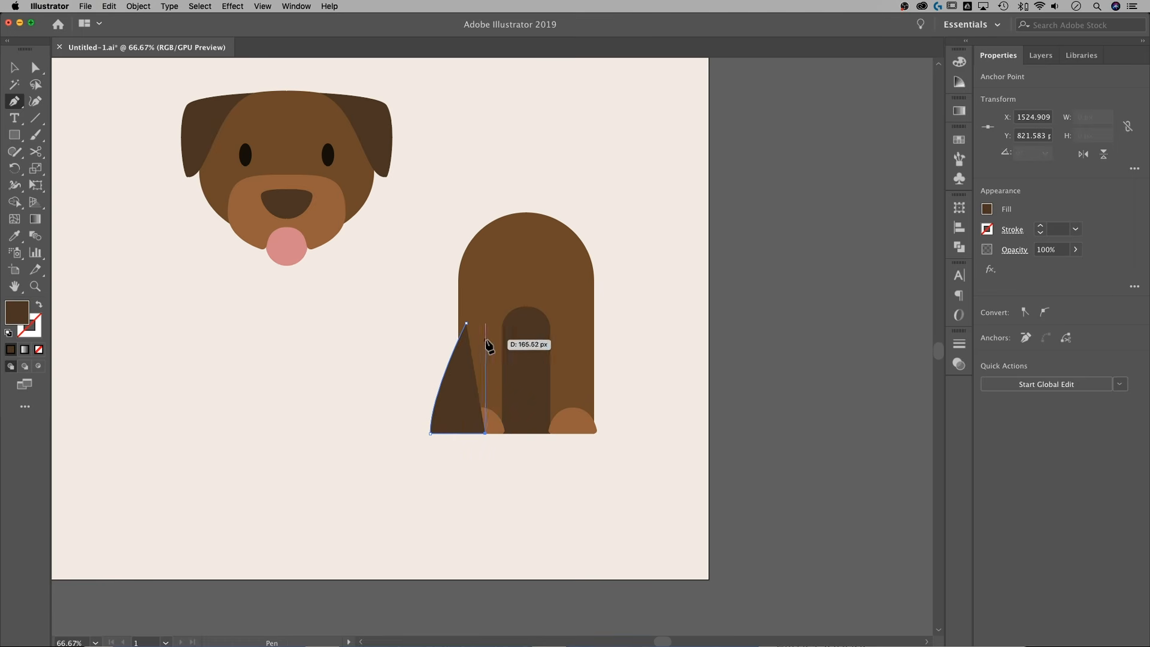
pyautogui.click(467, 324)
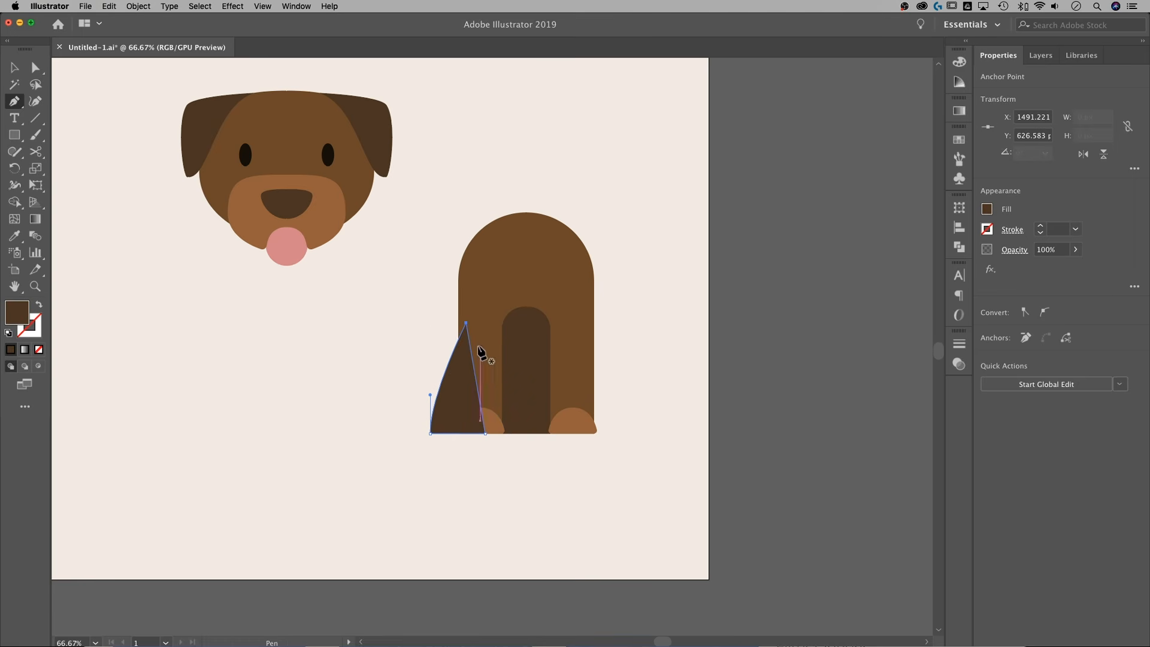
pyautogui.press('v')
pyautogui.click(373, 394)
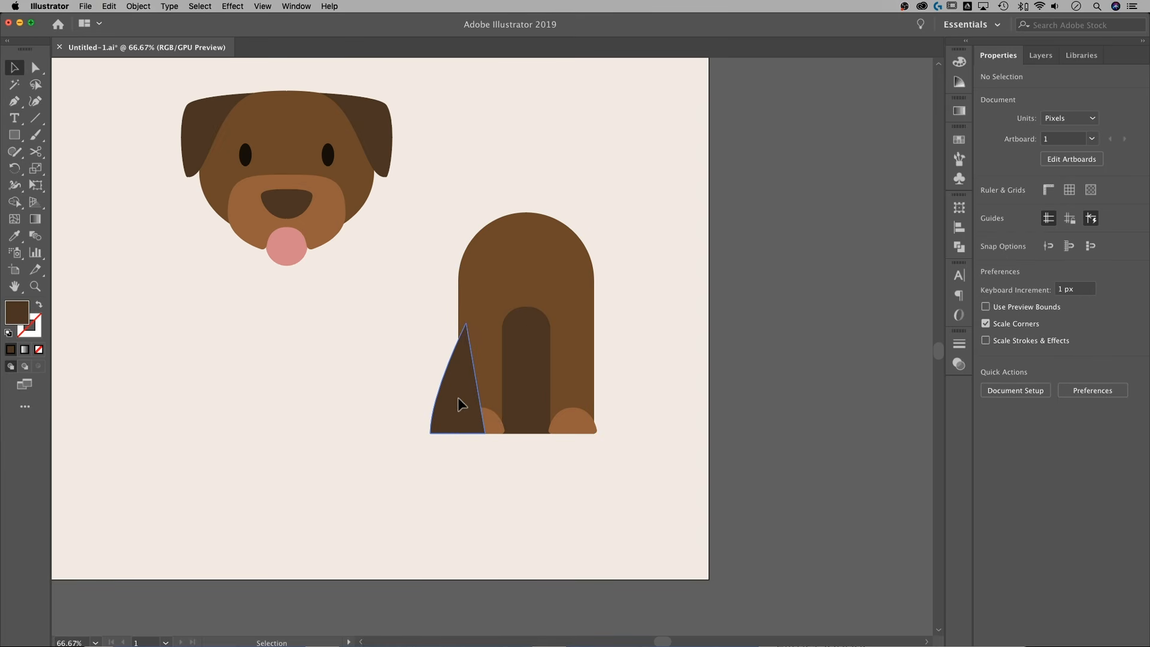
# Send the hind leg to the back and delete the cream background rectangle covering it.
pyautogui.click(459, 398)
pyautogui.rightClick(448, 397)
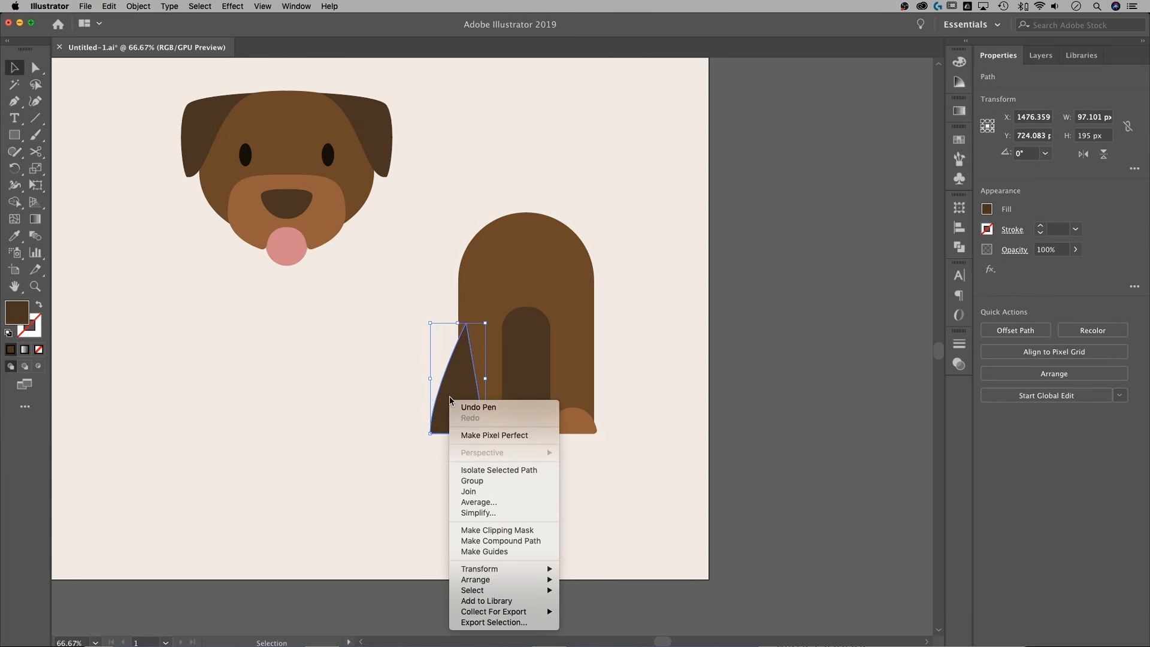
pyautogui.moveTo(478, 579)
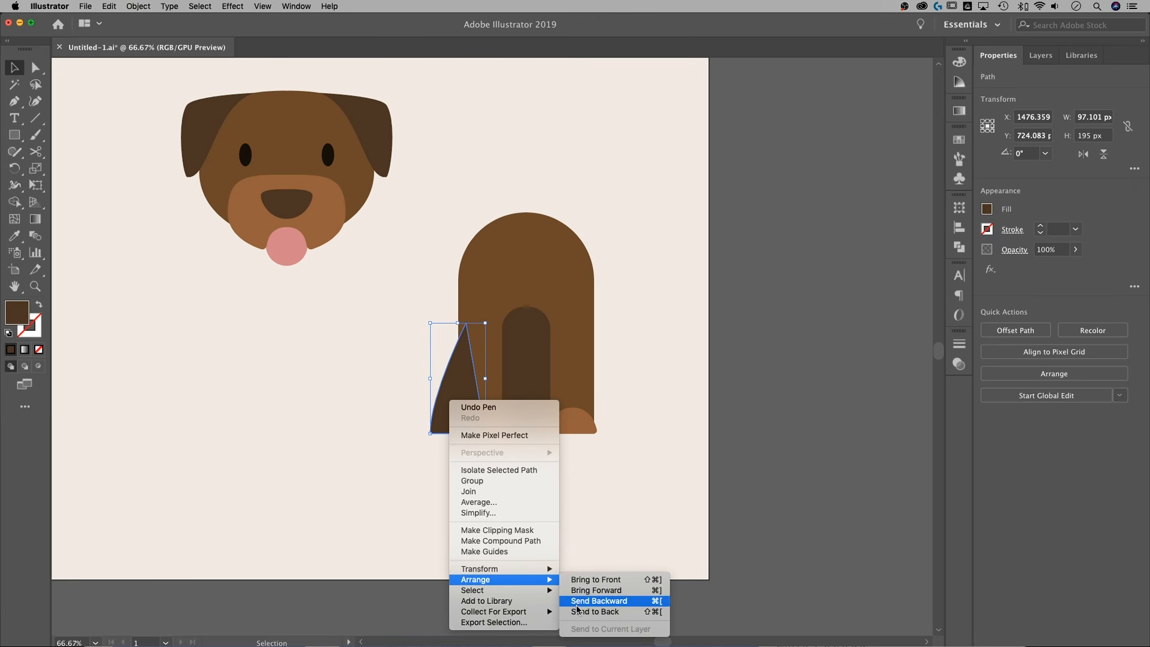
pyautogui.click(594, 611)
pyautogui.click(606, 492)
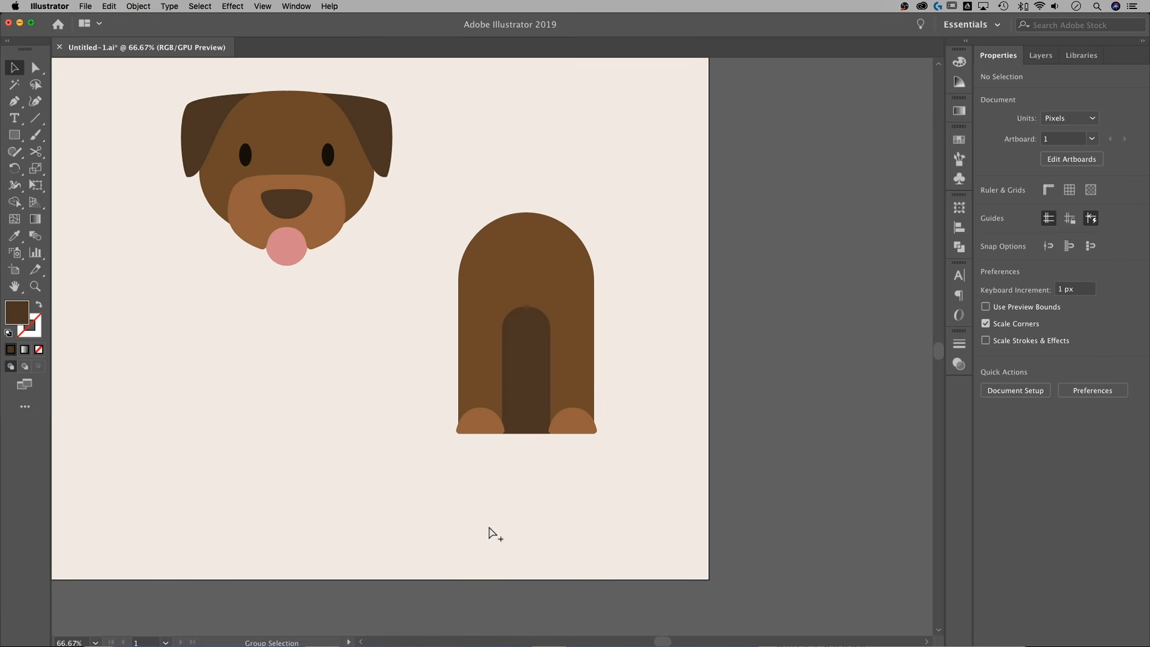
pyautogui.click(657, 500)
pyautogui.press('Delete')
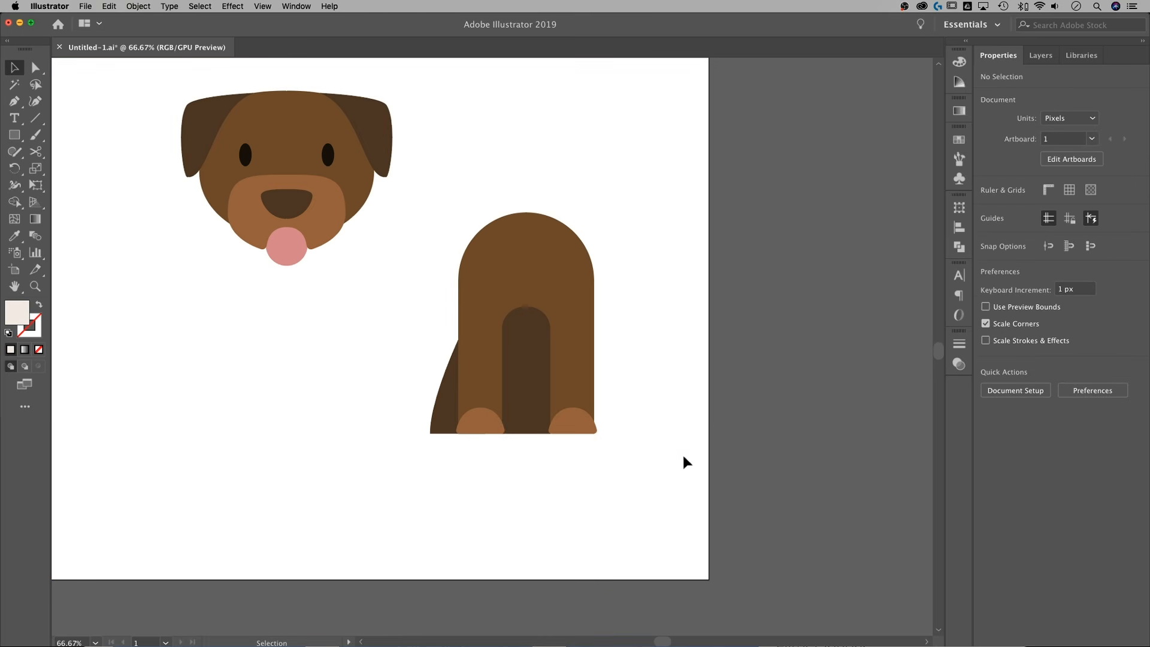
# Move the hind leg horizontally about 24 px inward so less of it extends beyond the body.
pyautogui.press('super+equal')
pyautogui.press('super+equal')
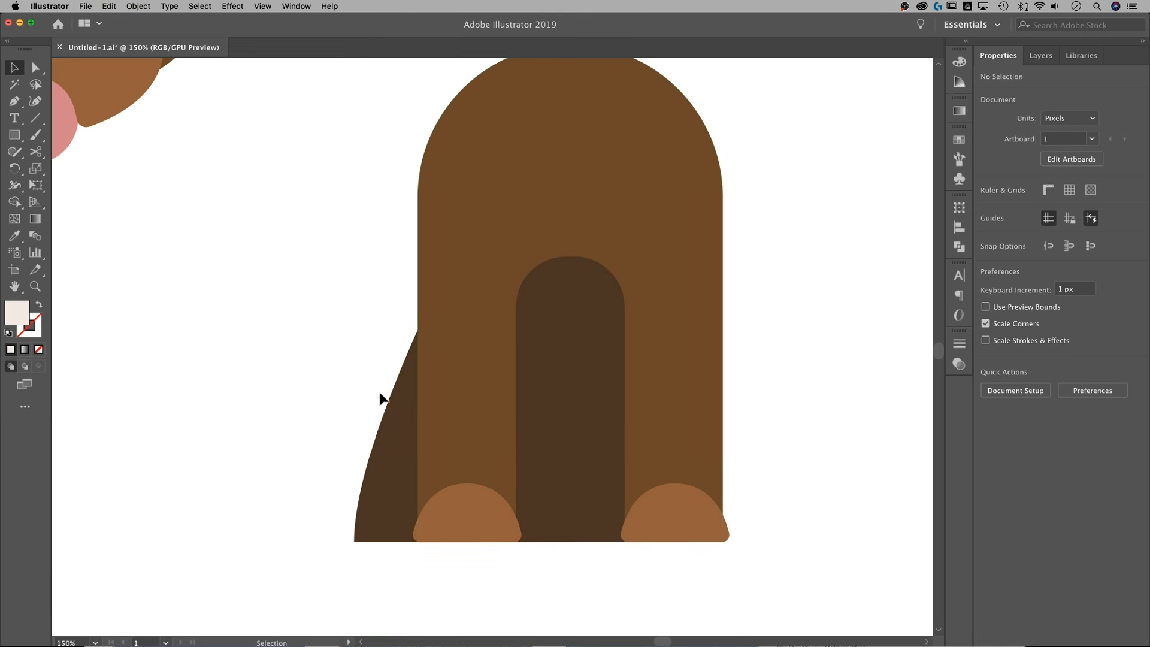
pyautogui.moveTo(387, 476); pyautogui.dragTo(417, 472)
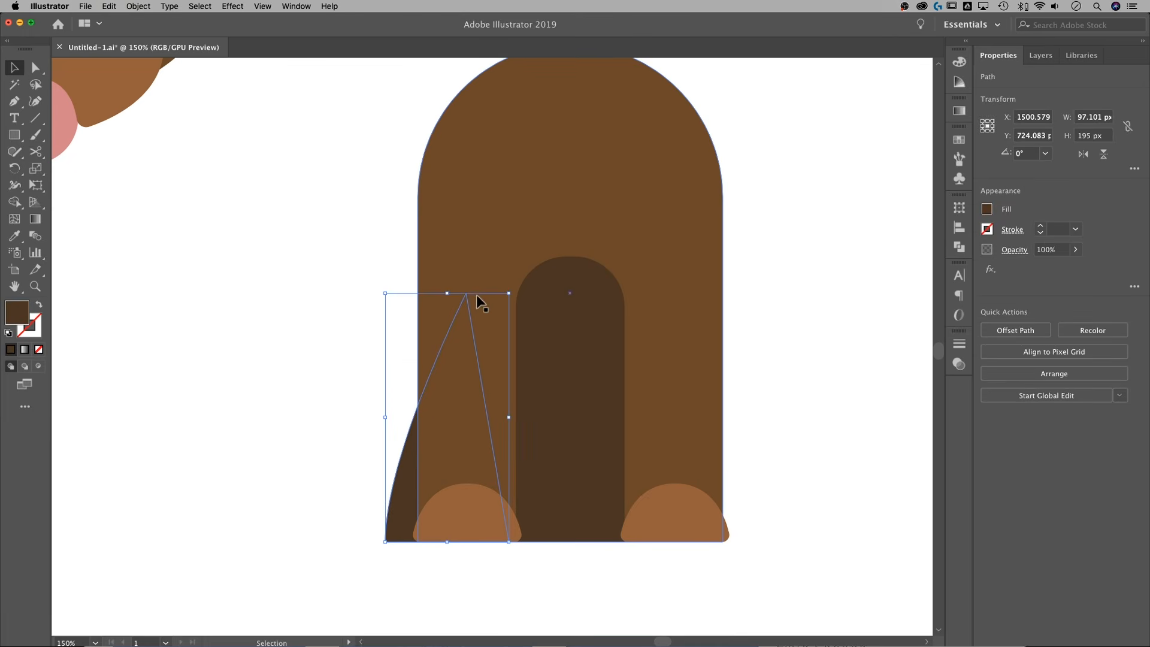
# Shift the hind leg's apex up and outward, and round its outer bottom corner to about 20 px.
pyautogui.press('a')
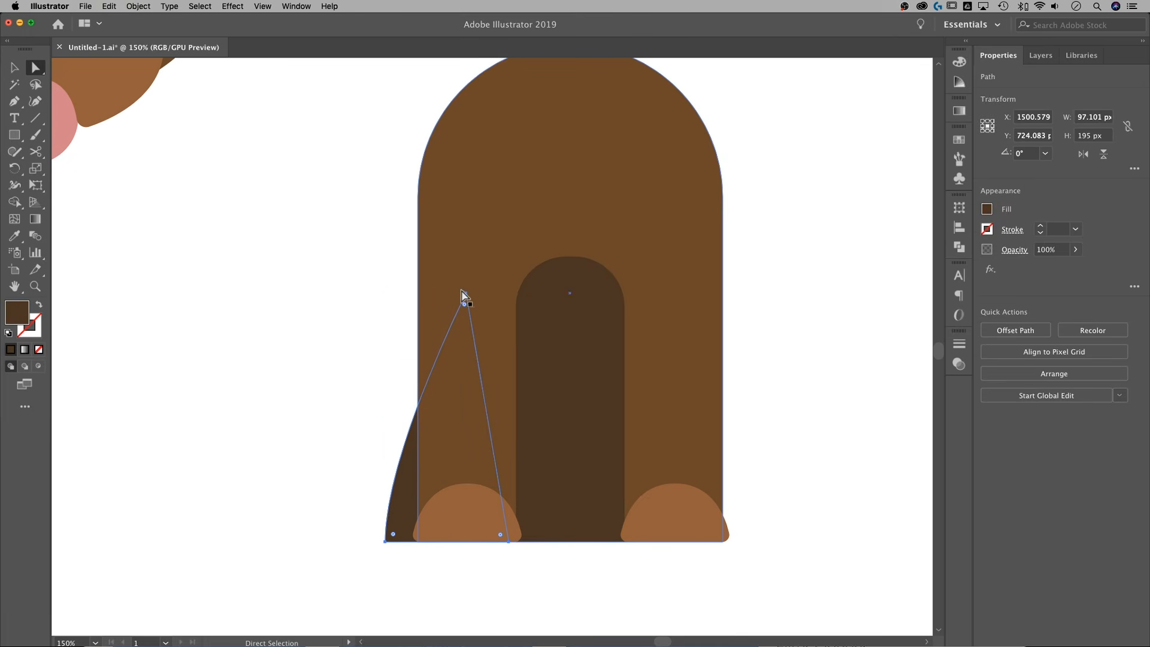
pyautogui.click(466, 294)
pyautogui.moveTo(466, 296); pyautogui.dragTo(435, 288)
pyautogui.moveTo(385, 543); pyautogui.dragTo(423, 527)
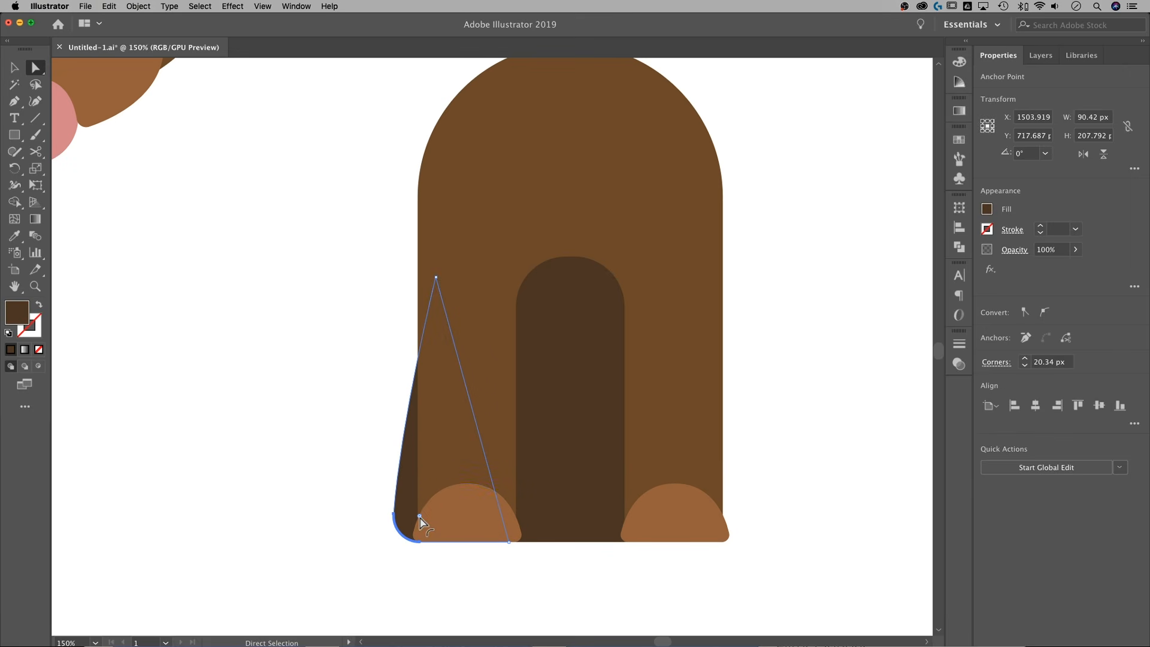
# Shift the hind leg's apex slightly further up and outward so a bit more of the leg shows beside the body.
pyautogui.press('super+minus')
pyautogui.press('super+minus')
pyautogui.moveTo(421, 354); pyautogui.dragTo(462, 516)
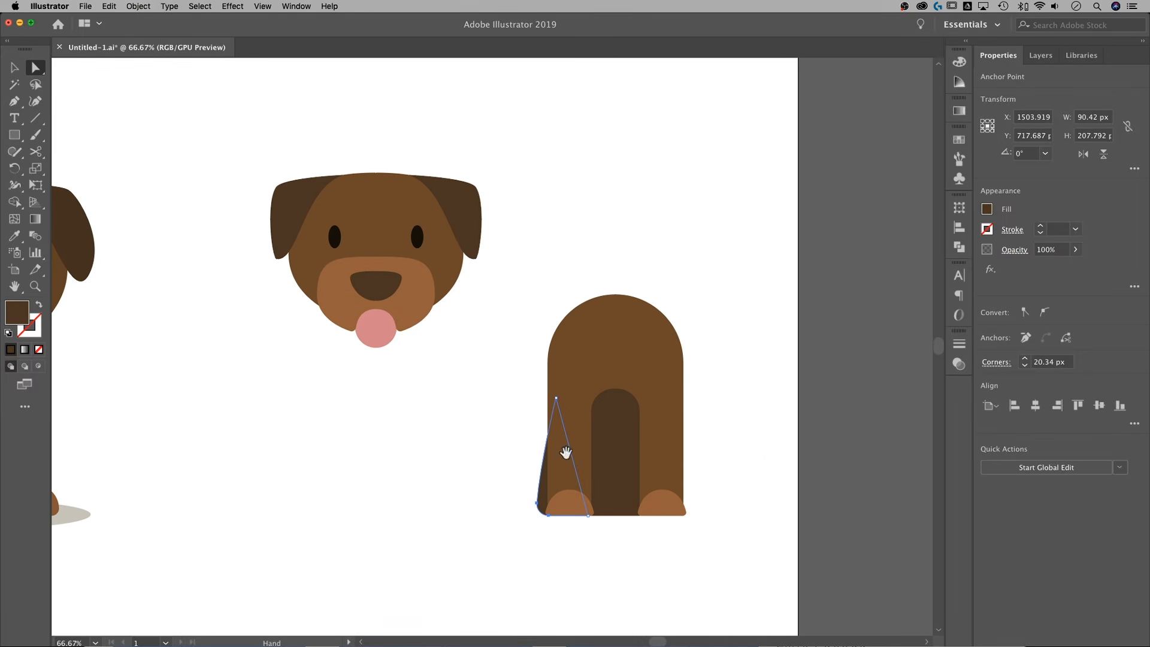
pyautogui.moveTo(557, 399); pyautogui.dragTo(552, 396)
pyautogui.moveTo(540, 462); pyautogui.dragTo(490, 469)
pyautogui.click(671, 415)
pyautogui.moveTo(666, 444); pyautogui.dragTo(628, 415)
pyautogui.click(429, 440)
pyautogui.moveTo(430, 418); pyautogui.dragTo(445, 366)
pyautogui.click(442, 521)
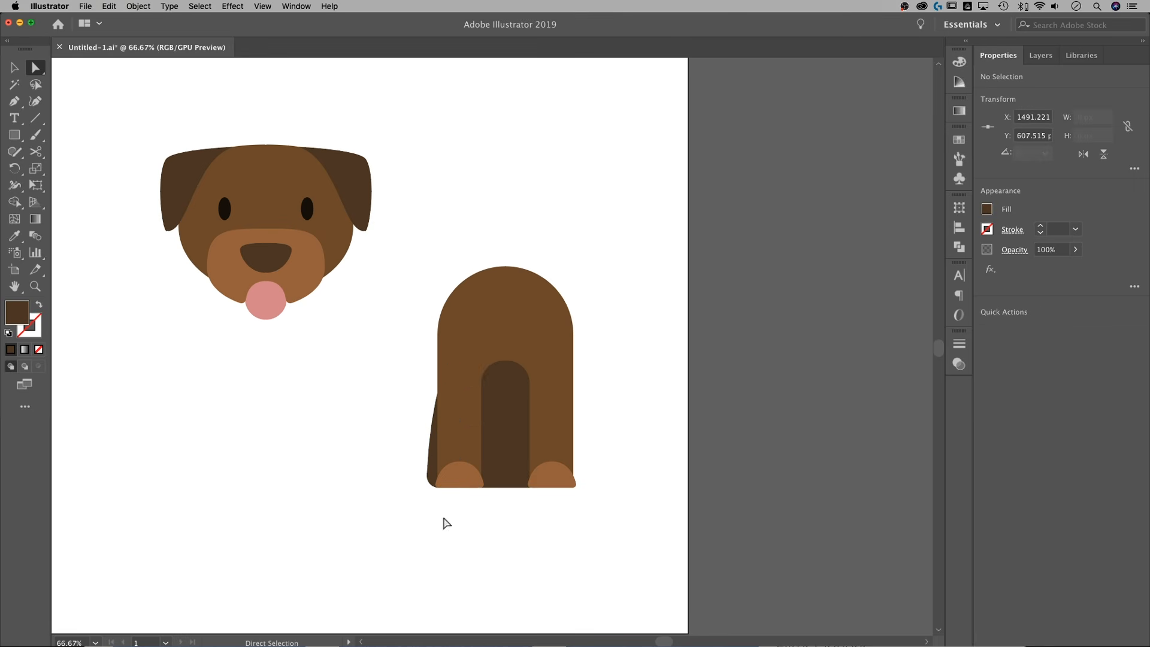
# Draw a dark brown circle about 286 px in diameter in the empty area below the dog's head.
pyautogui.press('super+equal')
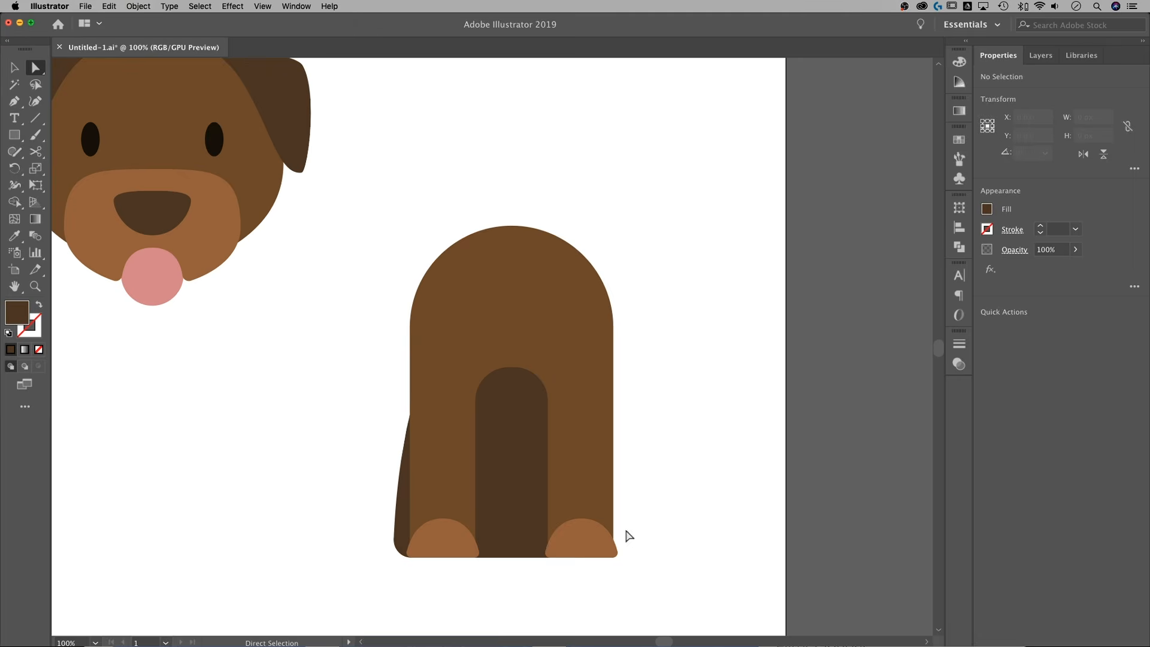
pyautogui.scroll(-1, 609, 501)
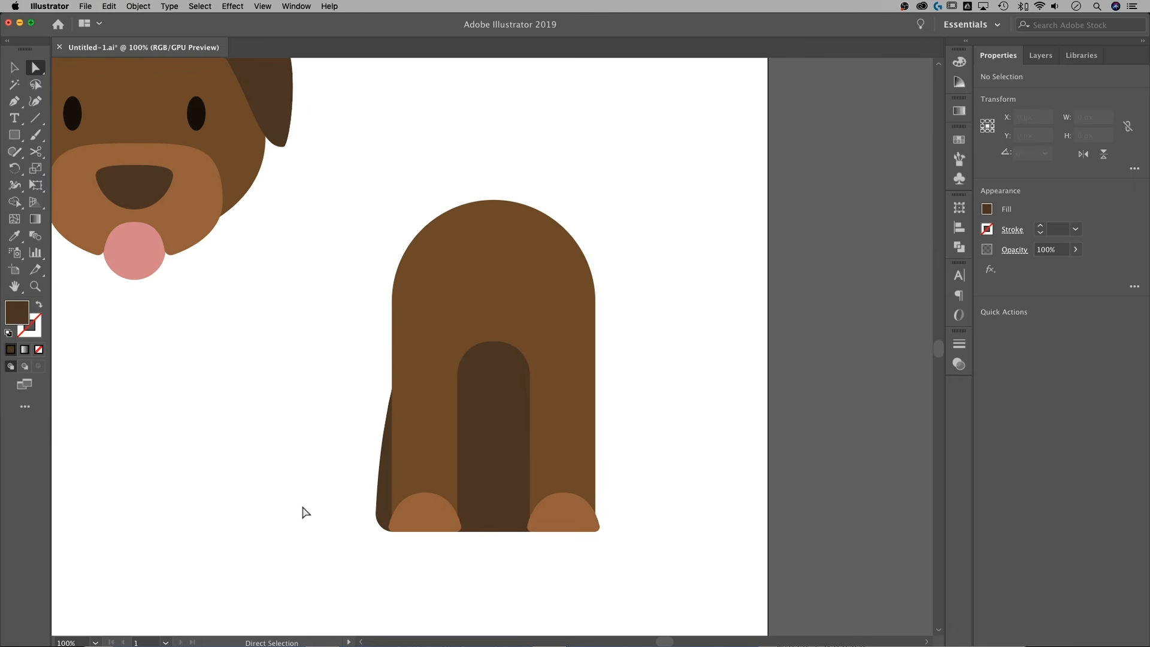
pyautogui.scroll(-3, 272, 469)
pyautogui.hscroll(-4, 272, 470)
pyautogui.moveTo(15, 135); pyautogui.dragTo(98, 168)
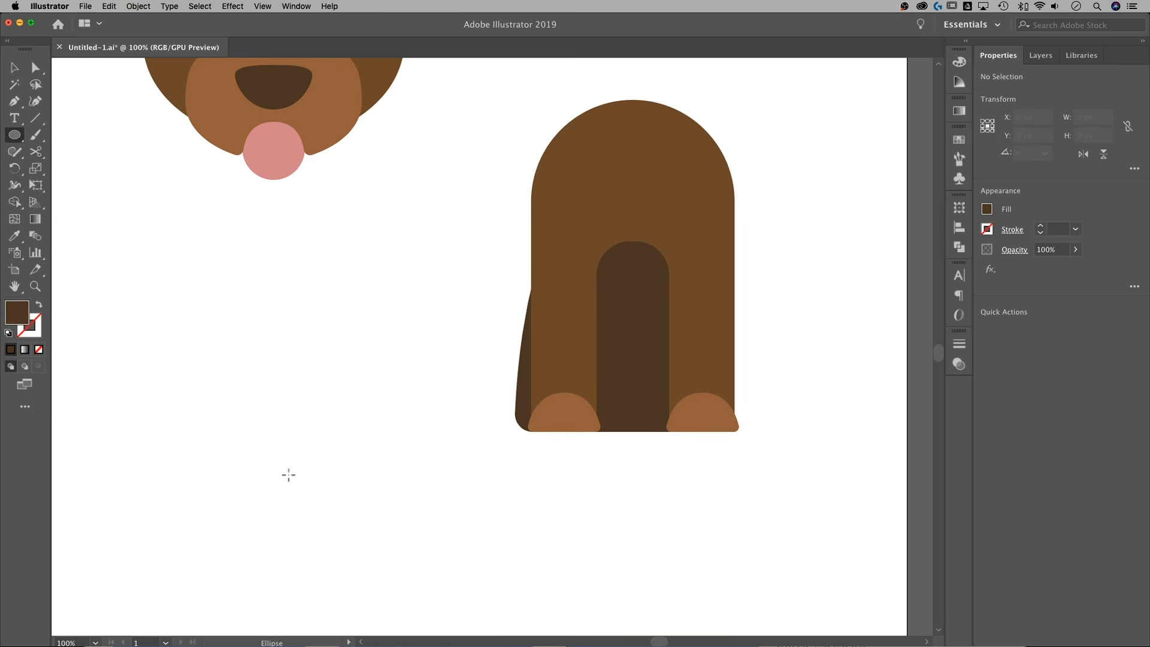
pyautogui.moveTo(155, 468); pyautogui.dragTo(357, 226)
# Duplicate the circle, enlarge the copy to about 410 px, and offset it so only a lower-left crescent of the original stays uncovered.
pyautogui.press('v')
pyautogui.moveTo(295, 342); pyautogui.dragTo(322, 333)
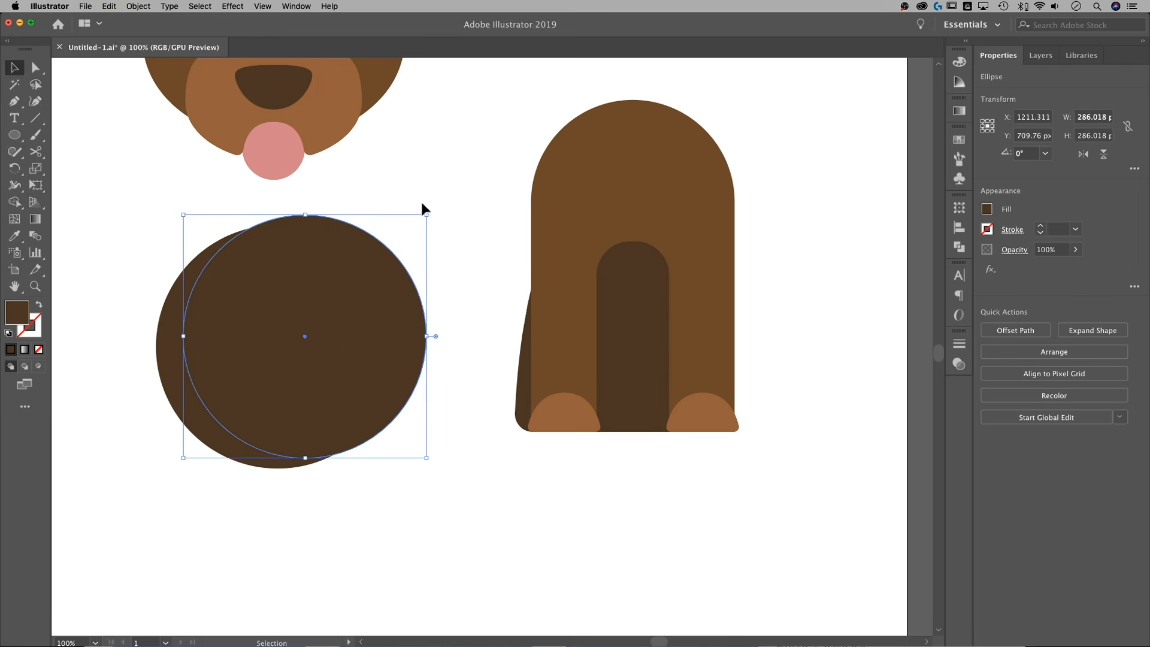
pyautogui.moveTo(428, 212); pyautogui.dragTo(532, 109)
pyautogui.moveTo(412, 298); pyautogui.dragTo(393, 312)
# Remove all but the lower-left crescent of the two circles with Shape Builder, and move the crescent closer to the body.
pyautogui.moveTo(408, 537); pyautogui.dragTo(193, 367)
pyautogui.hotkey('shift', 'm')
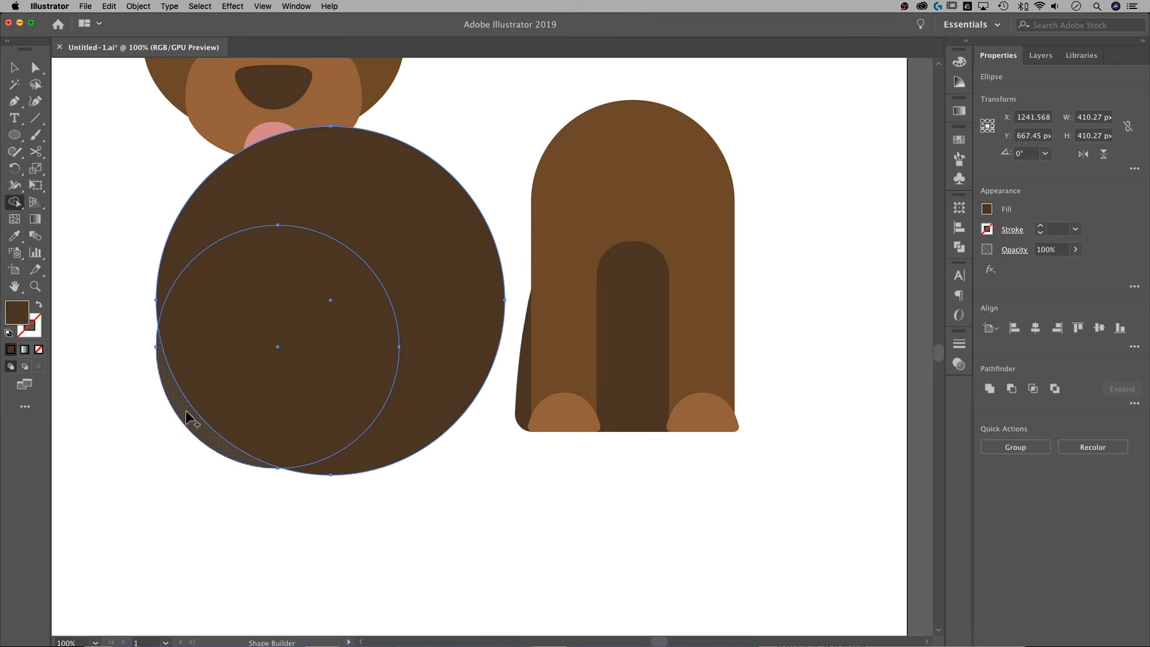
pyautogui.moveTo(423, 515)
pyautogui.mouseDown()
pyautogui.moveTo(362, 368)
pyautogui.moveTo(308, 286)
pyautogui.mouseUp()
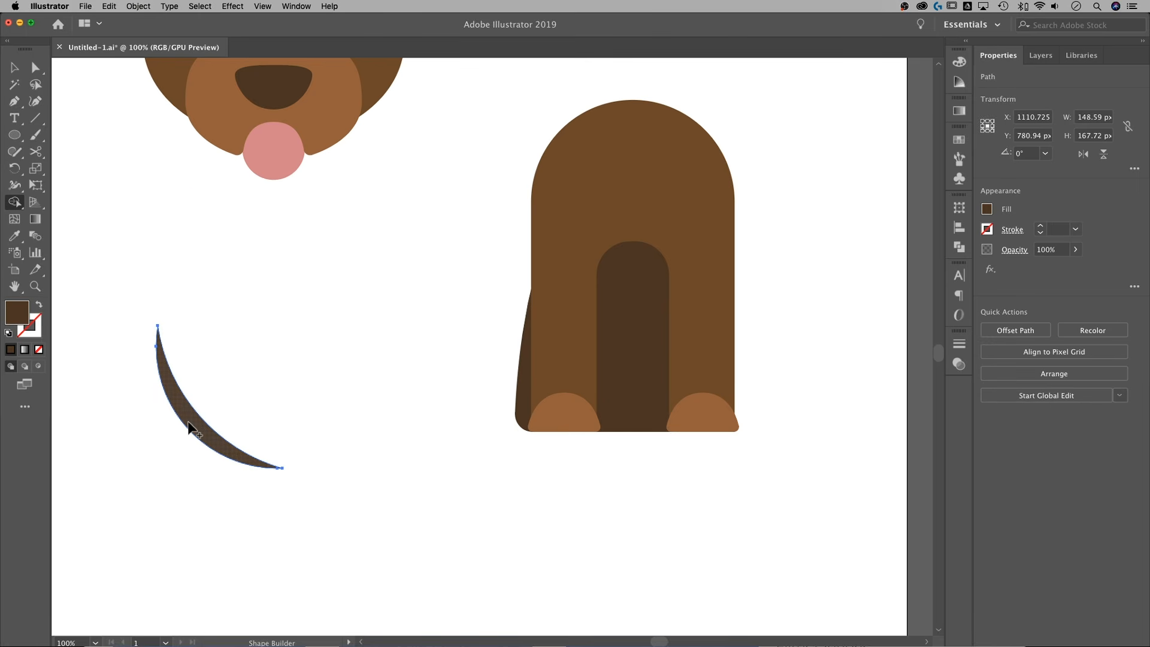
pyautogui.press('v')
pyautogui.moveTo(207, 414); pyautogui.dragTo(293, 402)
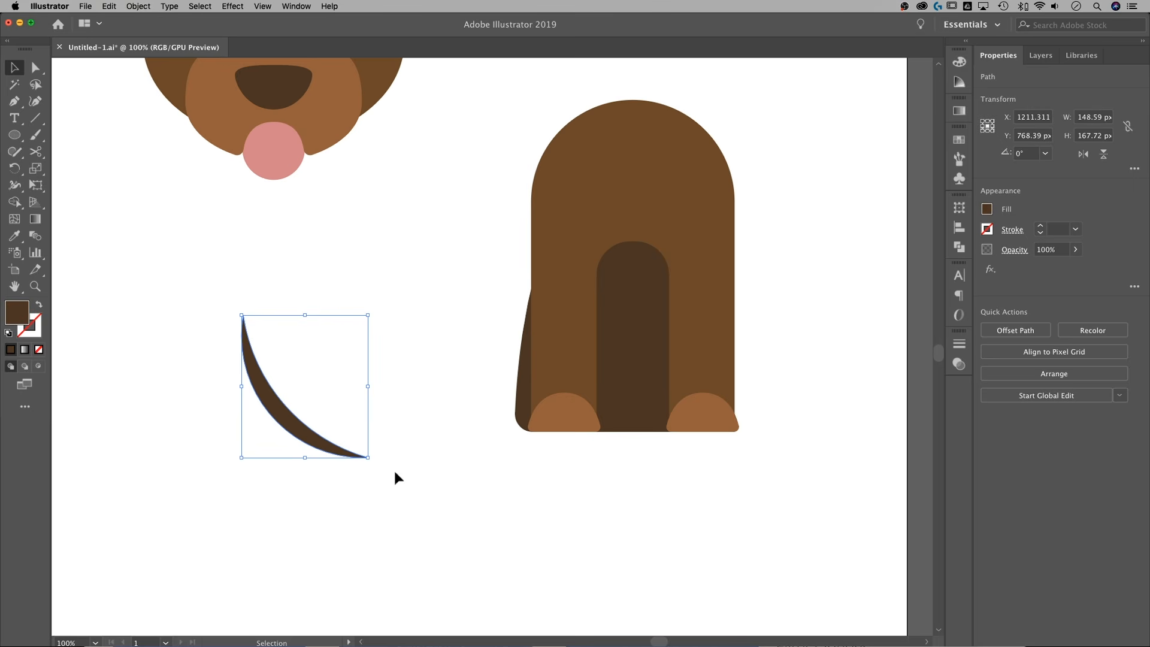
# Fill the crescent with the paws' light brown and place it as a tail at the body's lower left, level with its base.
pyautogui.press('i')
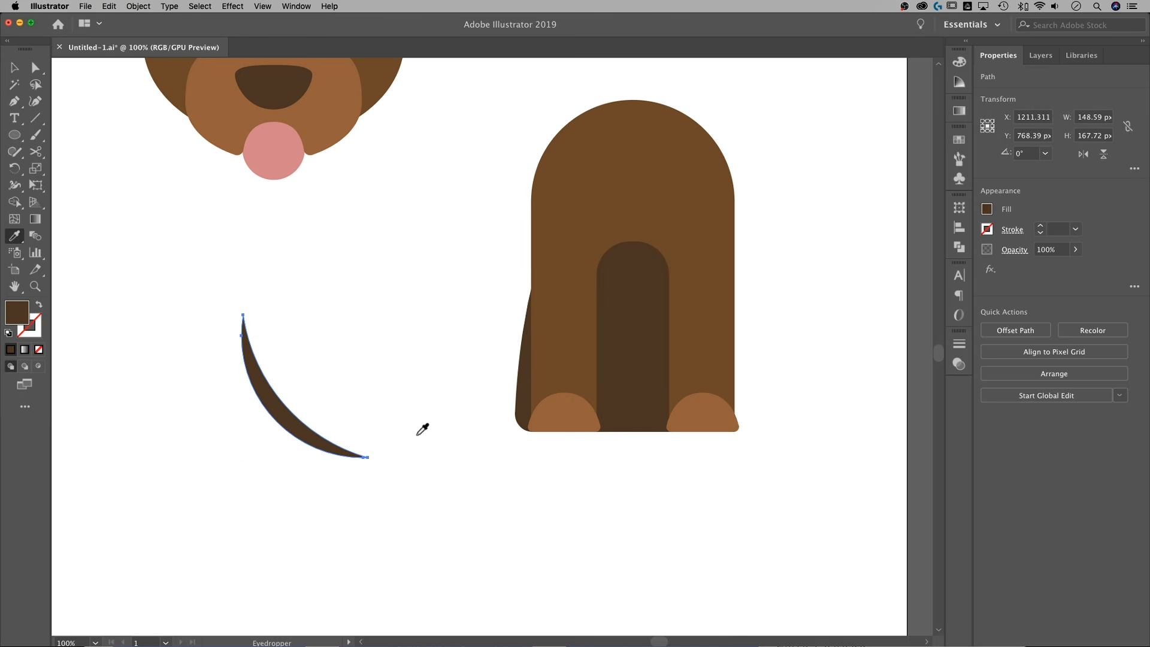
pyautogui.click(568, 412)
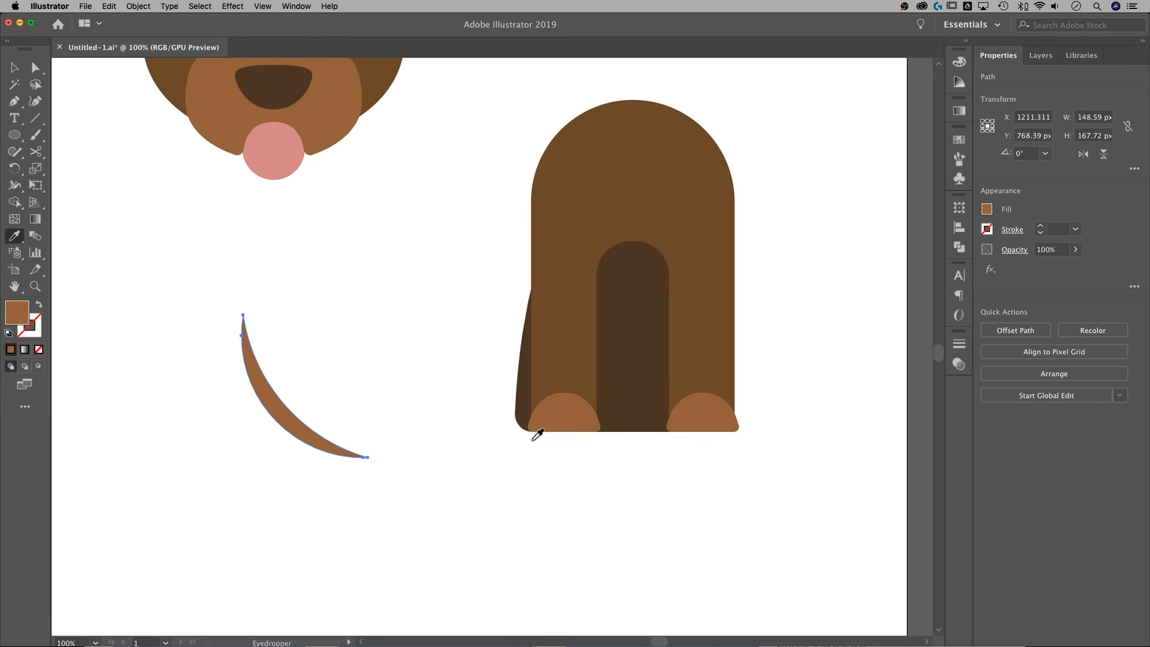
pyautogui.press('v')
pyautogui.click(309, 389)
pyautogui.moveTo(280, 412); pyautogui.dragTo(527, 387)
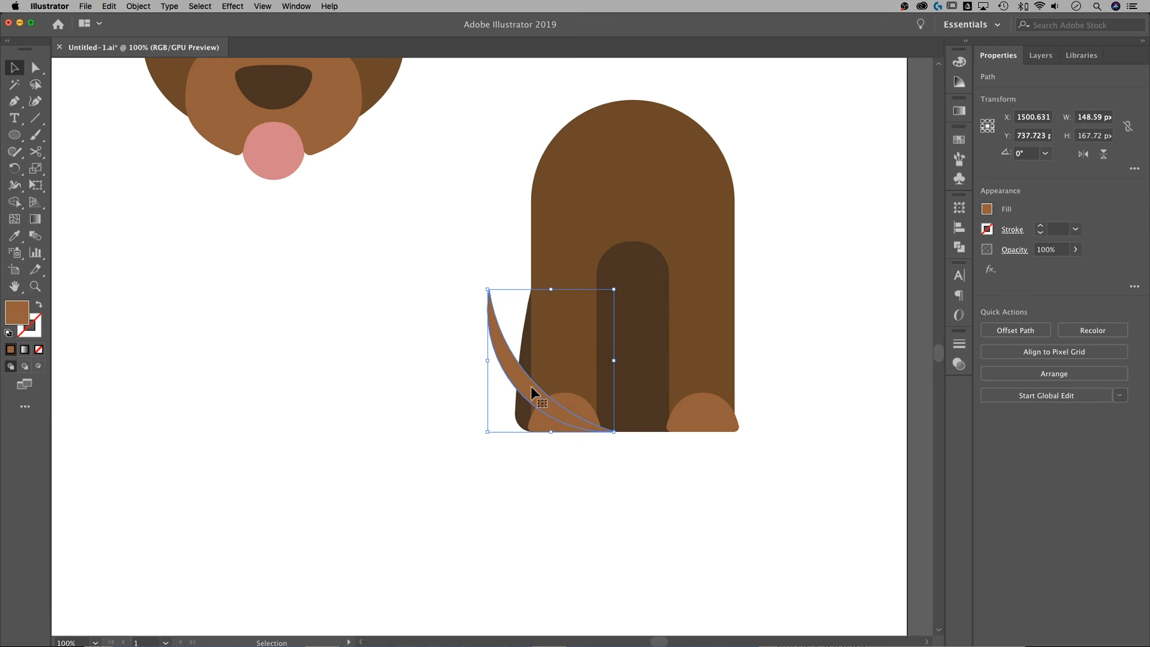
# Send the tail to the back, behind the body and hind leg.
pyautogui.rightClick(530, 388)
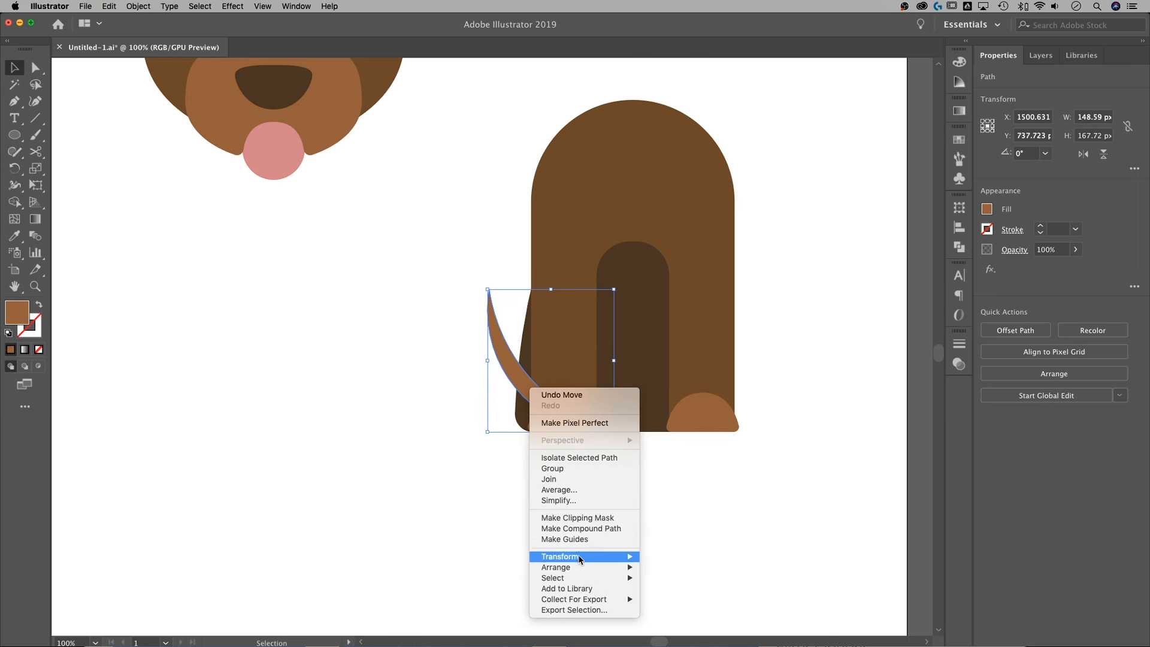
pyautogui.moveTo(584, 567)
pyautogui.click(664, 599)
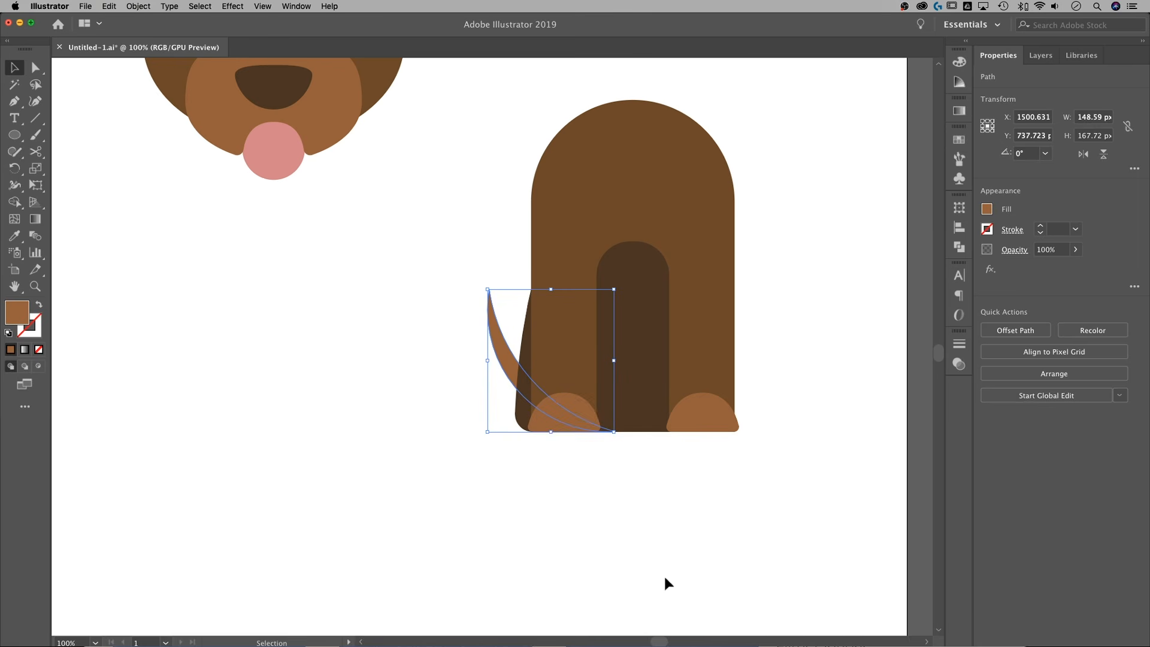
pyautogui.click(520, 546)
# Scale the tail down slightly, rotate it a little counter-clockwise, and reposition it behind the hind leg.
pyautogui.click(506, 329)
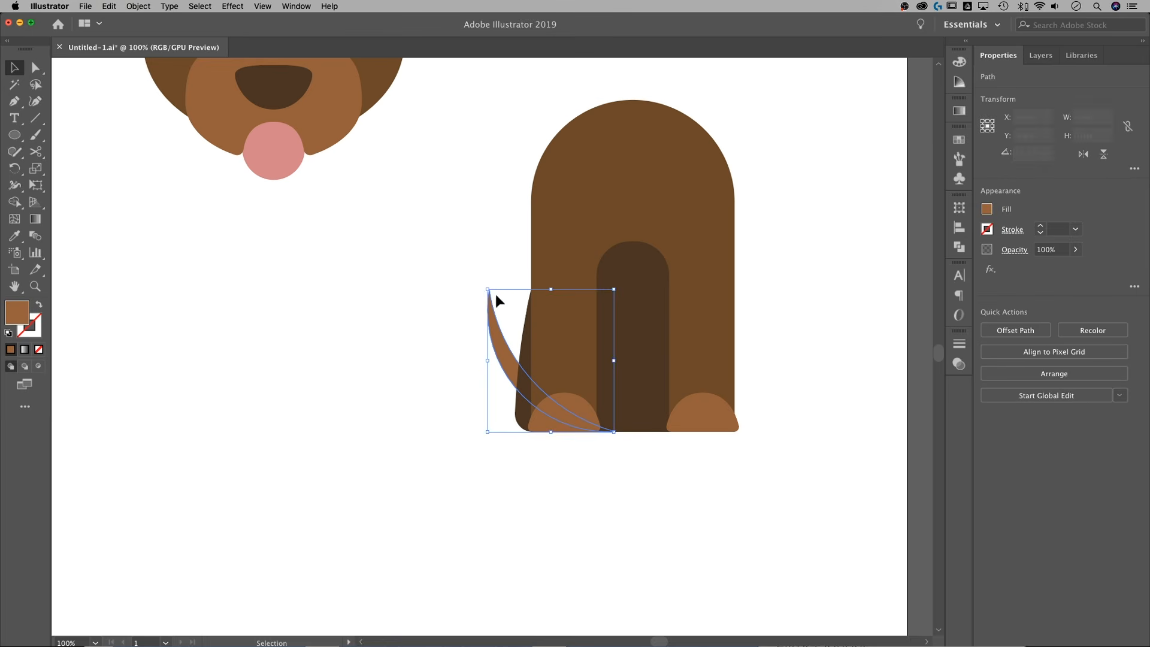
pyautogui.moveTo(488, 289); pyautogui.dragTo(502, 310)
pyautogui.moveTo(613, 310); pyautogui.dragTo(606, 296)
pyautogui.moveTo(511, 366); pyautogui.dragTo(516, 364)
pyautogui.press('super+shift+bracketleft')
pyautogui.click(873, 239)
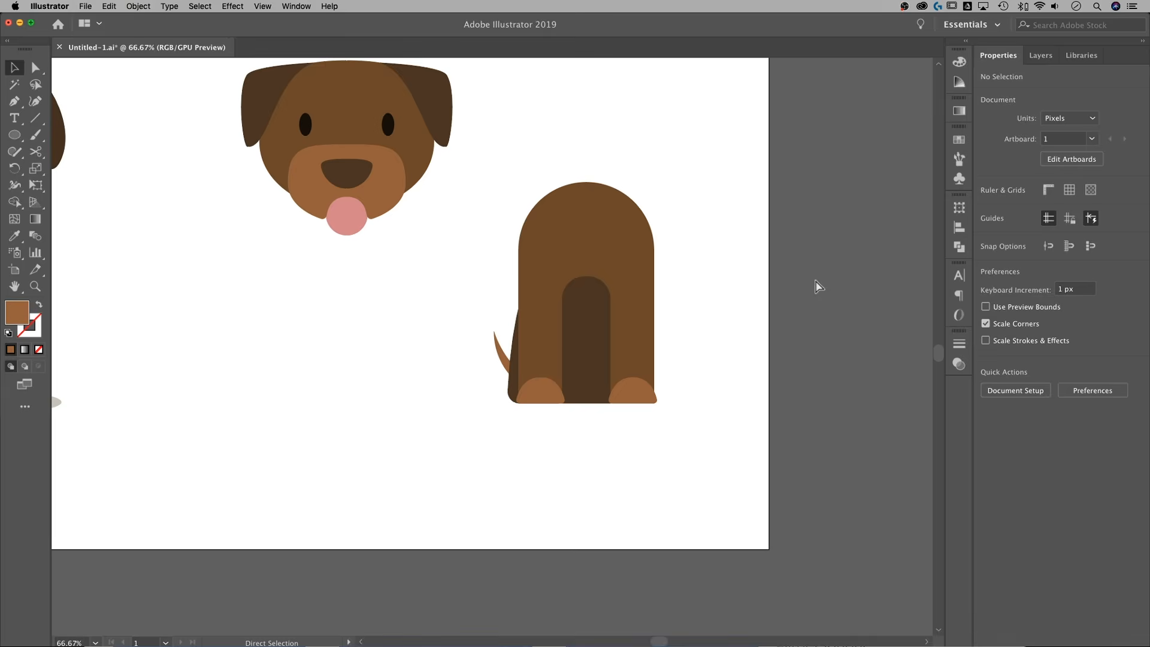
# Group all the body parts, including the arch, paws, hind leg and tail.
pyautogui.press('super+minus')
pyautogui.press('super+minus')
pyautogui.moveTo(710, 484); pyautogui.dragTo(514, 250)
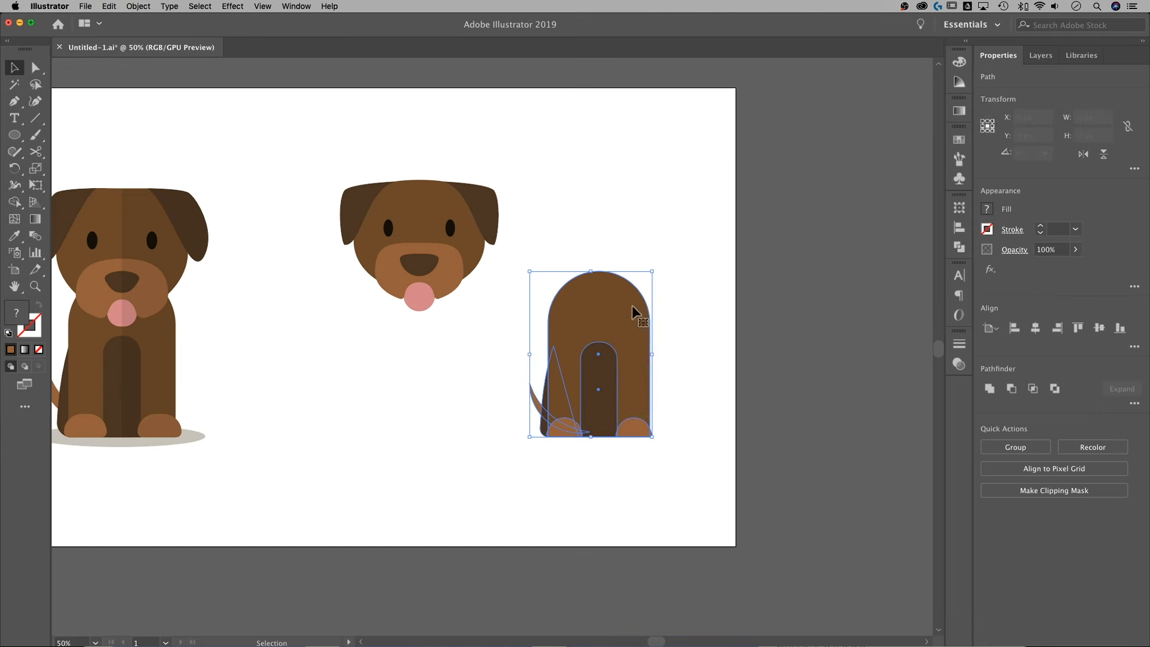
pyautogui.rightClick(599, 349)
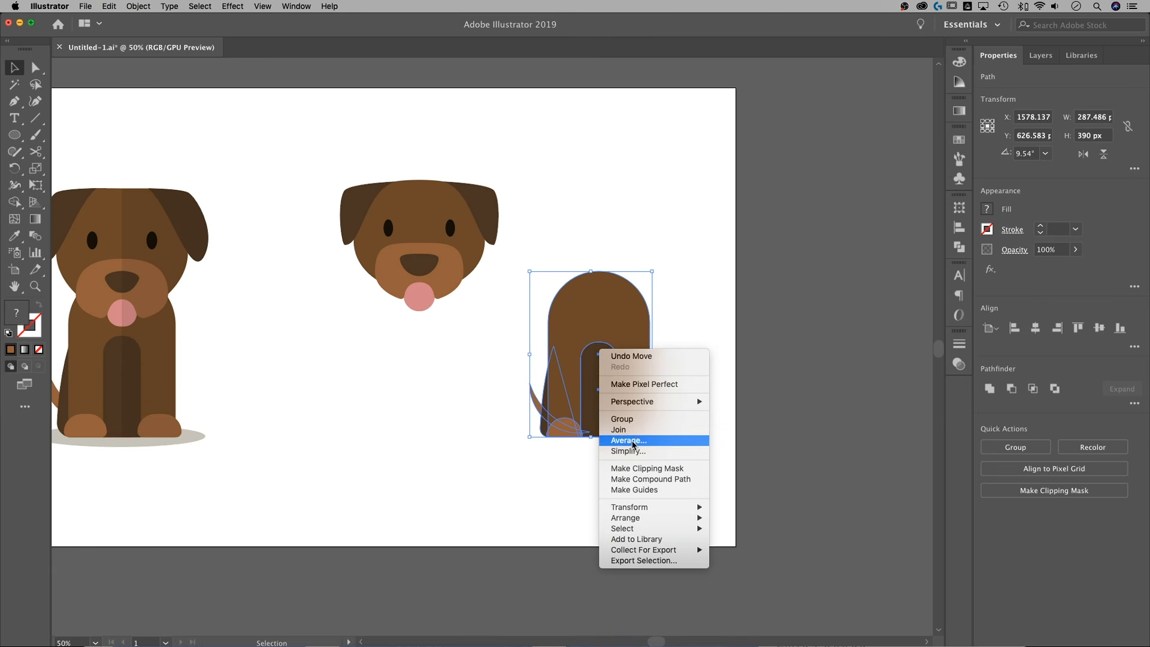
pyautogui.click(621, 419)
# Move the body group under the dog's head and send it to the back so the head overlaps it.
pyautogui.click(706, 317)
pyautogui.moveTo(627, 329); pyautogui.dragTo(447, 316)
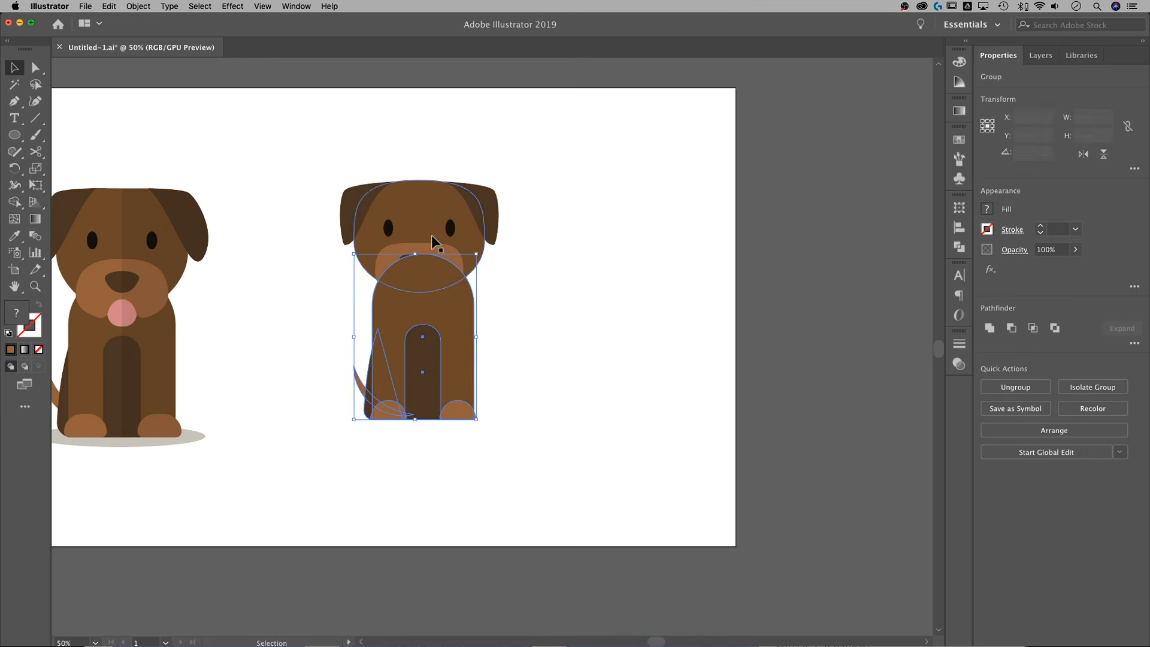
pyautogui.rightClick(436, 330)
pyautogui.moveTo(480, 458)
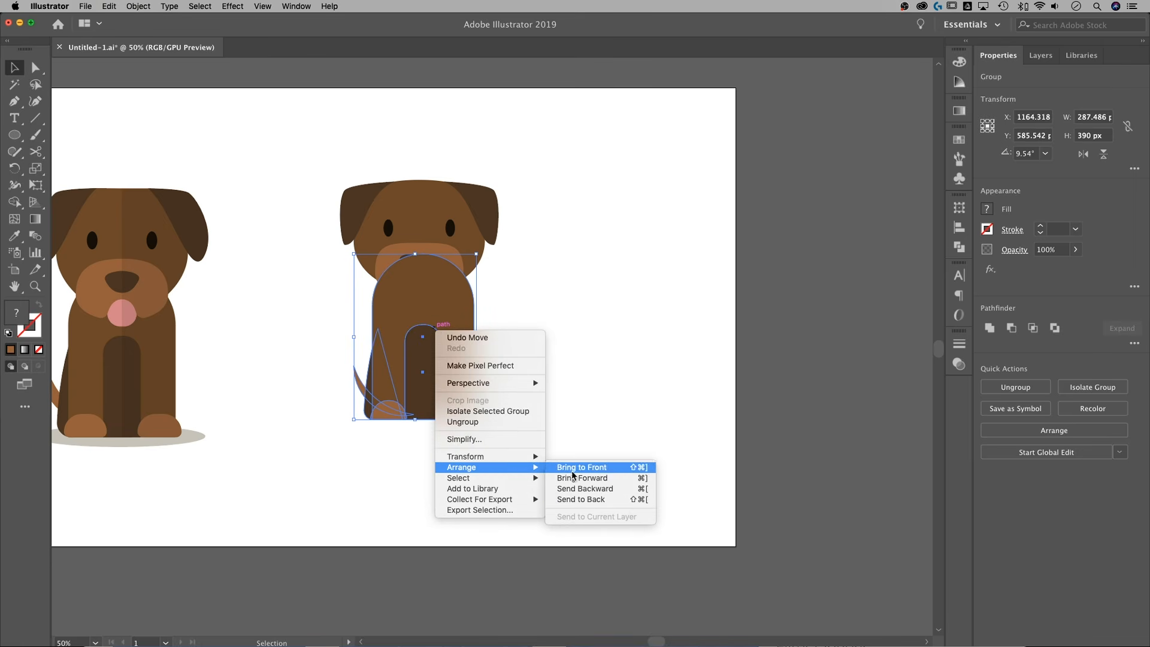
pyautogui.click(584, 500)
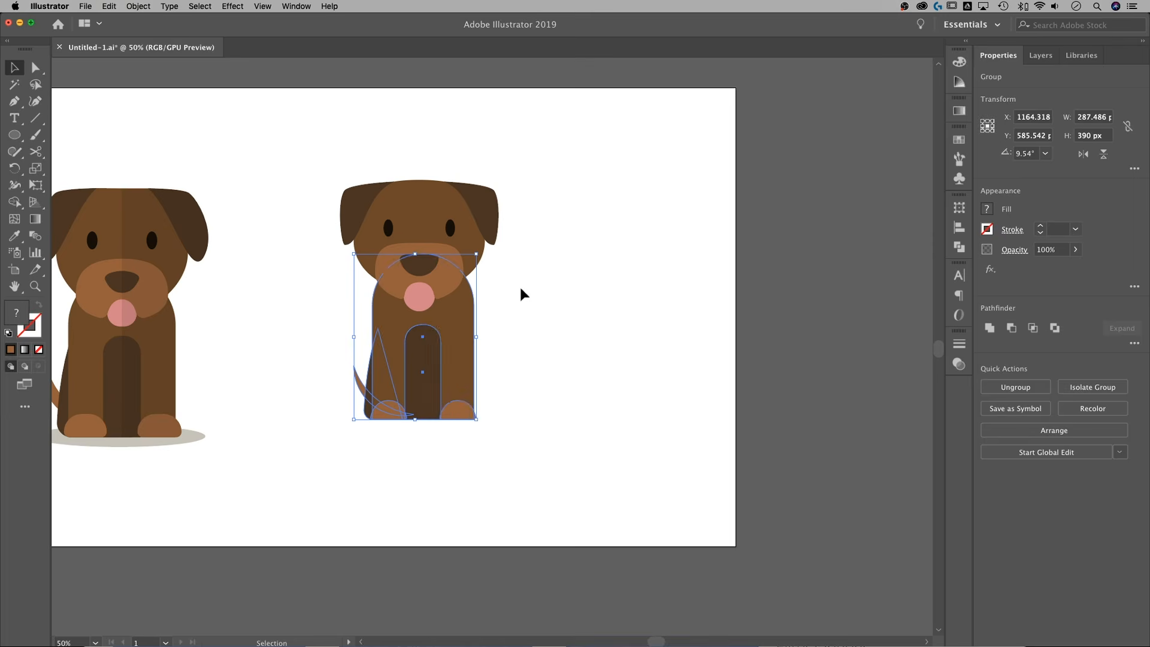
# Move the body group up about 11 px and left about 19 px beneath the head.
pyautogui.click(520, 289)
pyautogui.scroll(2, 525, 297)
pyautogui.moveTo(468, 365); pyautogui.dragTo(462, 361)
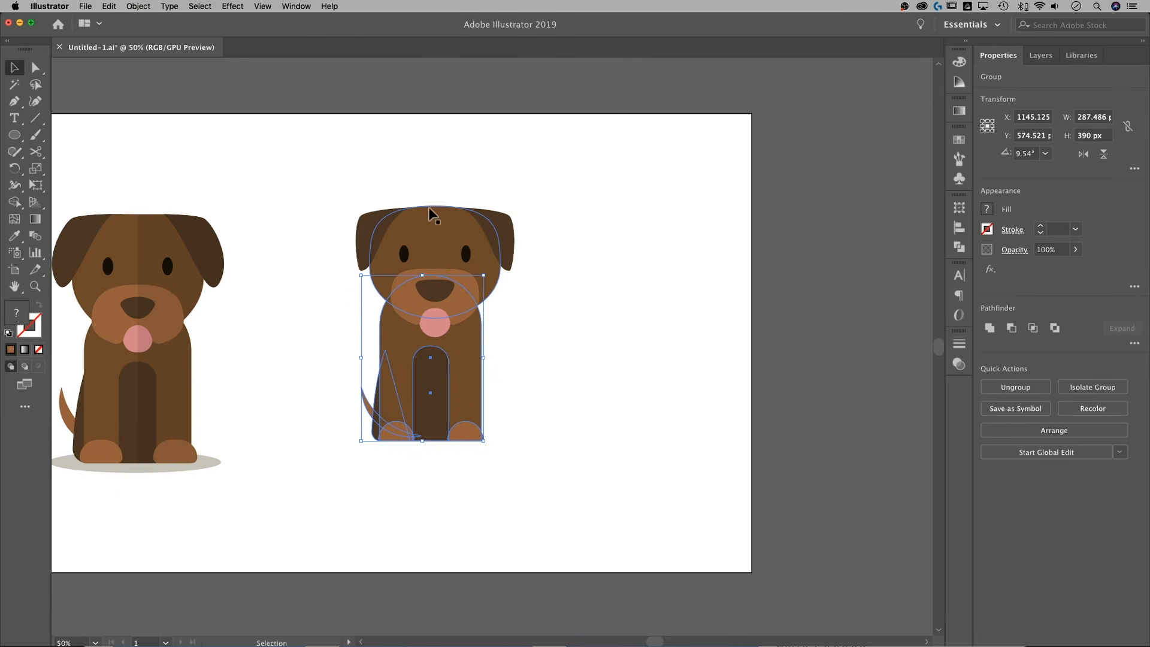
# Try to center the body group horizontally on the head shape, using the head as the key object.
pyautogui.keyDown('shift'); pyautogui.click(436, 224); pyautogui.keyUp('shift')
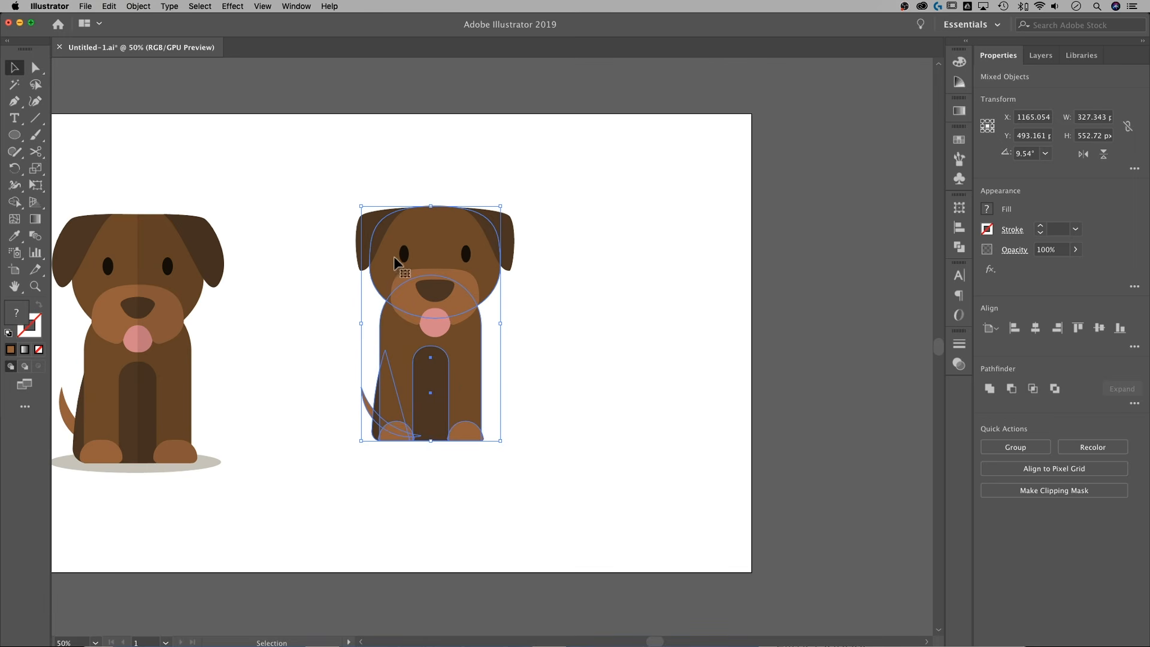
pyautogui.click(433, 220)
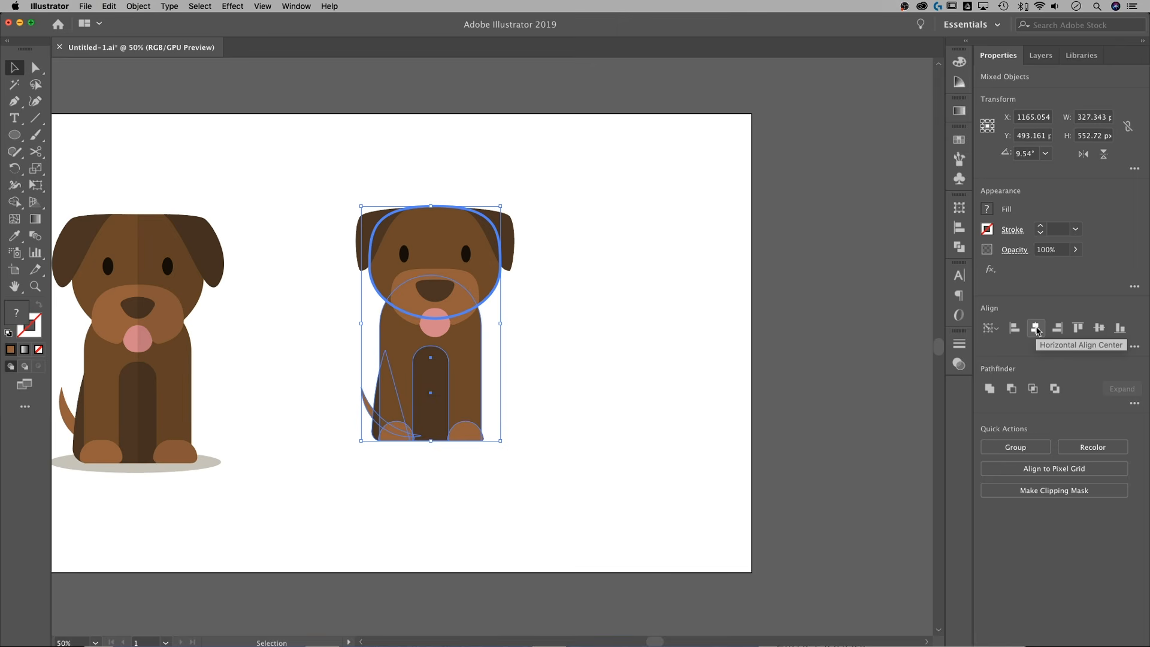
pyautogui.click(1036, 328)
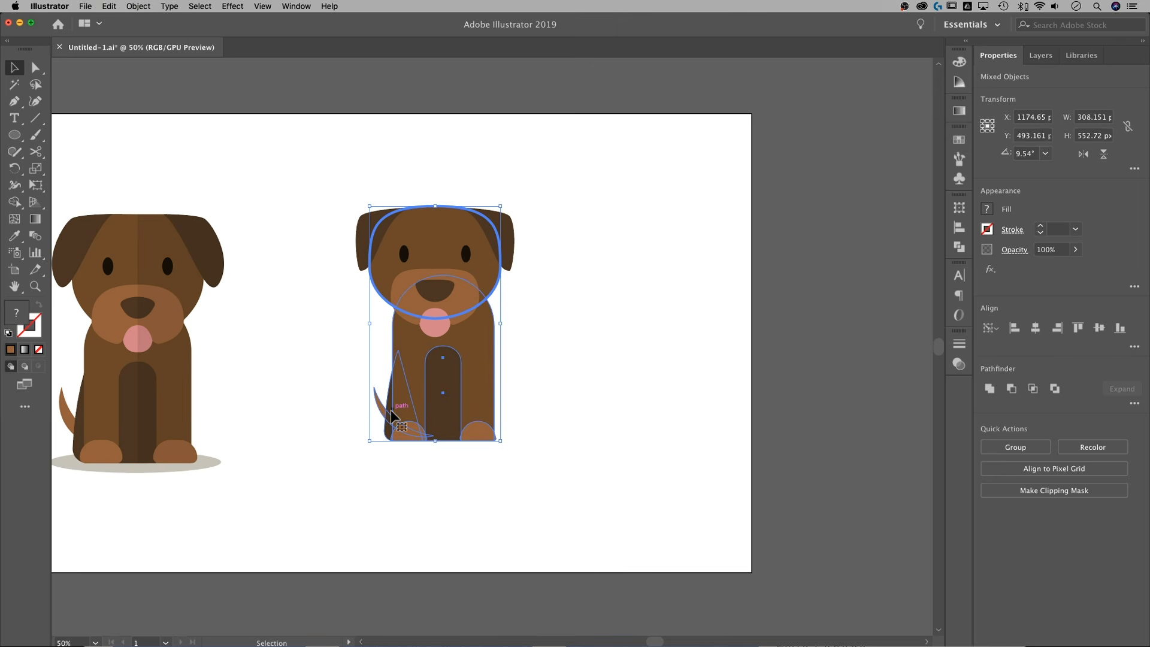
pyautogui.click(519, 357)
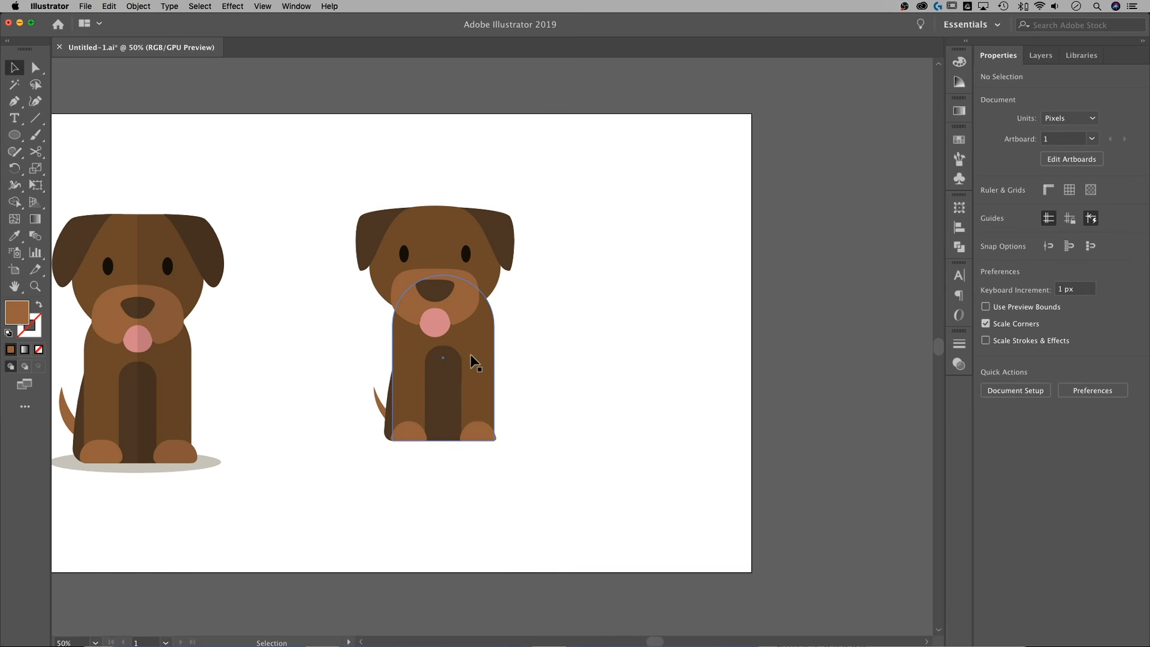
# Move the body group horizontally so its inner arch is centered under the dog's tongue and nose.
pyautogui.moveTo(481, 346); pyautogui.dragTo(469, 348)
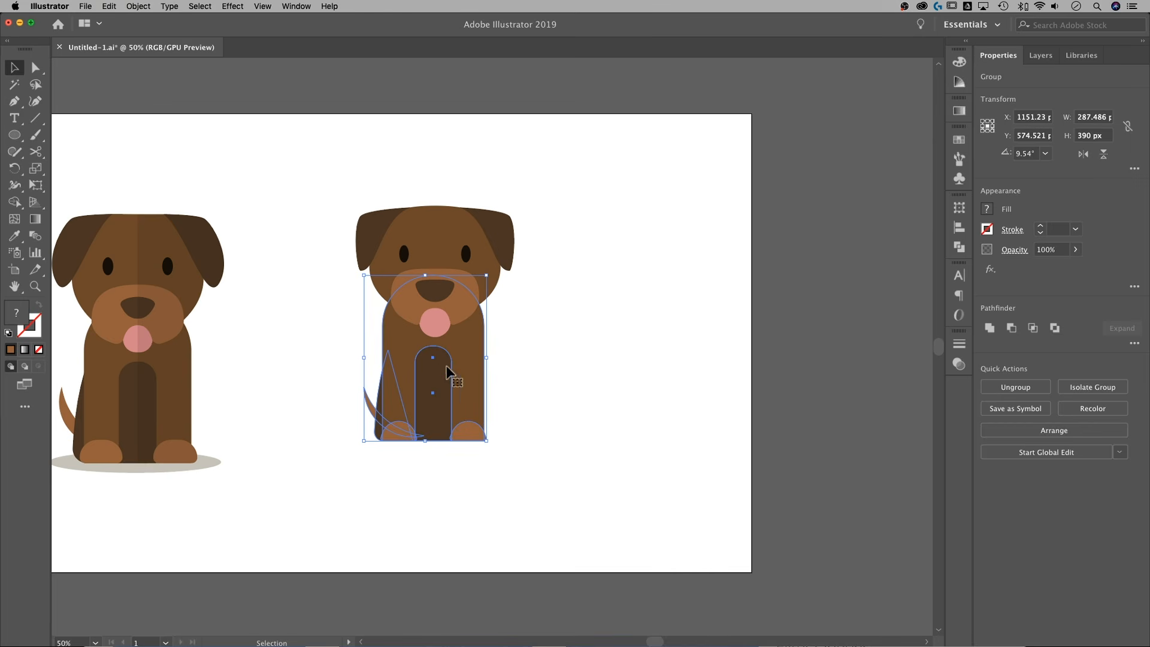
pyautogui.click(545, 353)
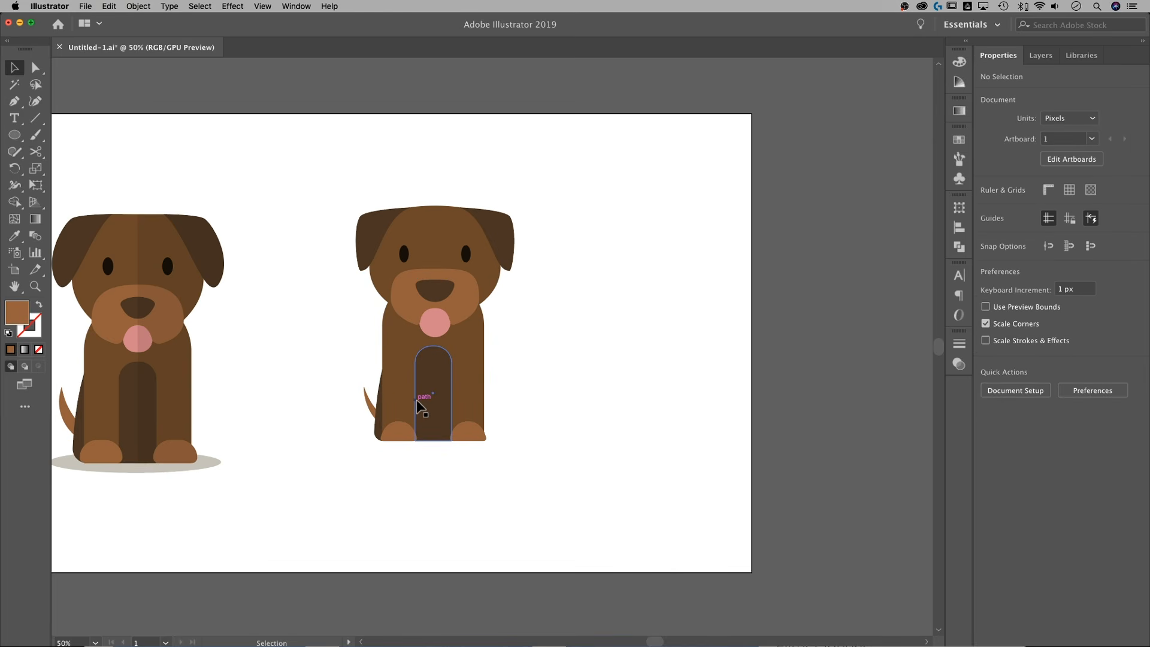
pyautogui.moveTo(459, 357); pyautogui.dragTo(460, 357)
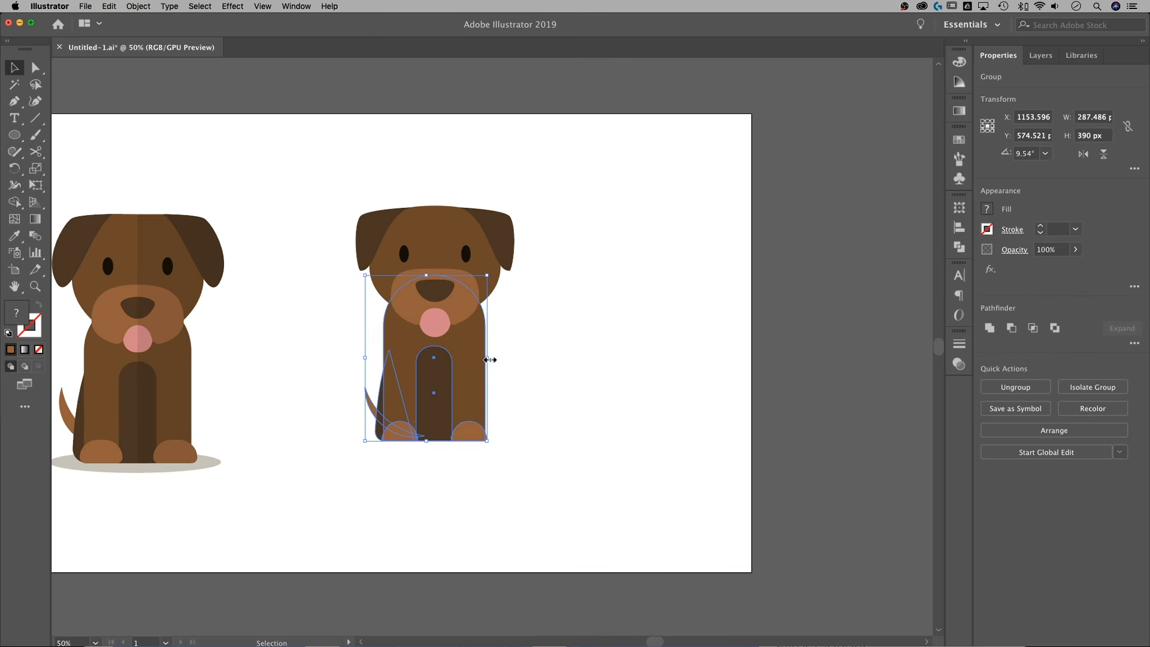
pyautogui.click(533, 351)
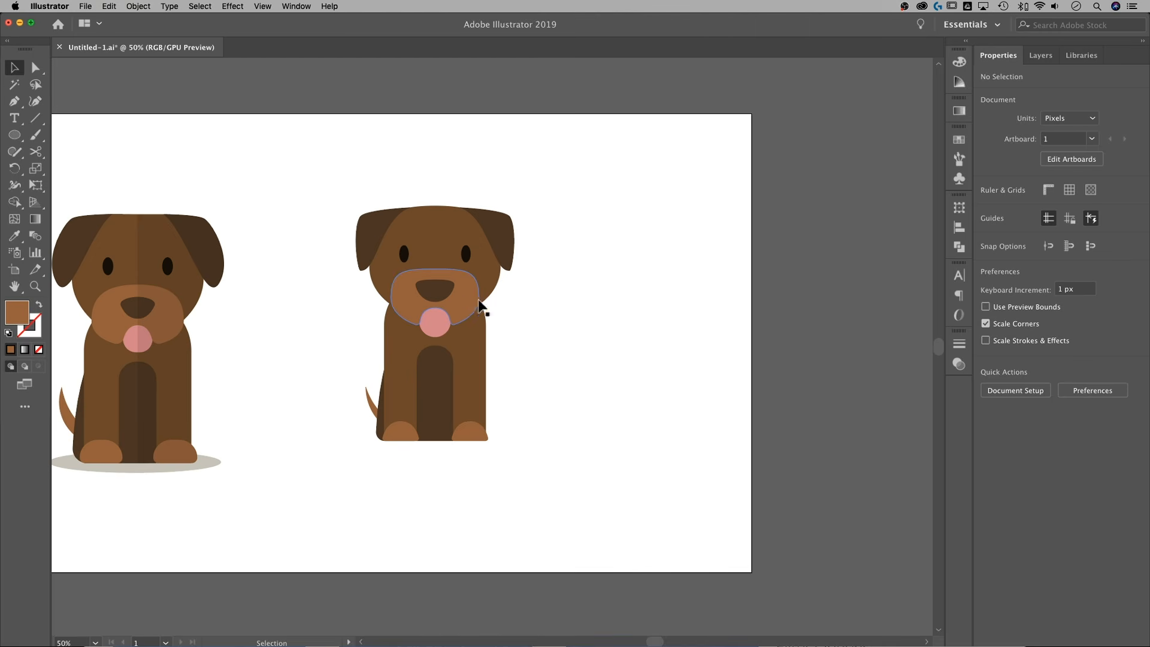
# Group all the head parts without the body, and enlarge the head group about its center to about 400 by 331 px.
pyautogui.click(466, 283)
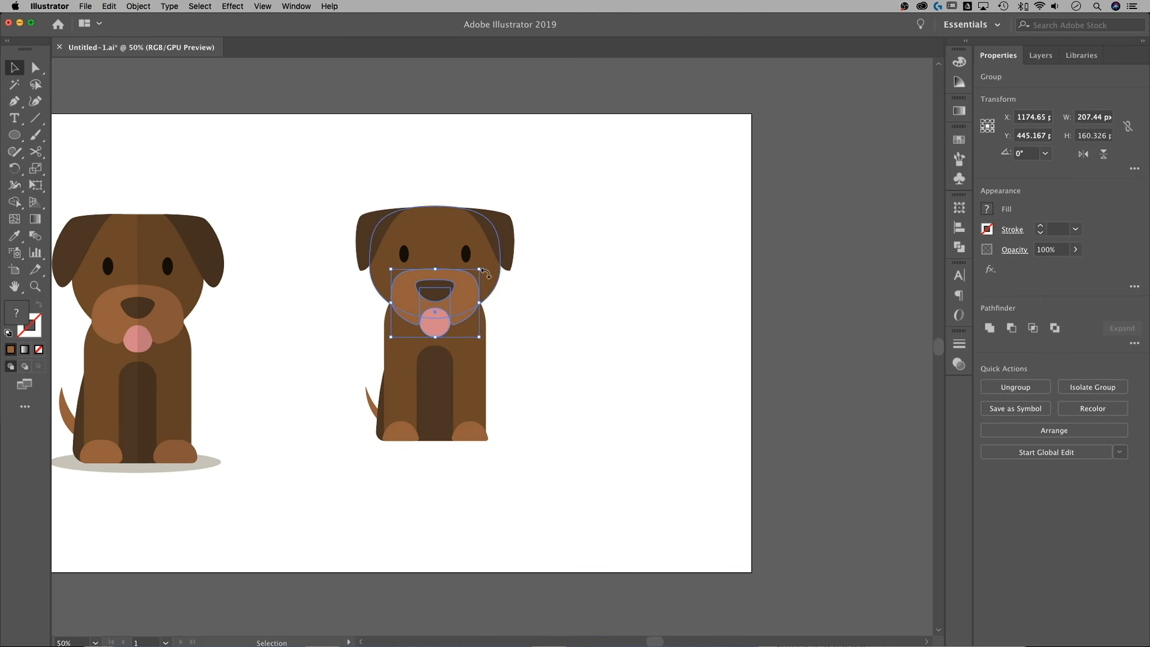
pyautogui.moveTo(549, 173); pyautogui.dragTo(320, 354)
pyautogui.keyDown('shift'); pyautogui.click(454, 365); pyautogui.keyUp('shift')
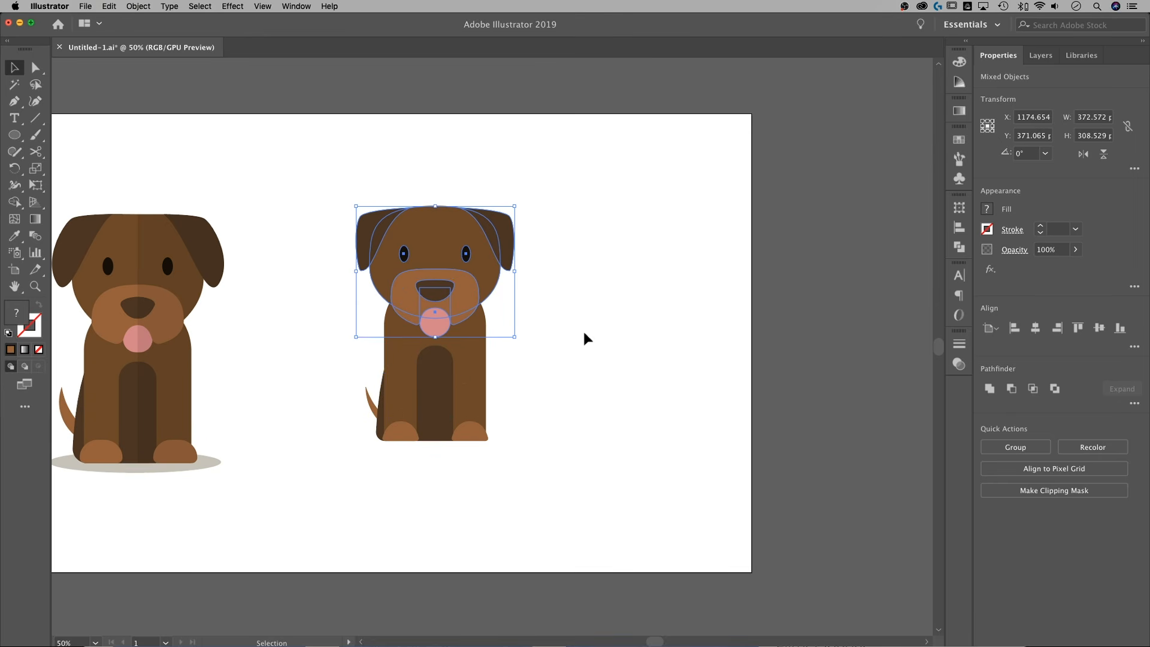
pyautogui.rightClick(457, 263)
pyautogui.moveTo(490, 393)
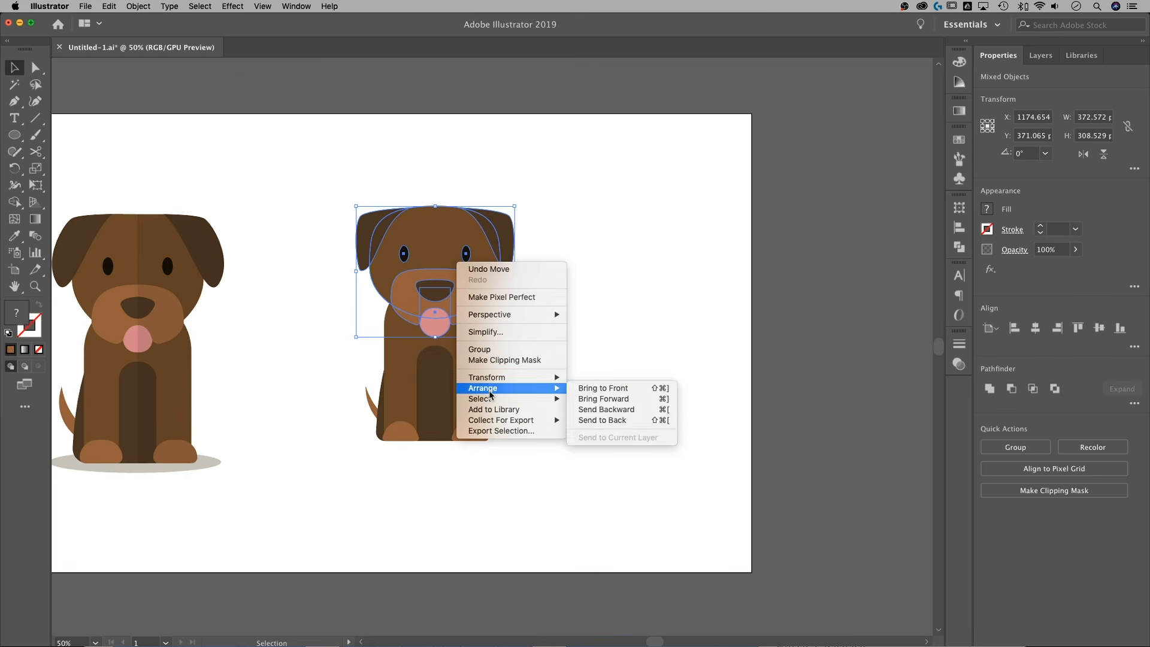
pyautogui.click(492, 349)
pyautogui.moveTo(514, 273); pyautogui.dragTo(520, 272)
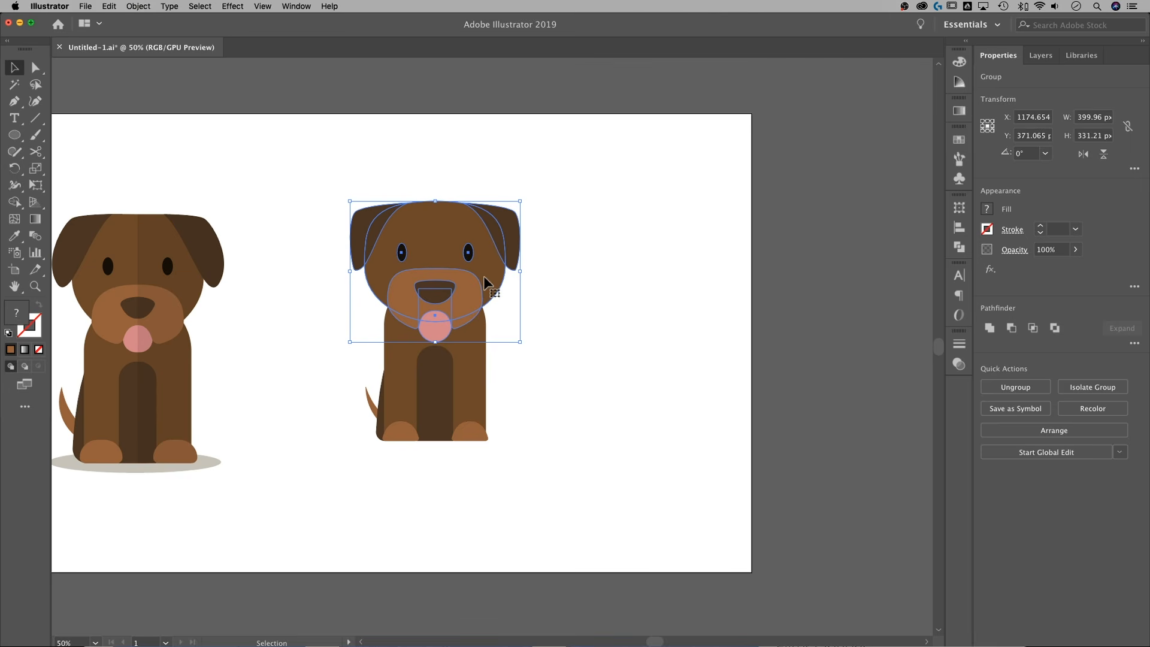
pyautogui.click(537, 276)
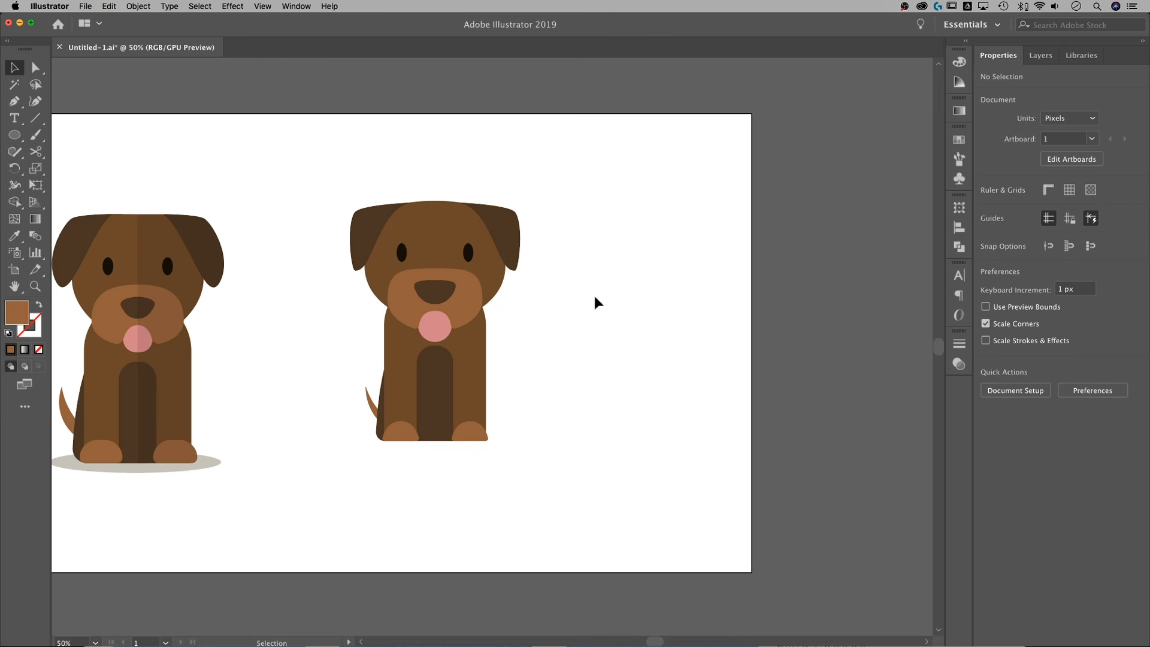
# Widen the whole dog, head and body together, to about 424 px, and slightly reduce its height from above.
pyautogui.click(474, 305)
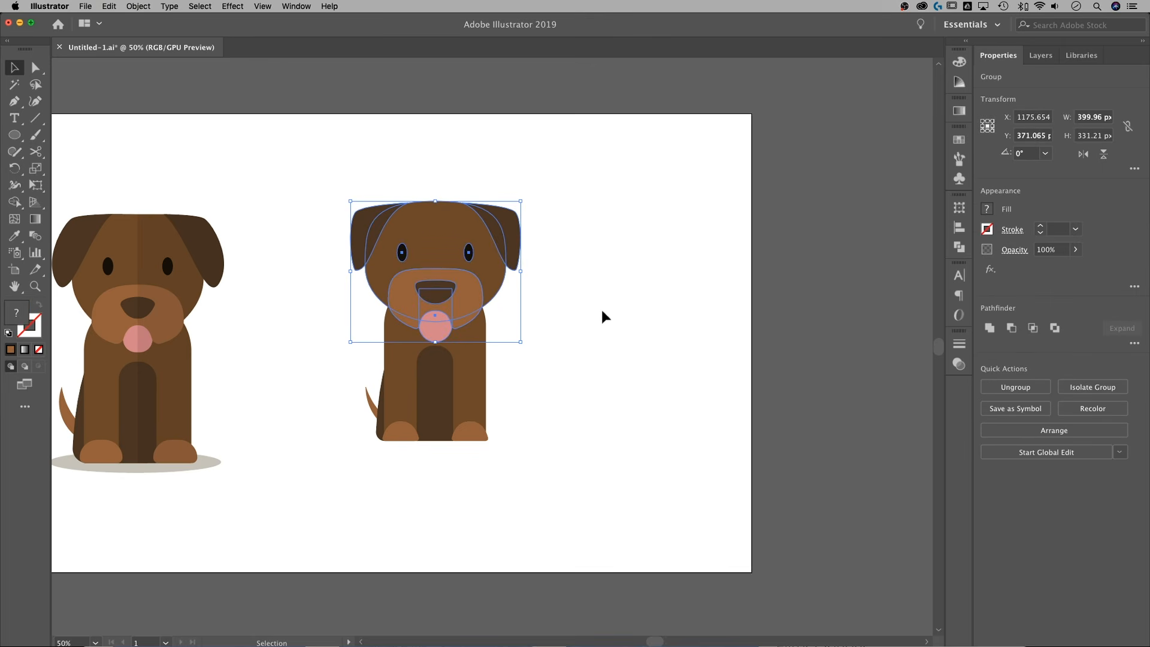
pyautogui.click(577, 372)
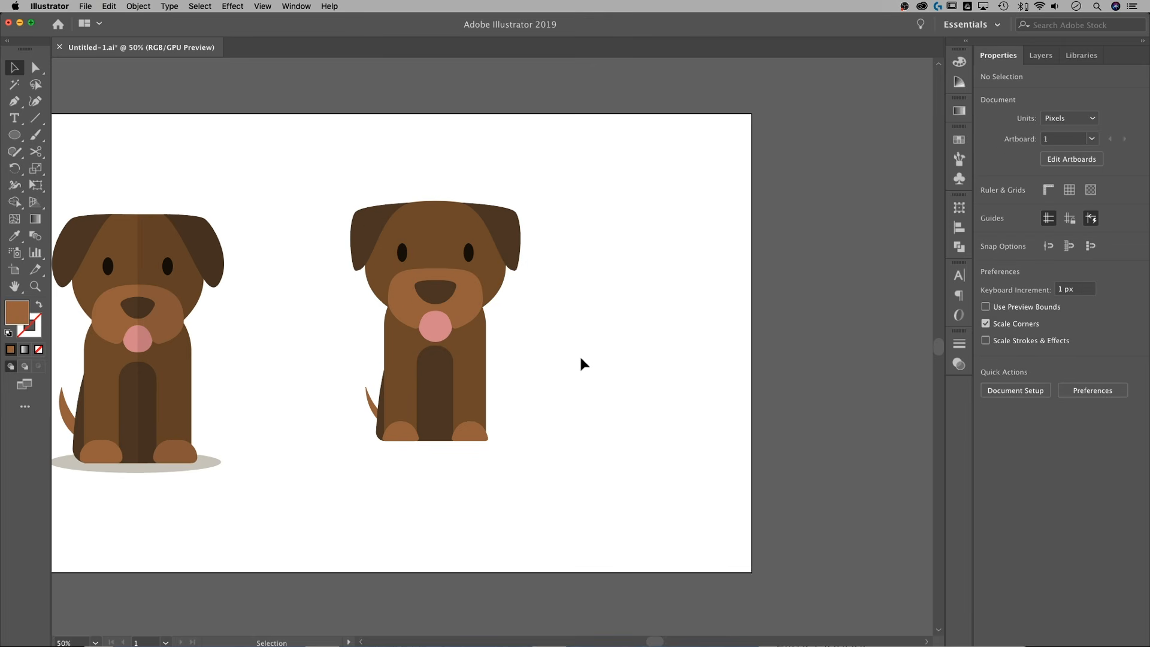
pyautogui.moveTo(549, 492); pyautogui.dragTo(317, 159)
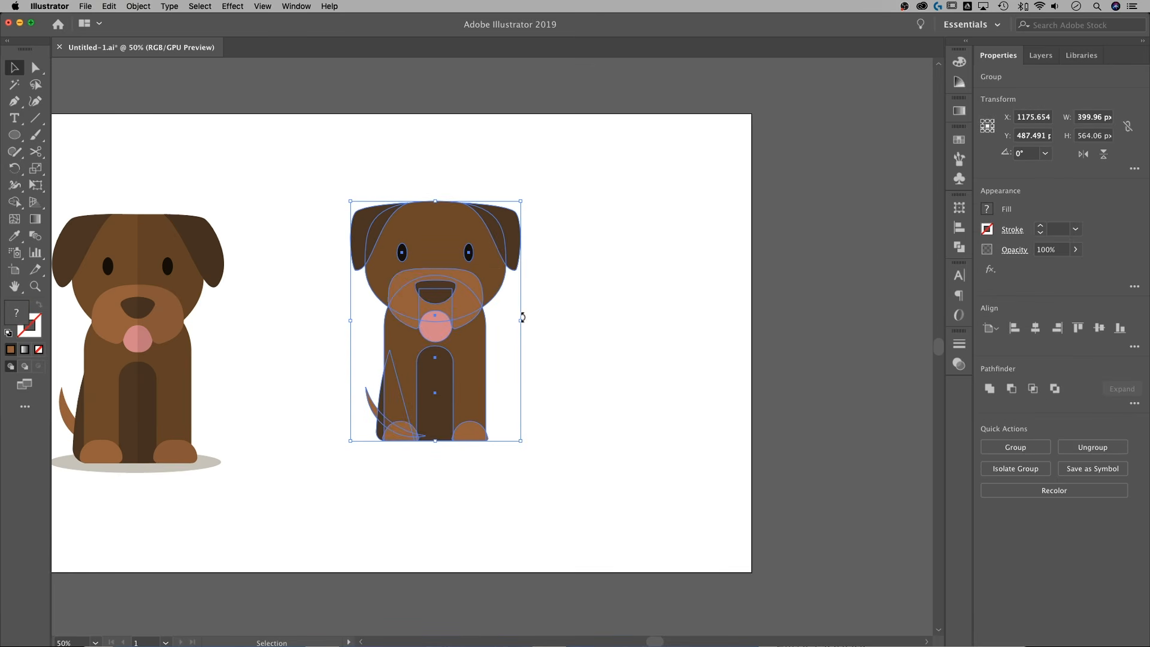
pyautogui.moveTo(521, 321); pyautogui.dragTo(526, 325)
pyautogui.moveTo(436, 201); pyautogui.dragTo(436, 209)
pyautogui.click(644, 238)
pyautogui.moveTo(578, 370); pyautogui.dragTo(614, 344)
pyautogui.moveTo(642, 463); pyautogui.dragTo(743, 353)
# Stretch the head group upward to a height of about 334 px, keeping its width.
pyautogui.click(466, 184)
pyautogui.moveTo(472, 180); pyautogui.dragTo(473, 173)
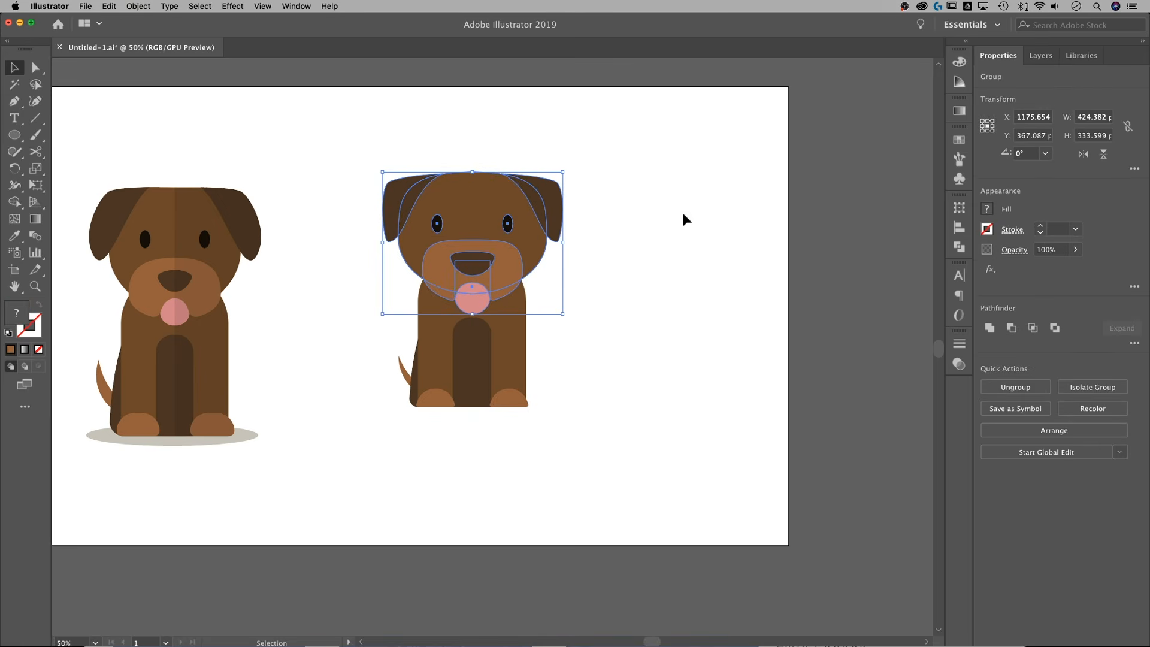
pyautogui.click(609, 289)
pyautogui.moveTo(609, 289); pyautogui.dragTo(662, 283)
# Move the dog's head and body together about 44 px to the right and slightly down.
pyautogui.moveTo(653, 468); pyautogui.dragTo(389, 145)
pyautogui.moveTo(557, 300); pyautogui.dragTo(576, 328)
pyautogui.click(785, 296)
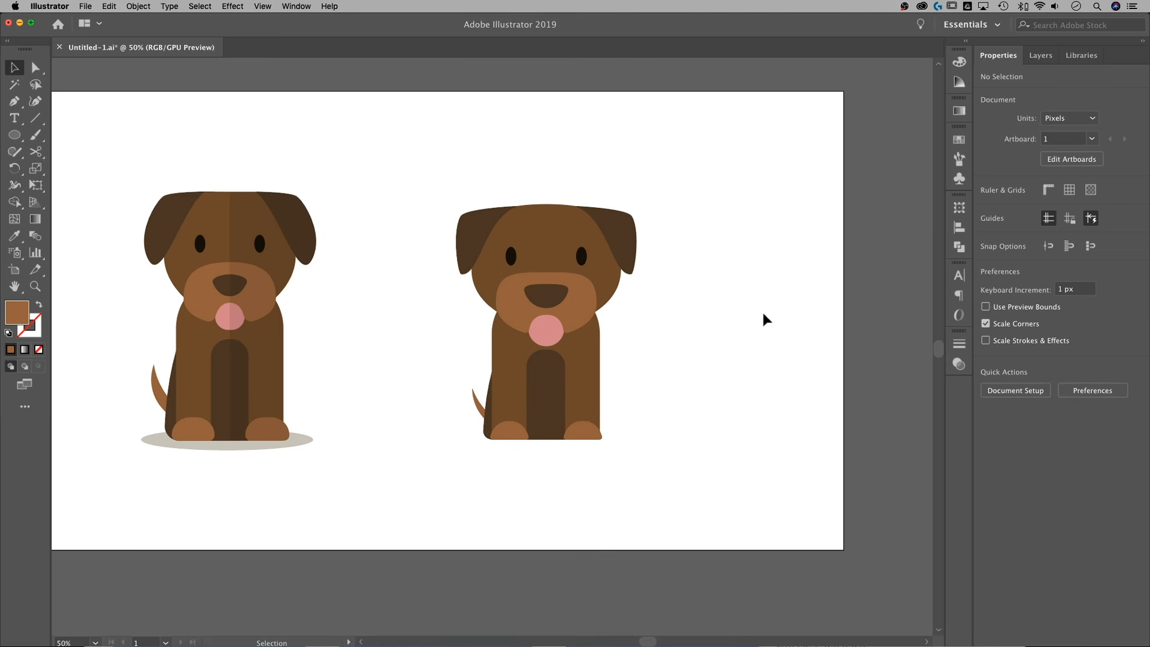
pyautogui.moveTo(705, 444); pyautogui.dragTo(688, 416)
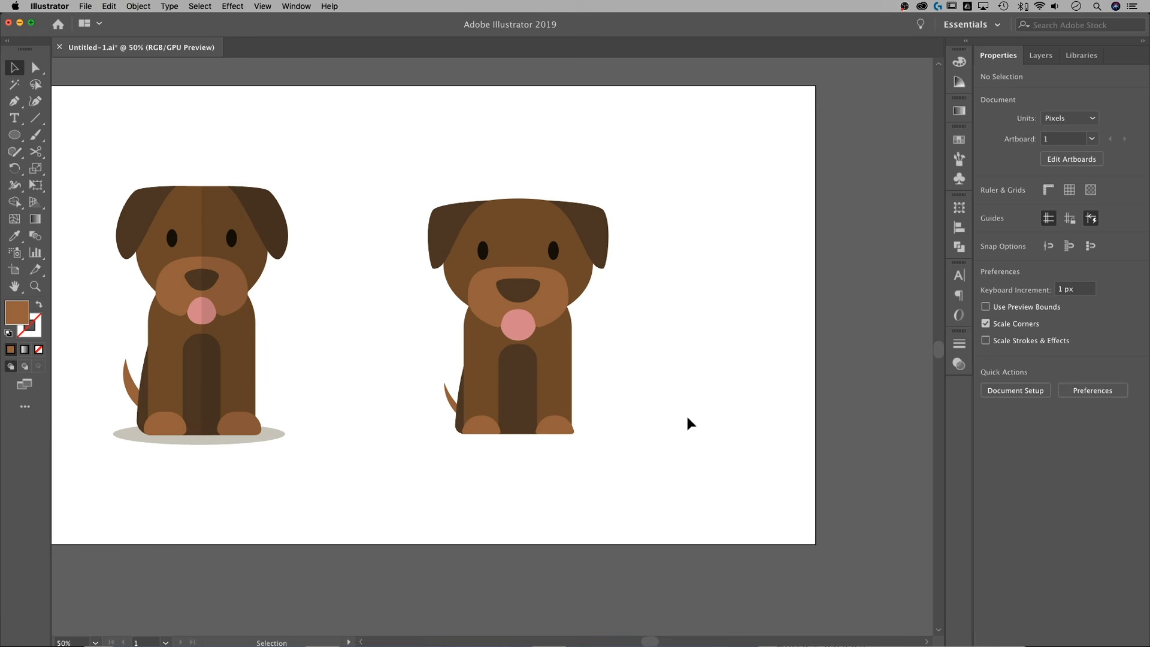
# Group the dog's head and body, and move the group about 5 px right and up to Y 540 px.
pyautogui.moveTo(644, 460); pyautogui.dragTo(393, 154)
pyautogui.press('a')
pyautogui.press('v')
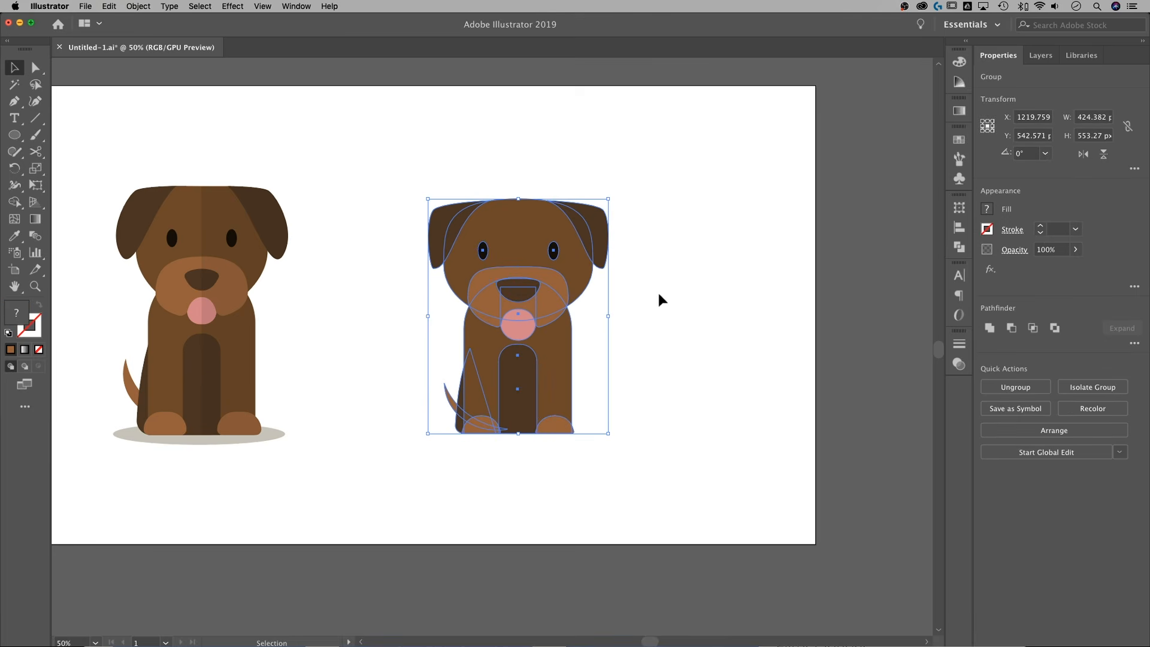
pyautogui.click(662, 300)
pyautogui.moveTo(541, 336); pyautogui.dragTo(549, 328)
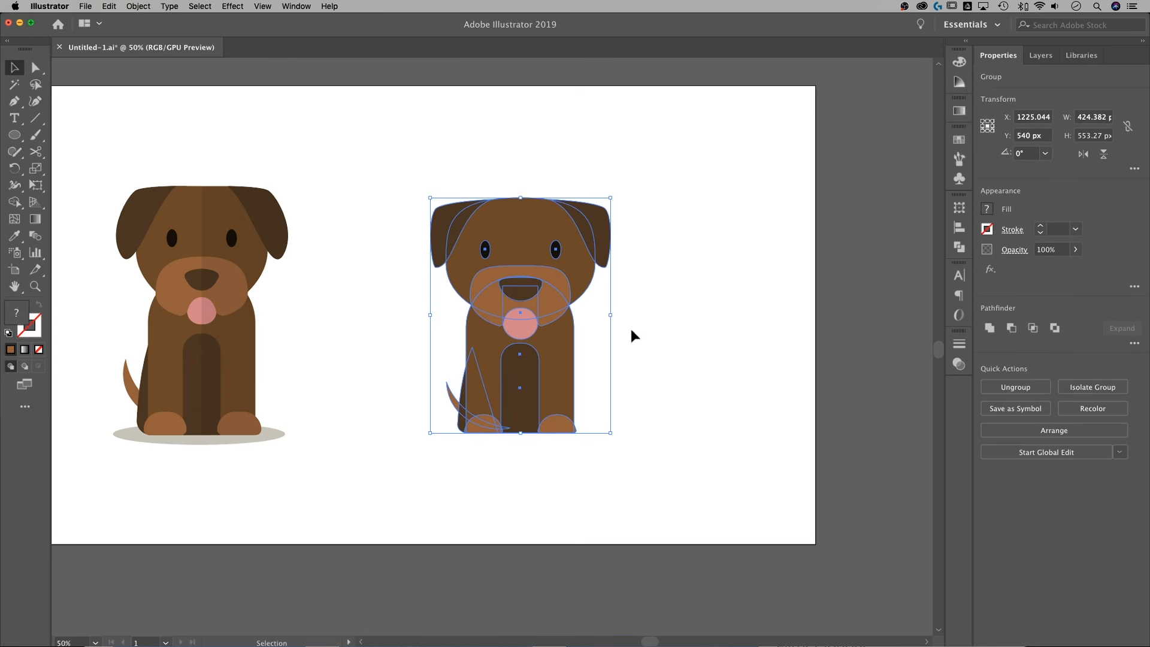
# Draw a rectangle about 398 by 728 px from the new dog's vertical centerline, fully covering its right half.
pyautogui.press('m')
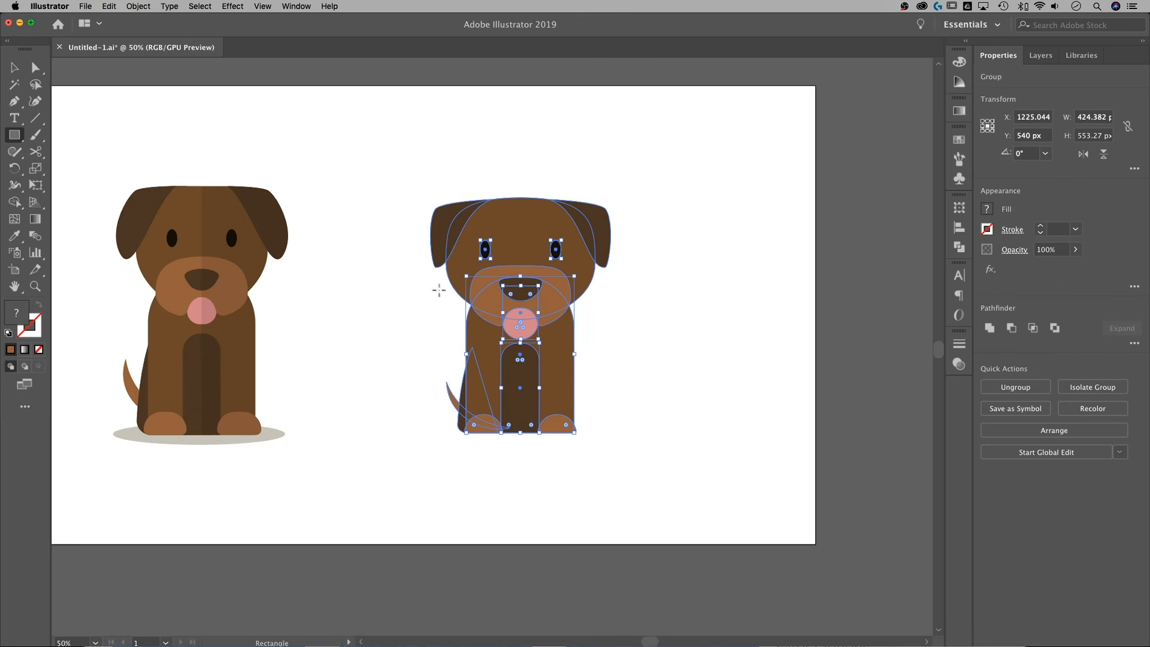
pyautogui.moveTo(691, 472); pyautogui.dragTo(520, 162)
pyautogui.press('v')
# Fill the rectangle with the near-black color sampled from the darkest palette swatch.
pyautogui.hscroll(-10, 581, 277)
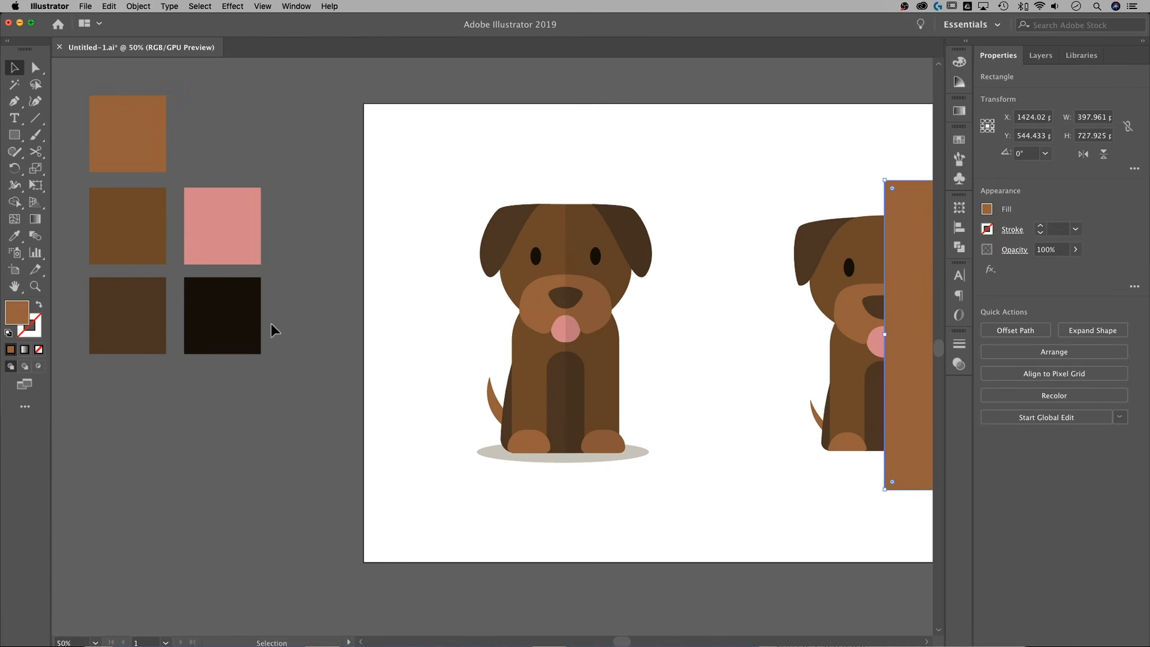
pyautogui.press('i')
pyautogui.click(252, 303)
pyautogui.moveTo(796, 293); pyautogui.dragTo(358, 297)
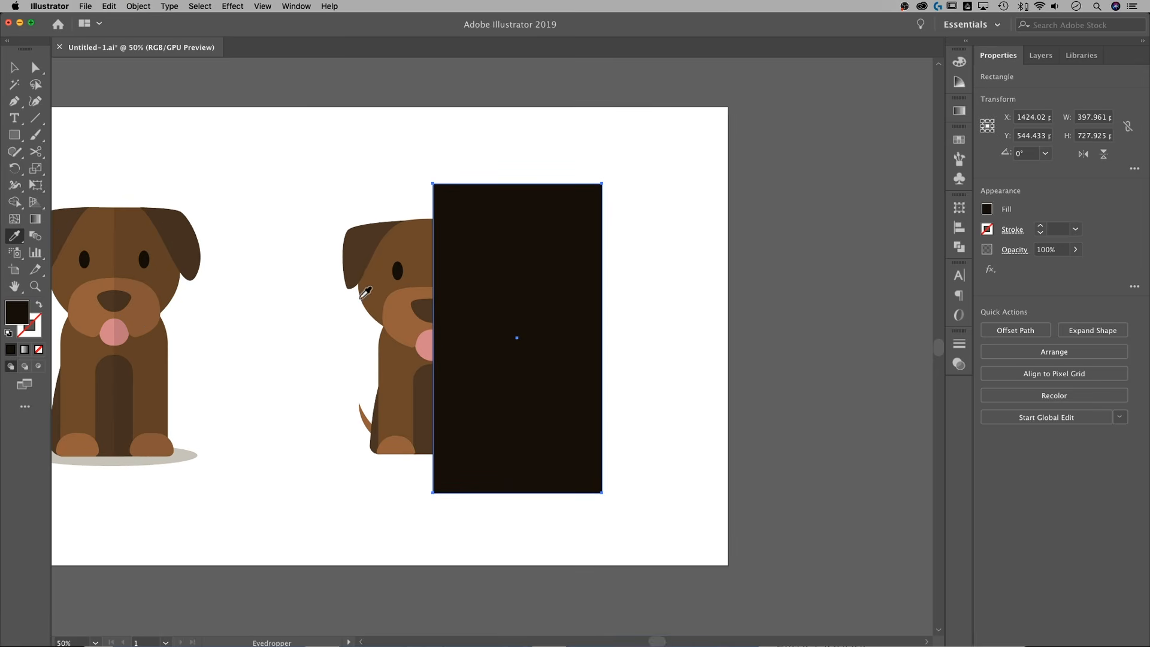
# Trim away the part of the dark rectangle outside the dog's silhouette with the Shape Builder.
pyautogui.press('v')
pyautogui.moveTo(667, 466); pyautogui.dragTo(328, 171)
pyautogui.hotkey('shift', 'm')
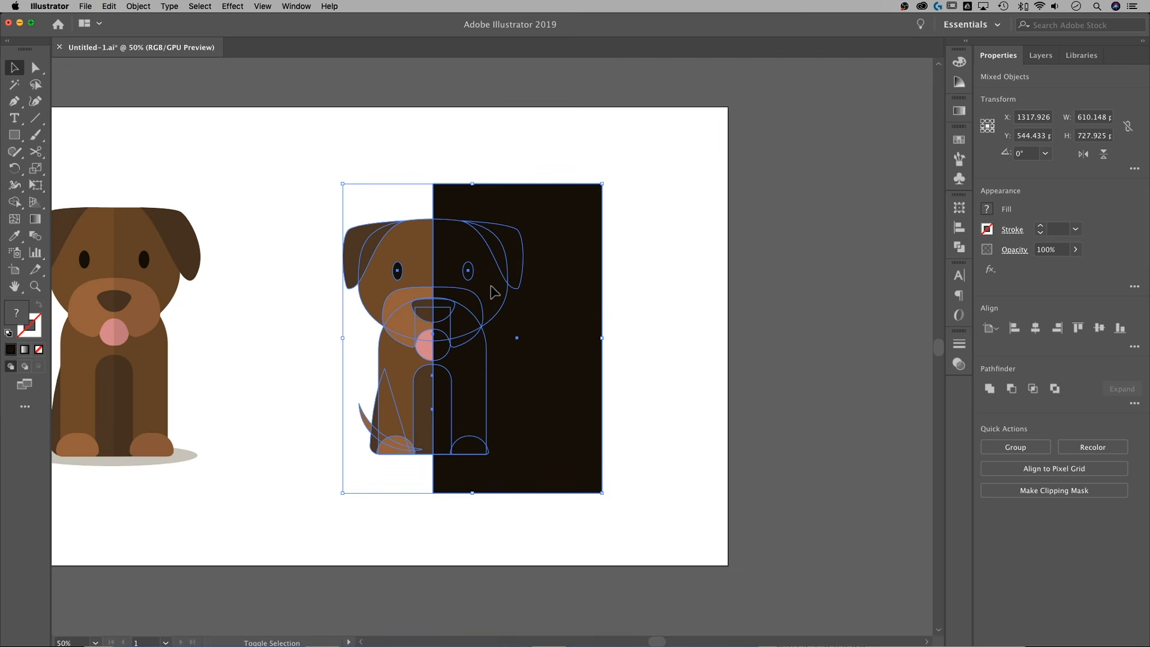
pyautogui.keyDown('alt'); pyautogui.click(550, 329); pyautogui.keyUp('alt')
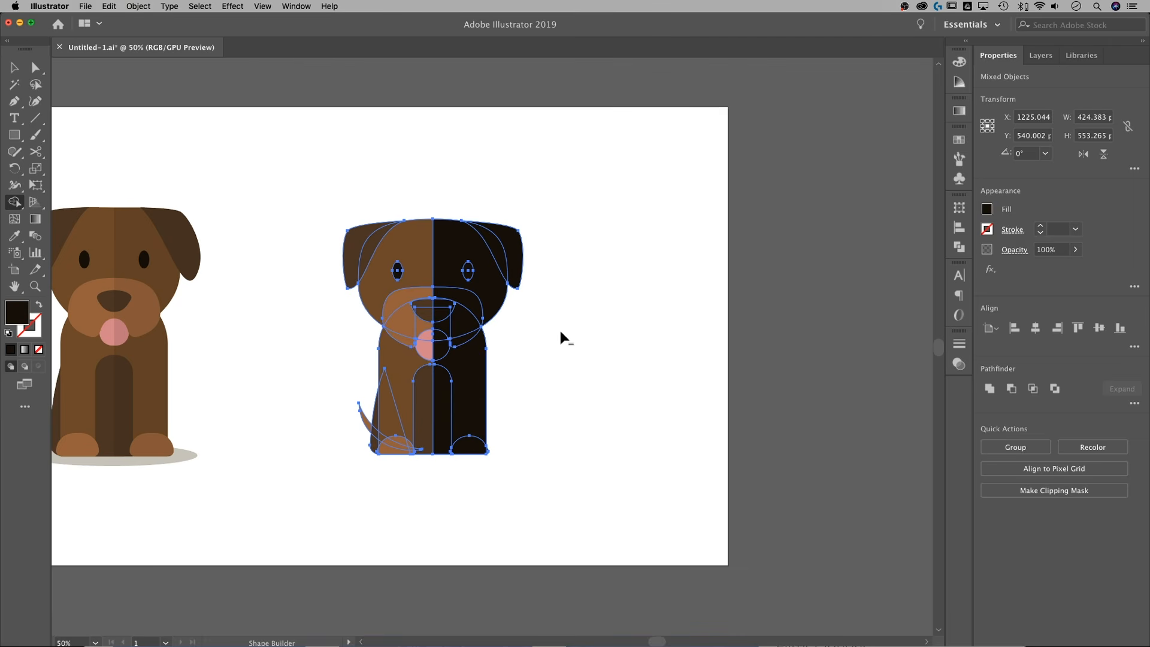
# Set the opacity of the dark half-dog shape to 15% to make it a subtle shadow.
pyautogui.press('v')
pyautogui.click(595, 323)
pyautogui.click(485, 283)
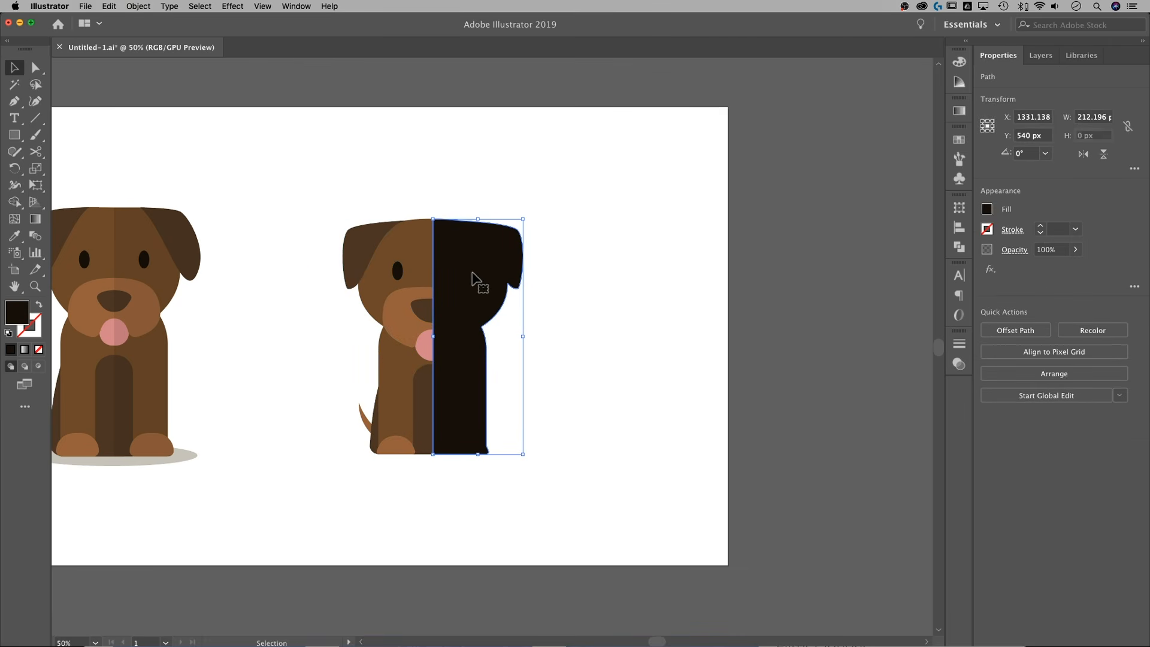
pyautogui.moveTo(1059, 250); pyautogui.dragTo(971, 250)
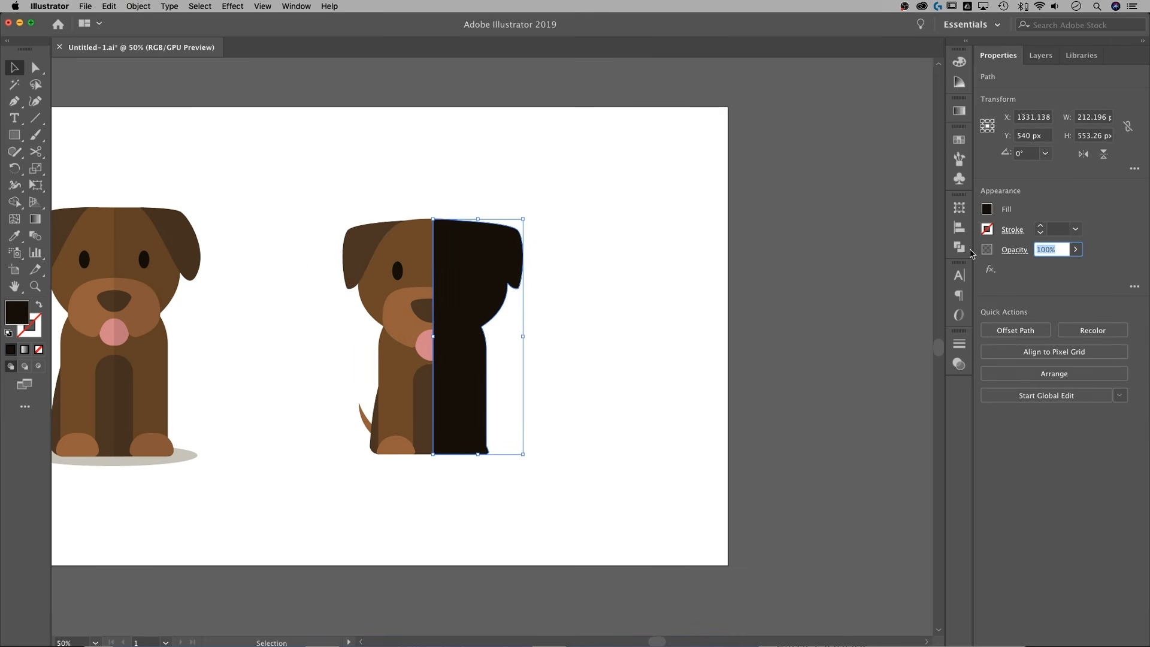
pyautogui.press('Return')
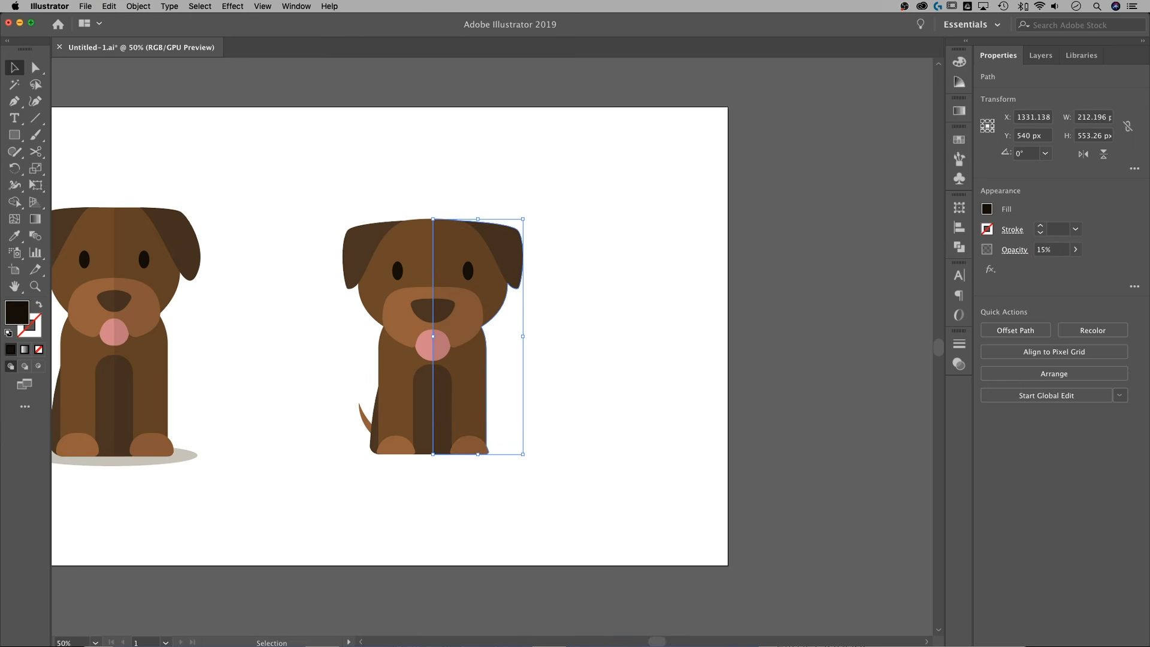
pyautogui.click(781, 307)
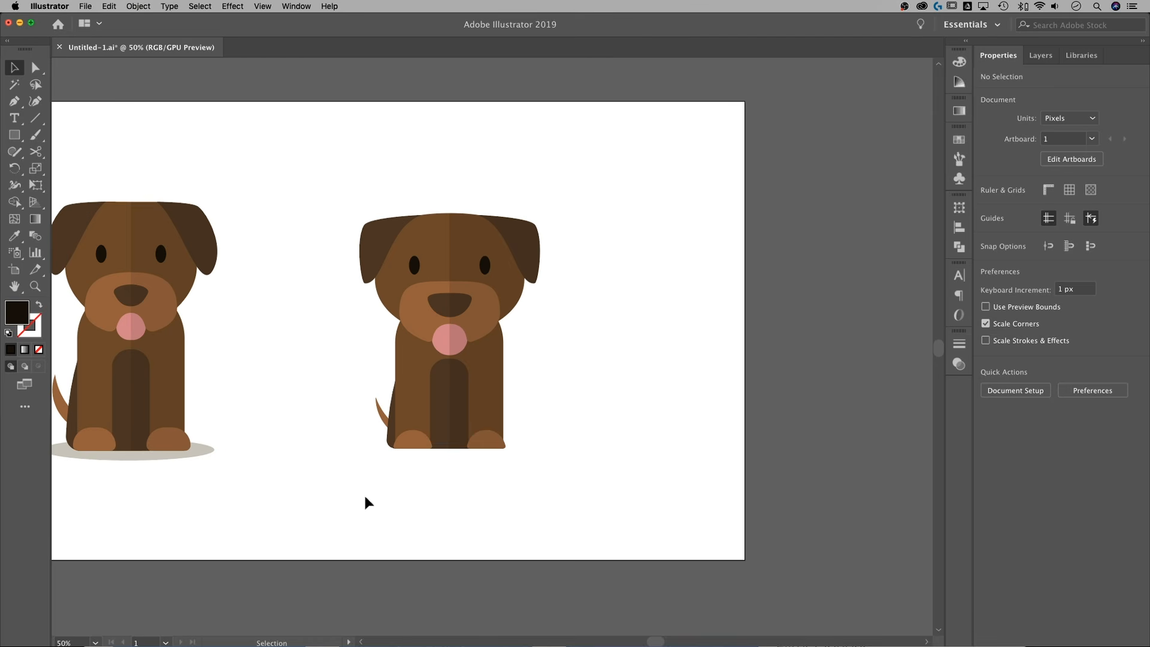
# Draw a flat ellipse about 388 by 48 px centered under the dog's feet as a ground shadow.
pyautogui.press('l')
pyautogui.moveTo(375, 449); pyautogui.dragTo(515, 447)
pyautogui.press('v')
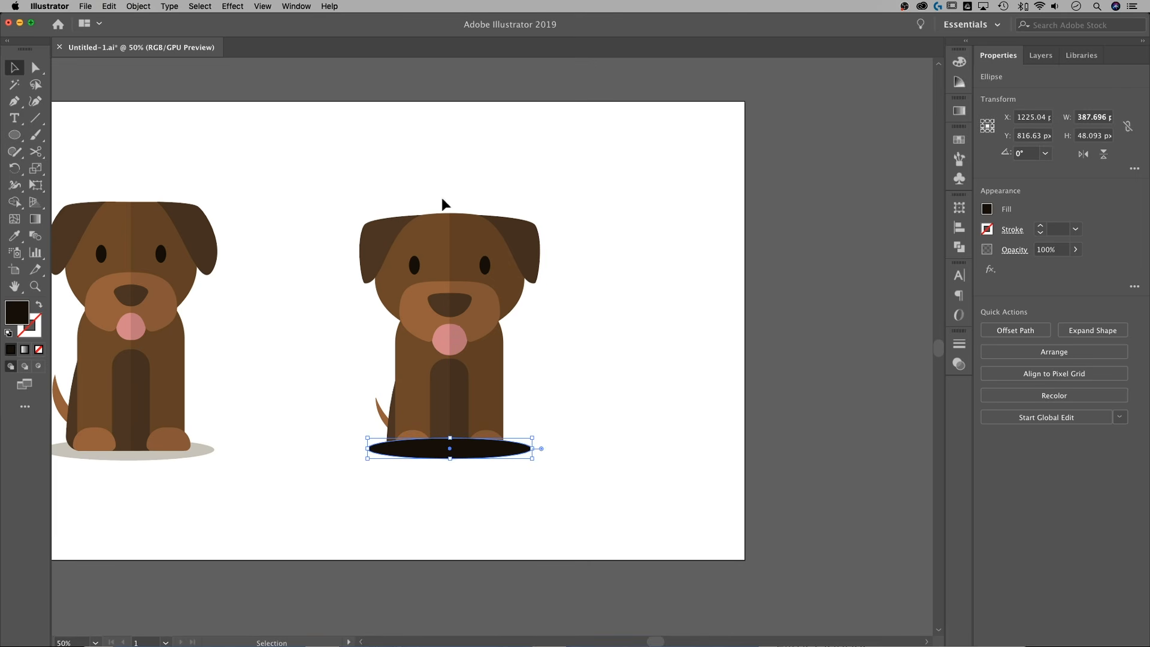
# Send the ground-shadow ellipse to the back behind the dog, and shift it about 8 px left.
pyautogui.rightClick(513, 450)
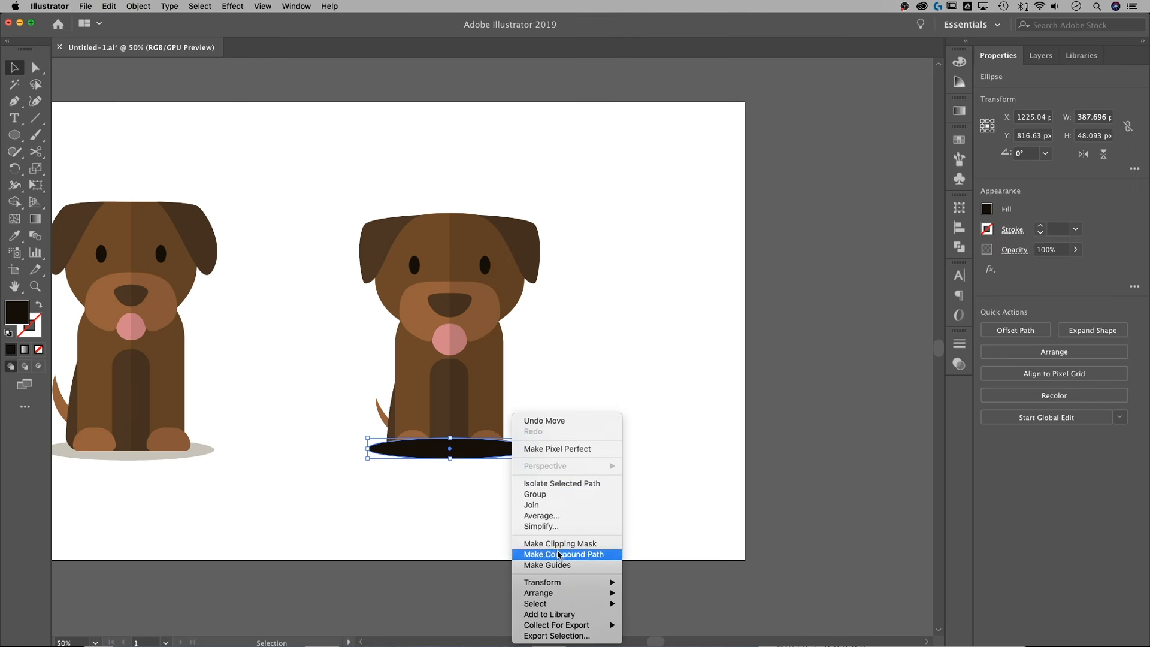
pyautogui.moveTo(564, 593)
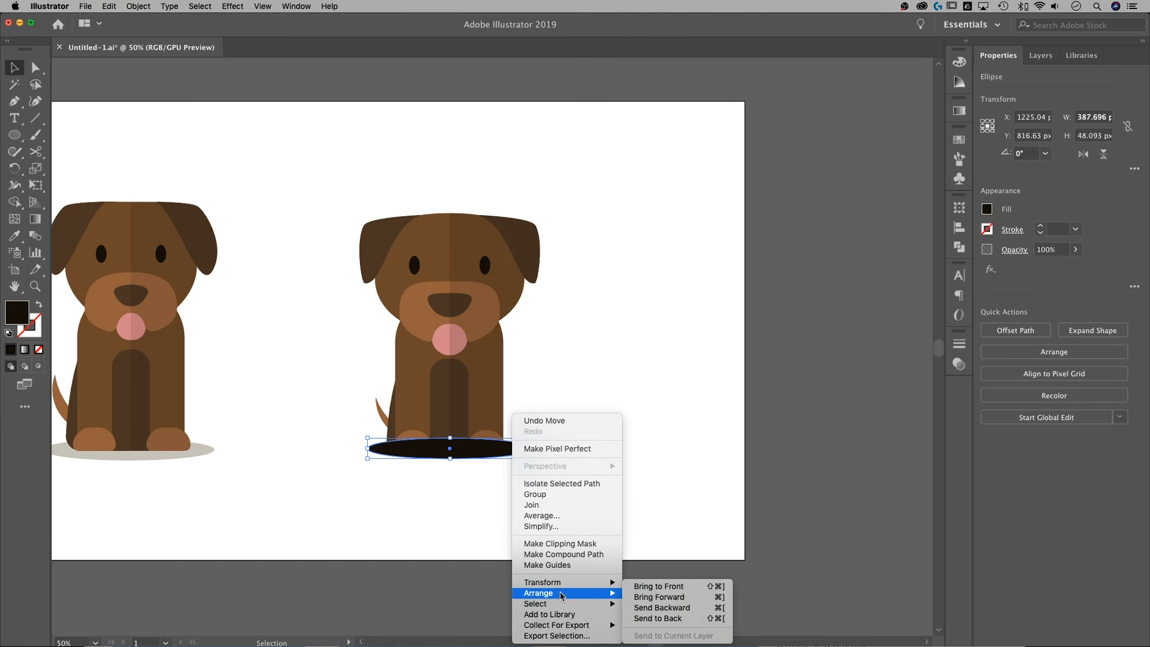
pyautogui.click(659, 622)
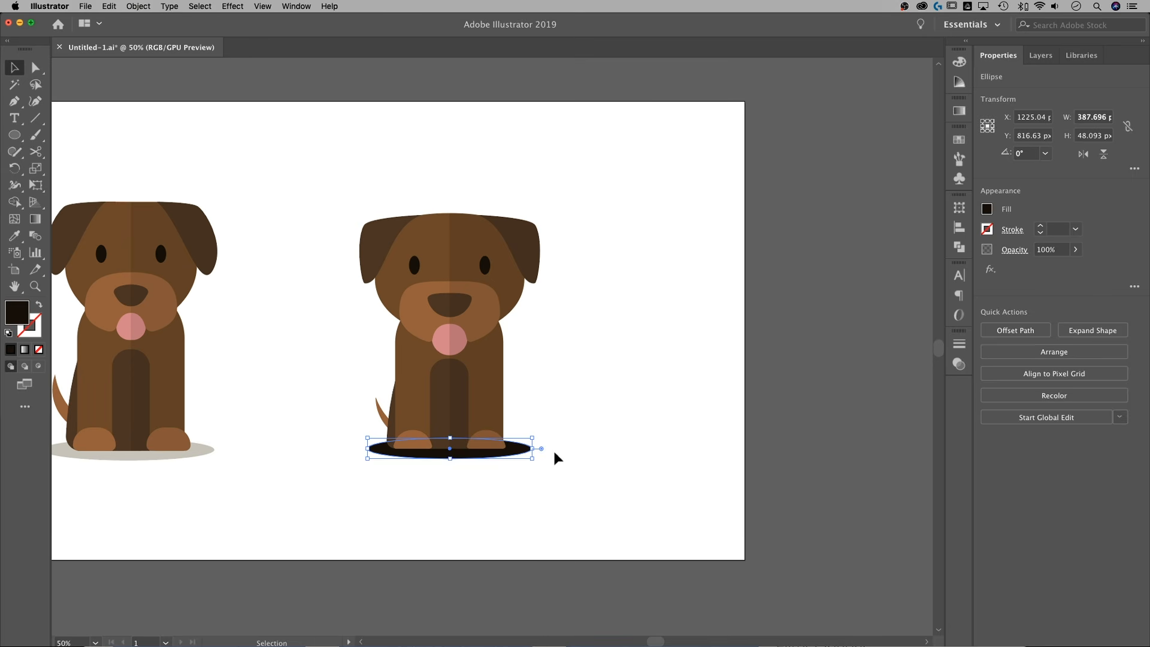
pyautogui.moveTo(520, 454); pyautogui.dragTo(520, 450)
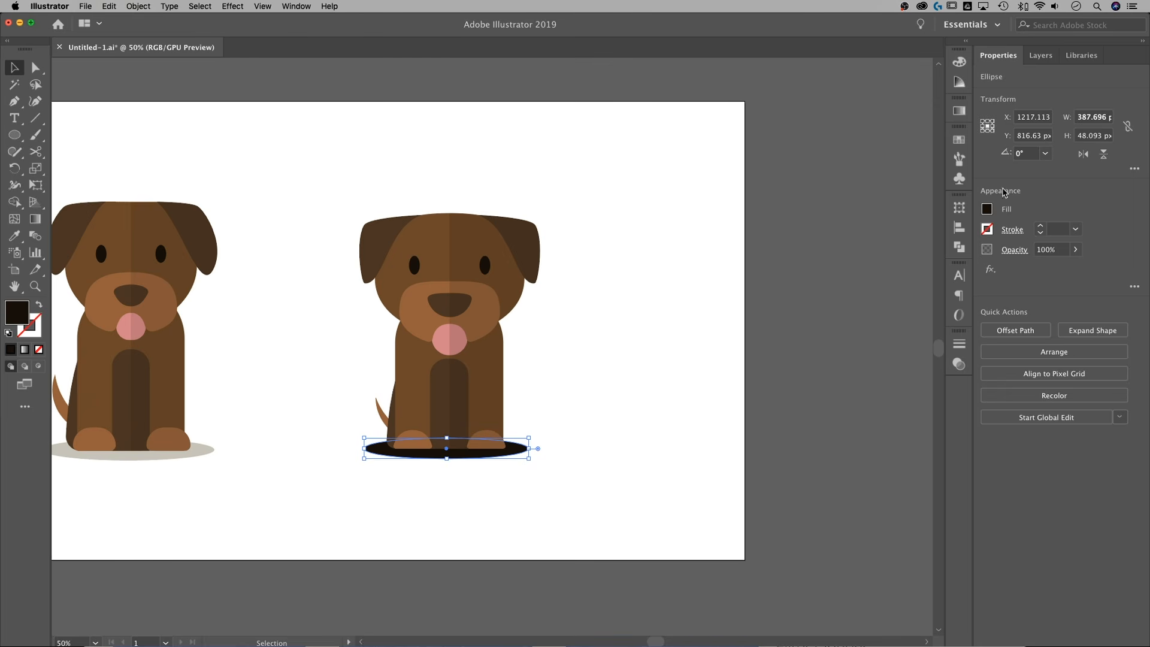
# Change the ground-shadow ellipse's fill to the light warm gray d1ccc9.
pyautogui.doubleClick(21, 314)
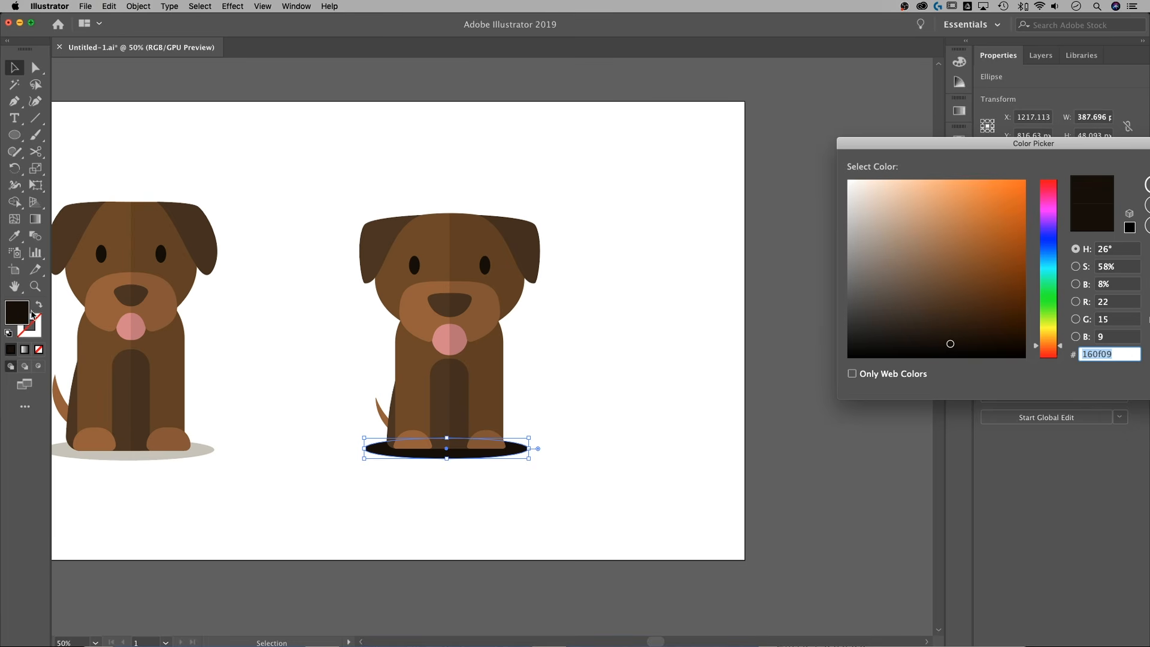
pyautogui.moveTo(915, 145); pyautogui.dragTo(687, 138)
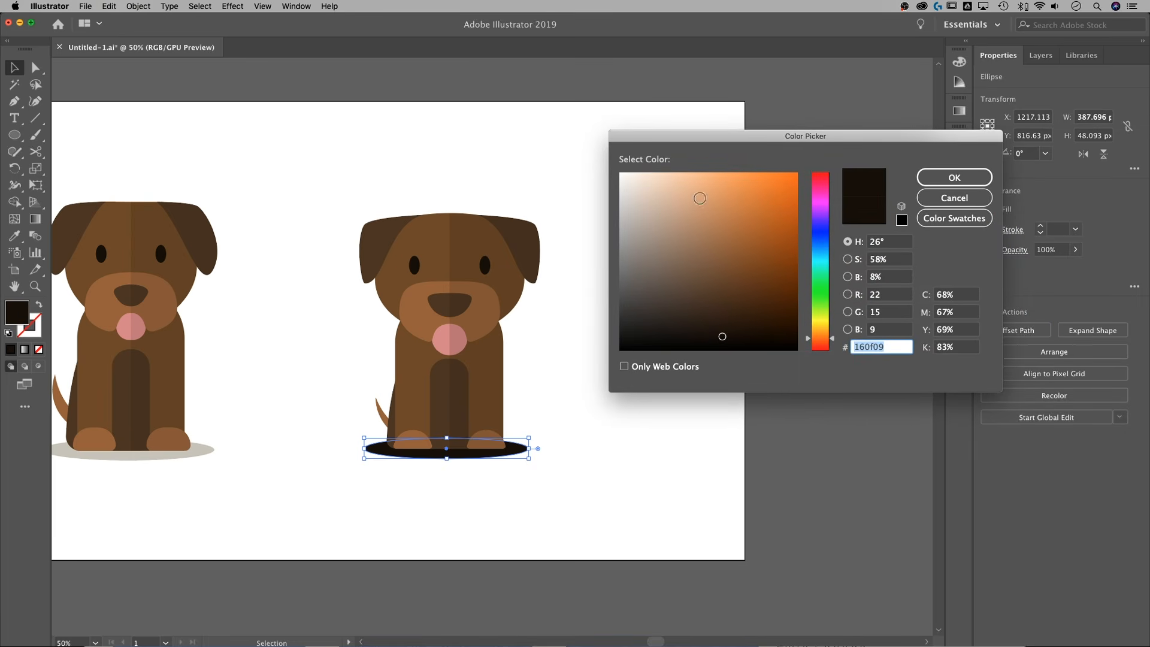
pyautogui.moveTo(719, 337); pyautogui.dragTo(624, 199)
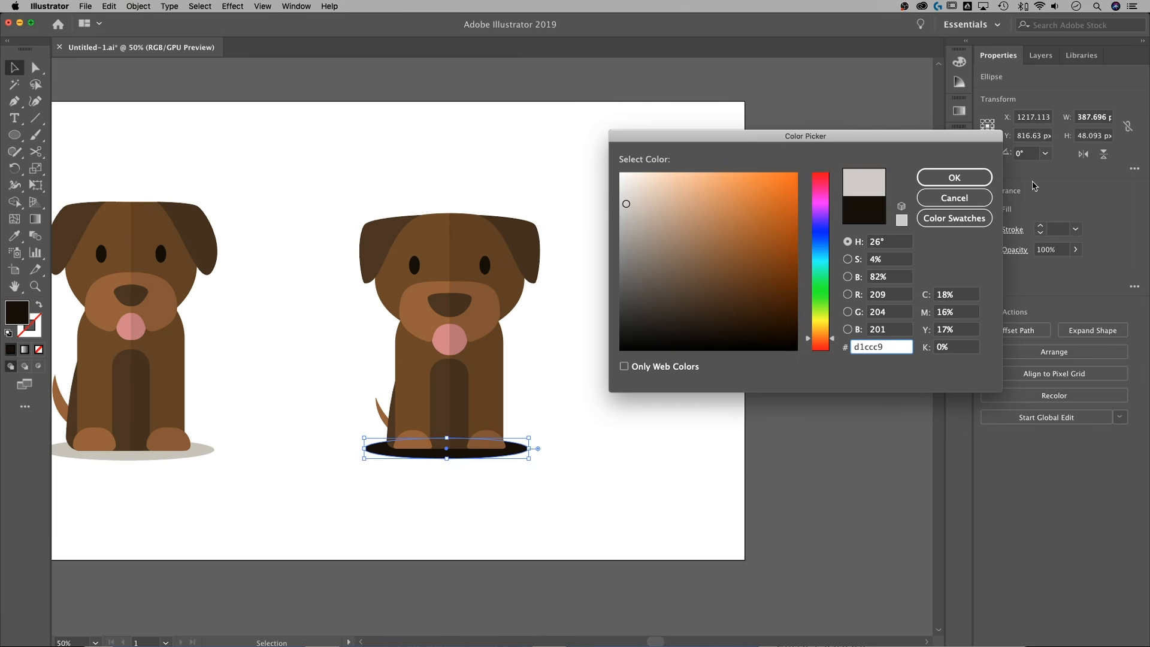
pyautogui.click(954, 178)
pyautogui.click(635, 396)
pyautogui.moveTo(597, 493); pyautogui.dragTo(619, 488)
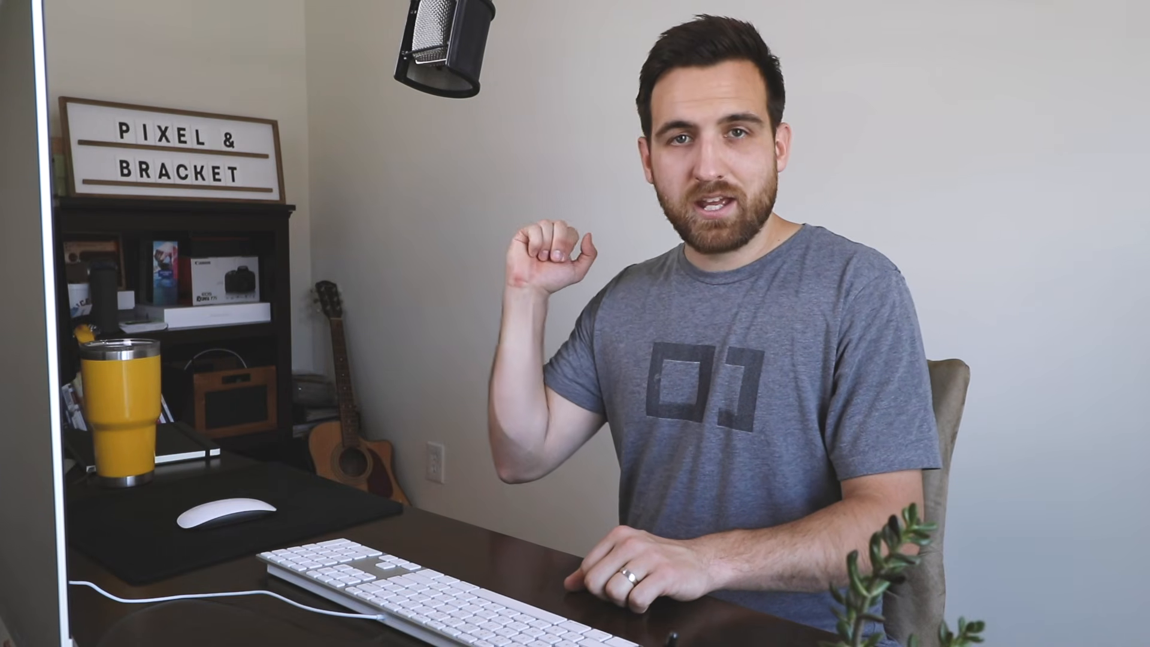